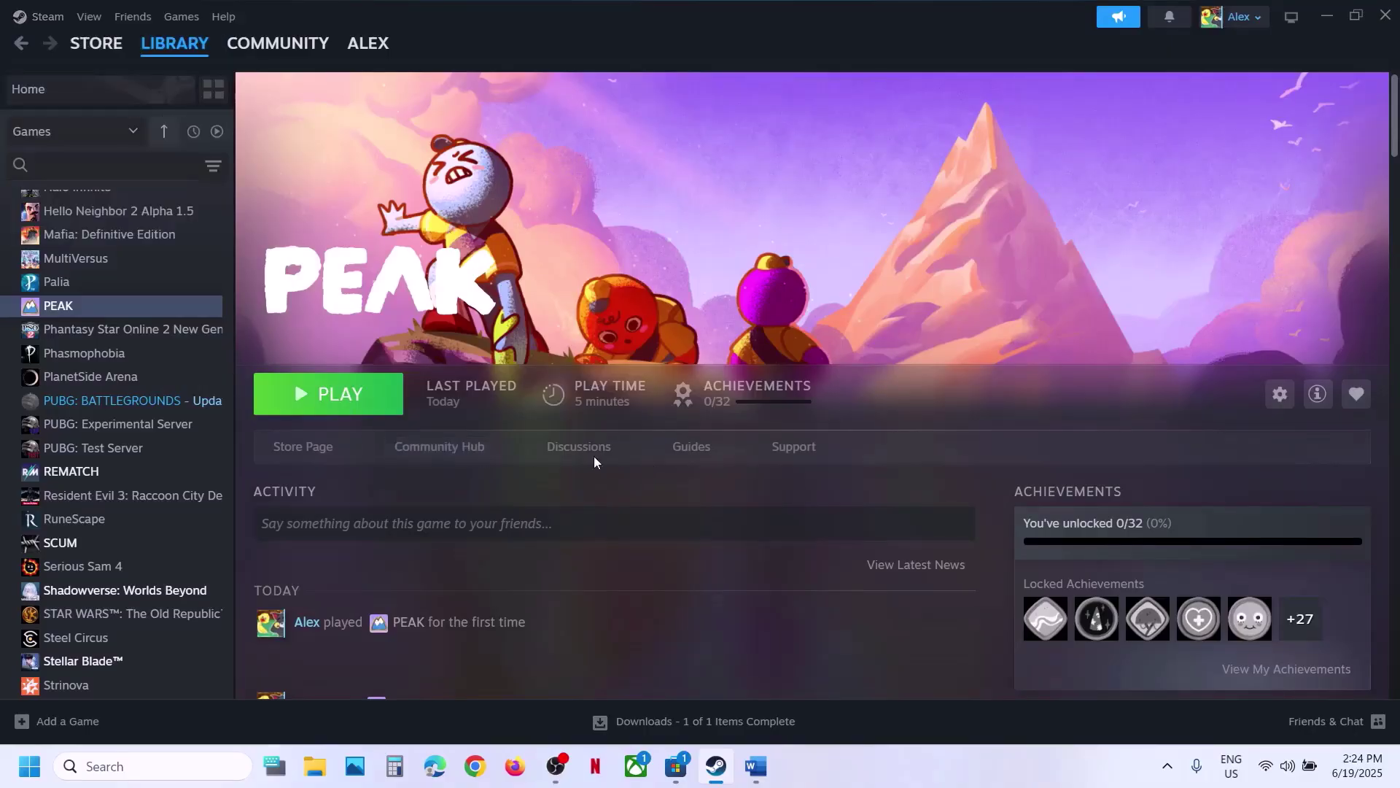
Step: Bring up the PC's power options to locate Restart, and leave without restarting
left_click(31, 768)
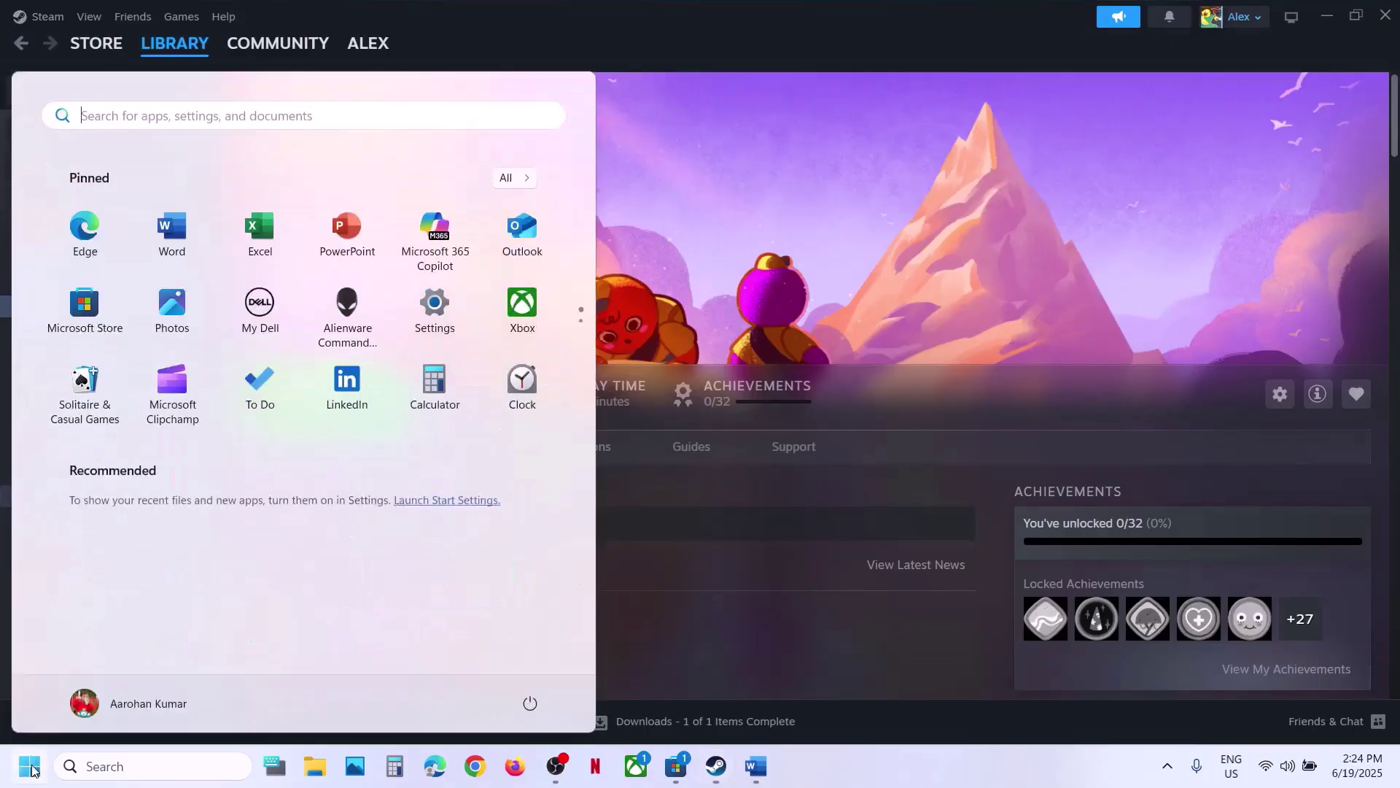
left_click(530, 703)
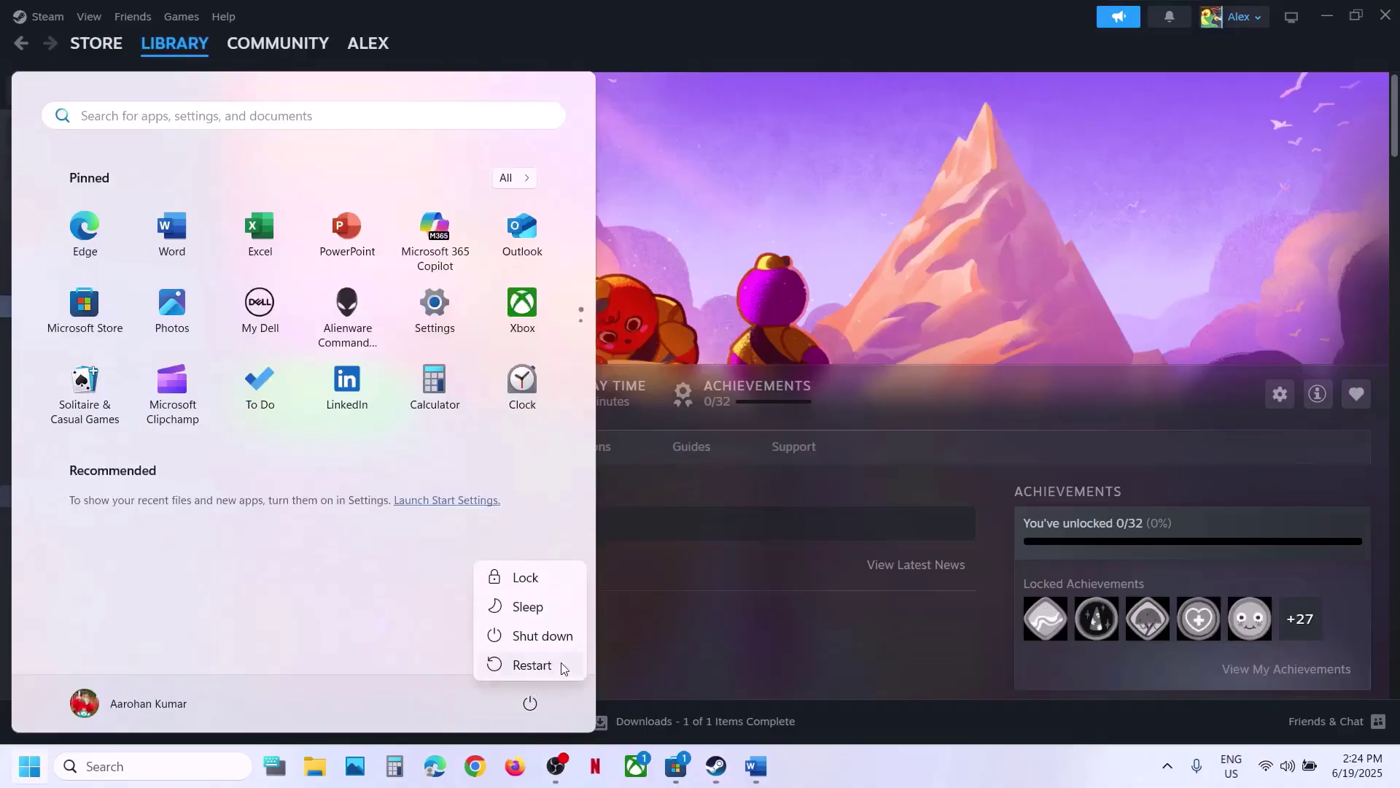
left_click(932, 265)
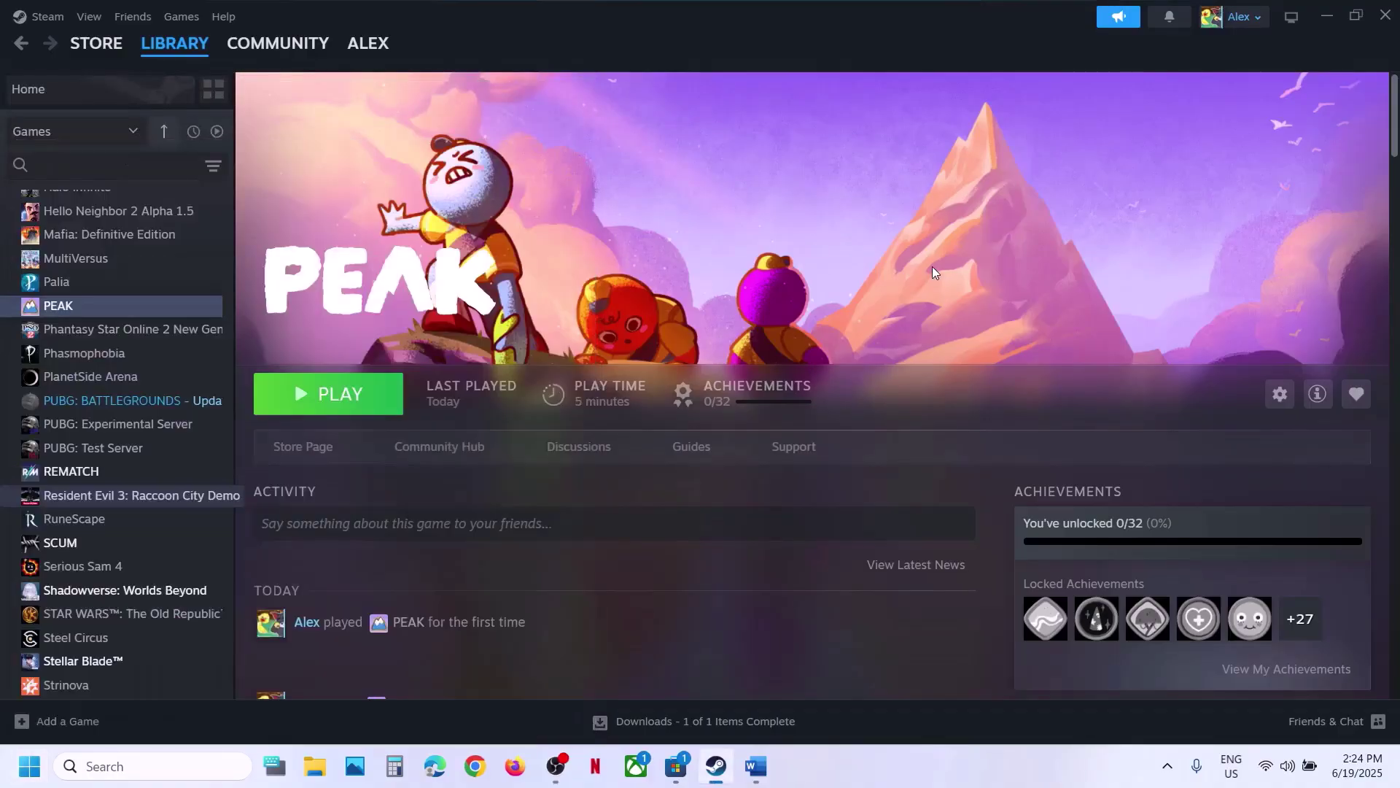
Step: Check step 2 of the Word notes, try selecting the DX12 launch option for PEAK in Steam, and cancel the launch
left_click(756, 766)
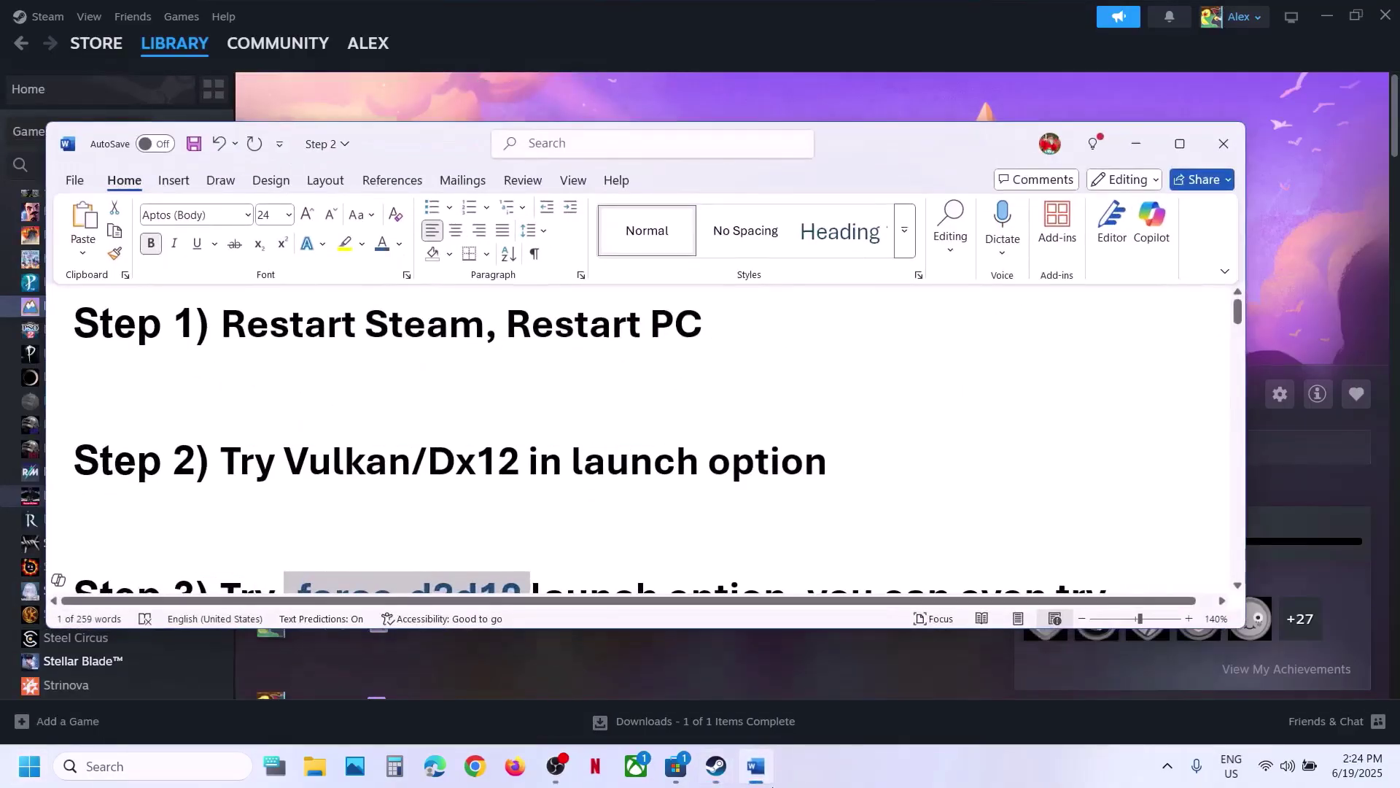
left_click(756, 766)
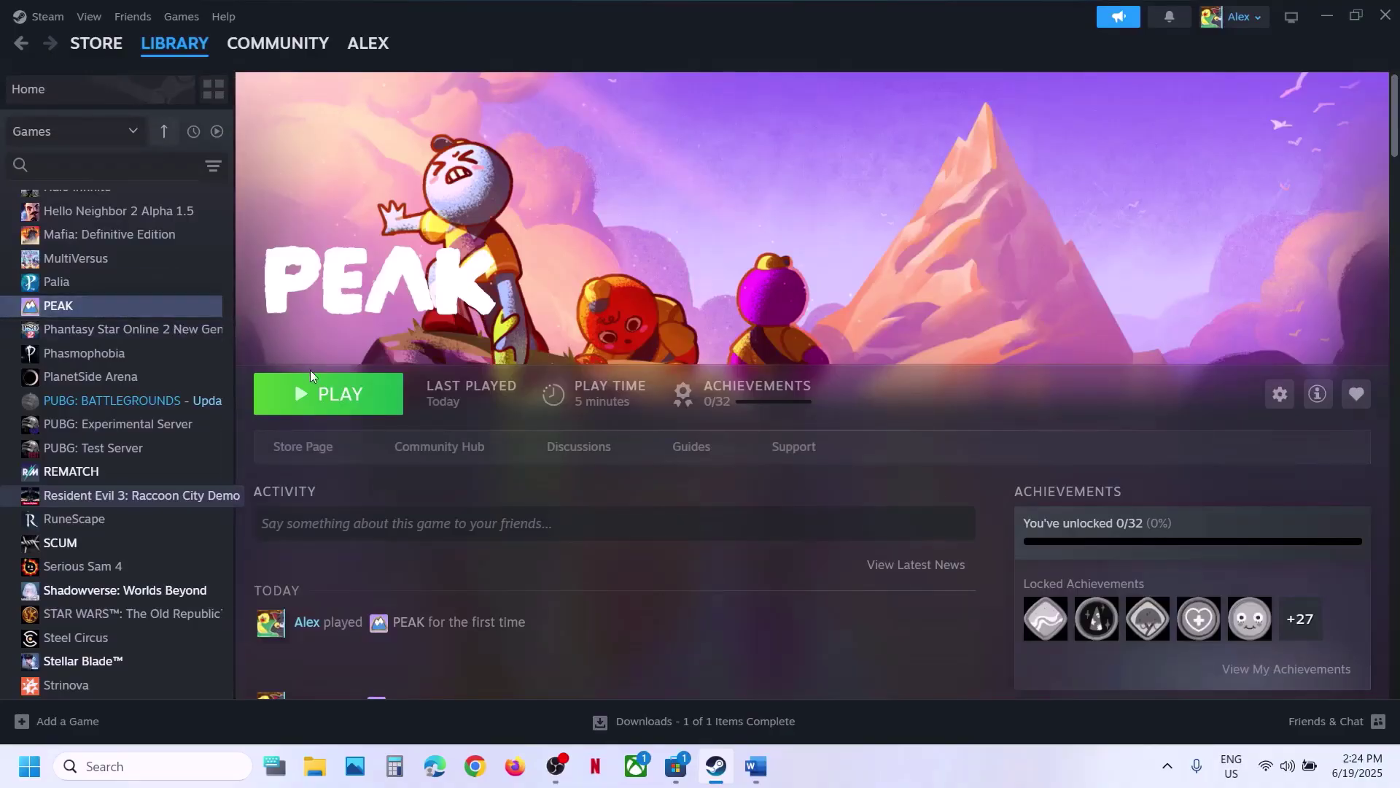
left_click(313, 386)
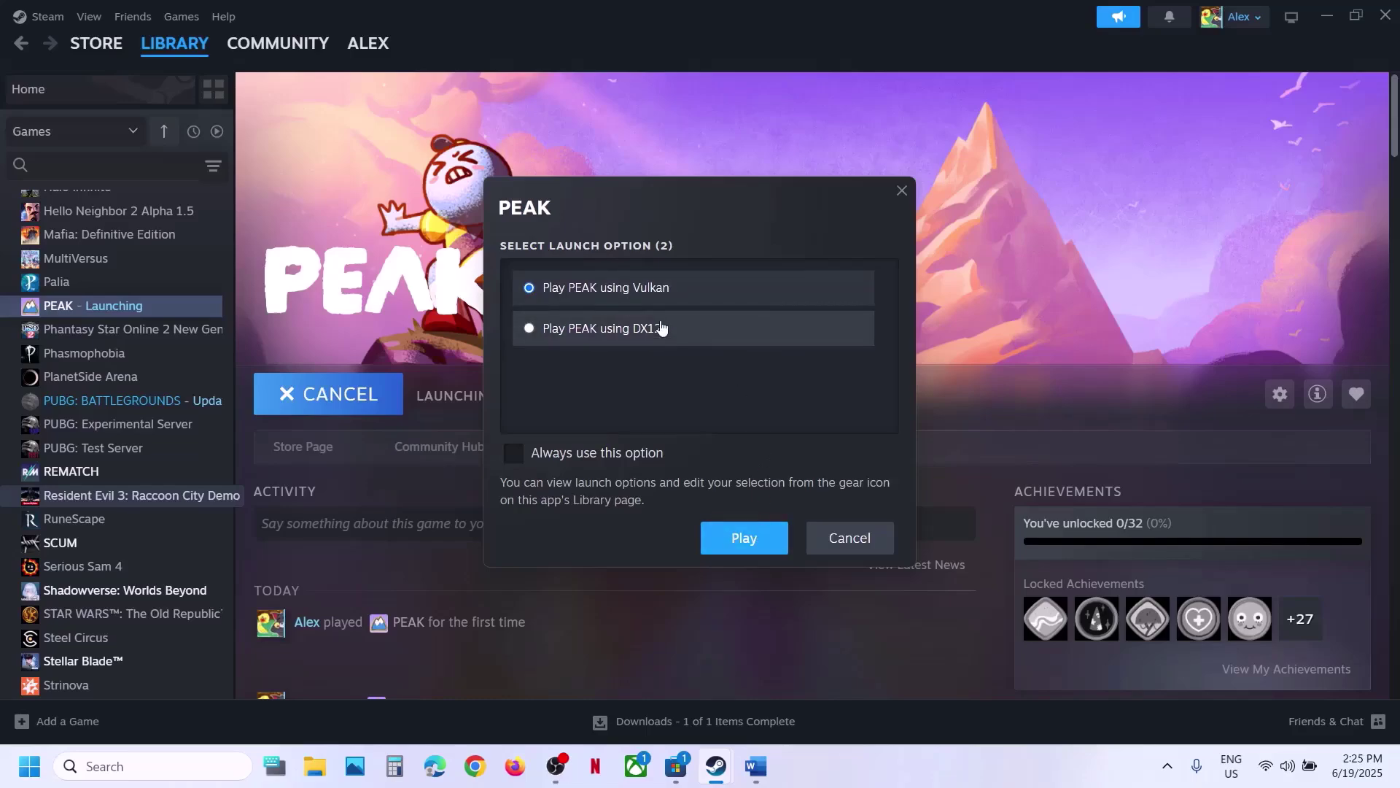
left_click(526, 329)
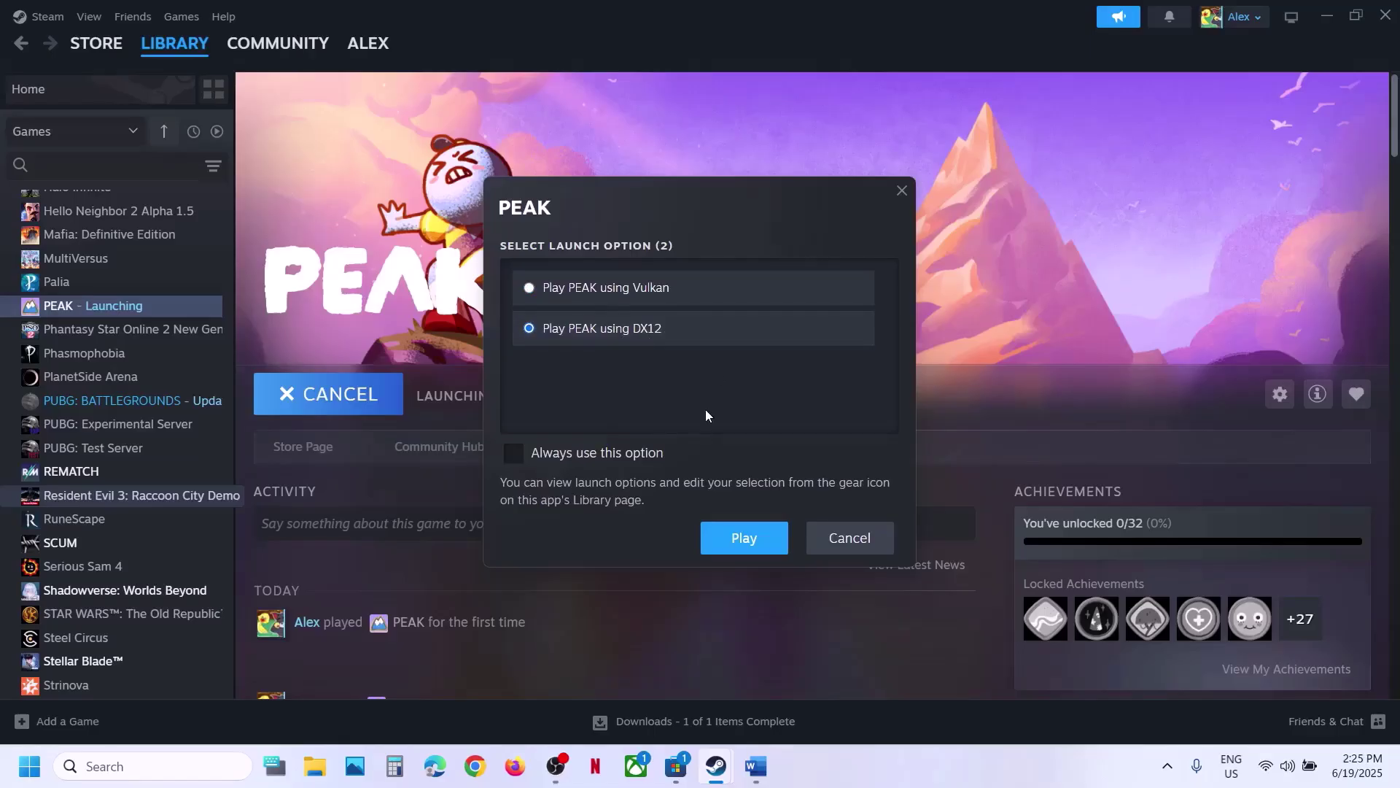
left_click(835, 547)
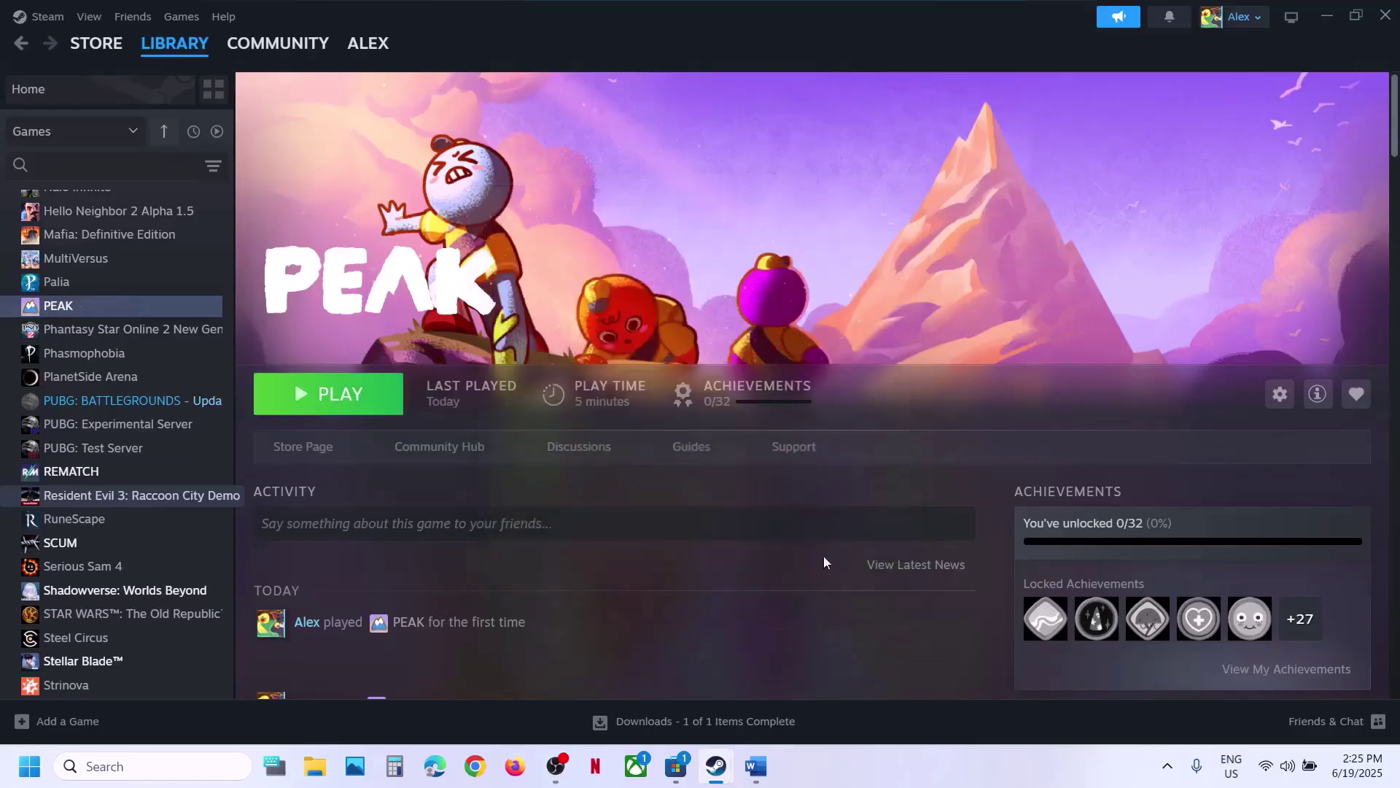
Step: Switch to the Word notes and copy the launch option -force-d3d12 from step 3
left_click(756, 765)
scroll(506, 409, "down", 3)
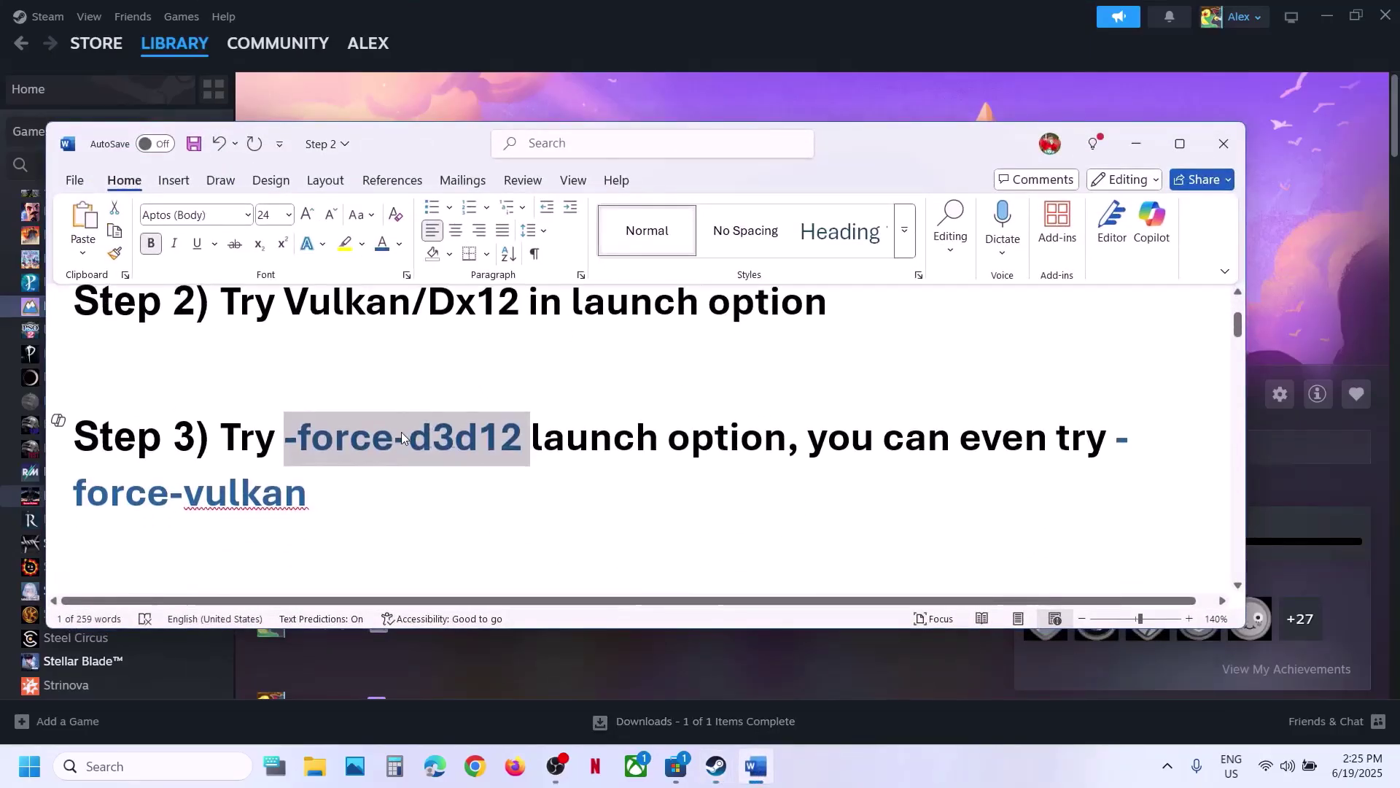
right_click(401, 432)
left_click(457, 142)
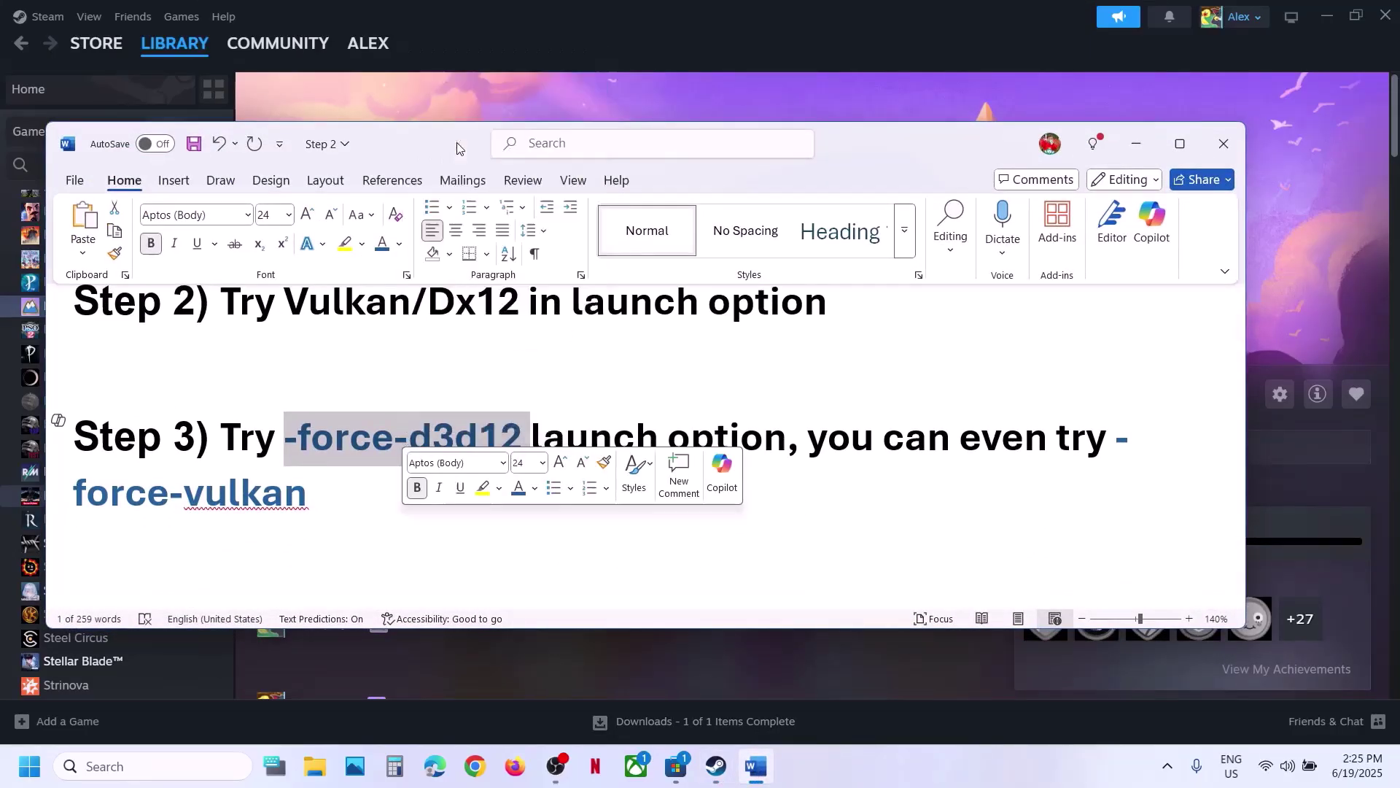
Step: In Steam, enter -force-d3d12 as PEAK's launch option in its general properties and close them
left_click(502, 94)
right_click(80, 310)
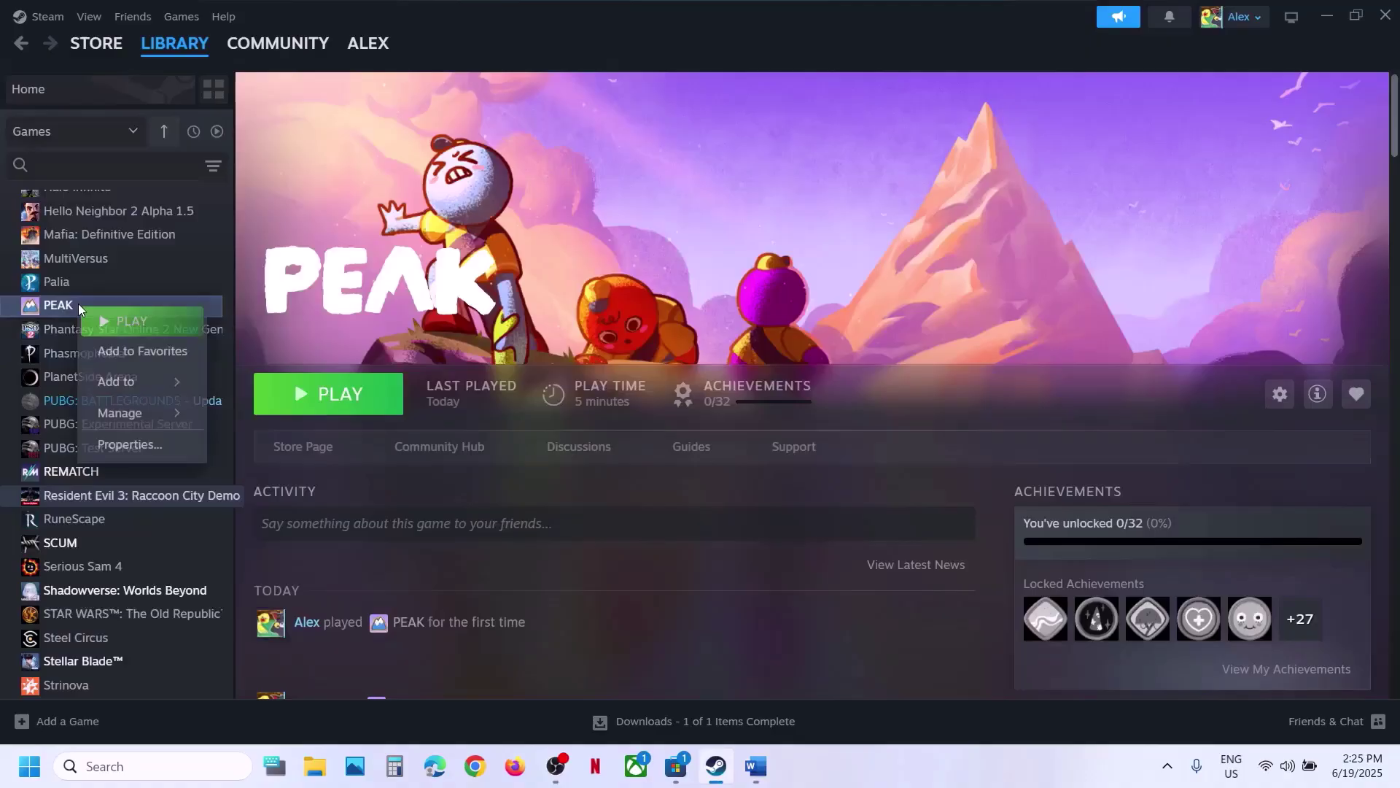
left_click(140, 438)
key("ctrl+v")
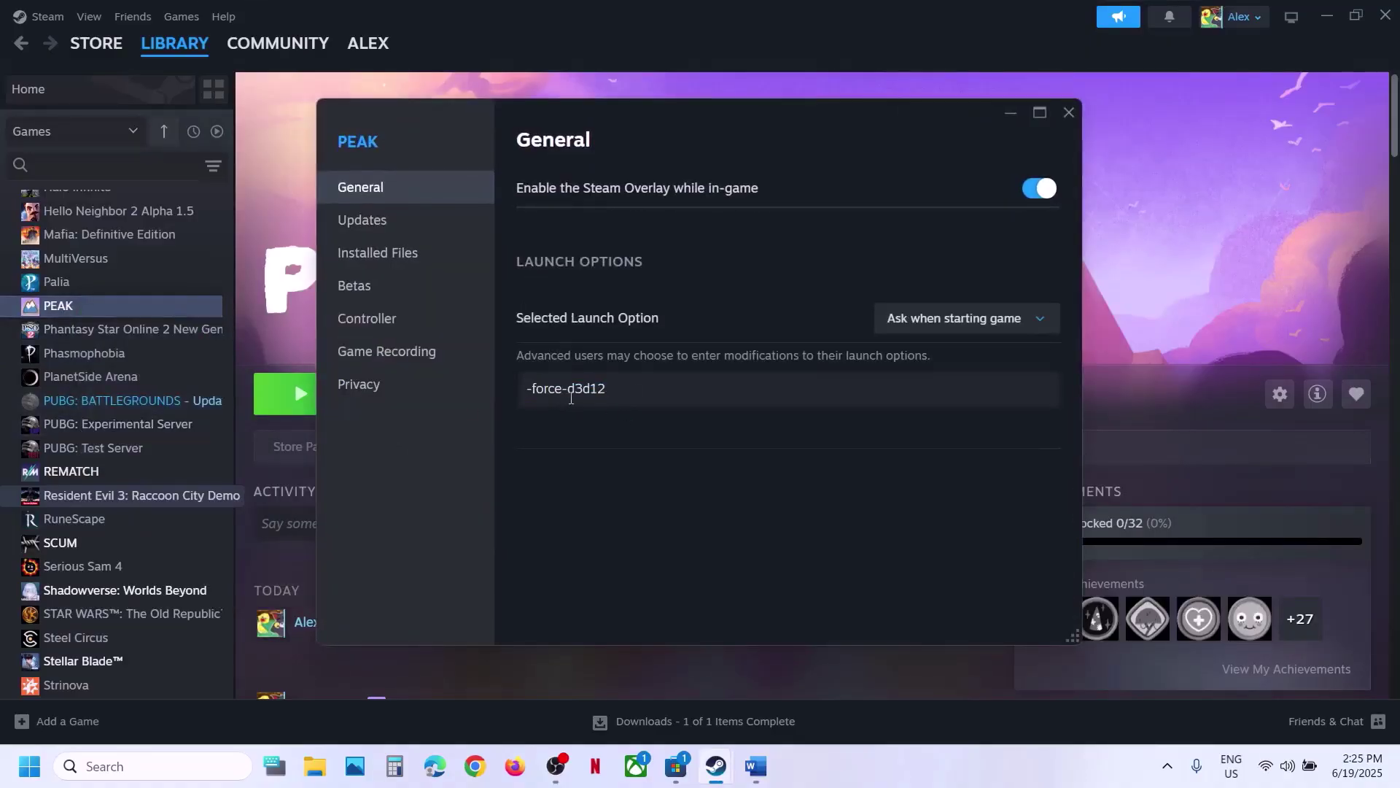
left_click(651, 462)
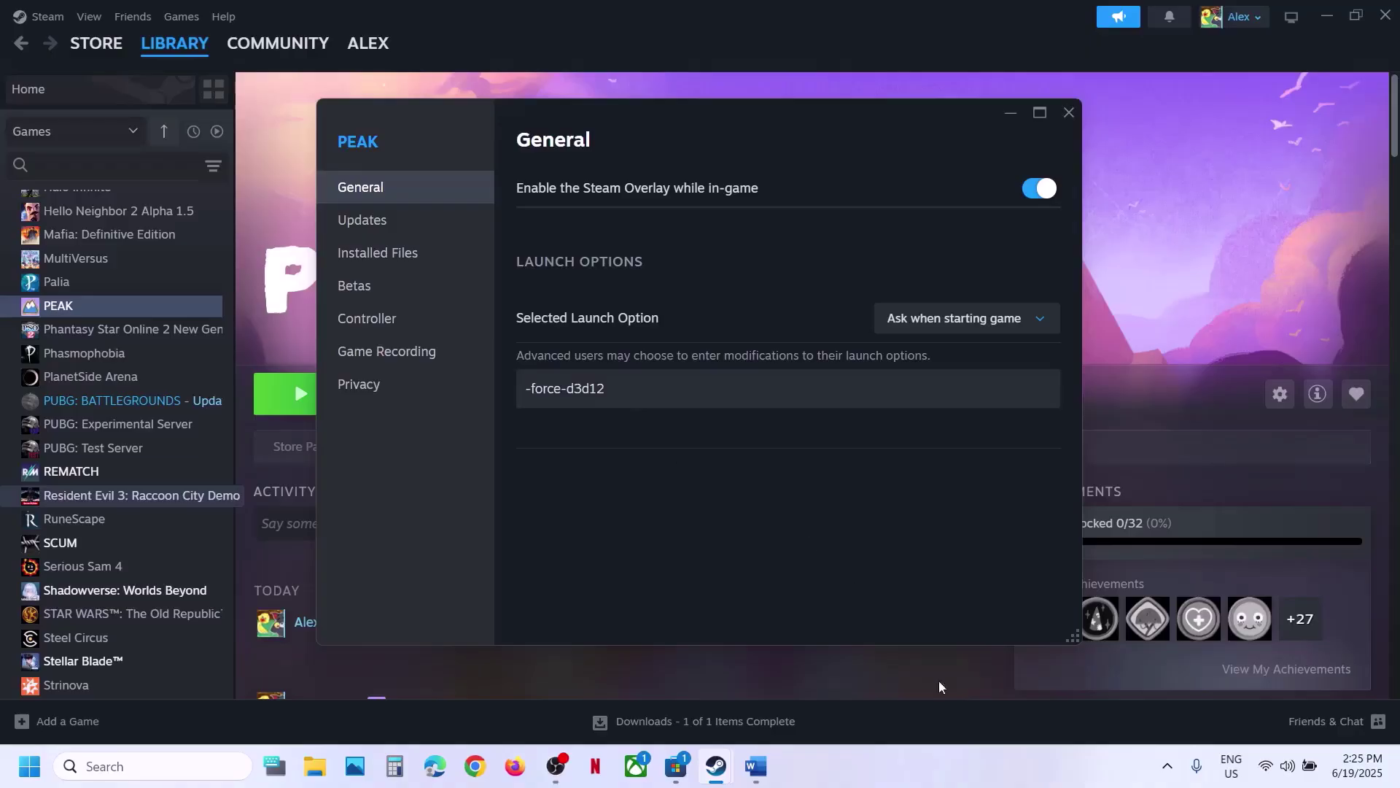
key("Escape")
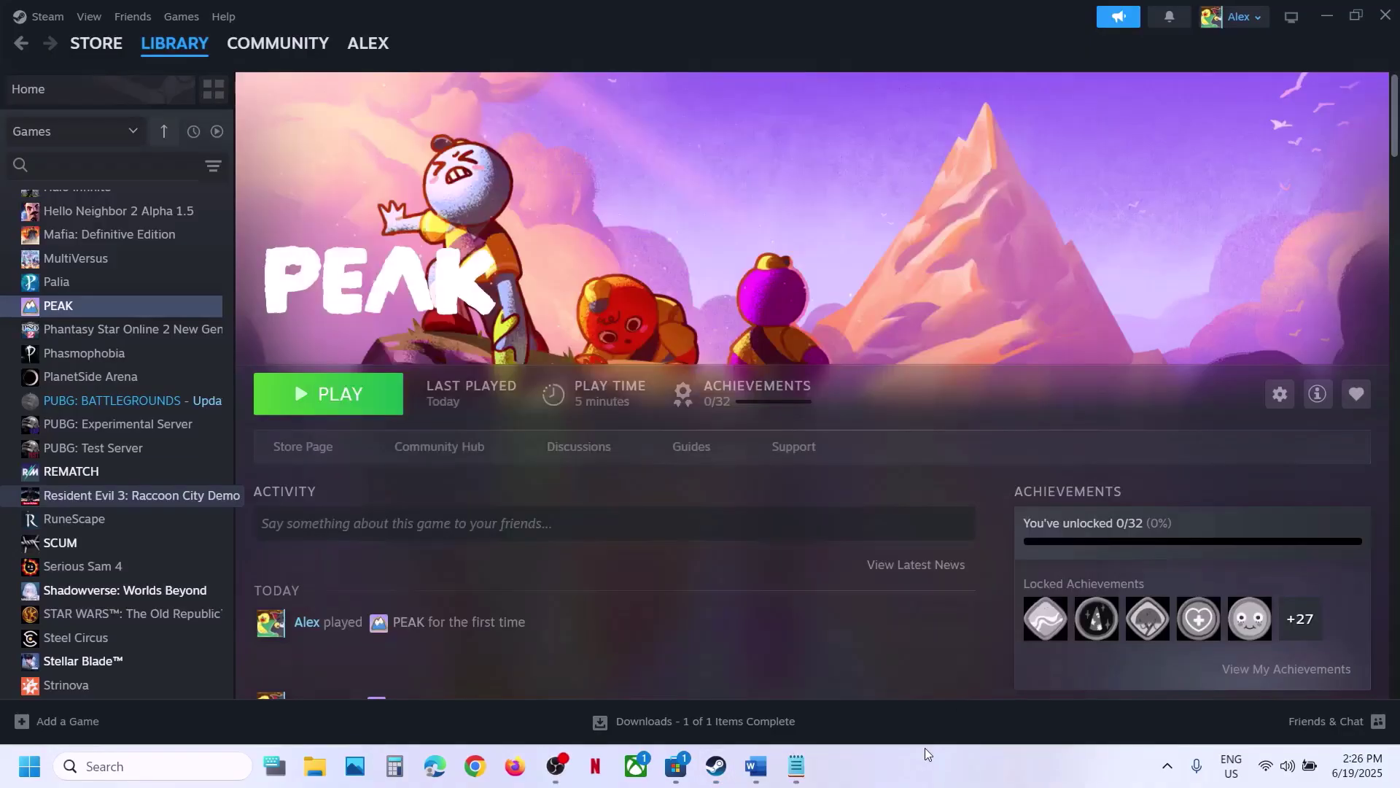
Step: Switch to the Word notes and copy the alternative launch option -force-vulkan from step 3
left_click(756, 765)
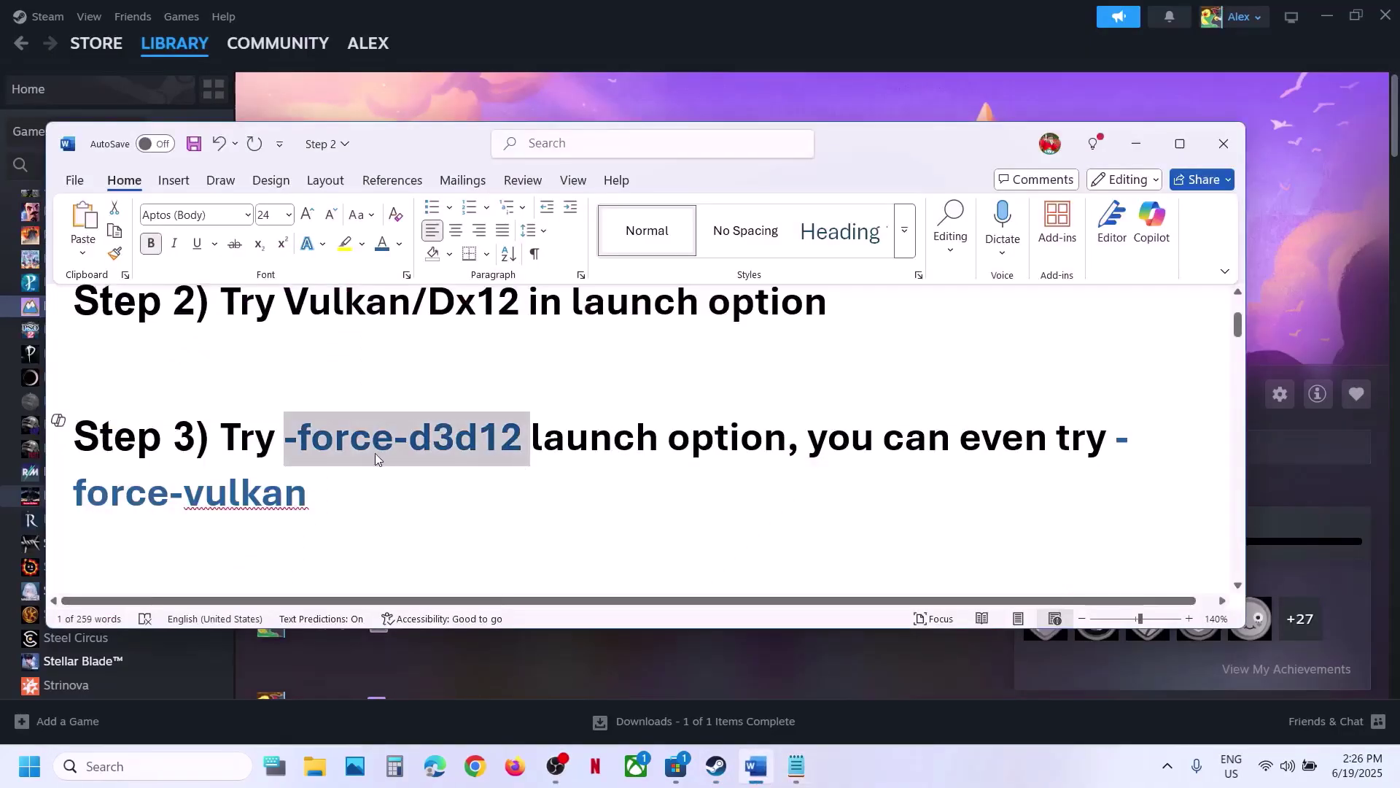
left_click_drag(334, 492, 973, 396)
mouse_move(1110, 417)
left_mouse_down()
mouse_move(1157, 437)
mouse_move(1118, 441)
left_mouse_up()
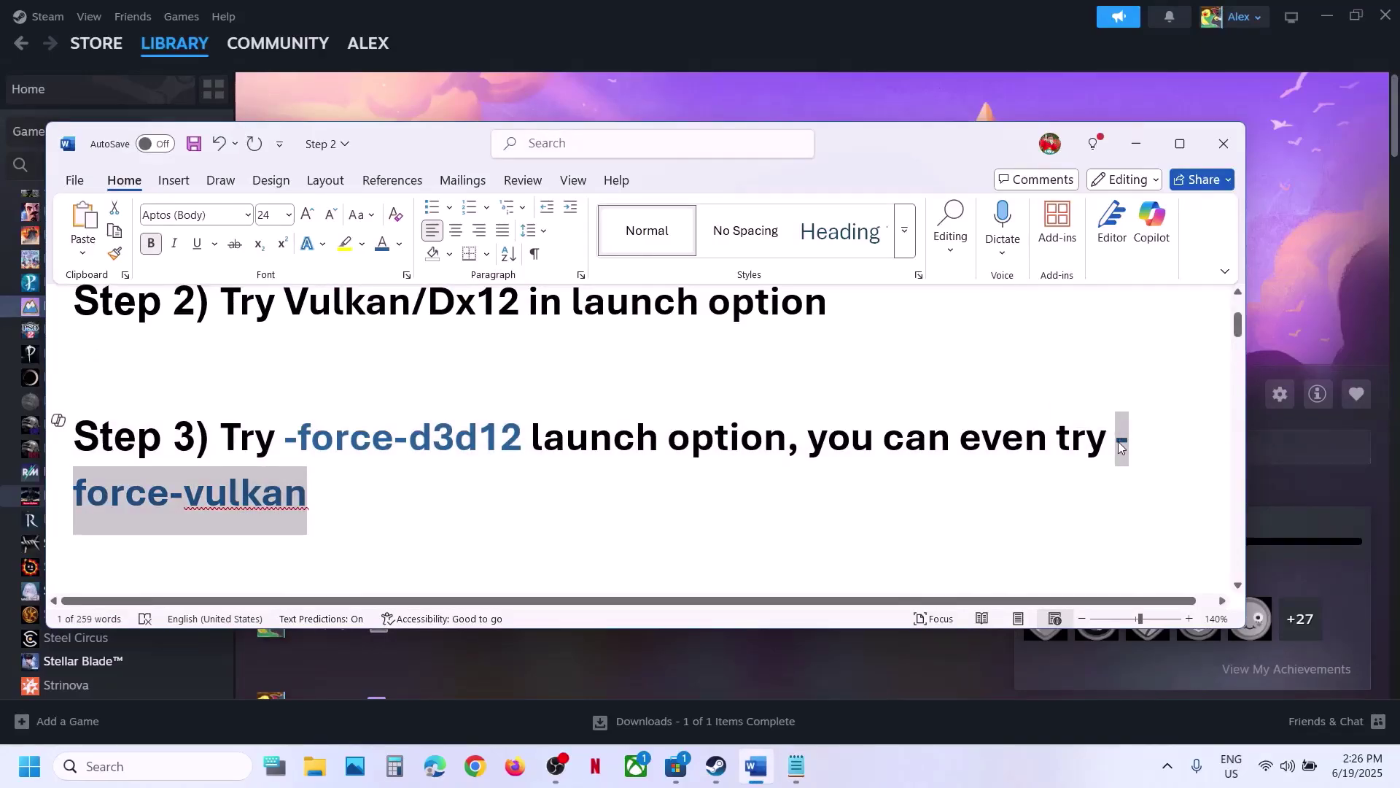
Step: Return to Steam, replace PEAK's launch option with -force-vulkan, and view the selectable launch modes without changing the selection
left_click(559, 85)
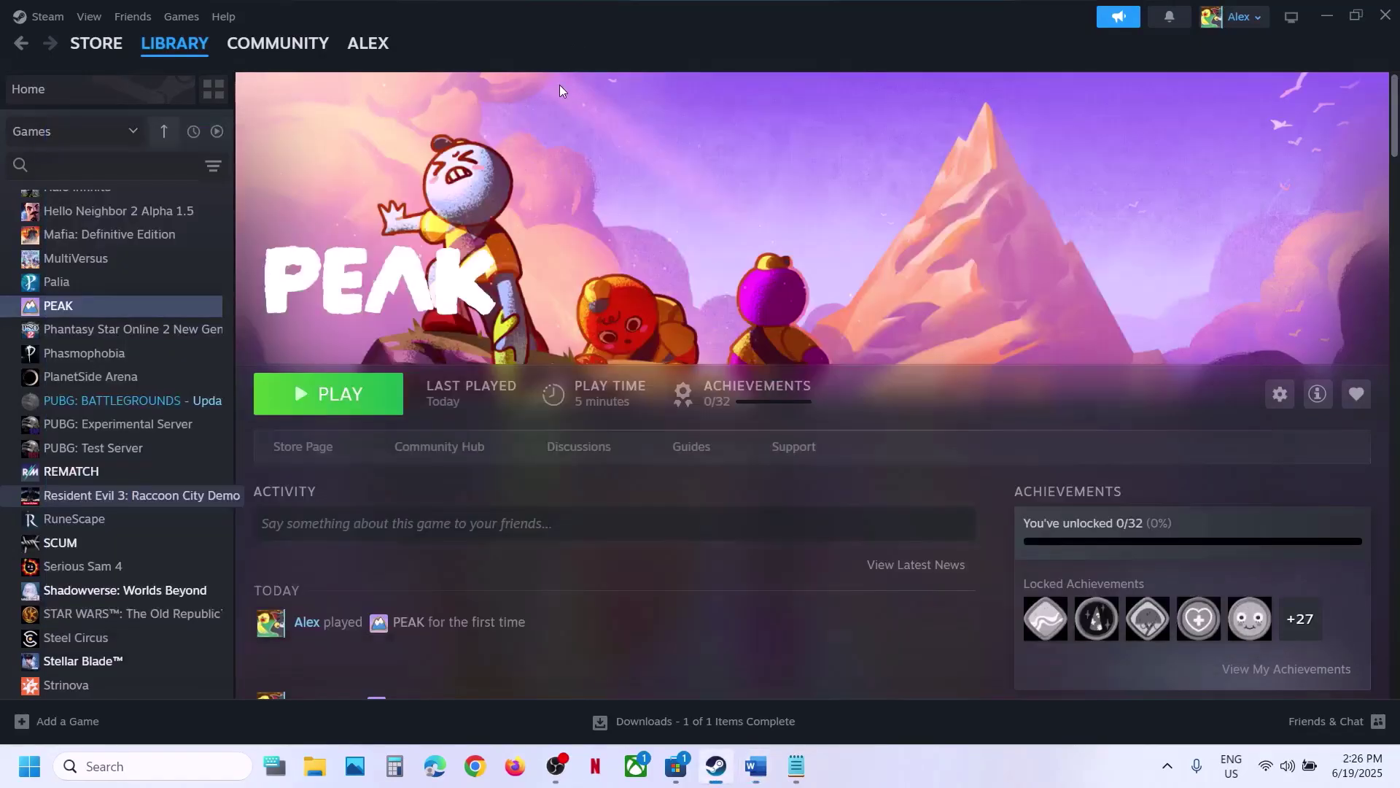
right_click(63, 308)
left_click(121, 450)
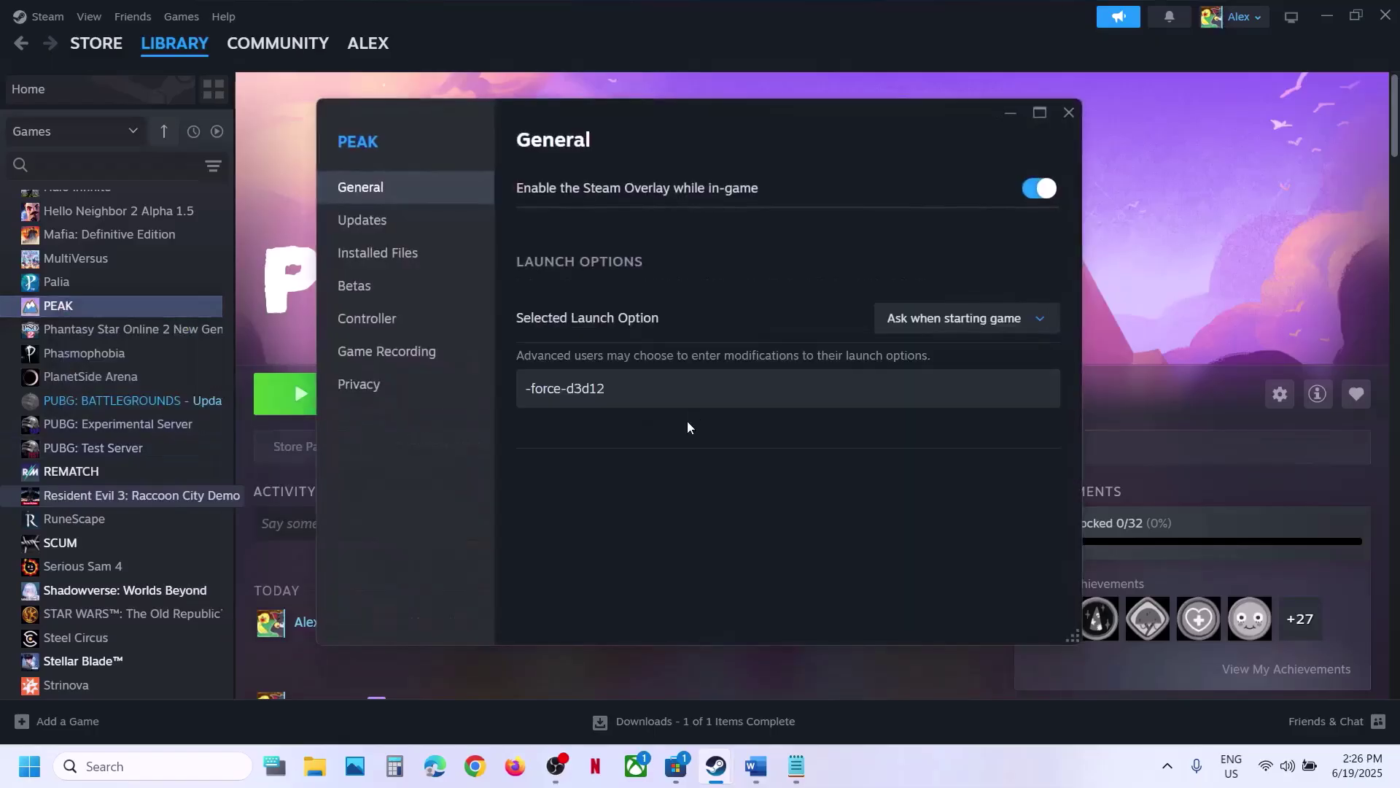
left_click_drag(625, 384, 511, 380)
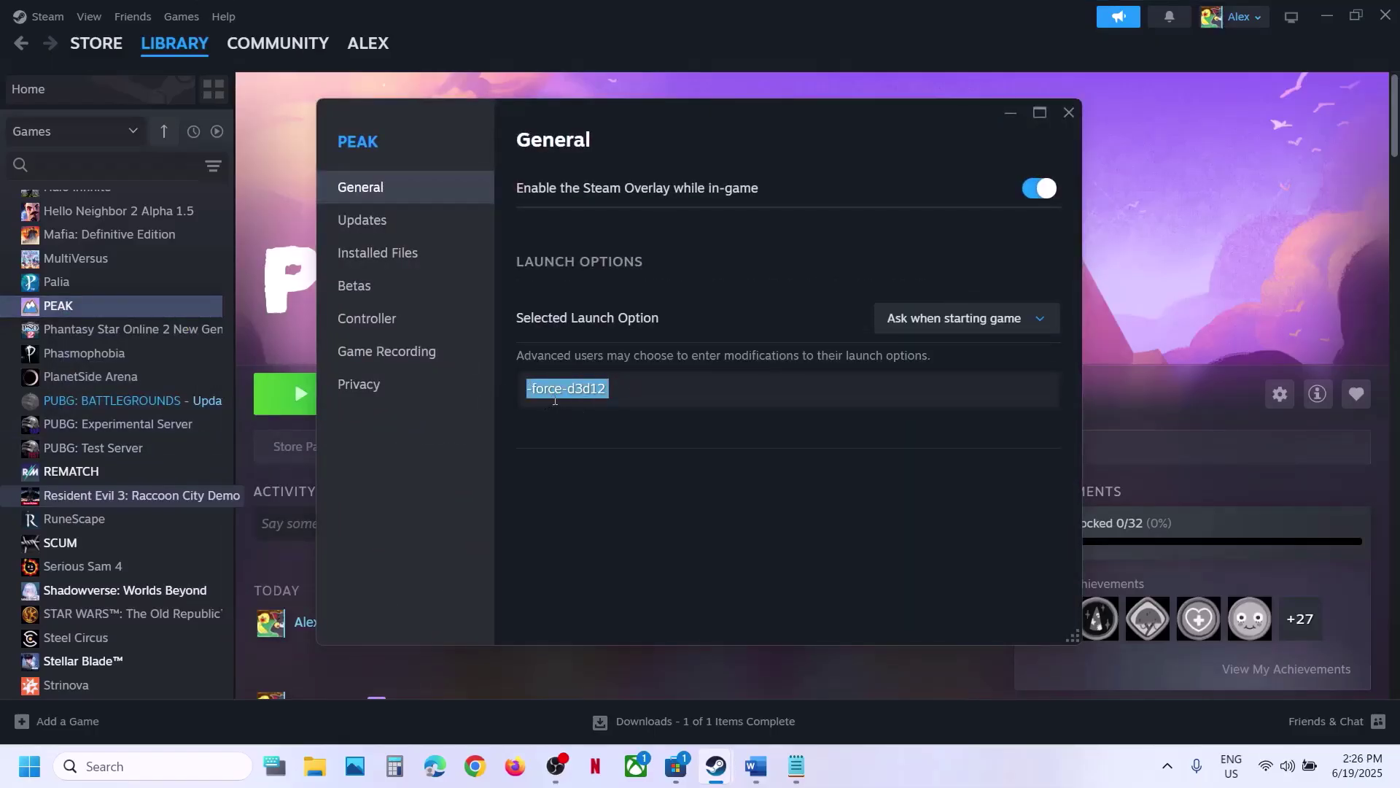
left_click(1000, 336)
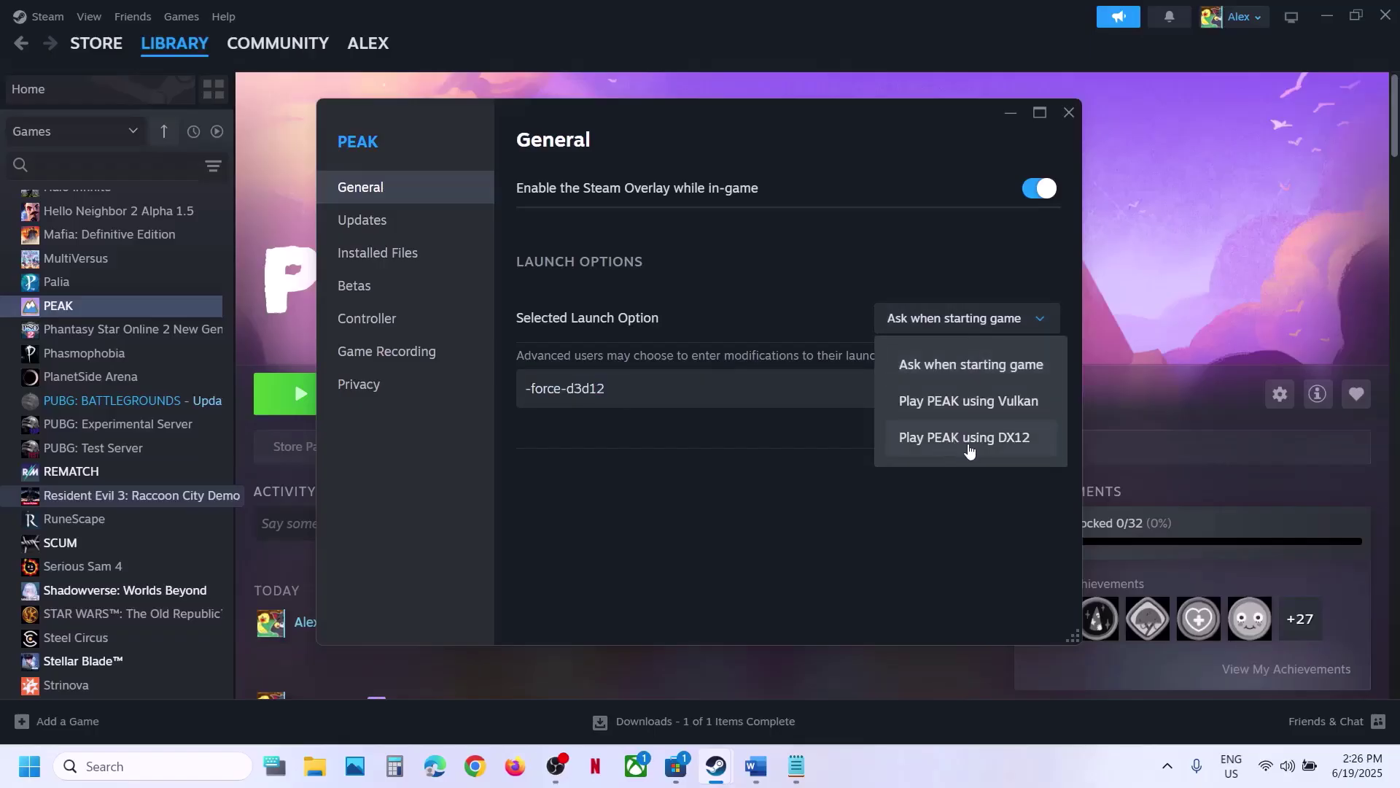
left_click(797, 479)
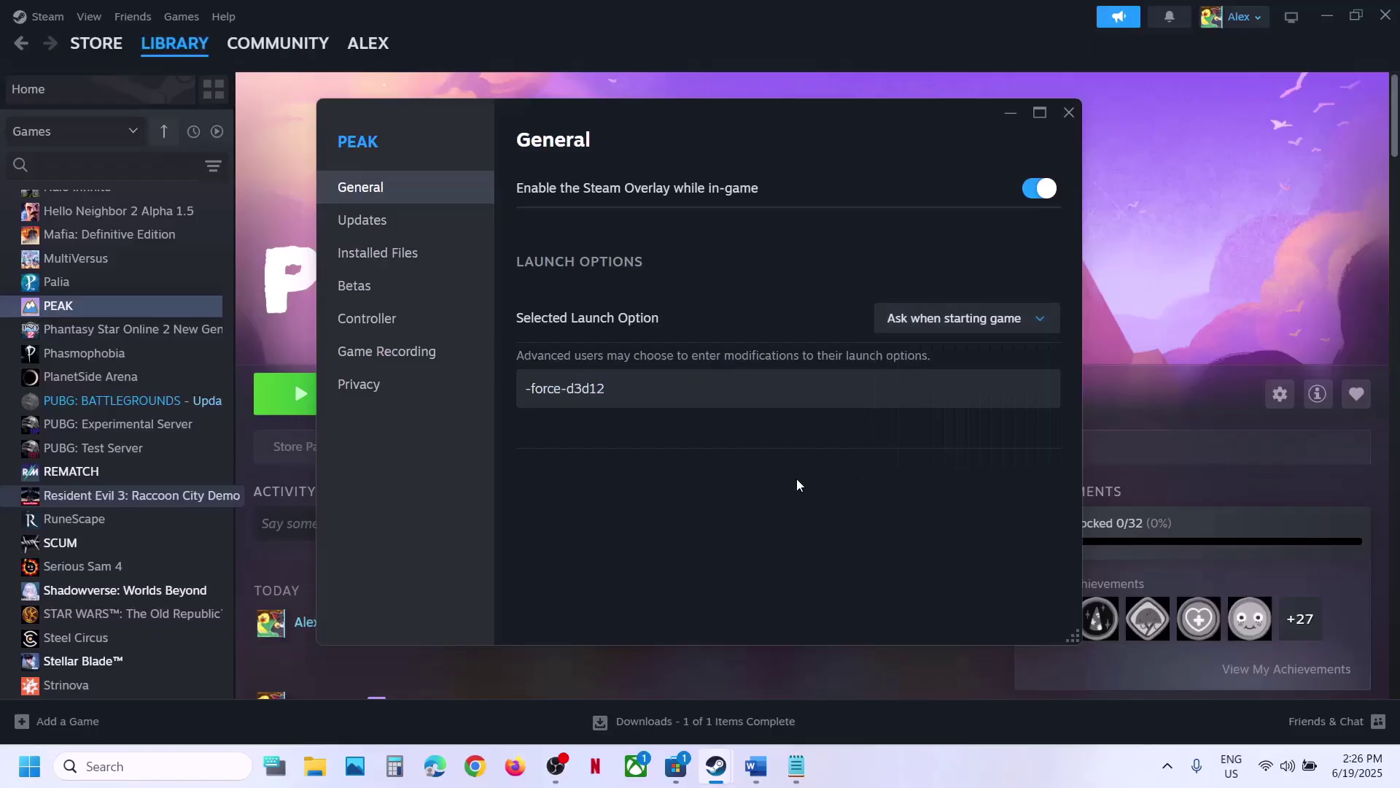
triple_click(631, 375)
key("ctrl+v")
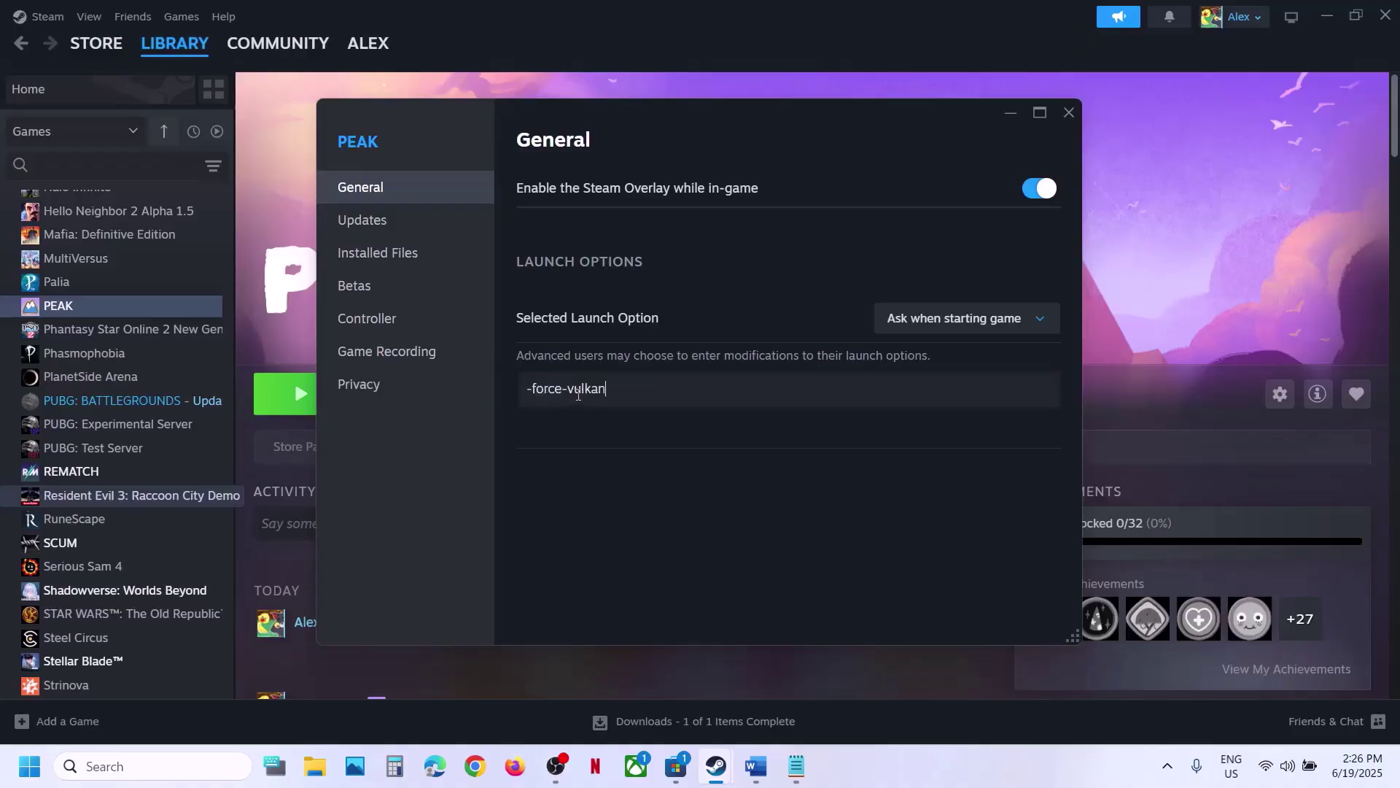
left_click(1006, 321)
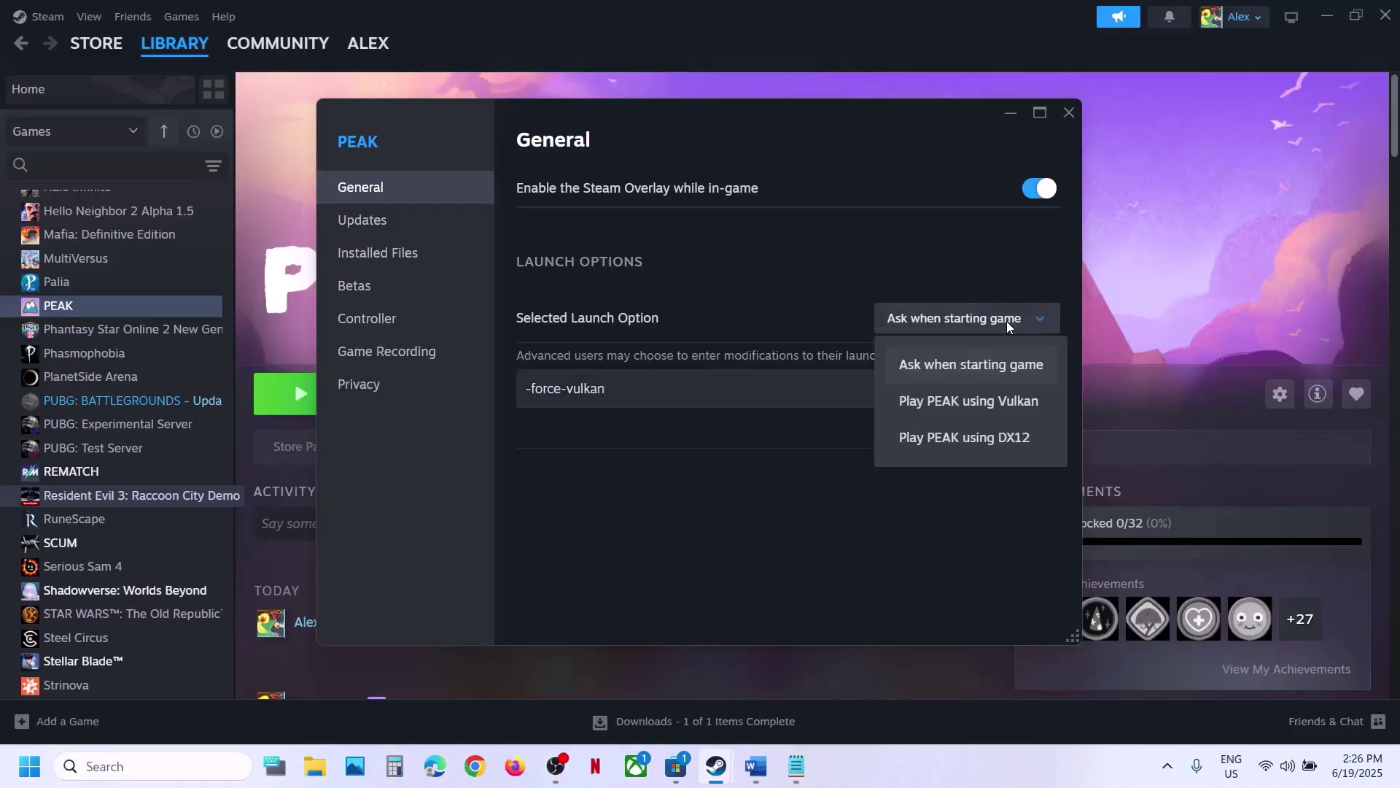
left_click(794, 293)
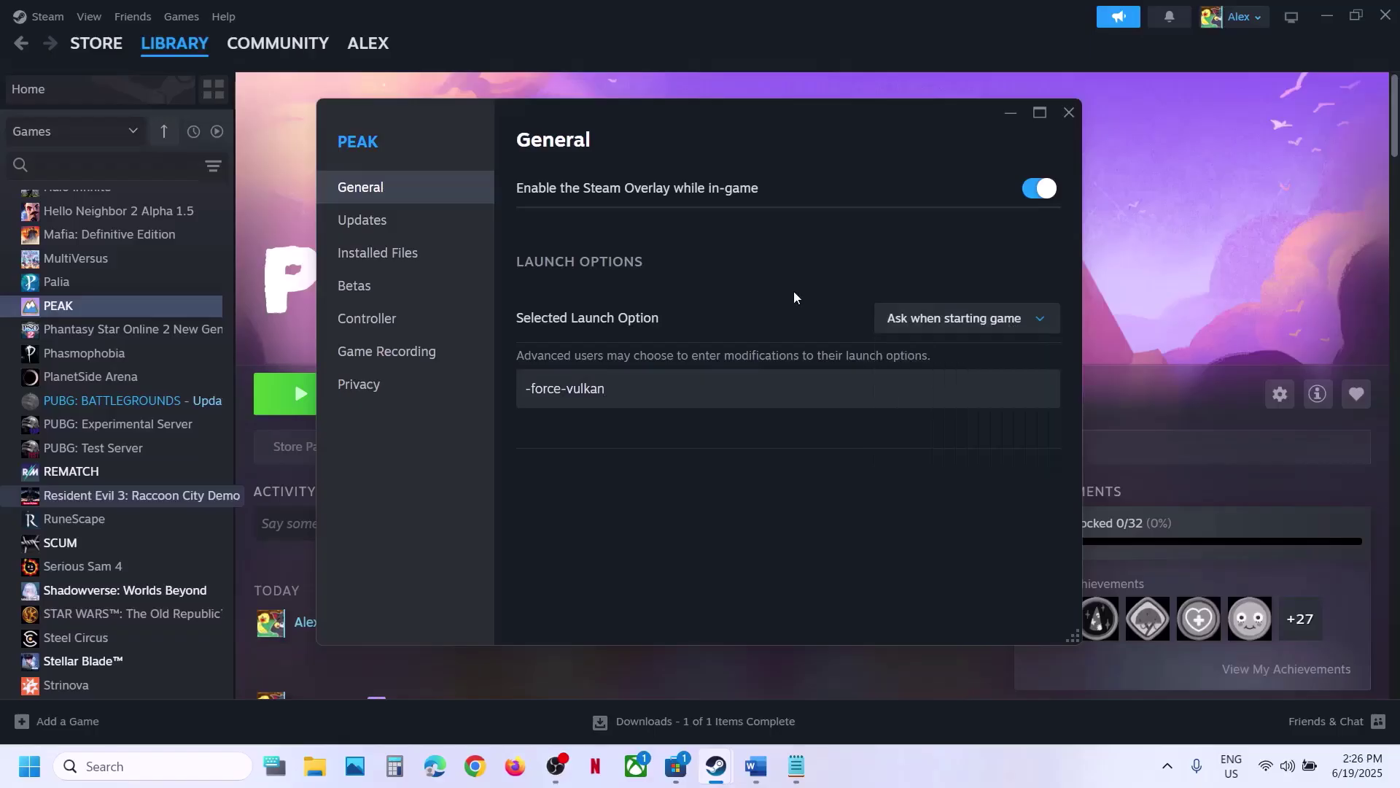
Step: Clear PEAK's custom launch options text and close the game's properties
left_click_drag(710, 391, 490, 398)
key("BackSpace")
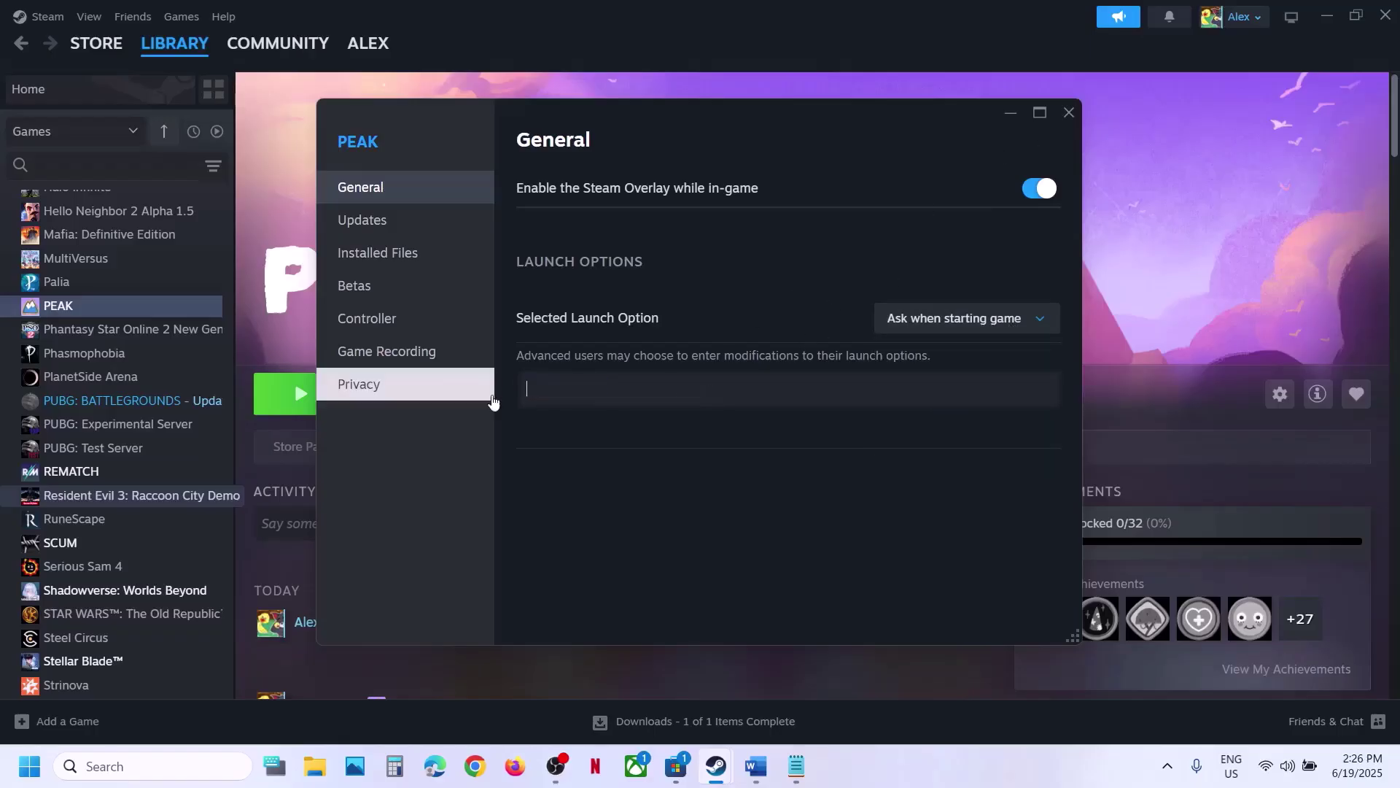
left_click(1056, 123)
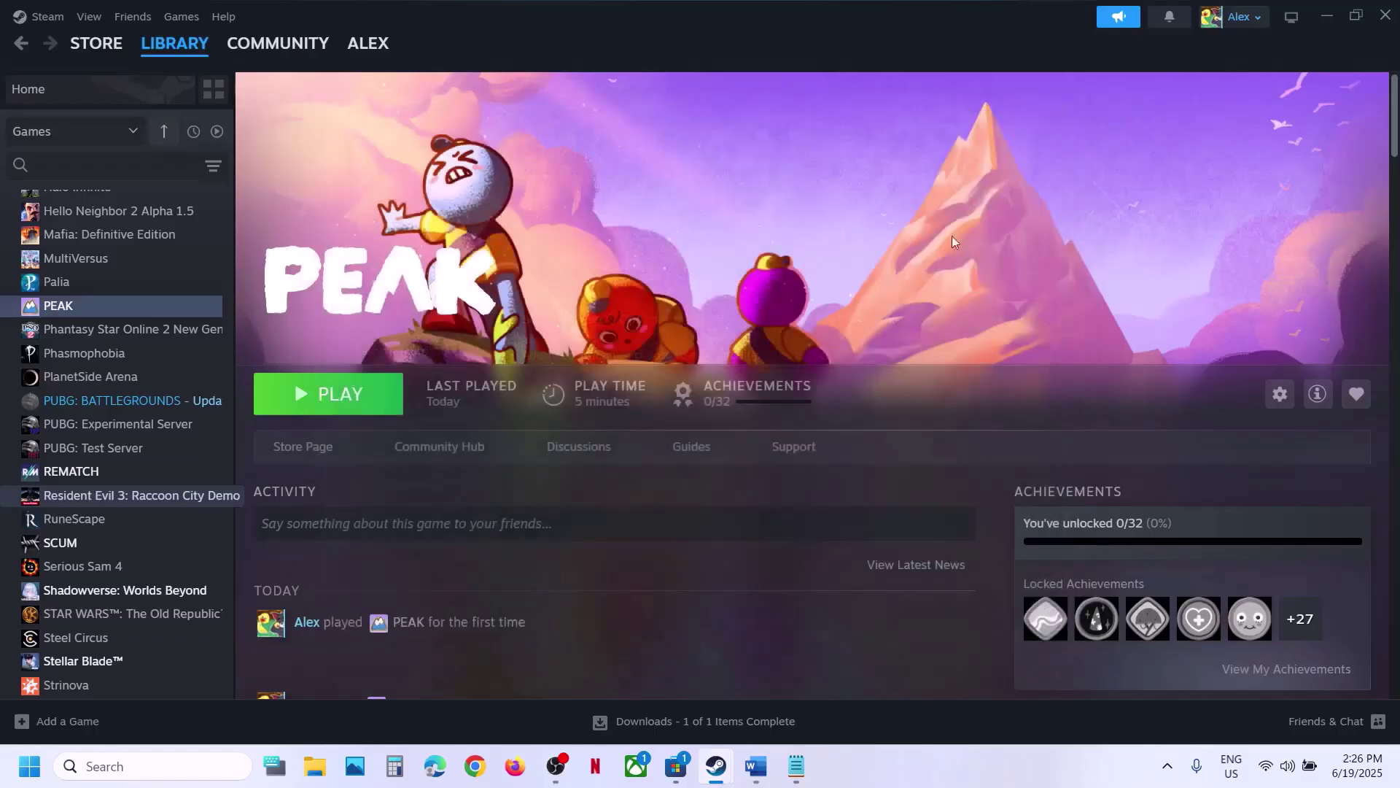
Step: Switch to the Word notes and read step 4 on the Landcrab\Peak registry path and its Screenmanager settings
left_click(758, 771)
scroll(544, 499, "down", 5)
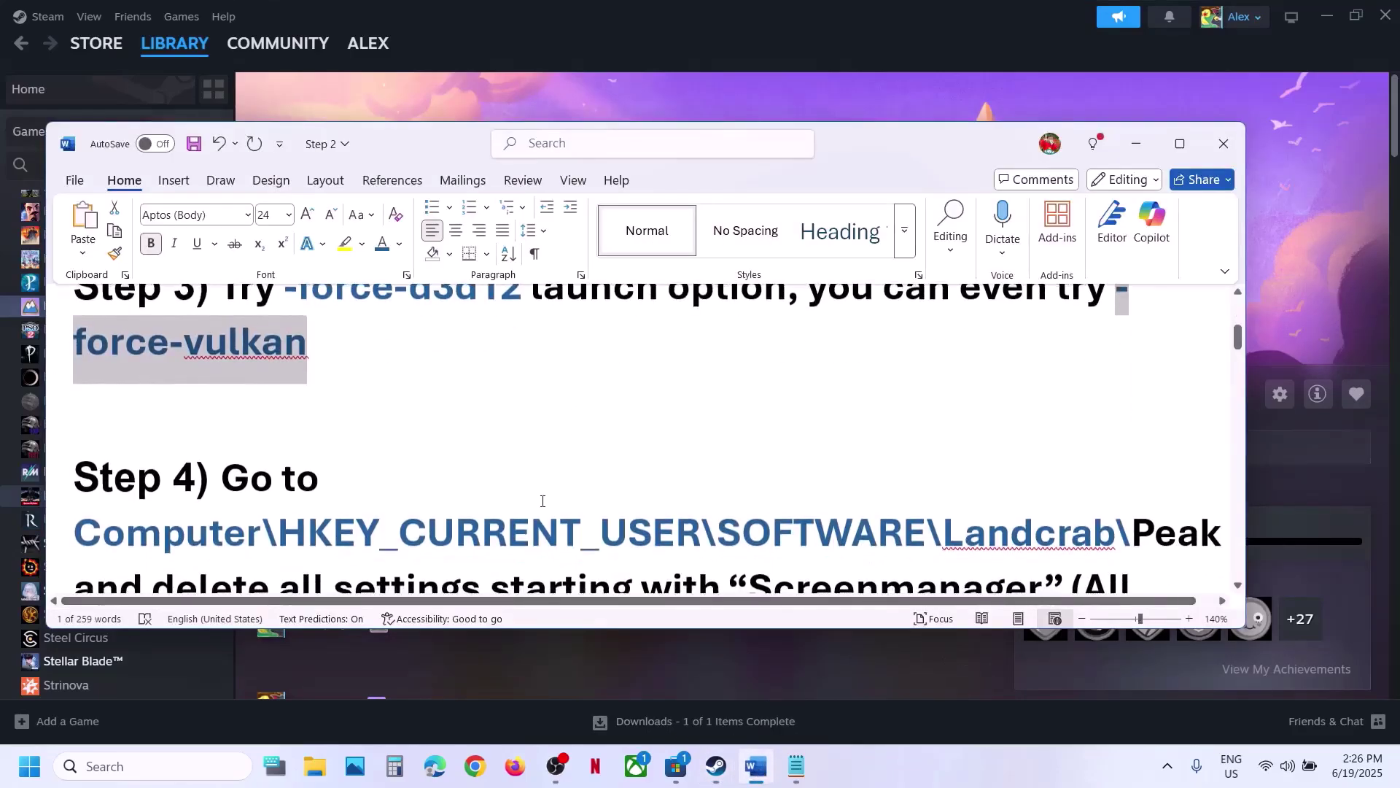
double_click(1051, 440)
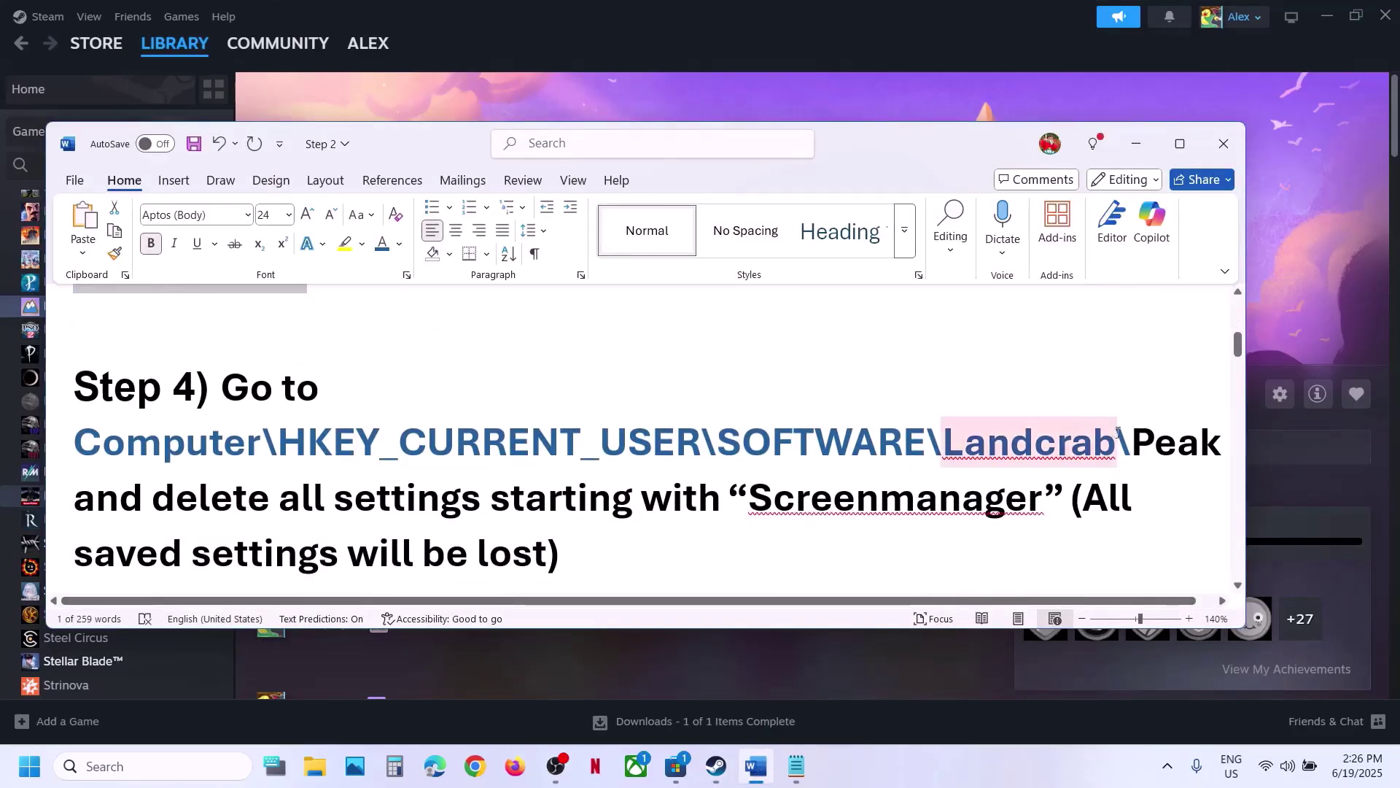
left_click(1122, 435)
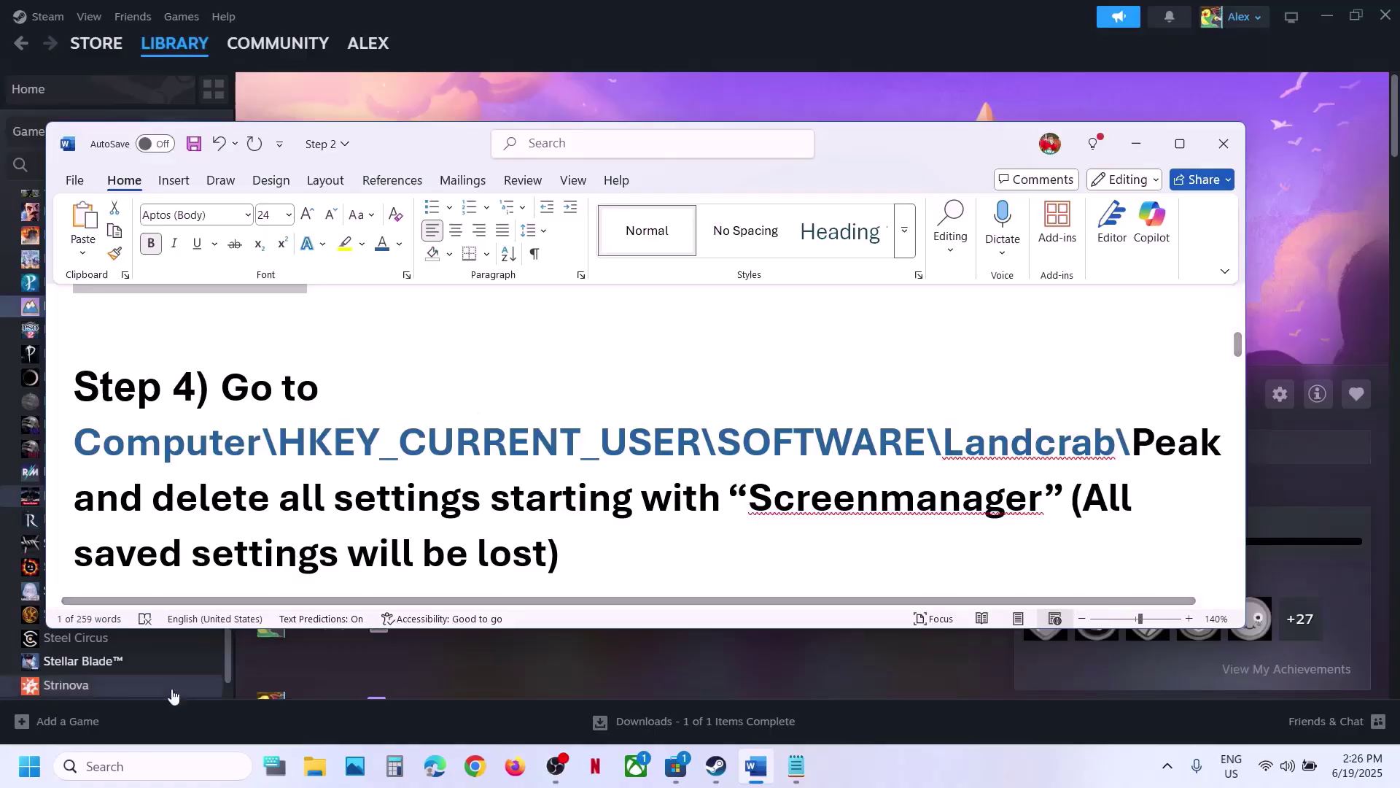
Step: Search Windows for "regi", open Registry Editor, and allow it to make changes to the device
left_click(140, 780)
type("regi")
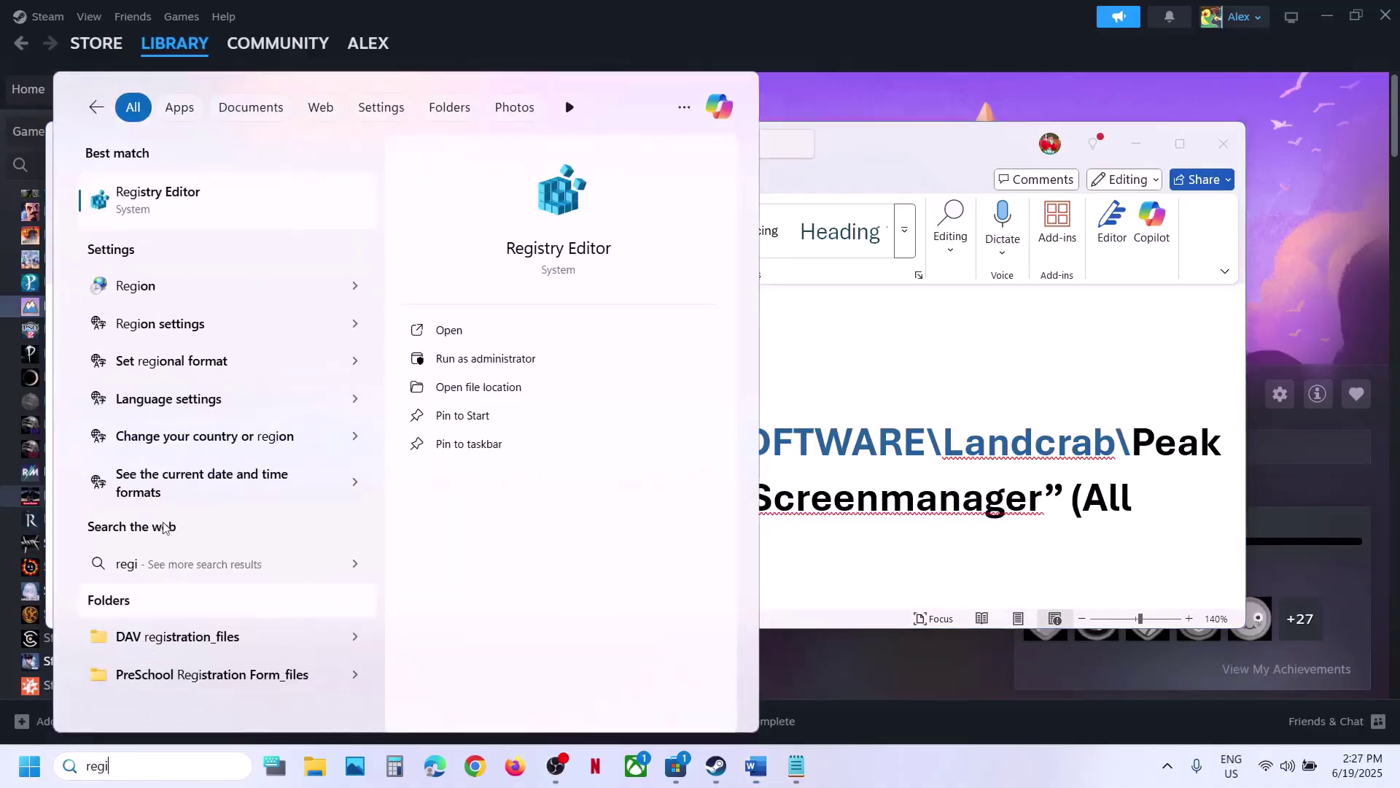
left_click(222, 187)
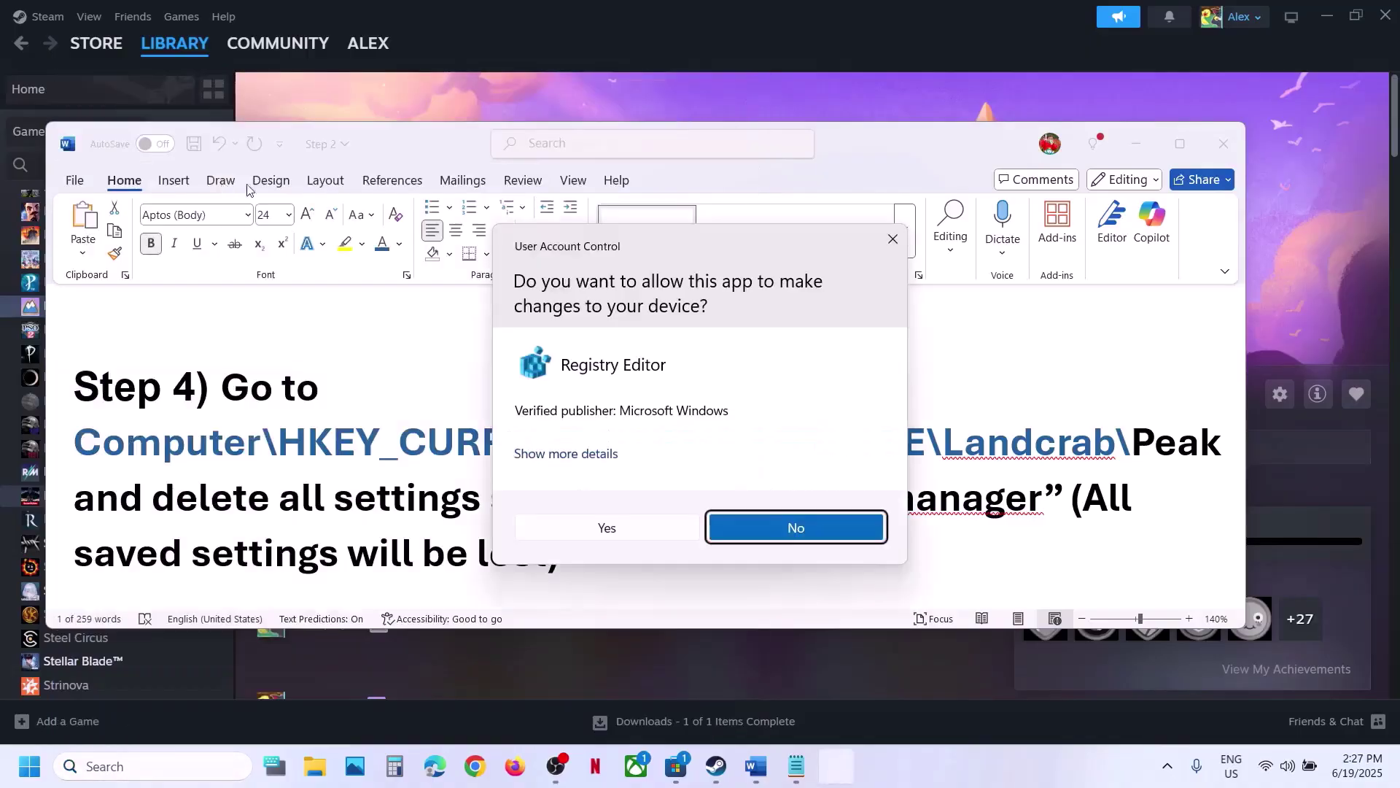
left_click(588, 515)
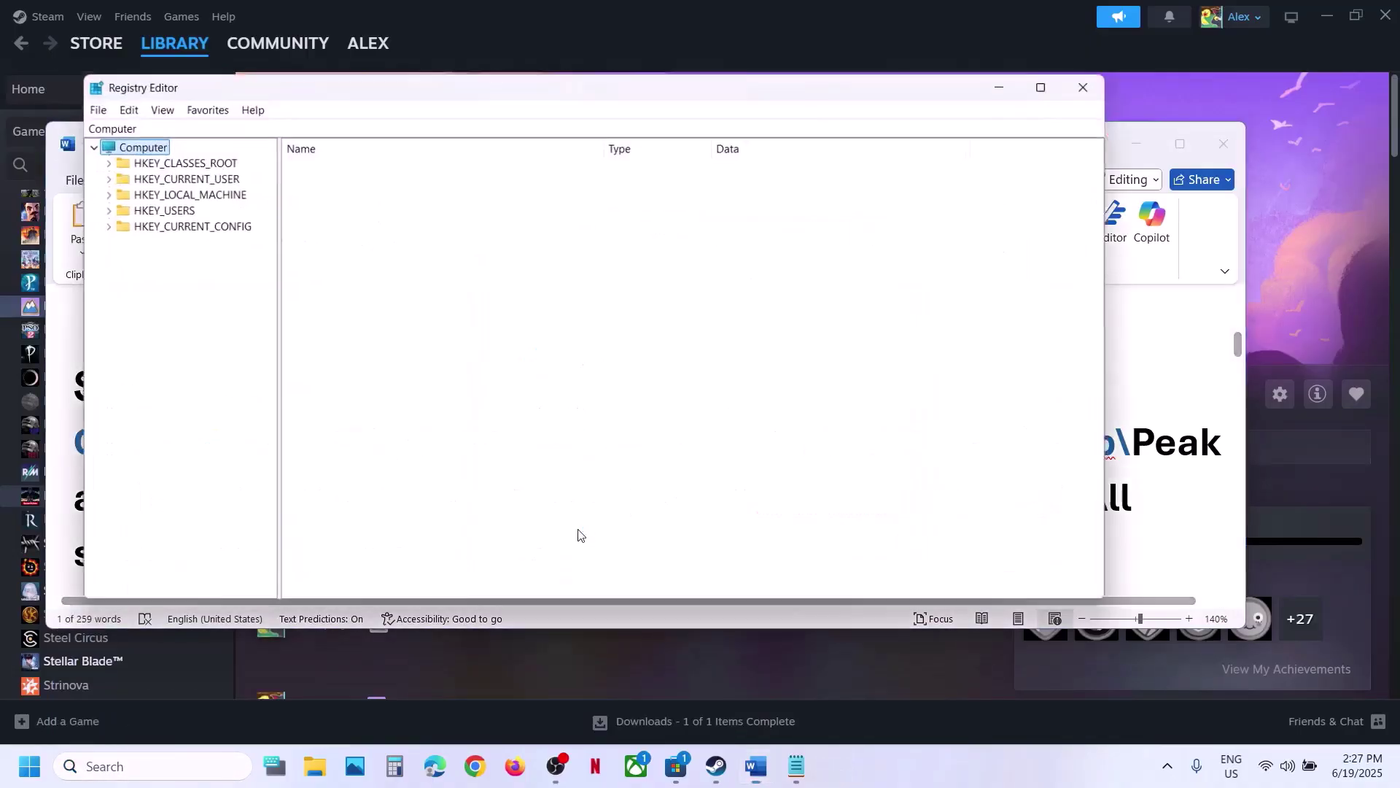
Step: Navigate the registry to HKEY_CURRENT_USER\Software\LandCrab\PEAK, checking the path against the Word notes
left_click(168, 179)
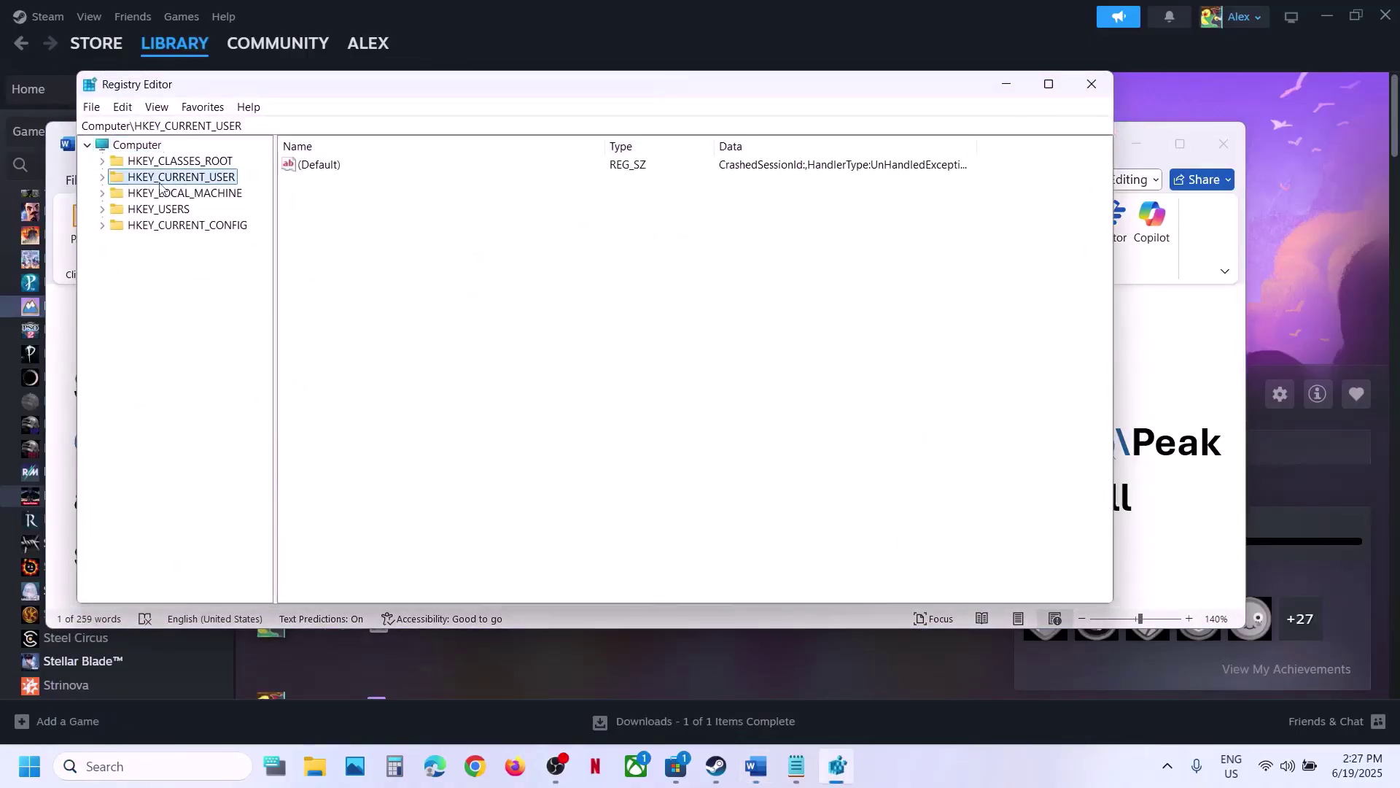
left_click(102, 178)
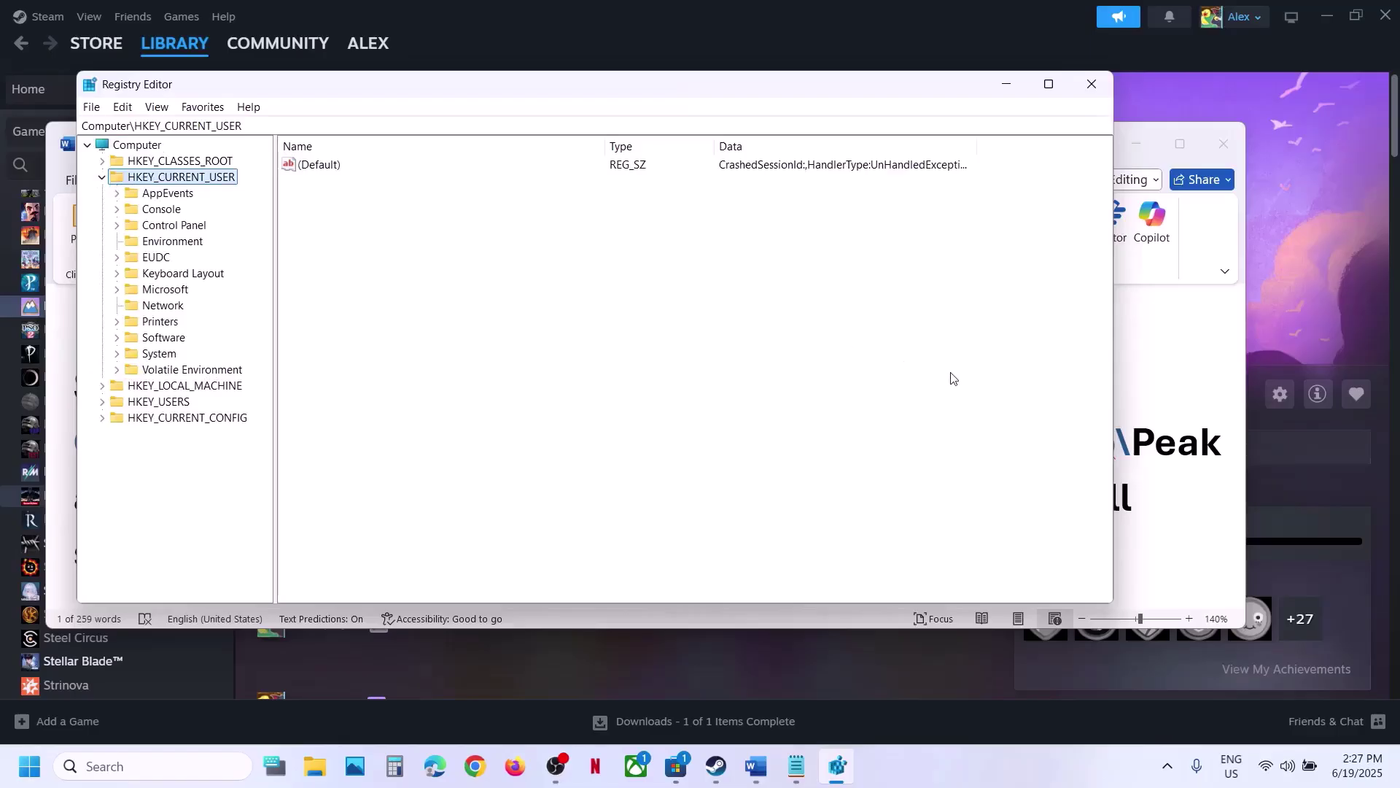
key("alt+Tab")
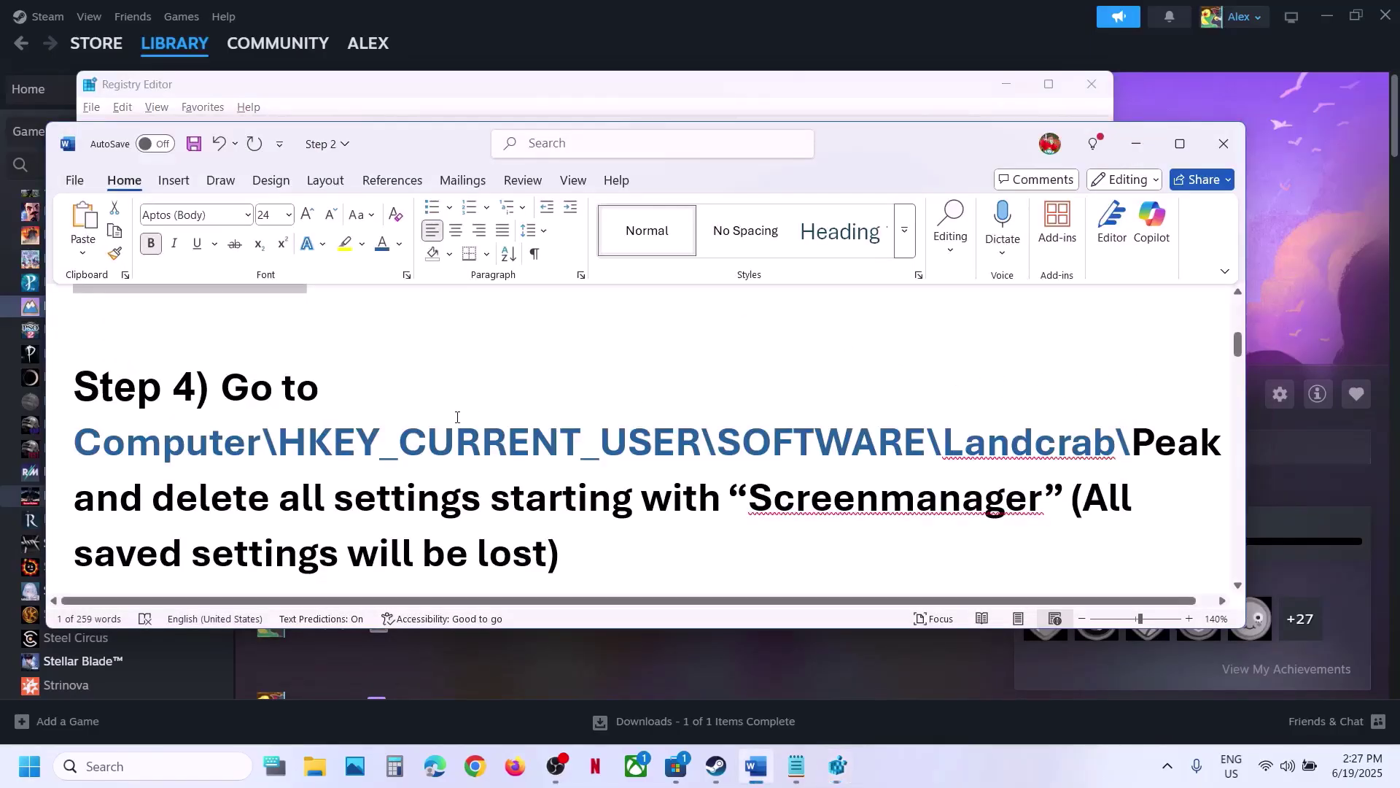
key("alt+Tab")
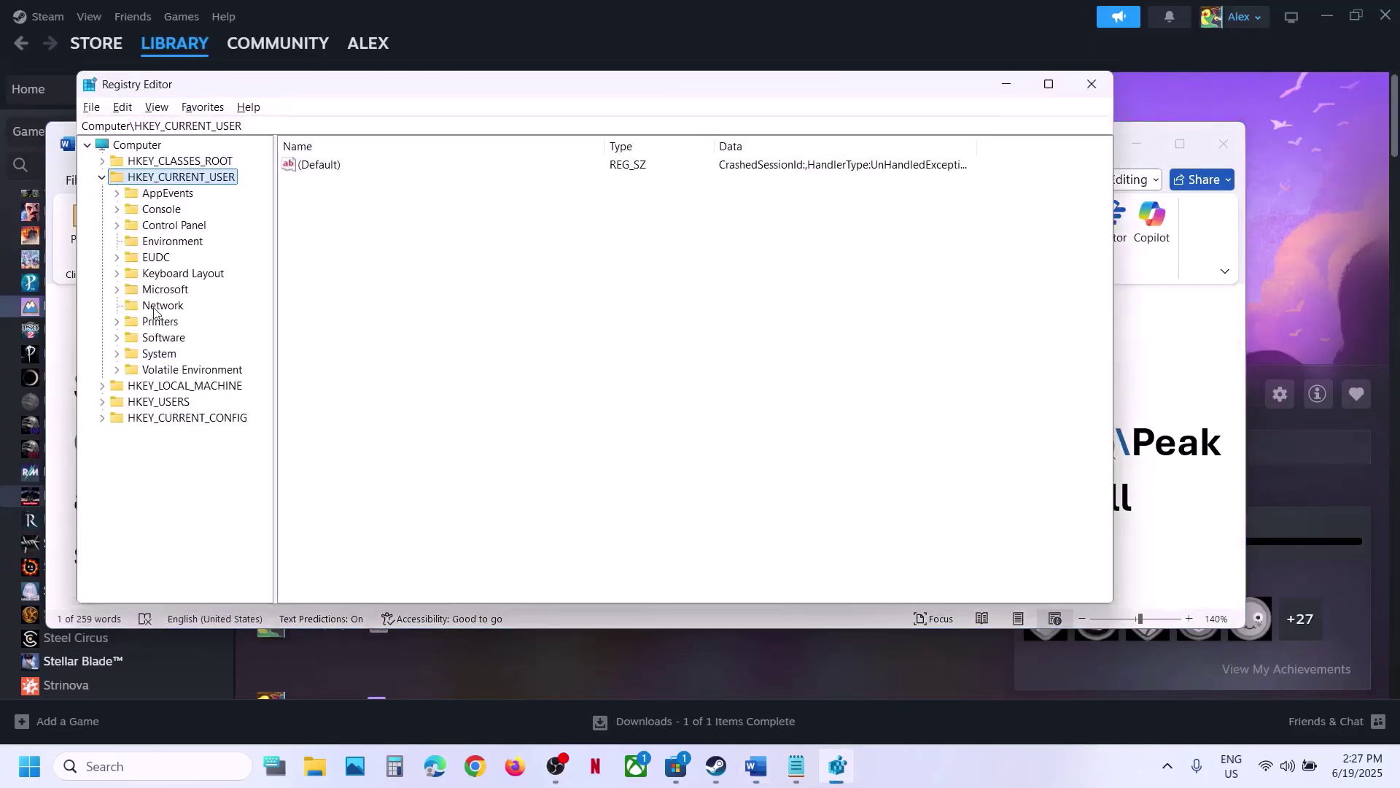
left_click(146, 338)
left_click(116, 338)
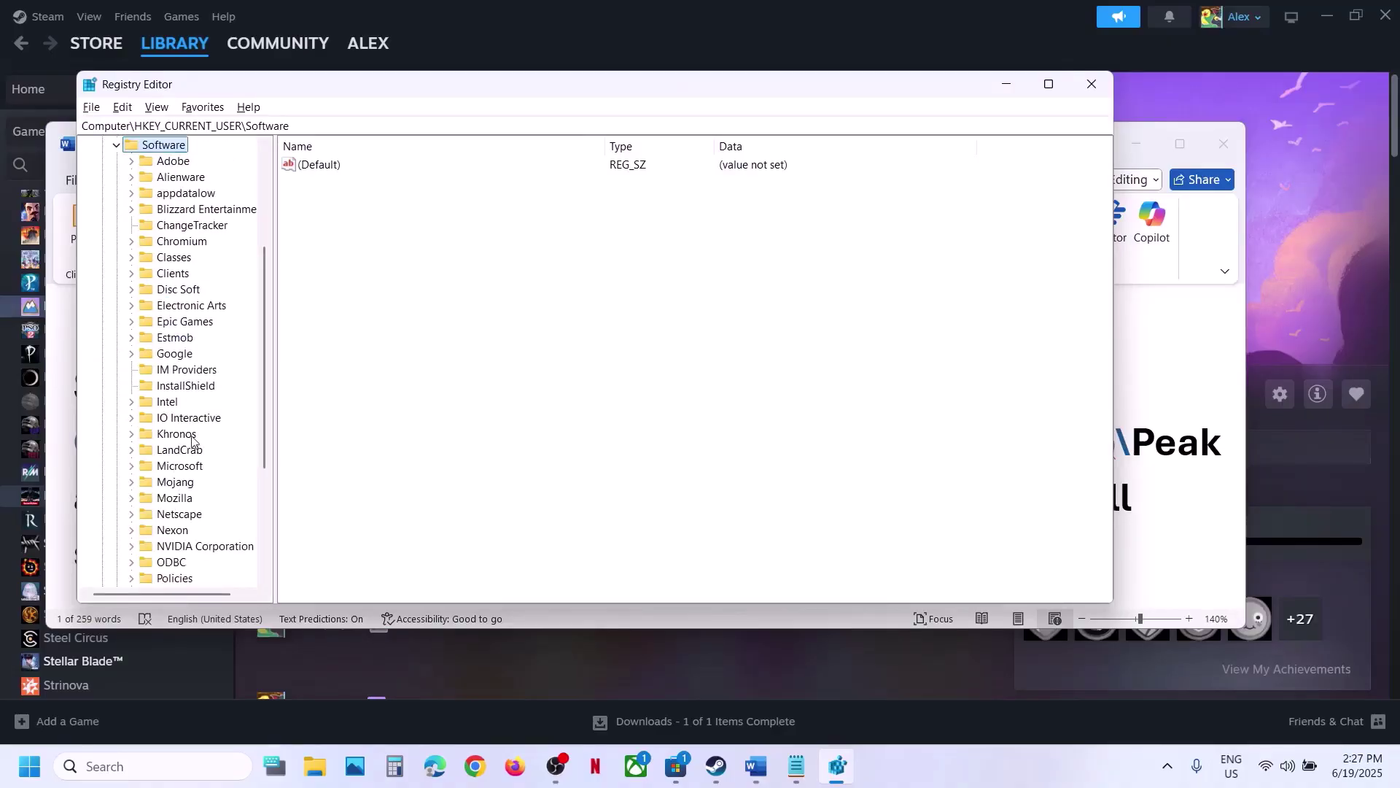
left_click(179, 452)
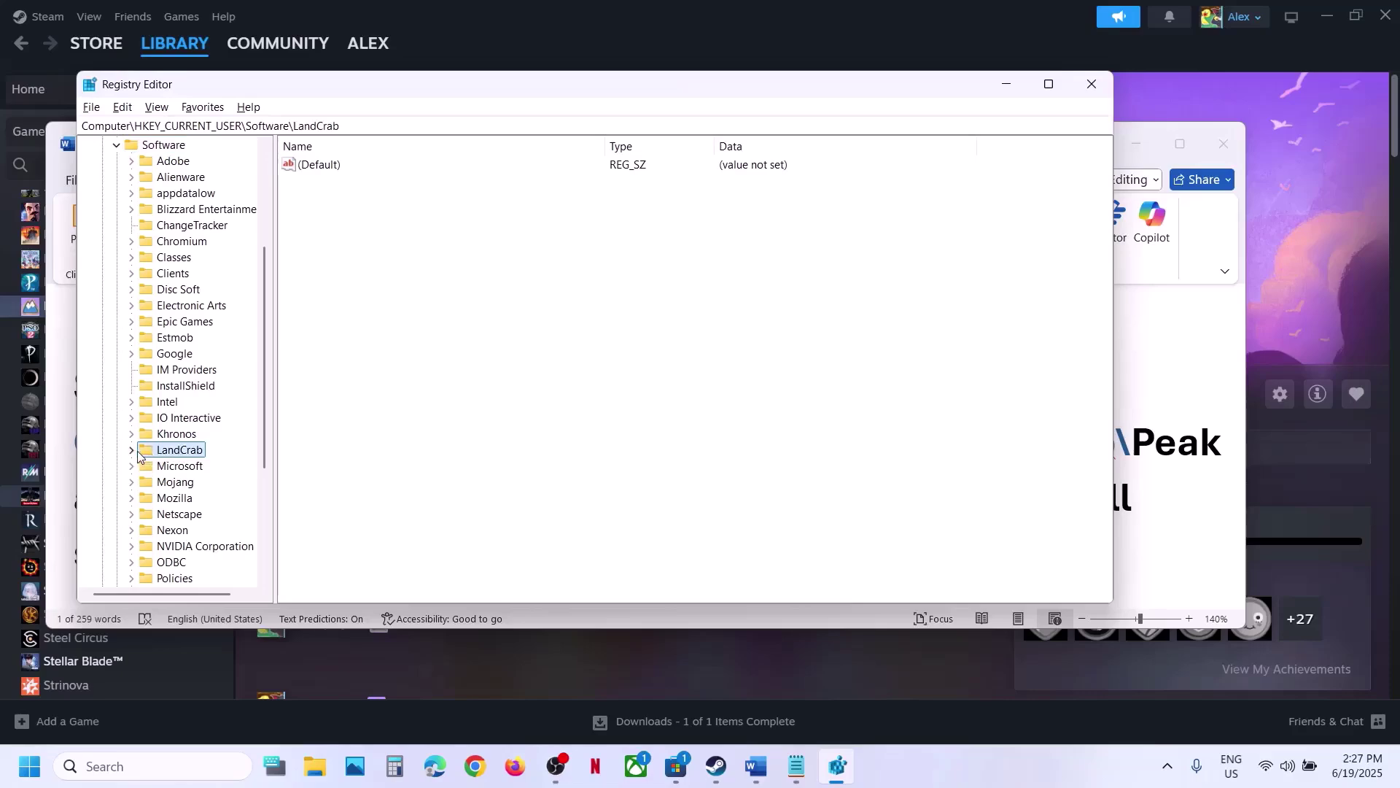
left_click(133, 451)
left_click(185, 467)
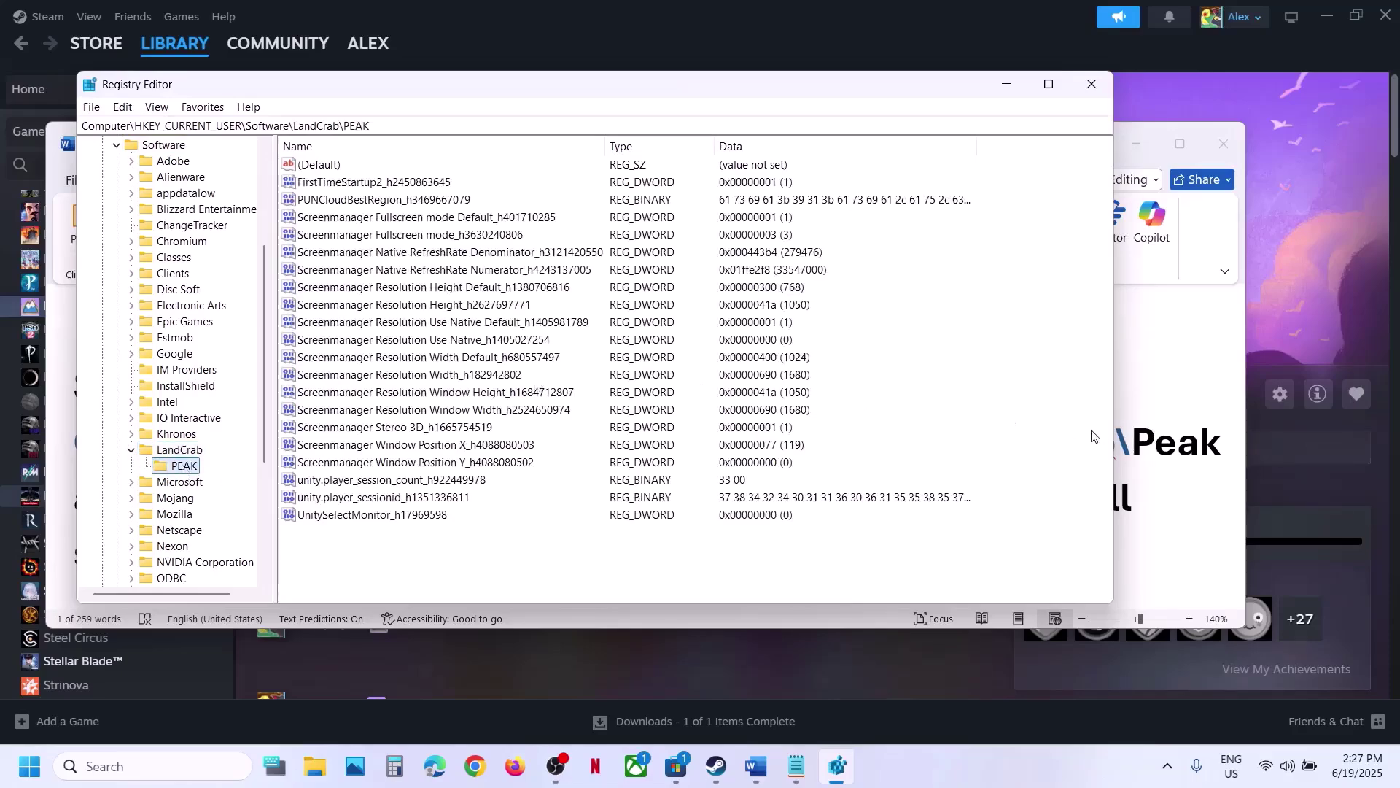
Step: Switch to the Word notes and read step 4's instruction on deleting the Screenmanager settings and its warning about saved settings
left_click(1146, 446)
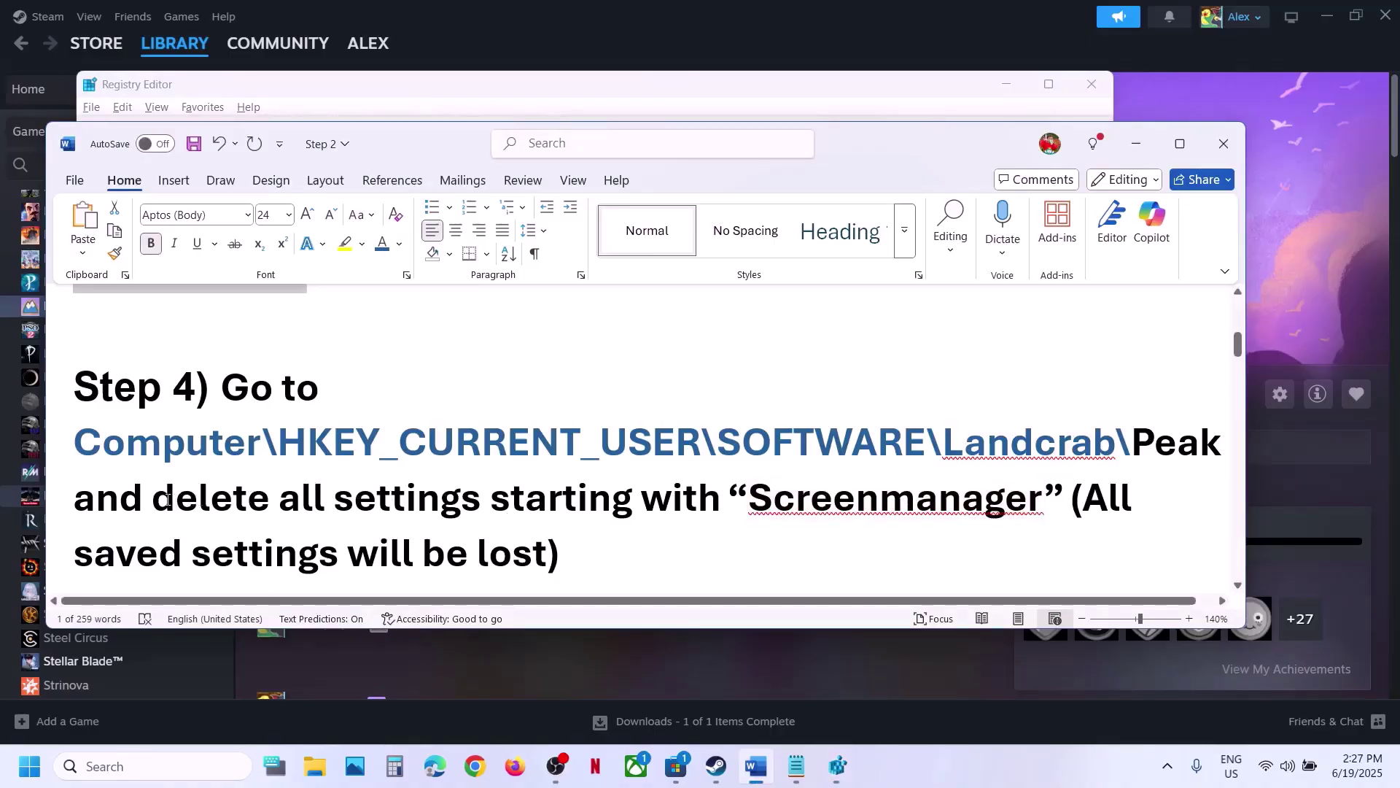
left_click_drag(168, 501, 899, 504)
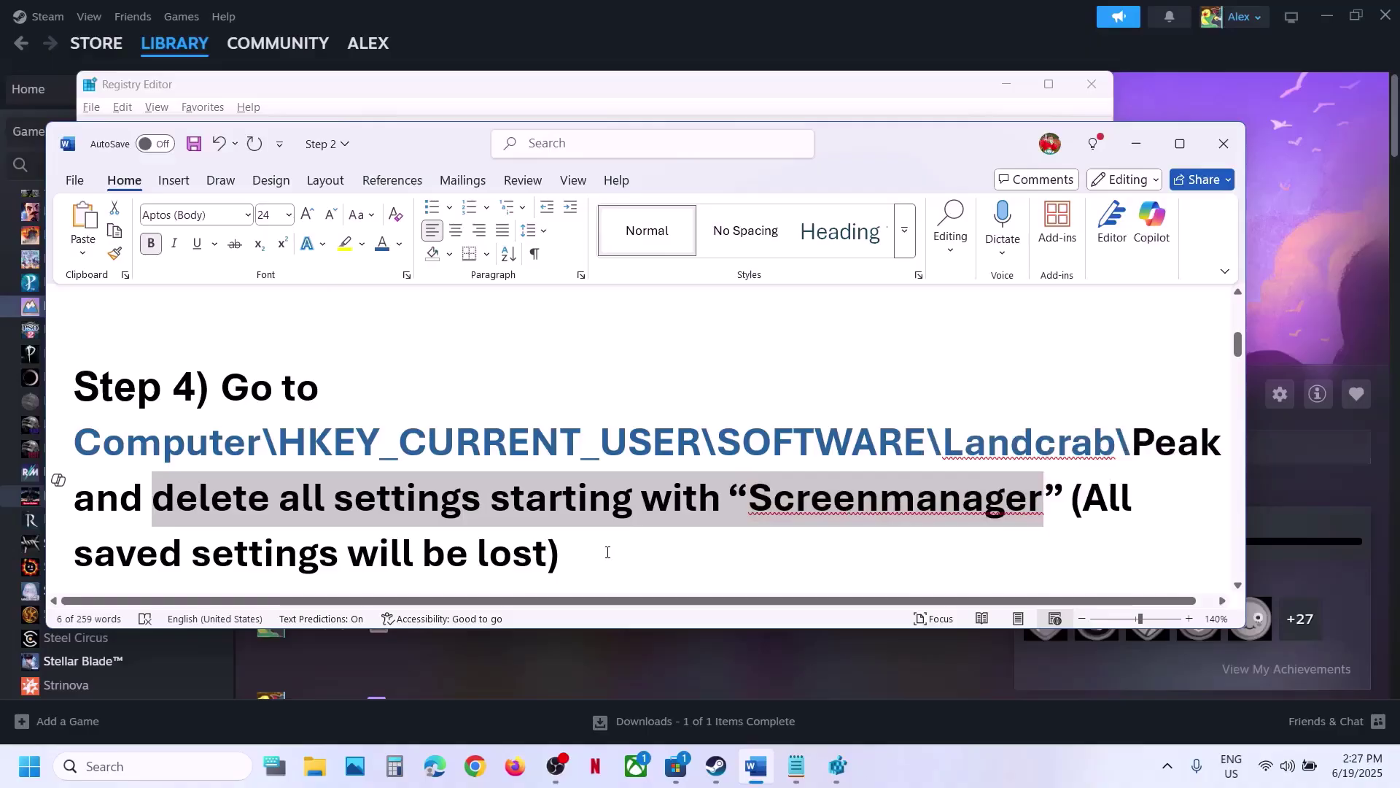
left_click_drag(603, 552, 1057, 488)
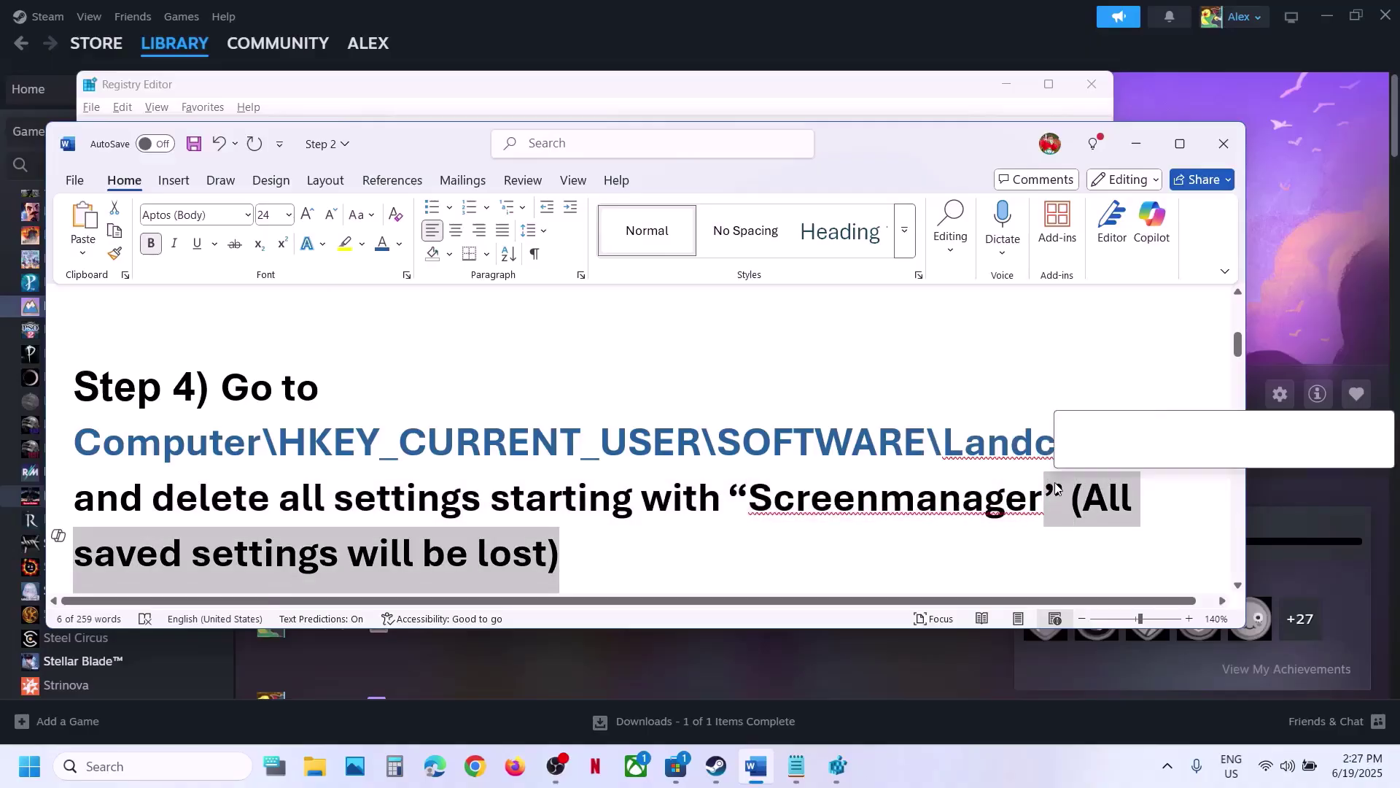
left_click(549, 502)
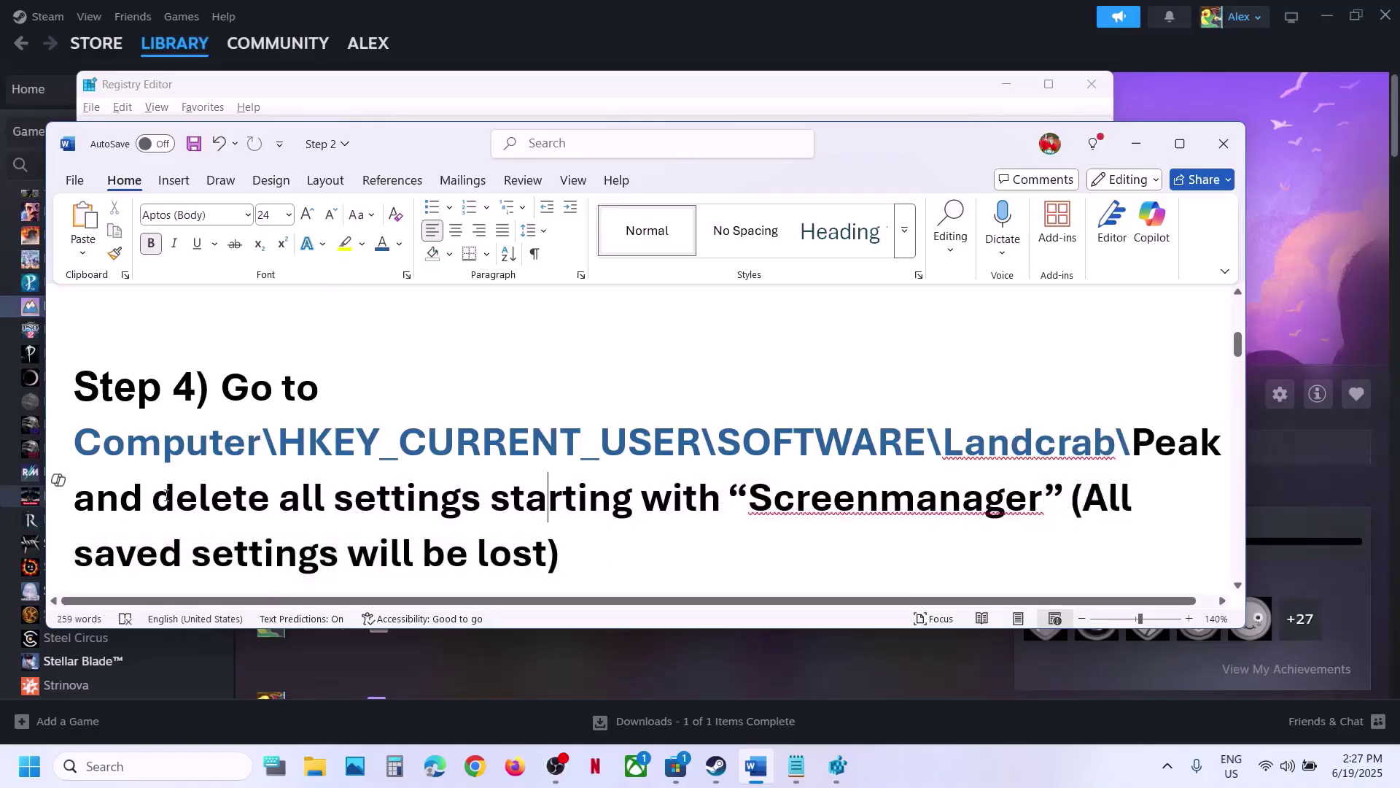
left_click_drag(167, 496, 853, 442)
Step: Return to Registry Editor and permanently delete all values starting with "Screenmanager" from the PEAK key
left_click(824, 109)
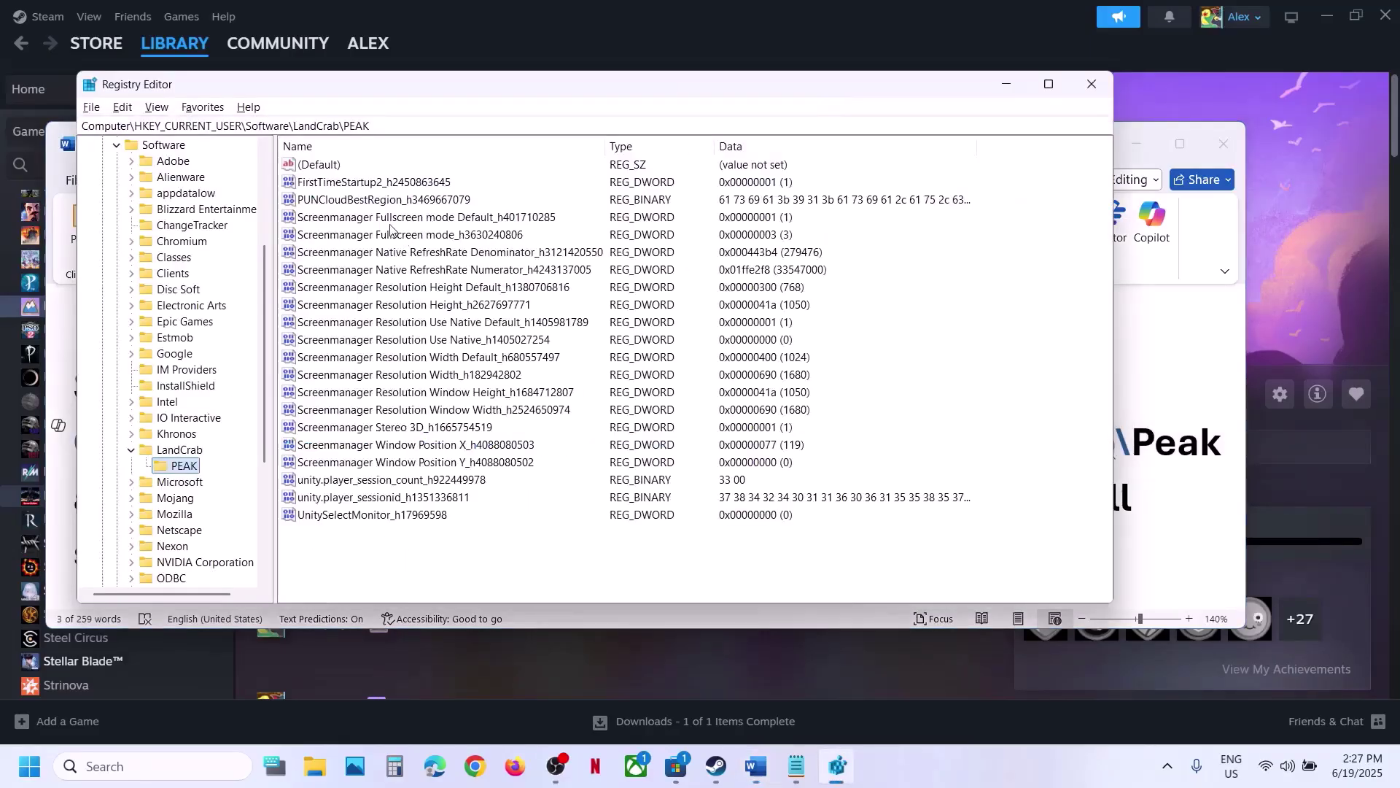
left_click(390, 224)
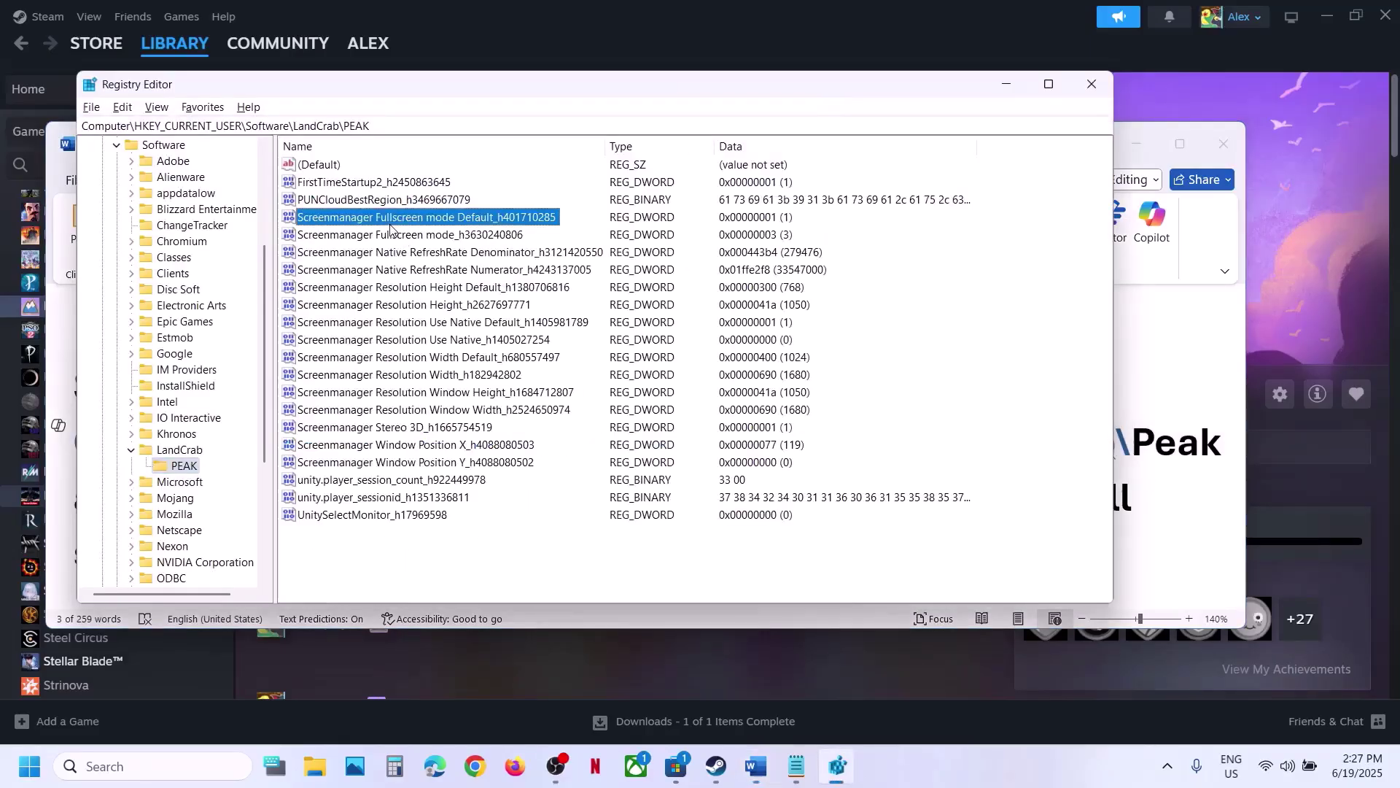
left_click(382, 464, "shift")
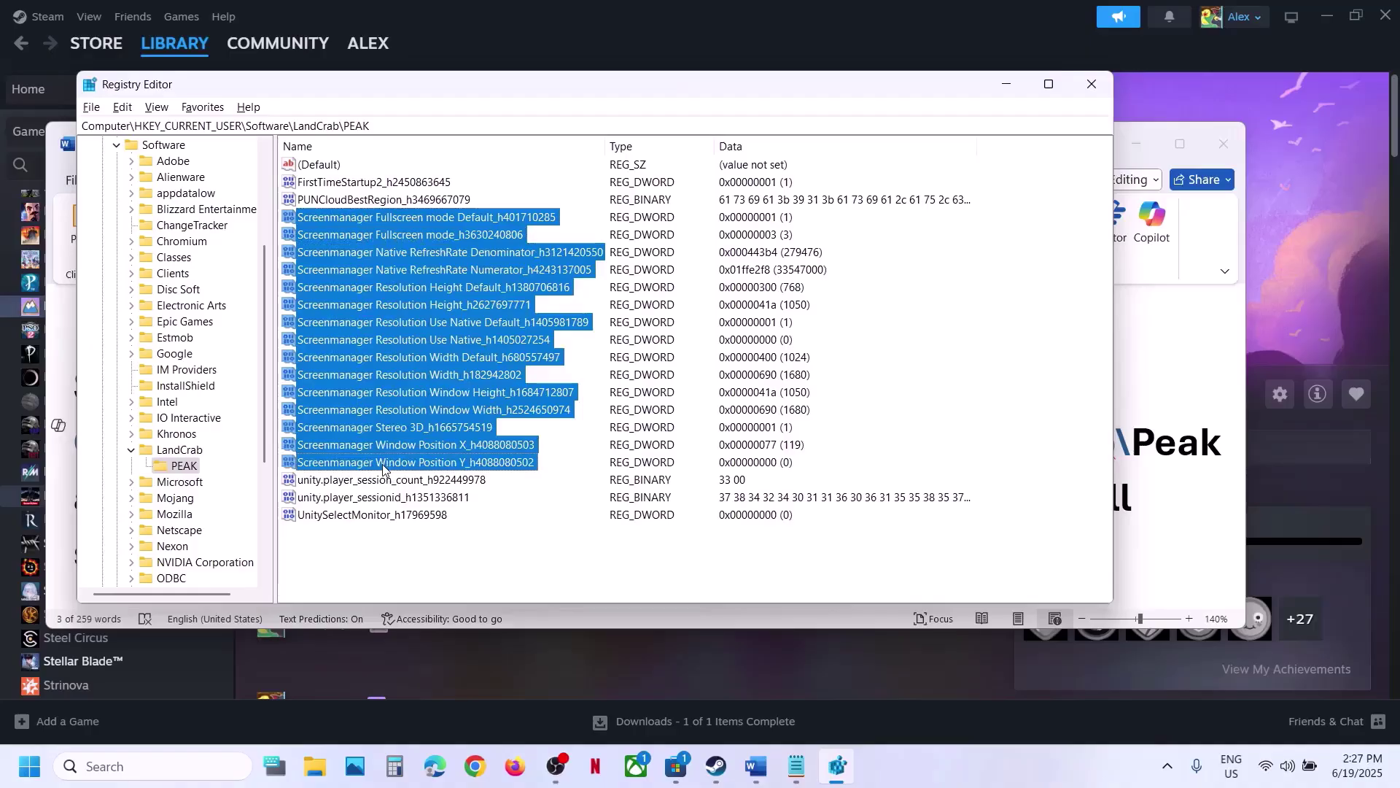
right_click(393, 358)
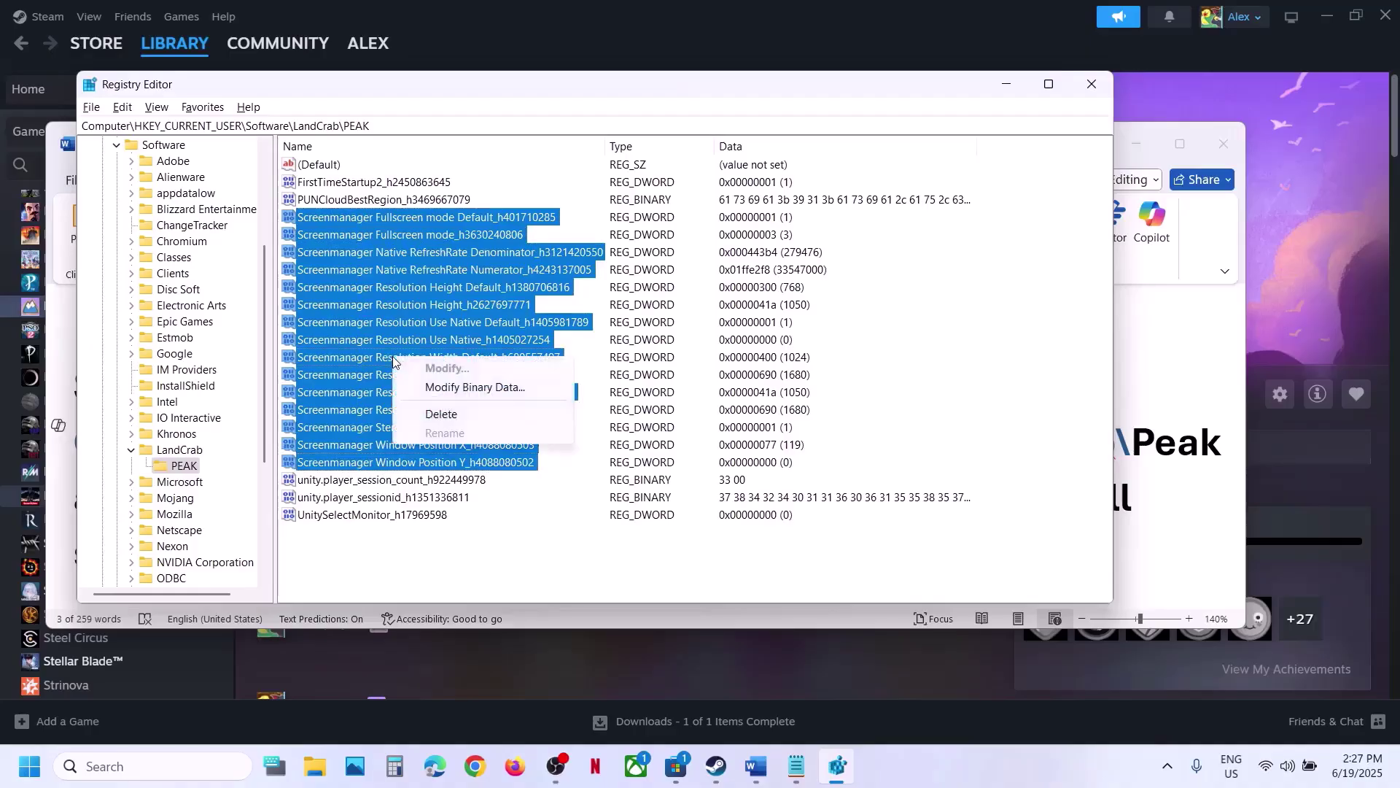
left_click(479, 416)
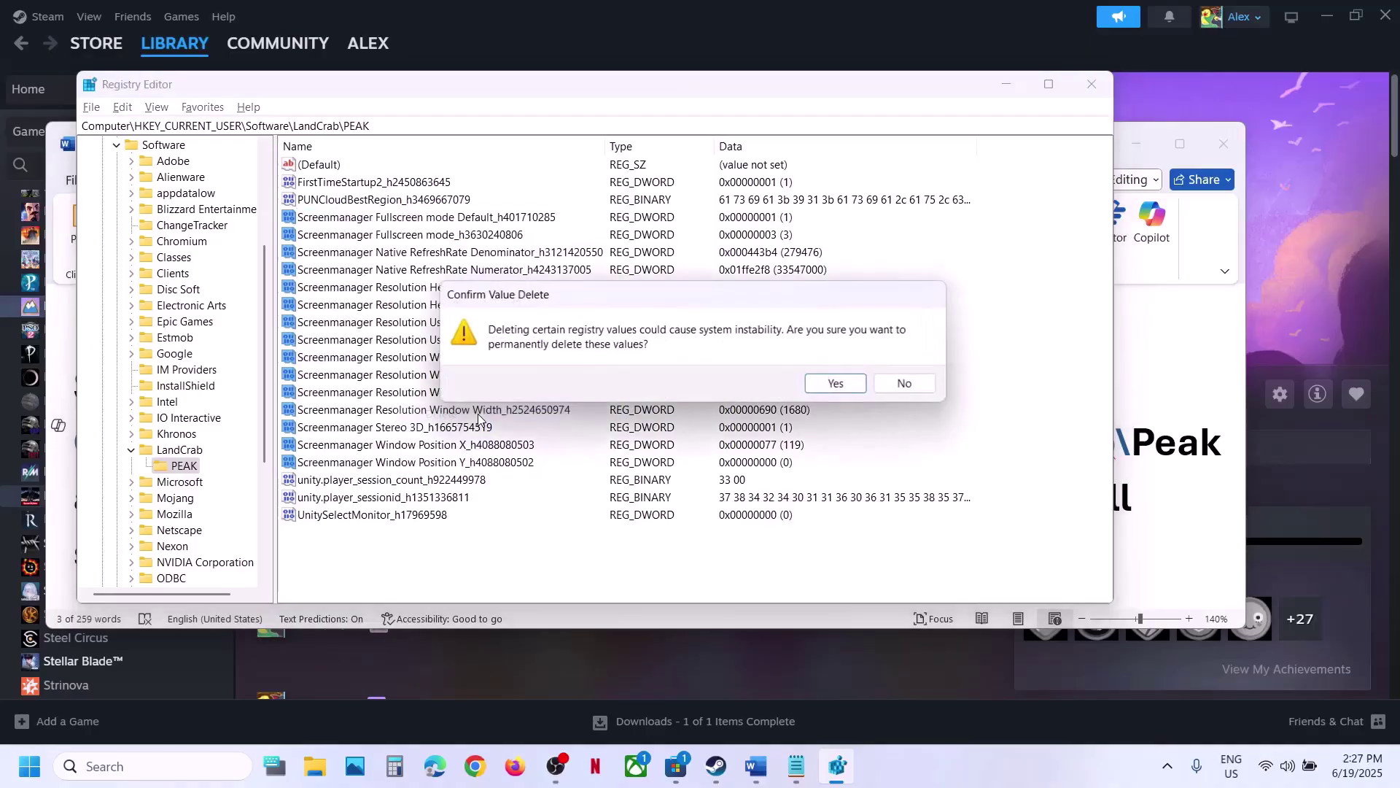
left_click(816, 379)
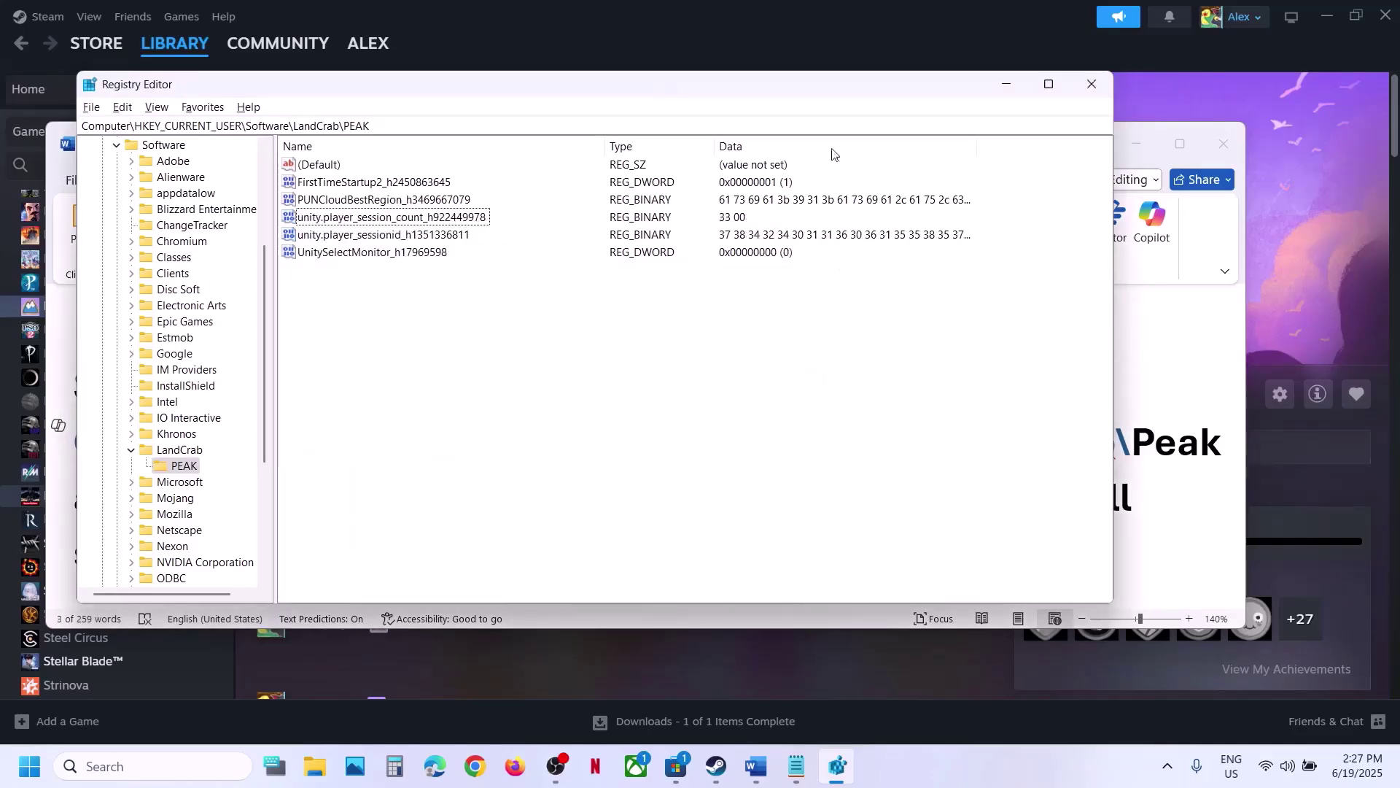
Step: Minimize Registry Editor and read step 5 in the Word notes on allowing the game exe through antivirus and firewall
left_click(1006, 84)
left_click(969, 59)
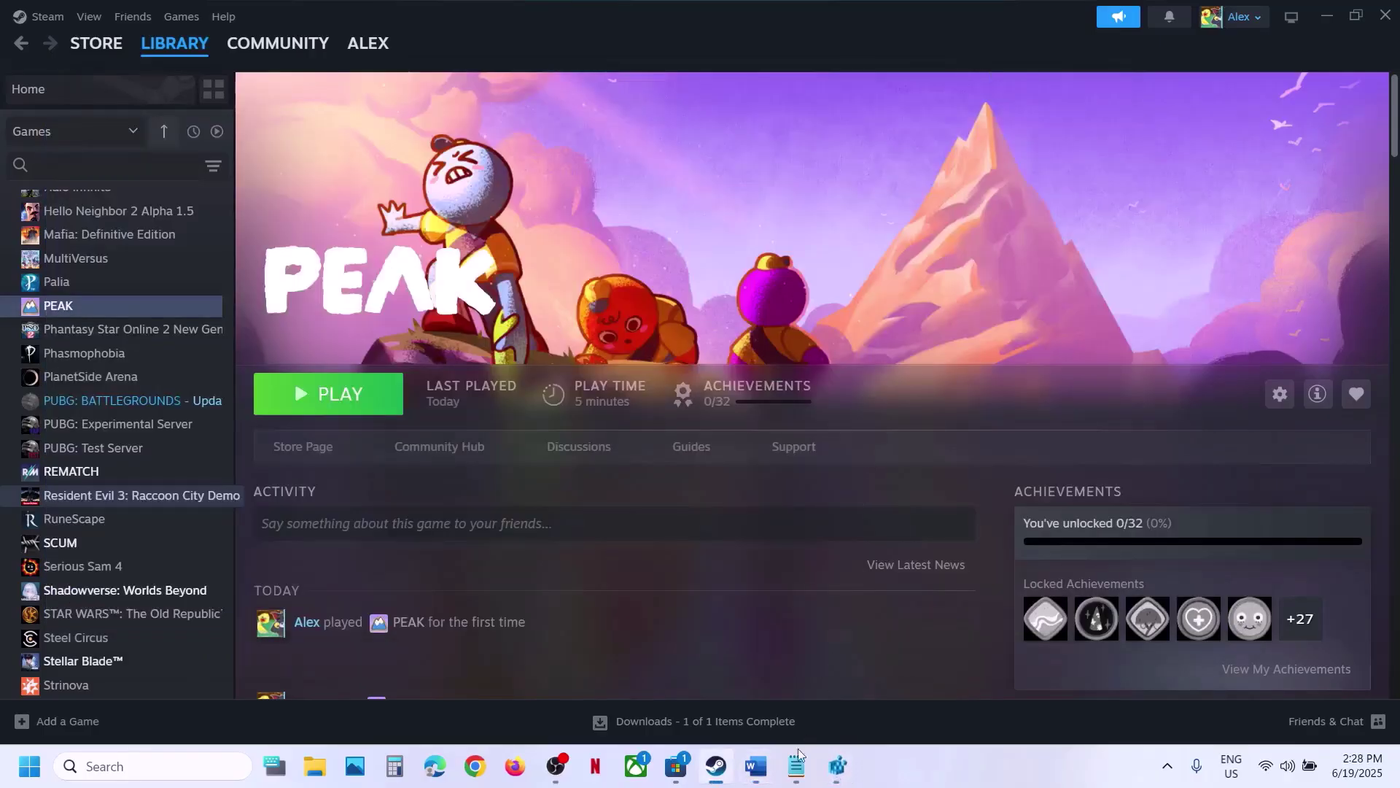
left_click(755, 766)
scroll(585, 511, "down", 2)
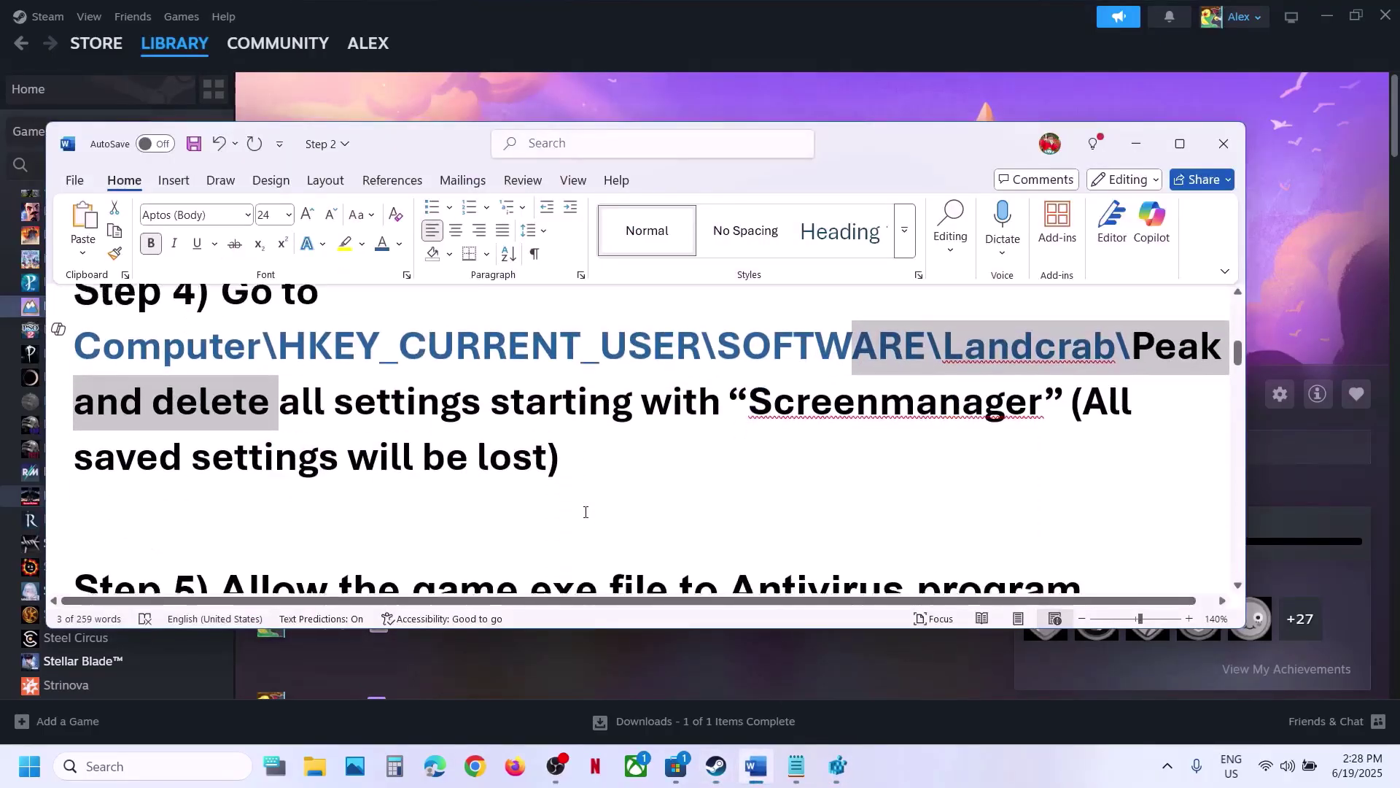
scroll(585, 511, "down", 3)
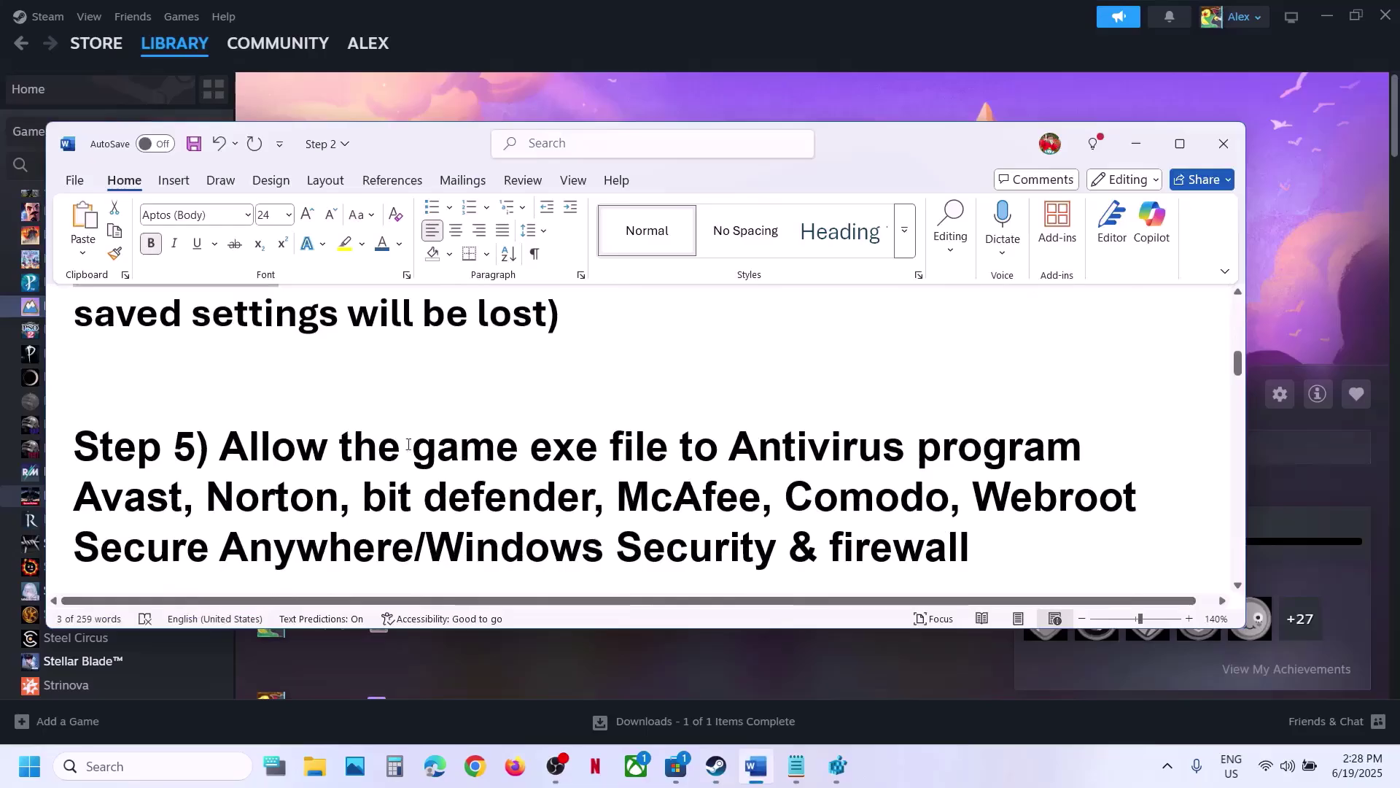
left_click_drag(225, 447, 824, 495)
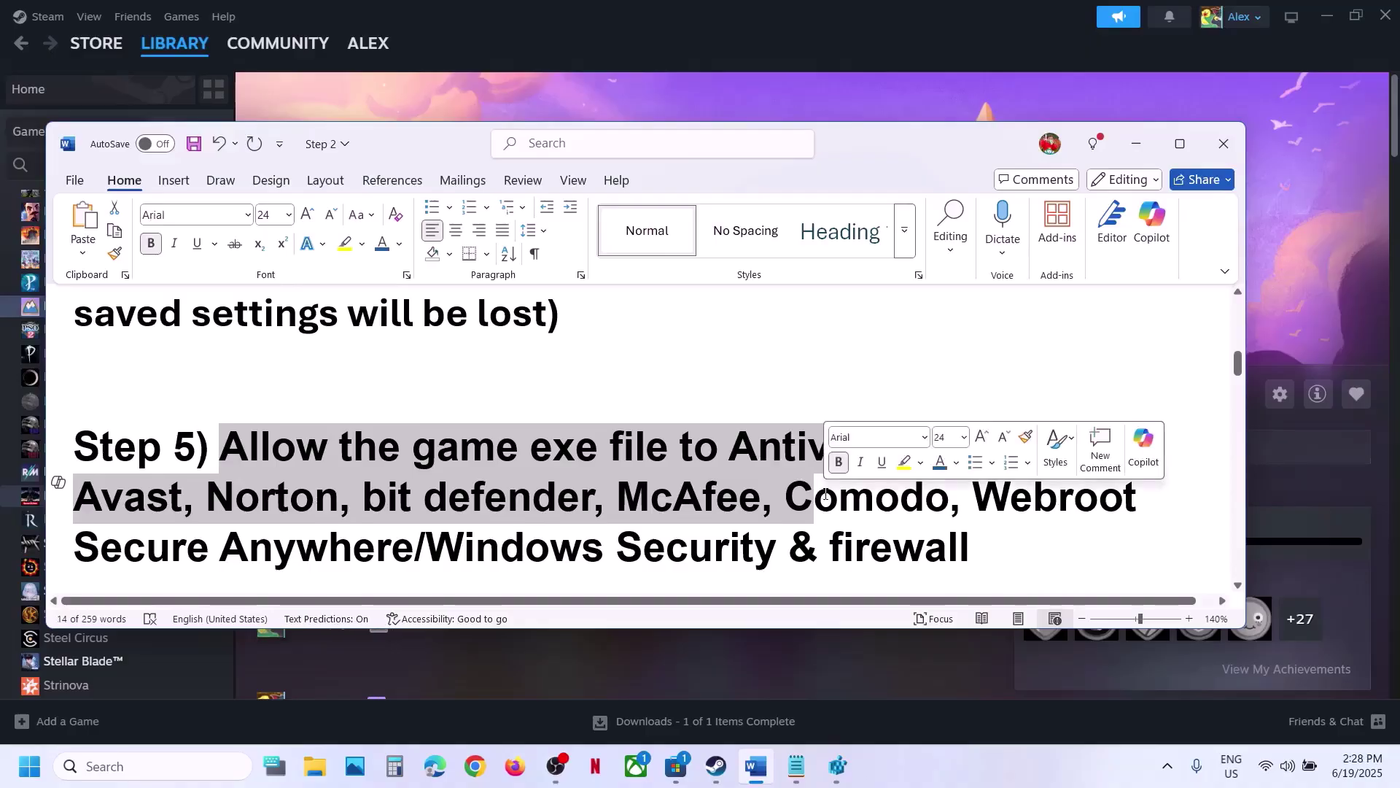
left_click(562, 107)
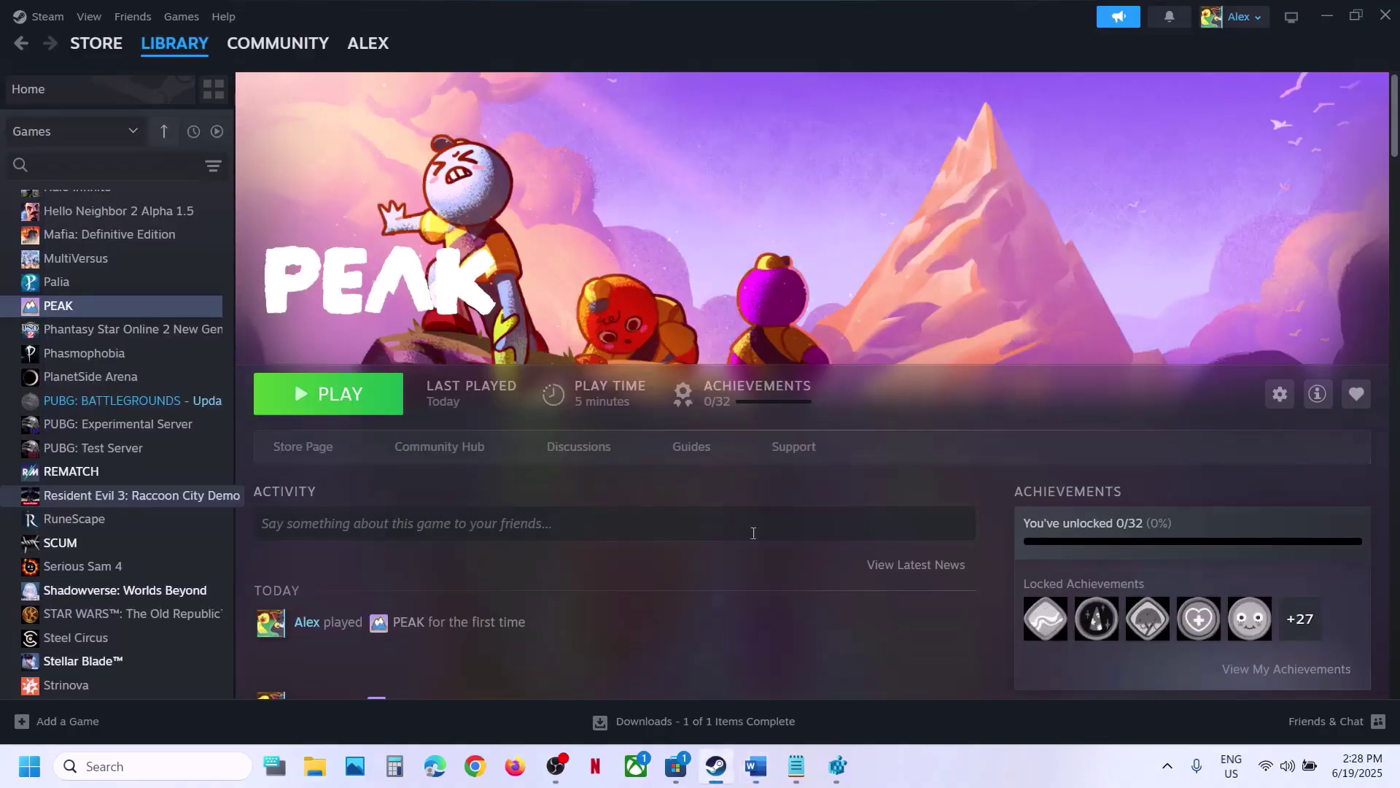
Step: Open Windows Settings and go through Windows Security's ransomware protection to the list of apps allowed through Controlled folder access
key("super+i")
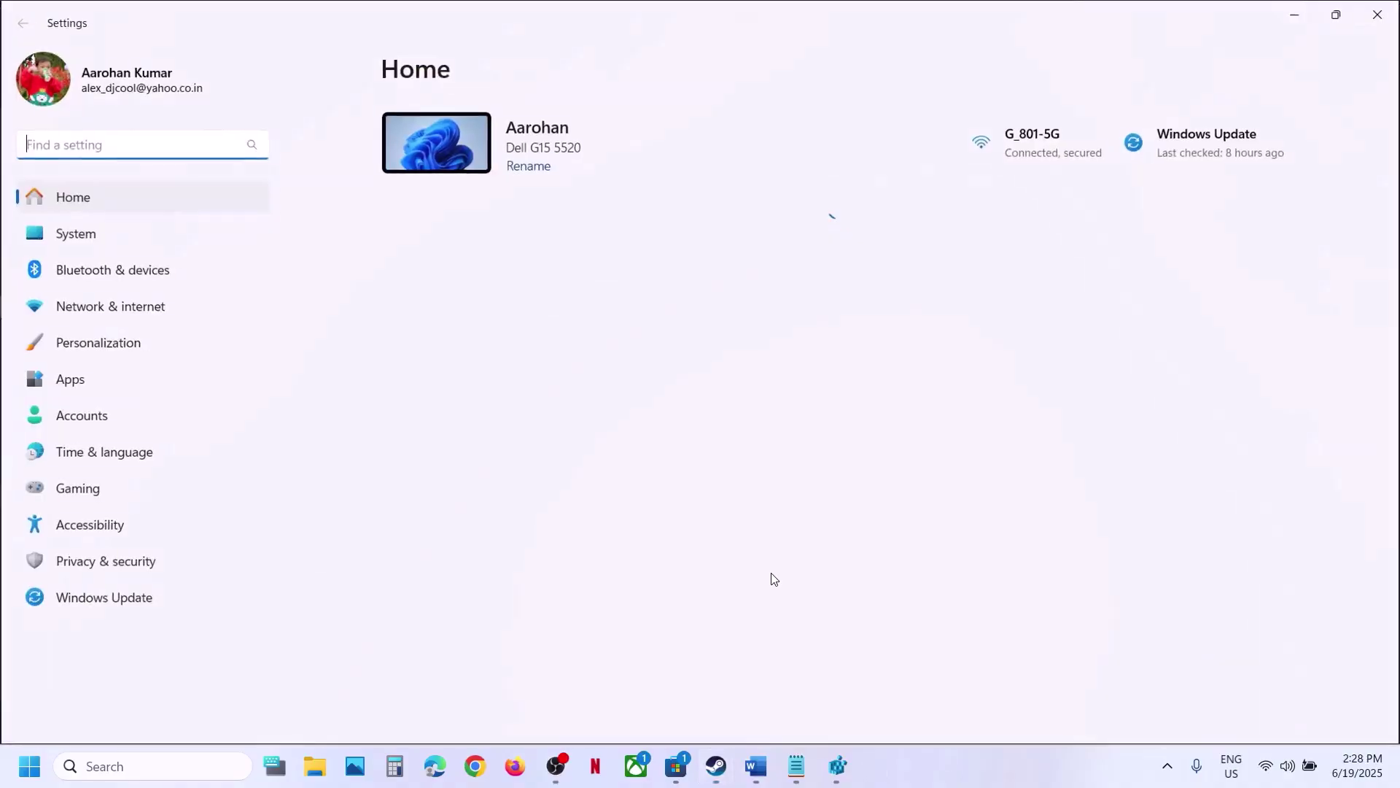
left_click(103, 563)
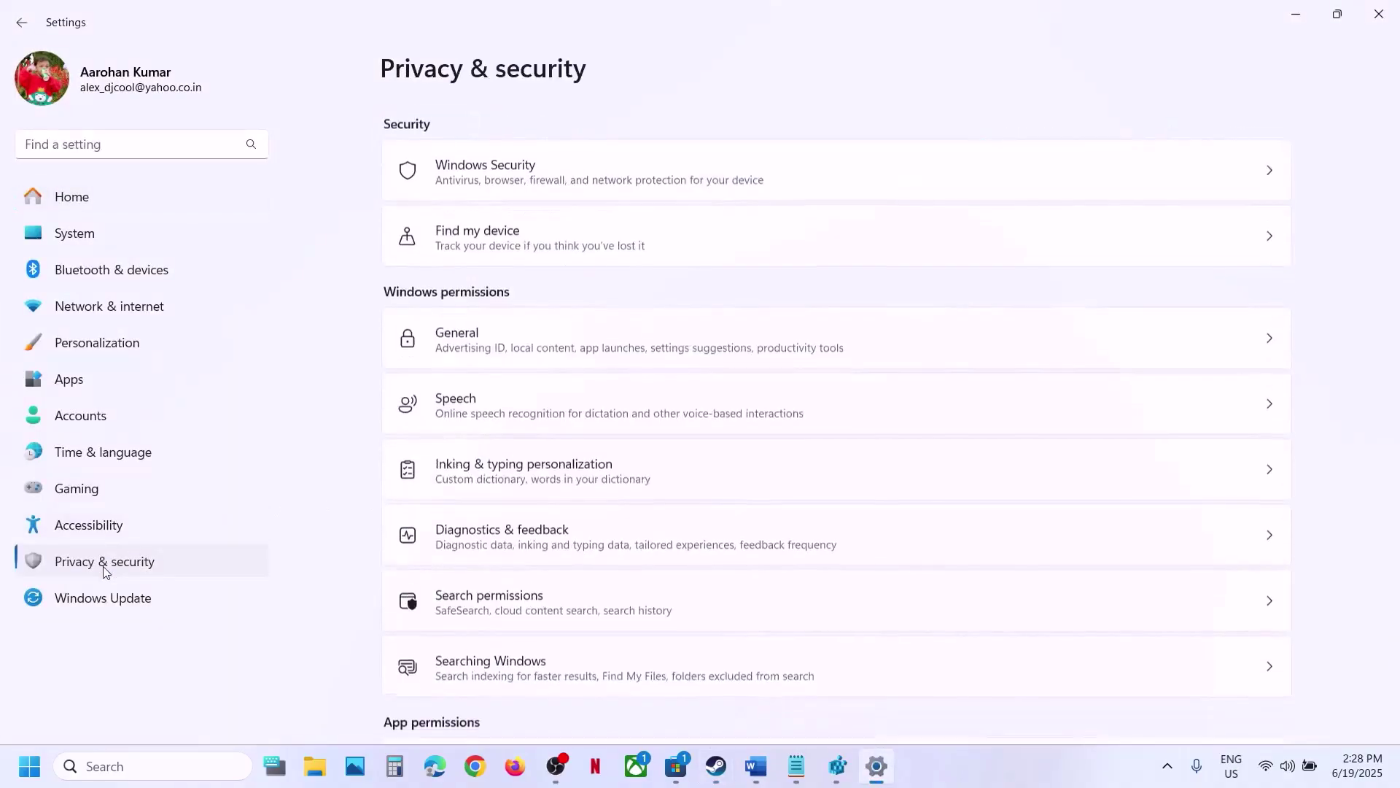
left_click(547, 154)
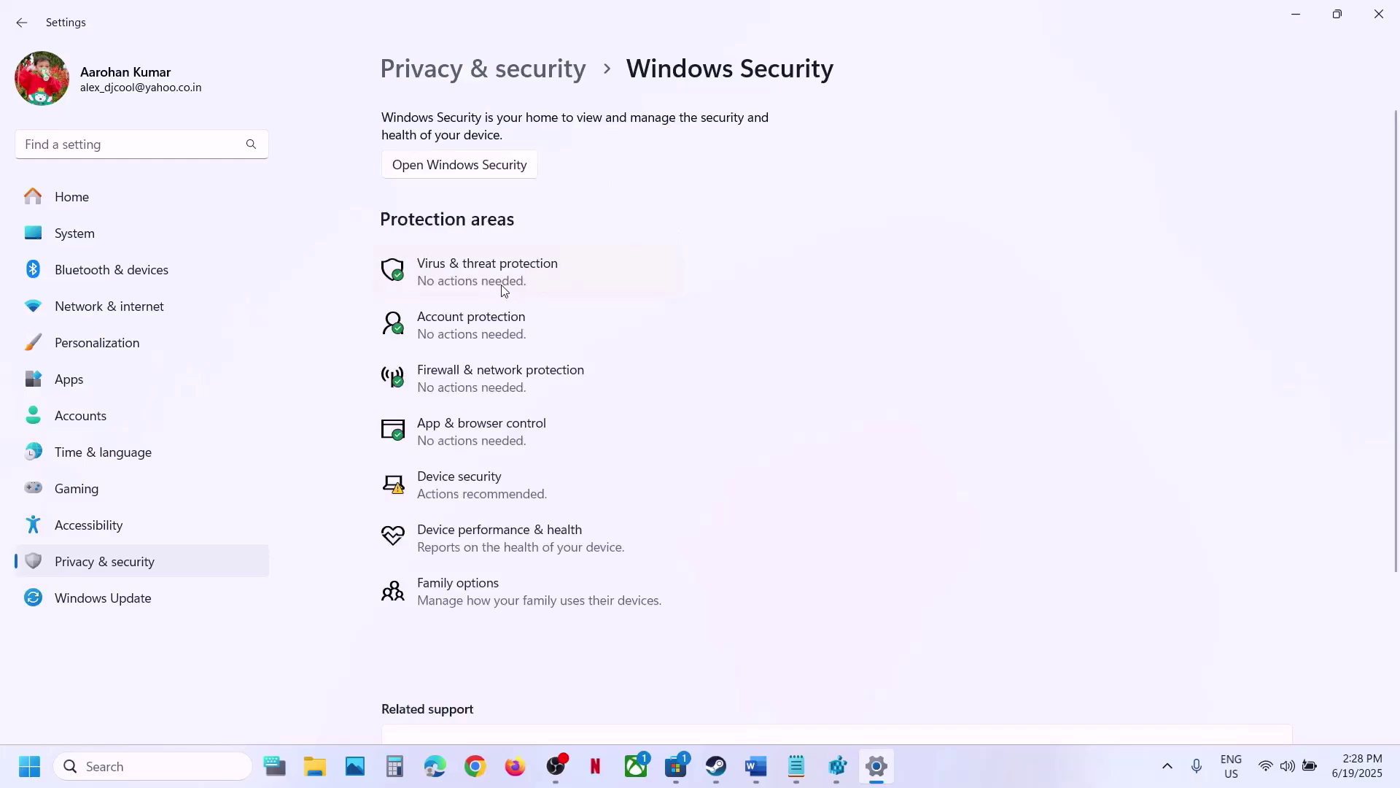
left_click(501, 288)
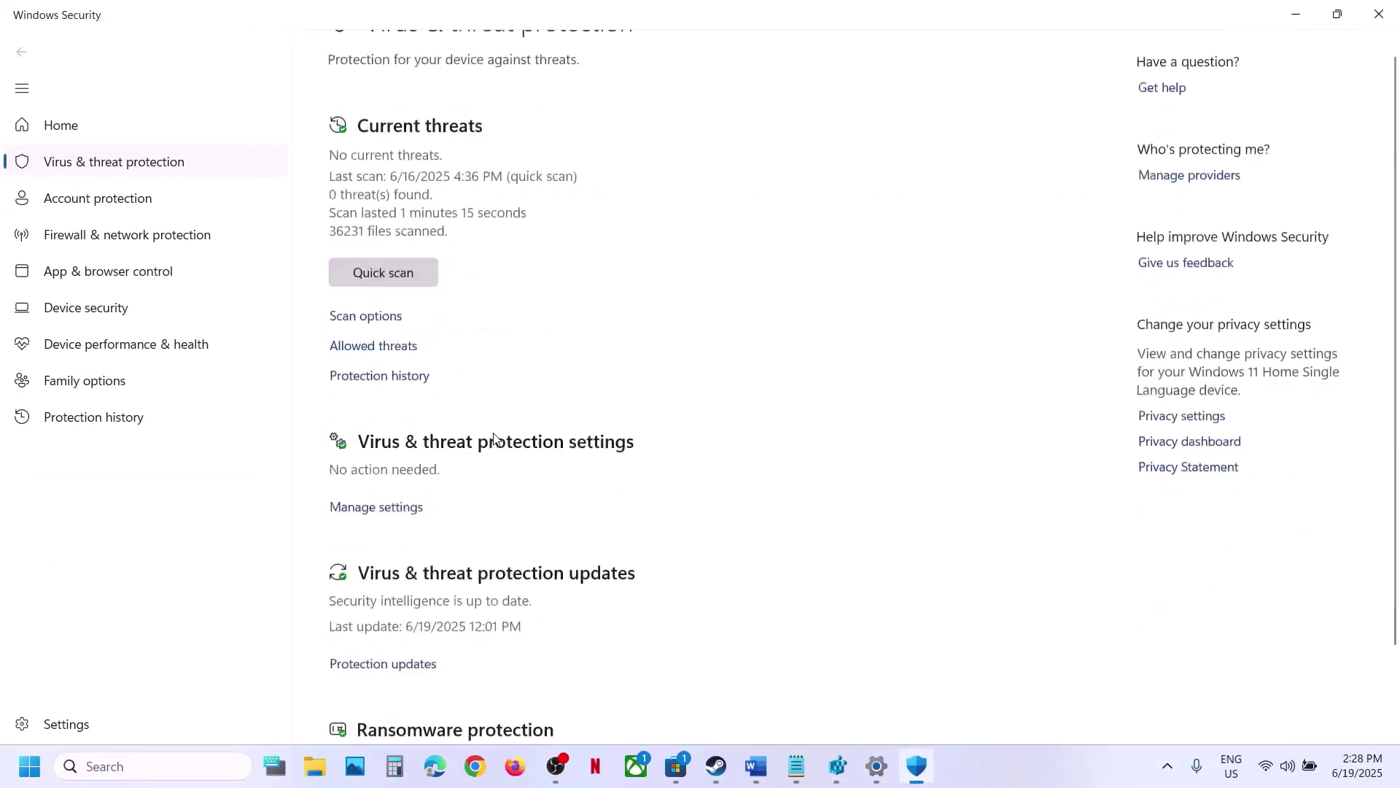
scroll(496, 566, "down", 3)
left_click(387, 683)
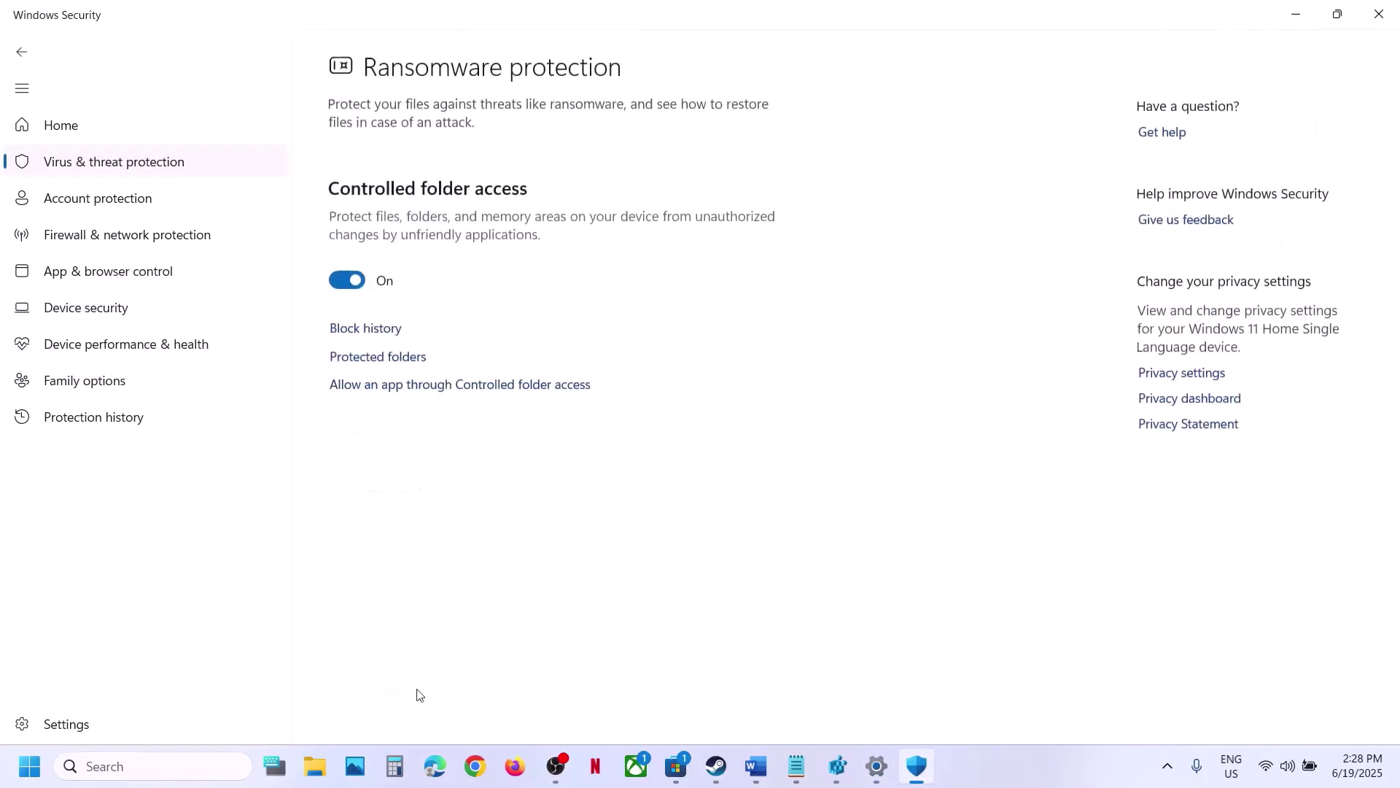
left_click(416, 385)
left_click(612, 529)
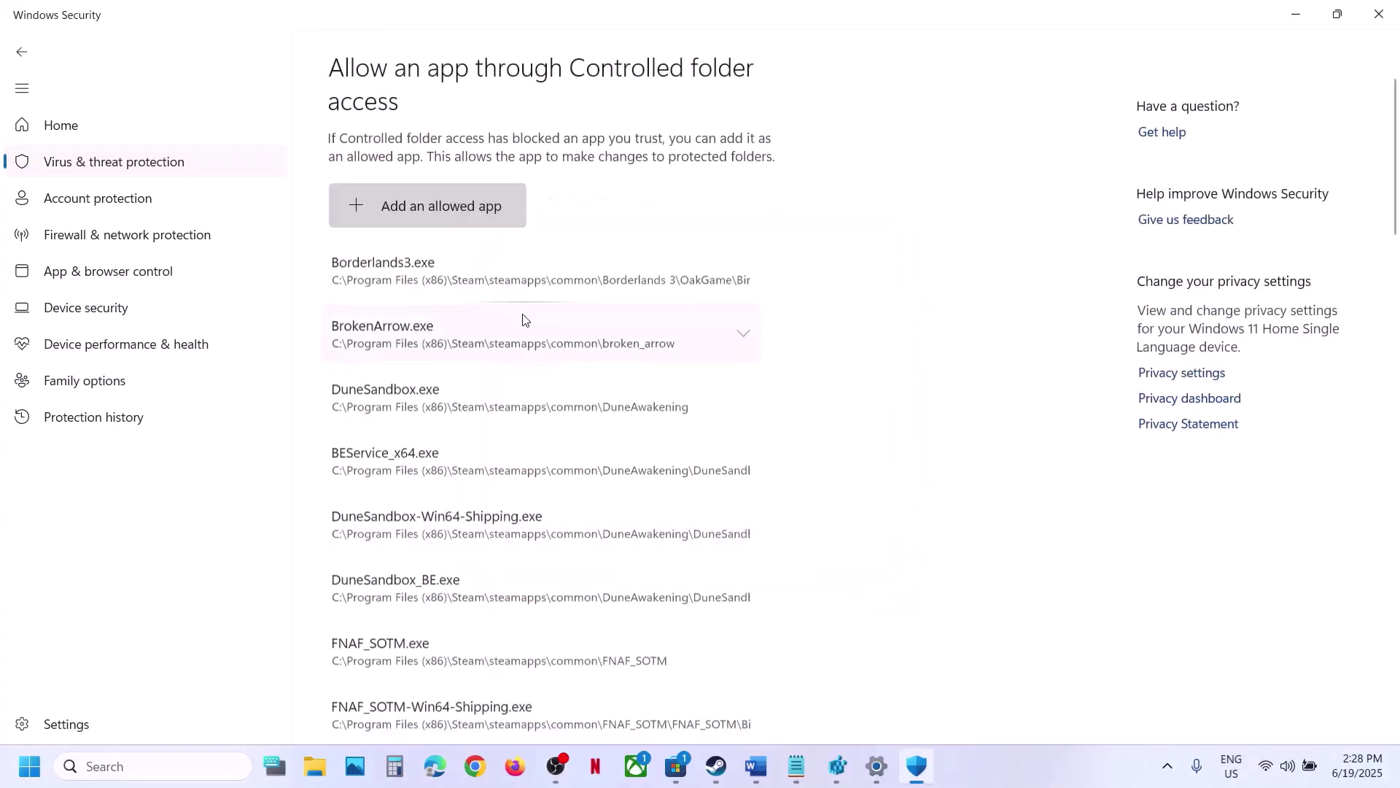
Step: Add the PEAK application from C:\Program Files (x86)\Steam\steamapps\common\PEAK as an allowed app for Controlled folder access
left_click(380, 208)
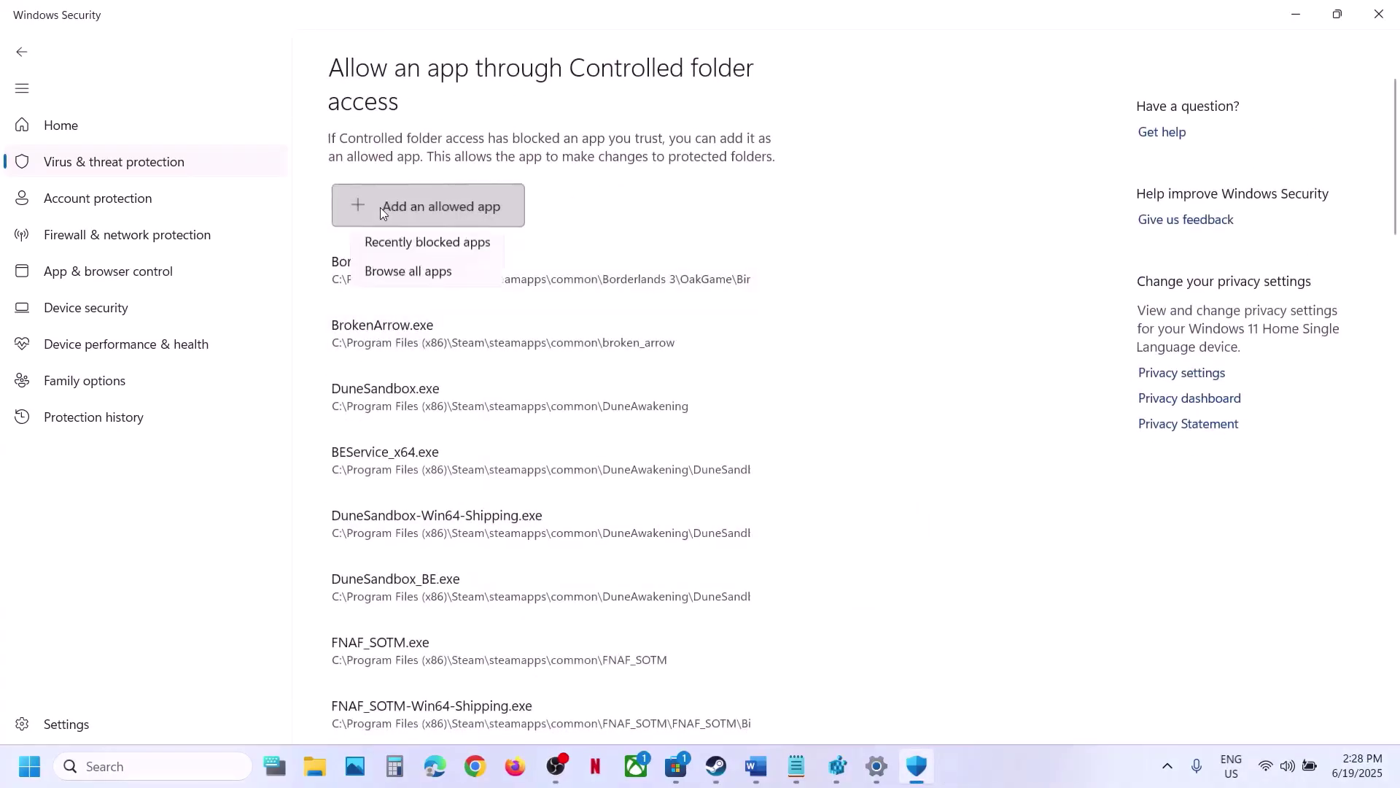
left_click(423, 277)
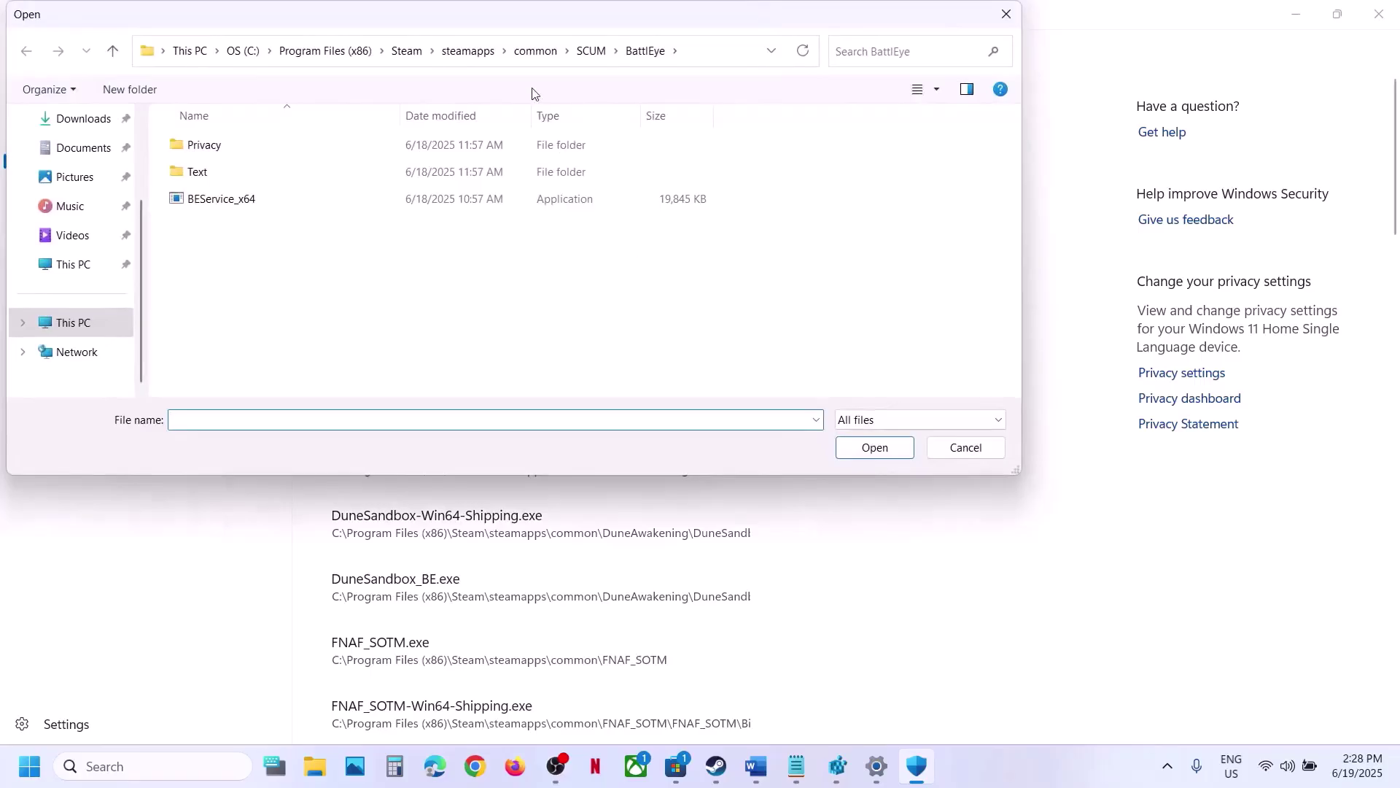
left_click(536, 50)
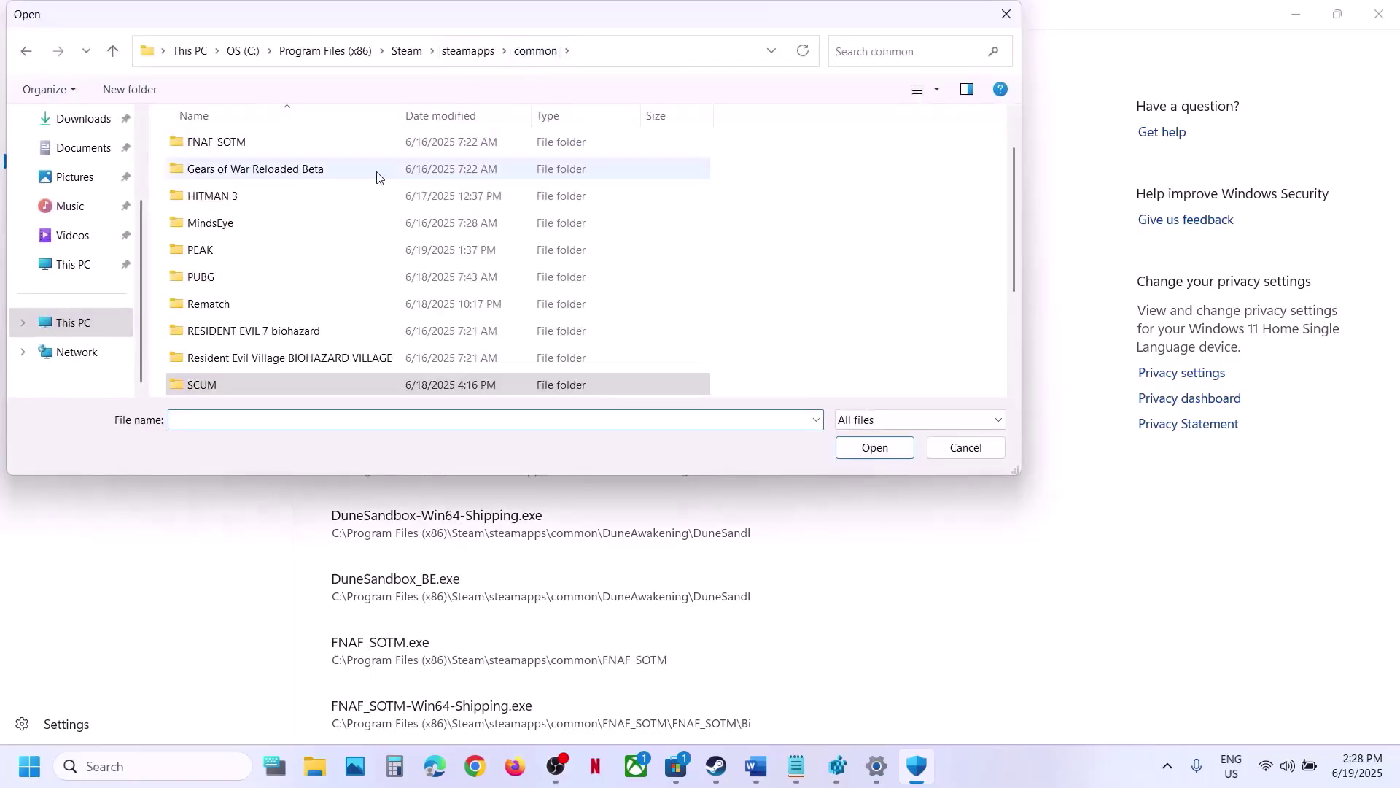
double_click(228, 251)
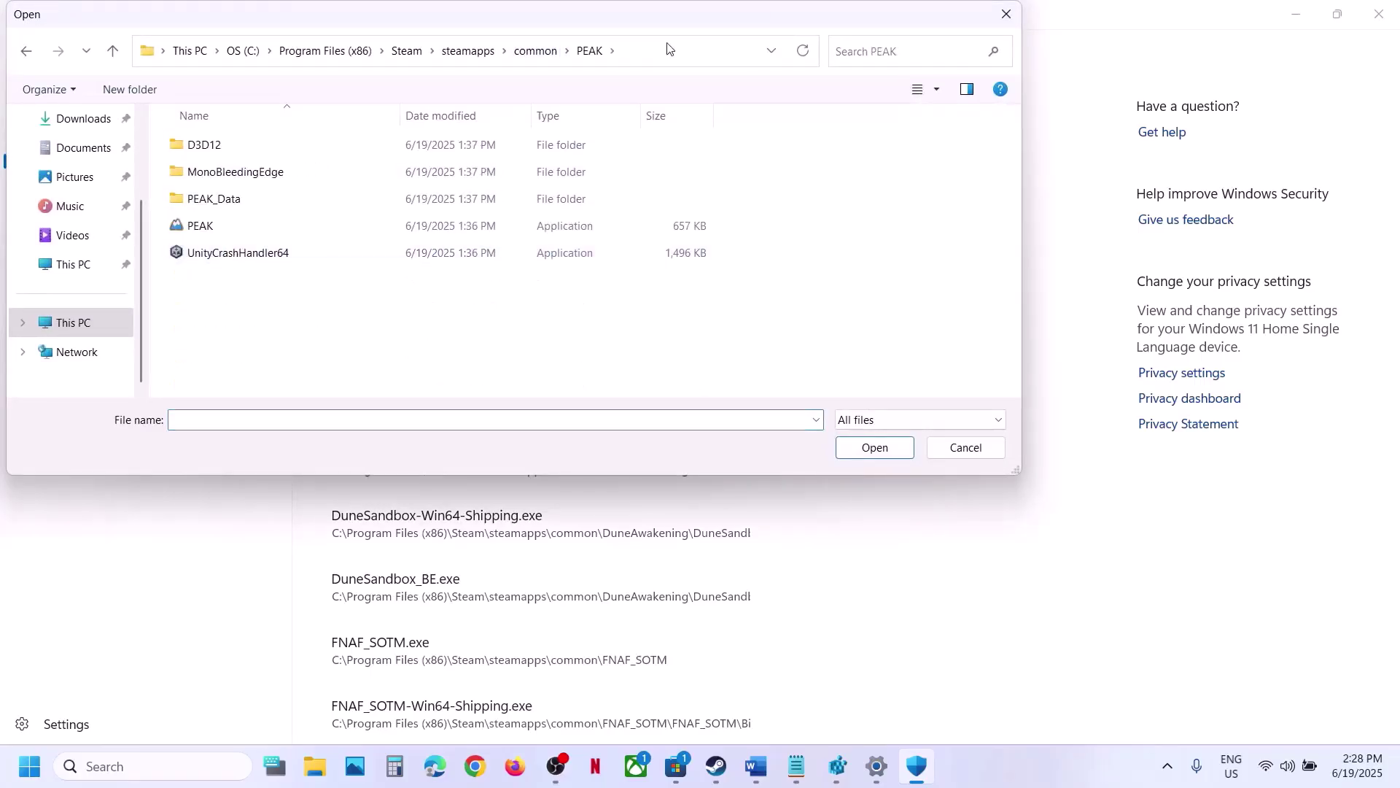
left_click(638, 56)
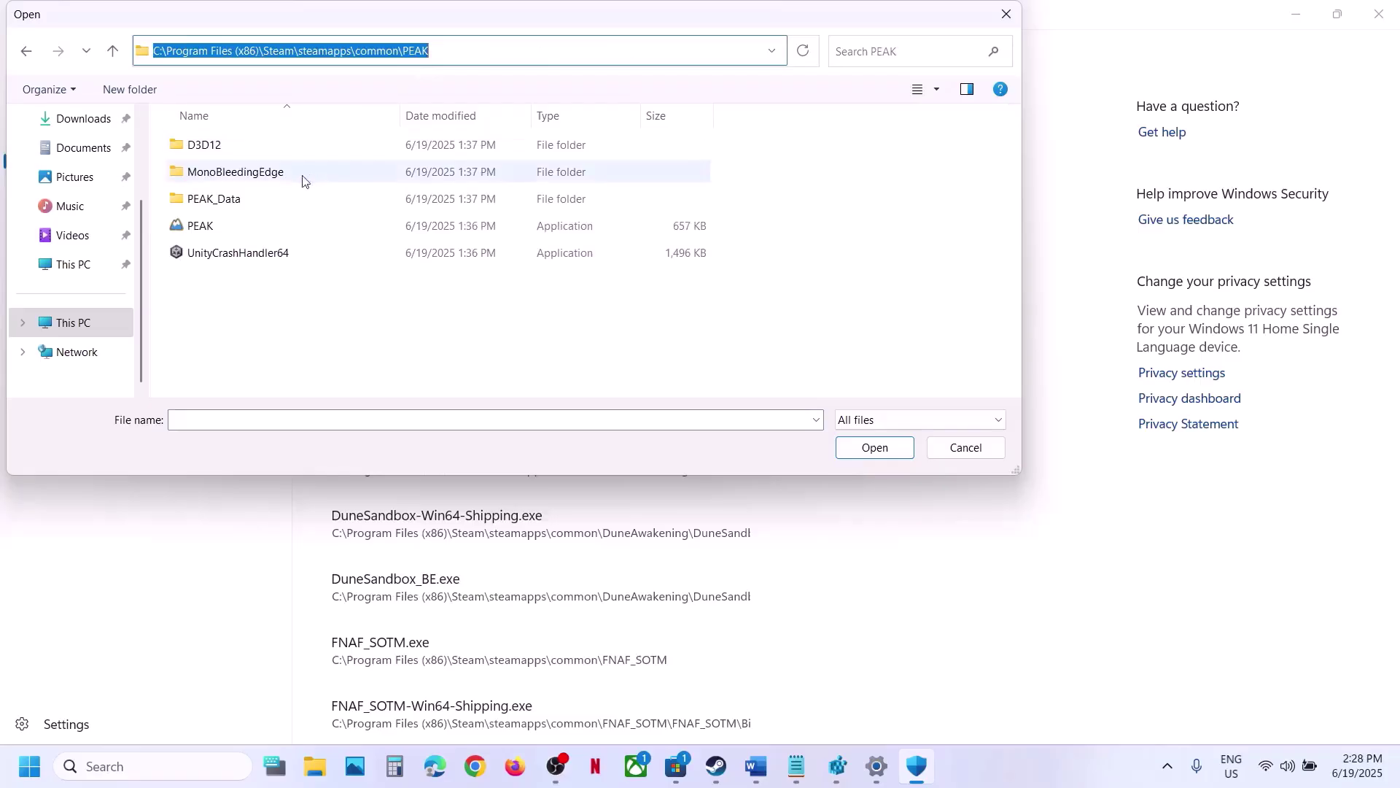
left_click(204, 228)
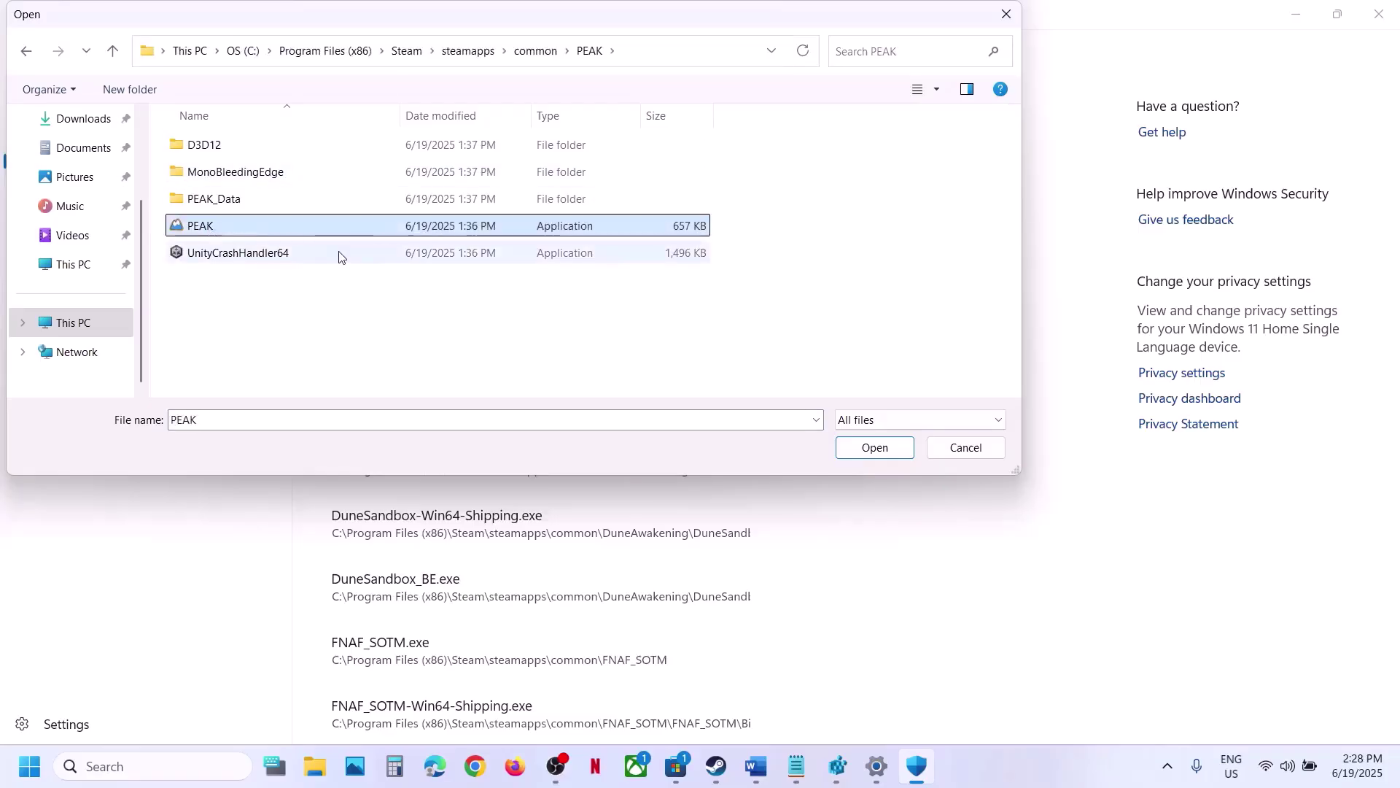
left_click(872, 448)
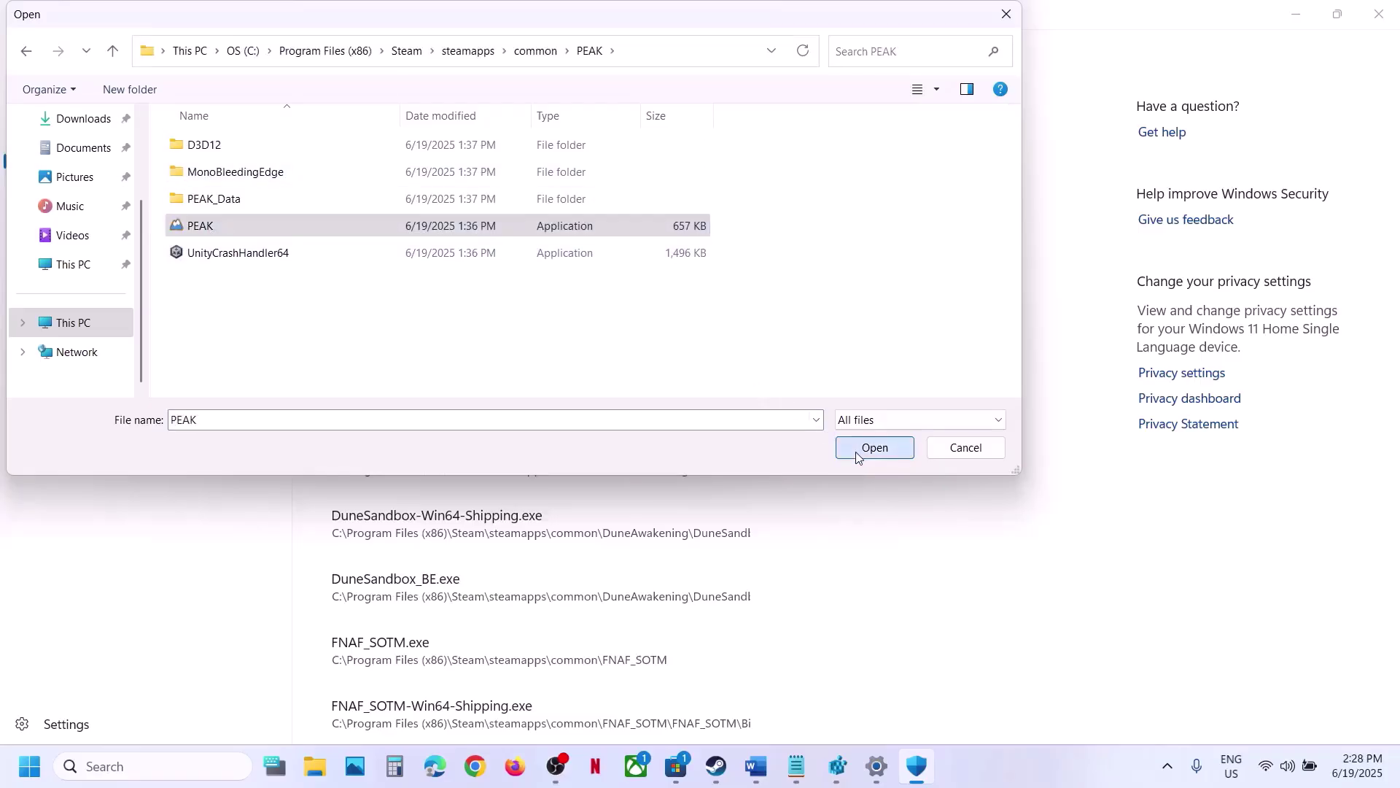
Step: Open the list of apps allowed through Windows Defender Firewall from Control Panel and unlock its settings for changes
left_click(183, 767)
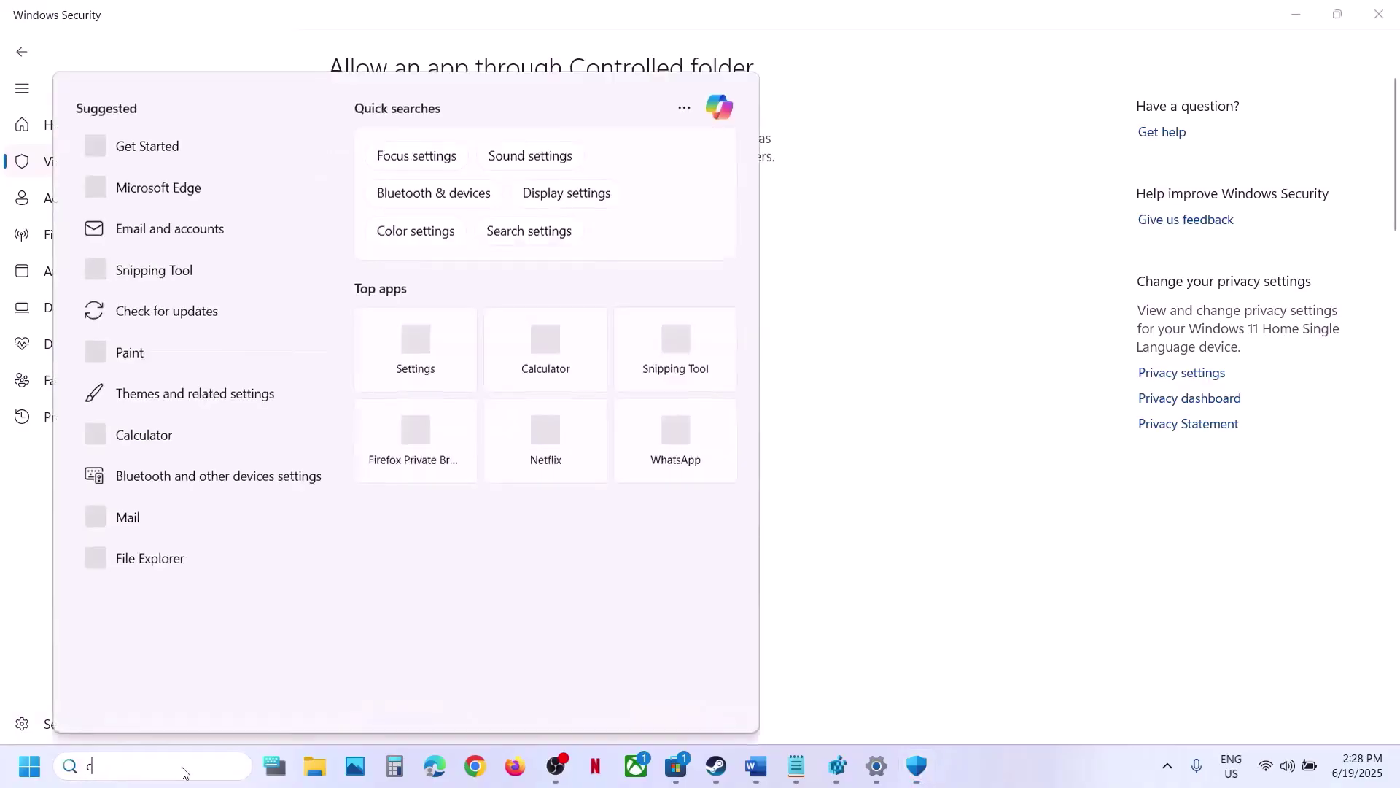
type("control")
key("Return")
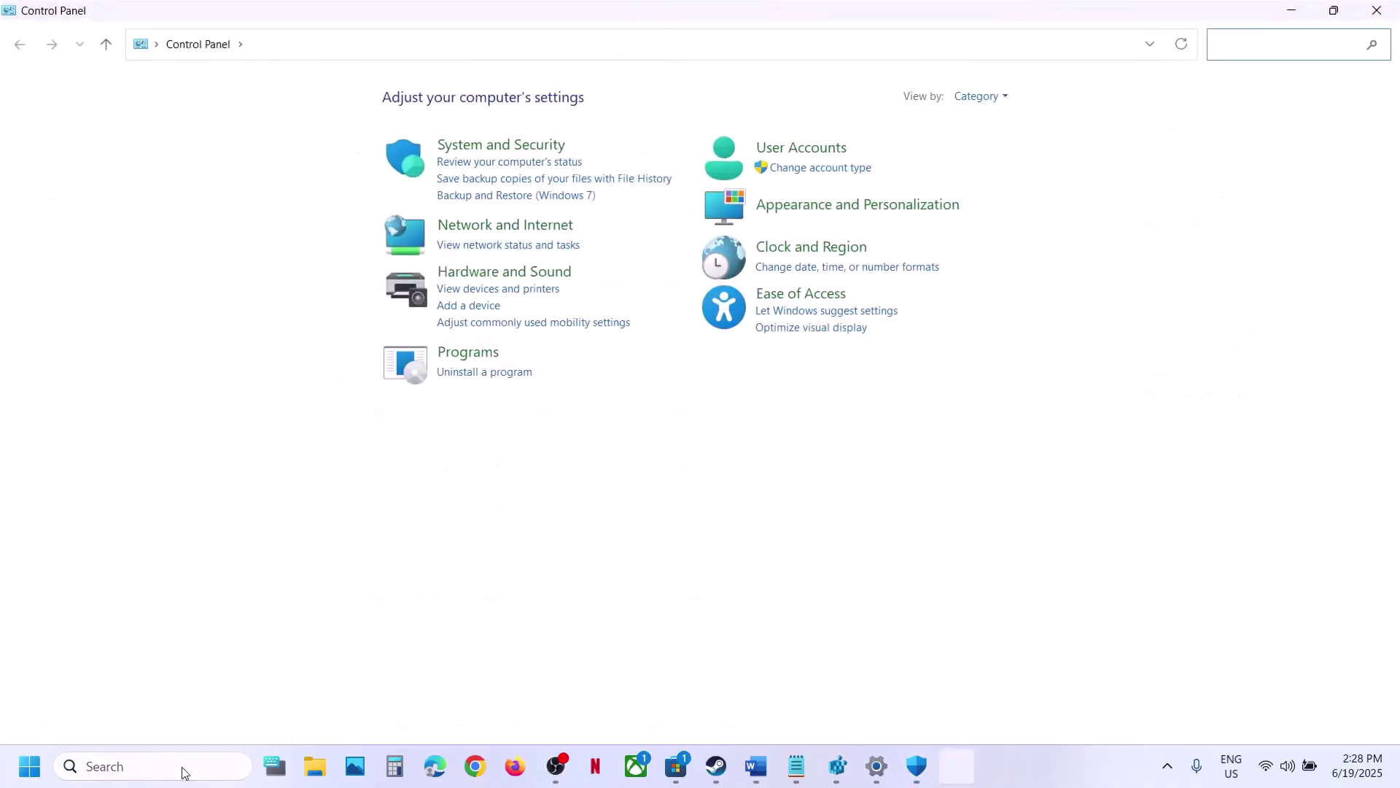
left_click(547, 146)
left_click(361, 162)
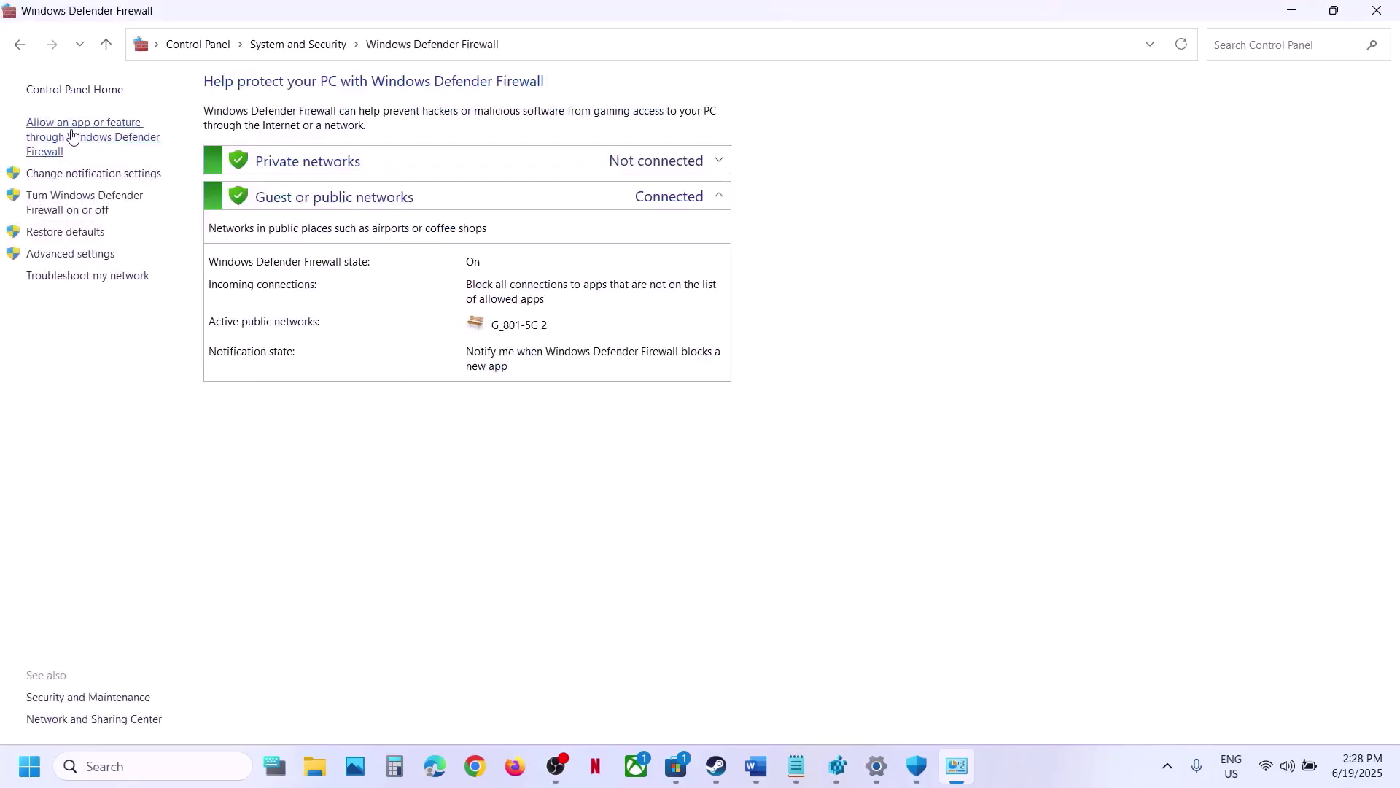
left_click(72, 134)
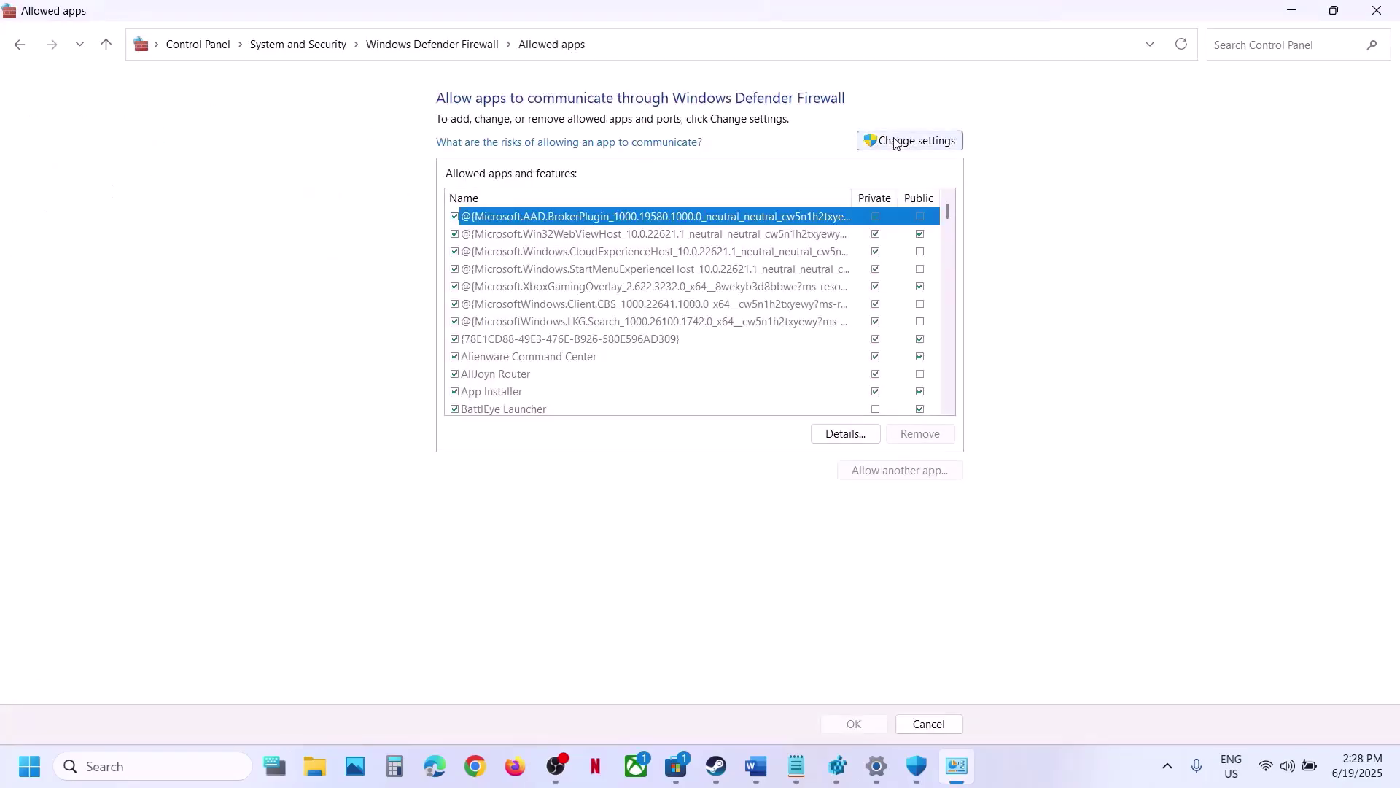
left_click(892, 141)
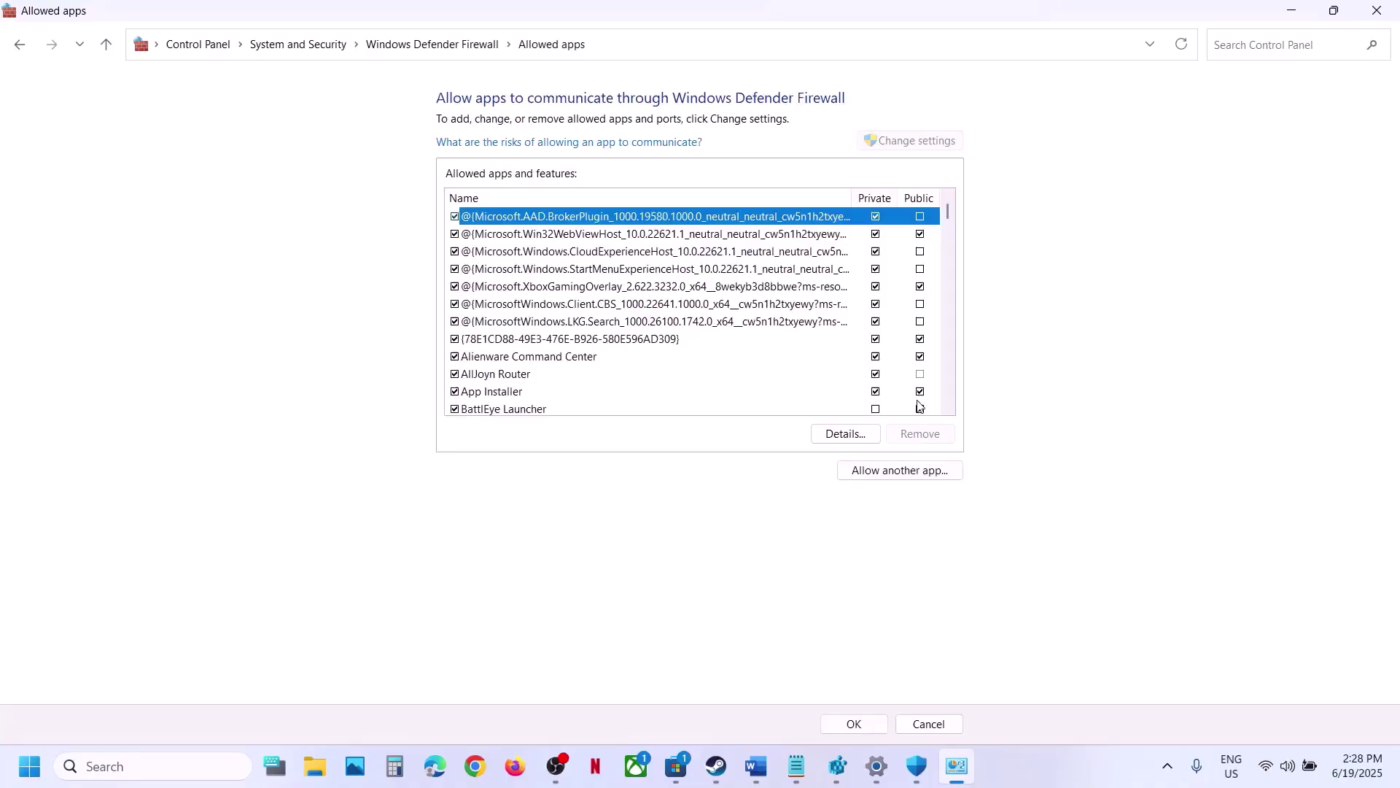
Step: Try to add the PEAK application from Steam\steamapps\common\PEAK to the firewall's allowed apps, and close the add dialog
left_click(874, 474)
left_click(820, 468)
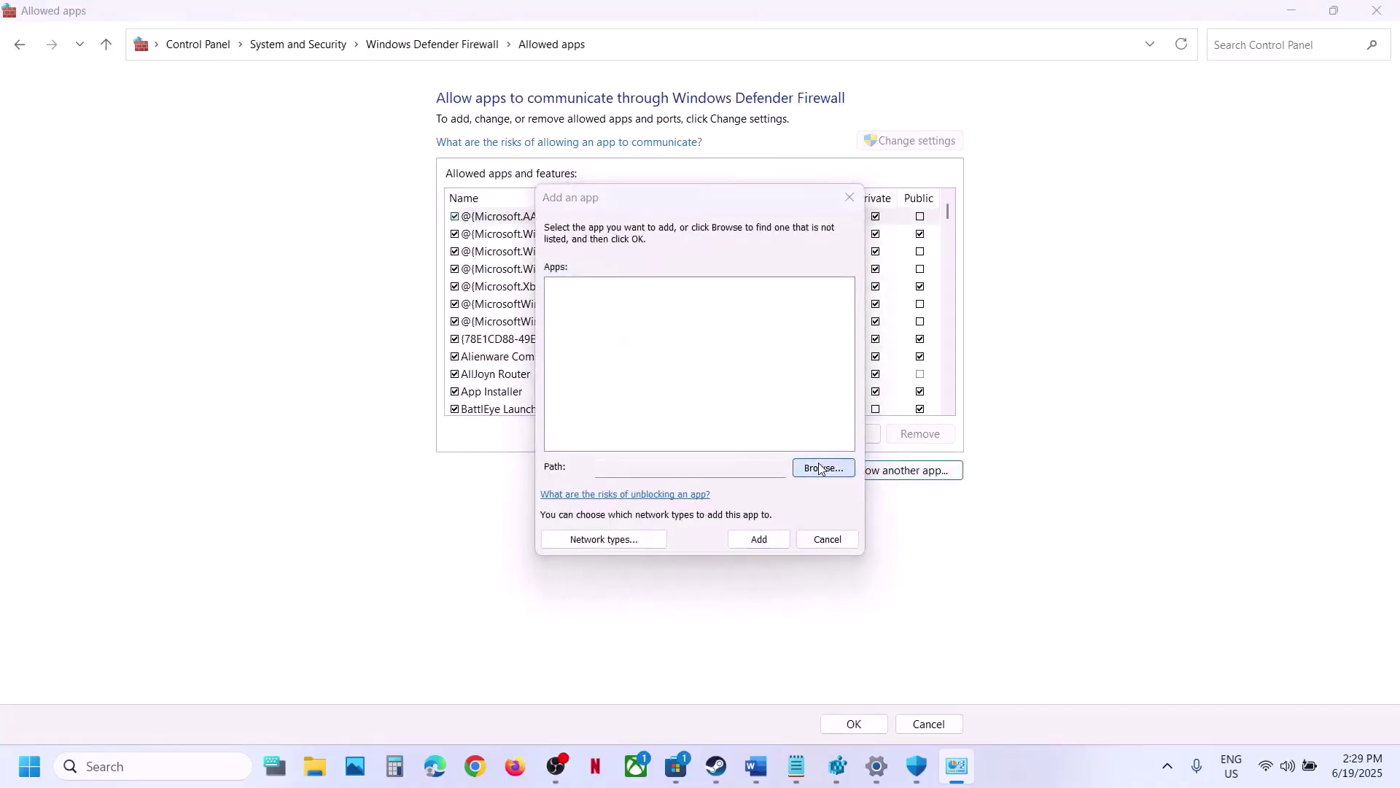
left_click(736, 272)
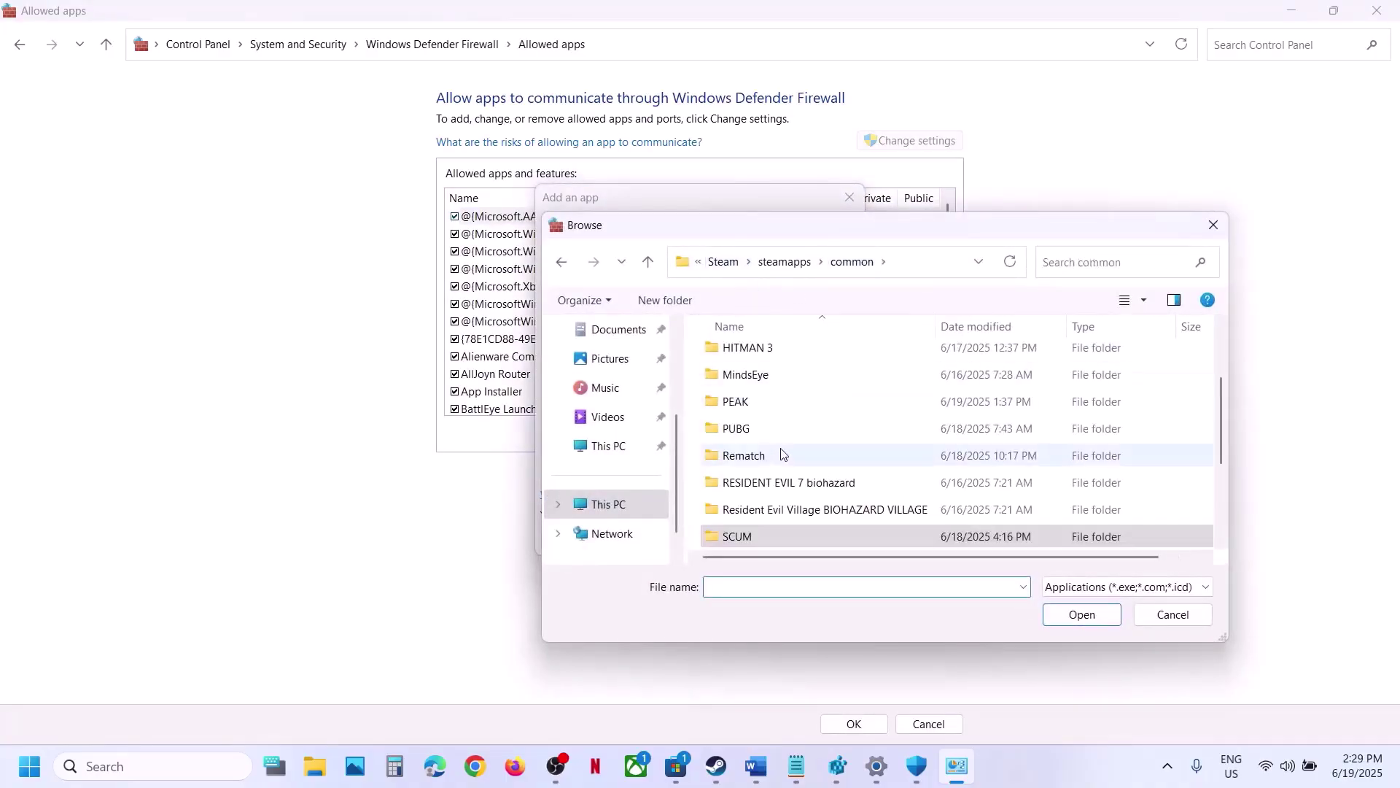
double_click(744, 400)
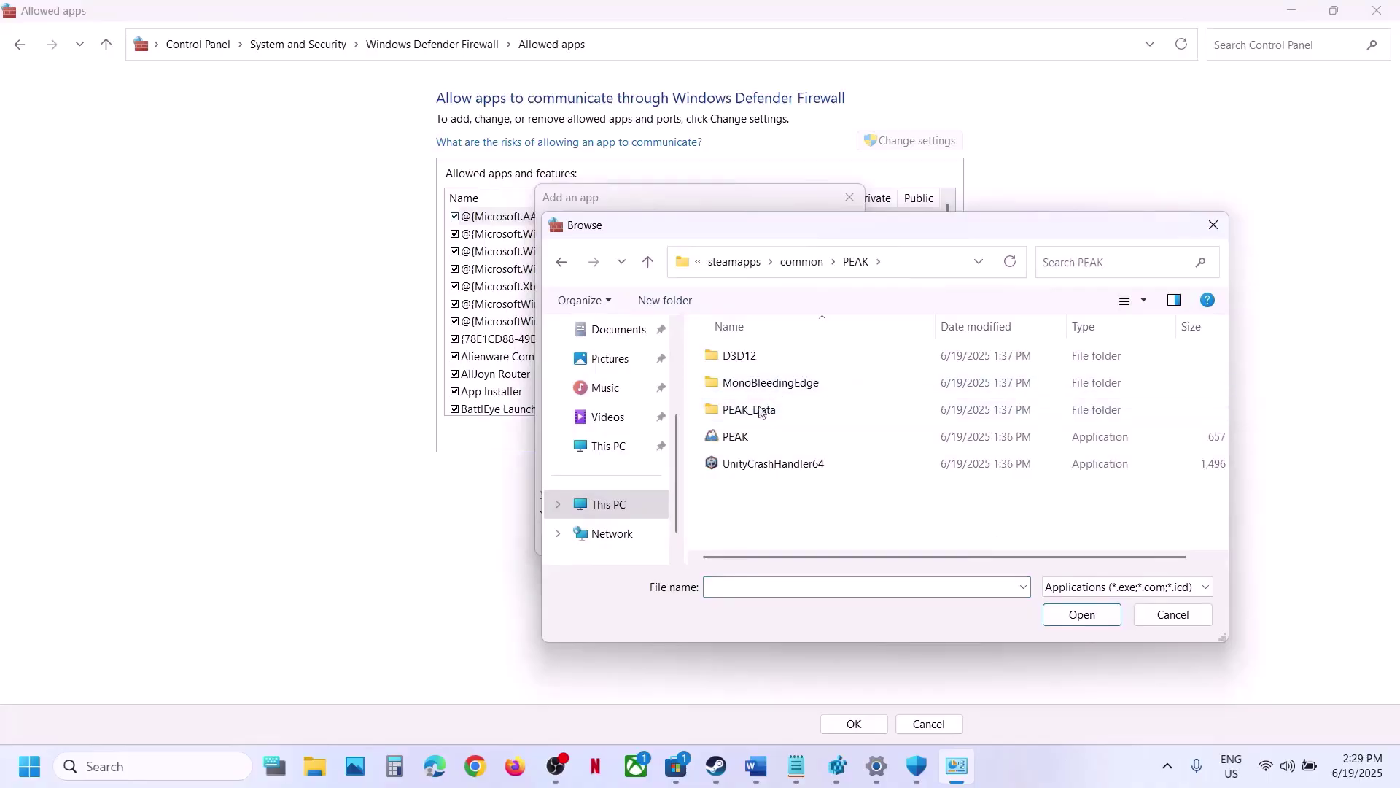
left_click(743, 438)
left_click(1083, 614)
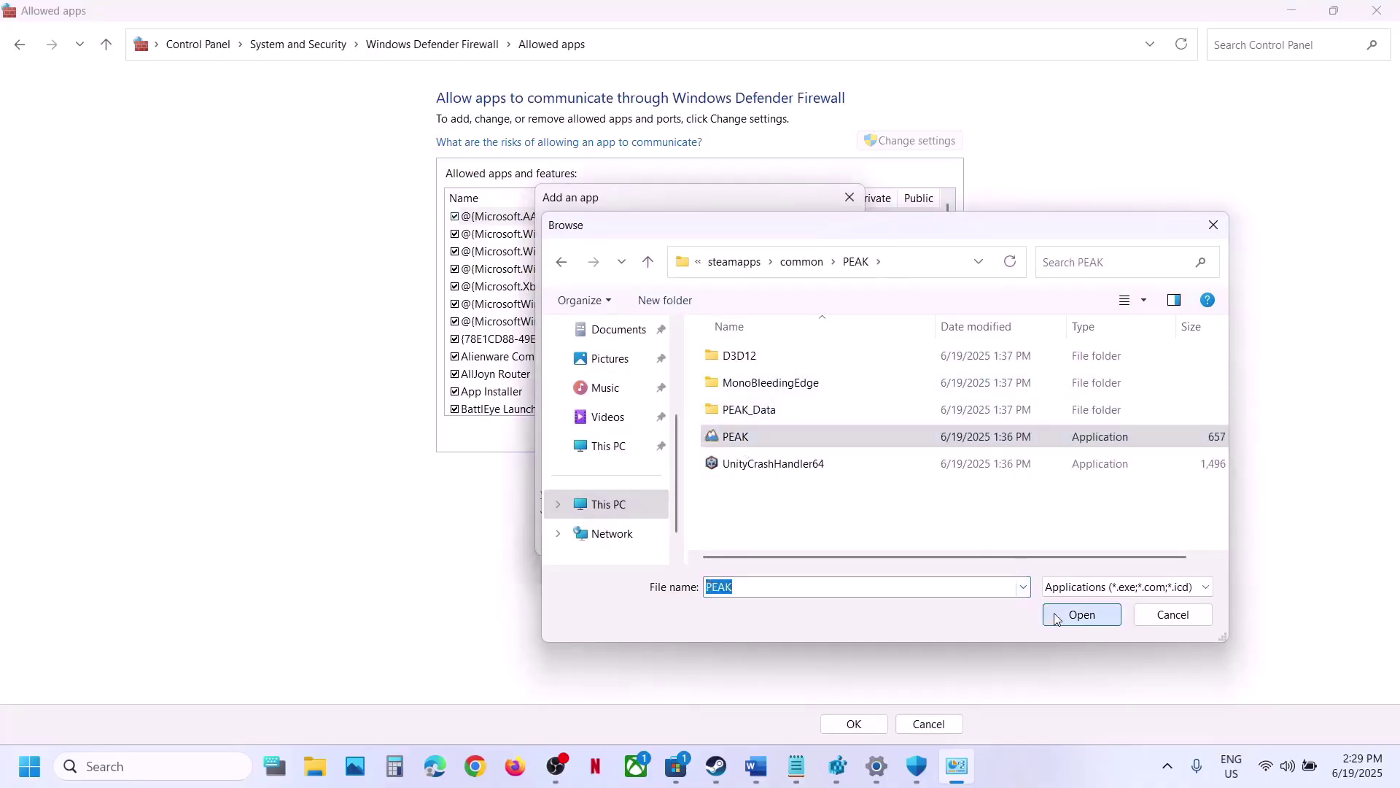
left_click(749, 542)
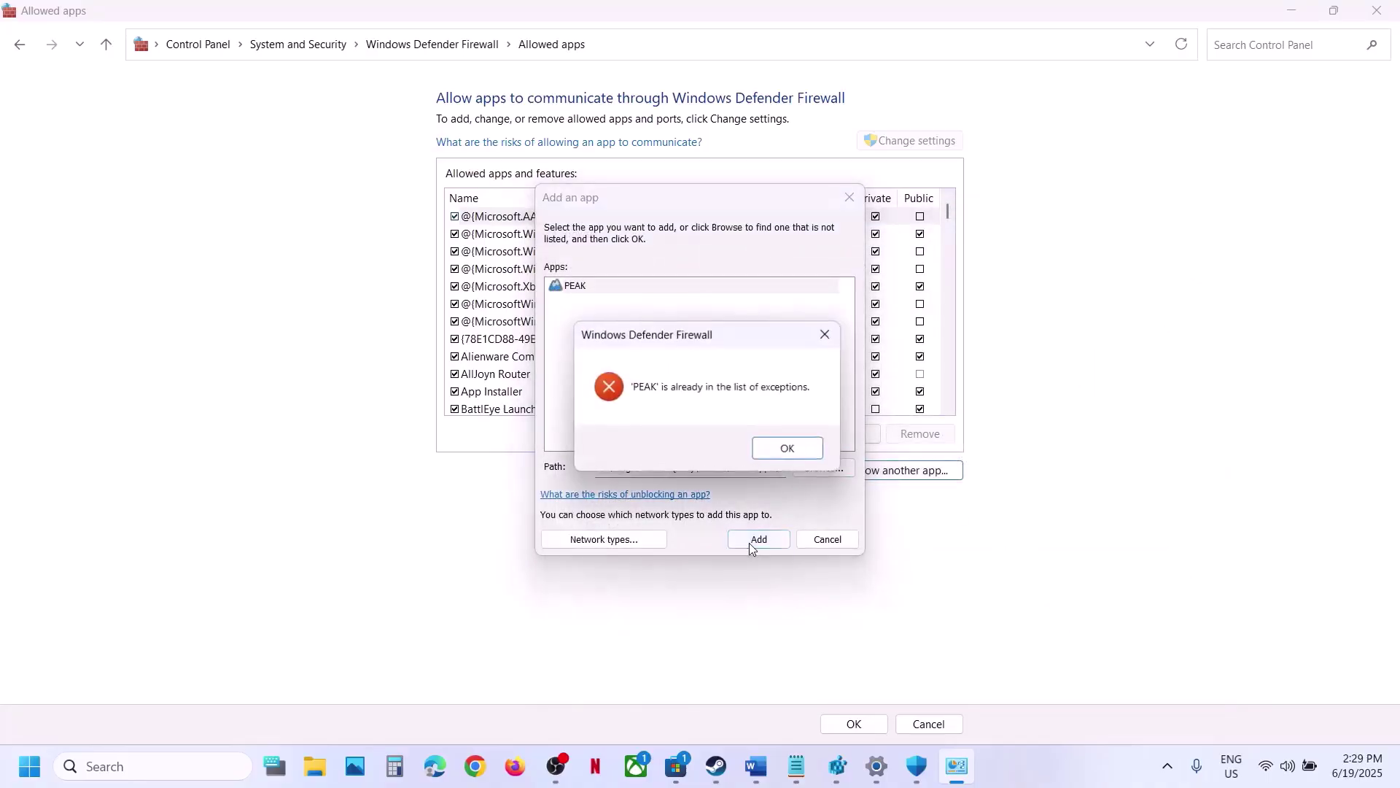
left_click(767, 452)
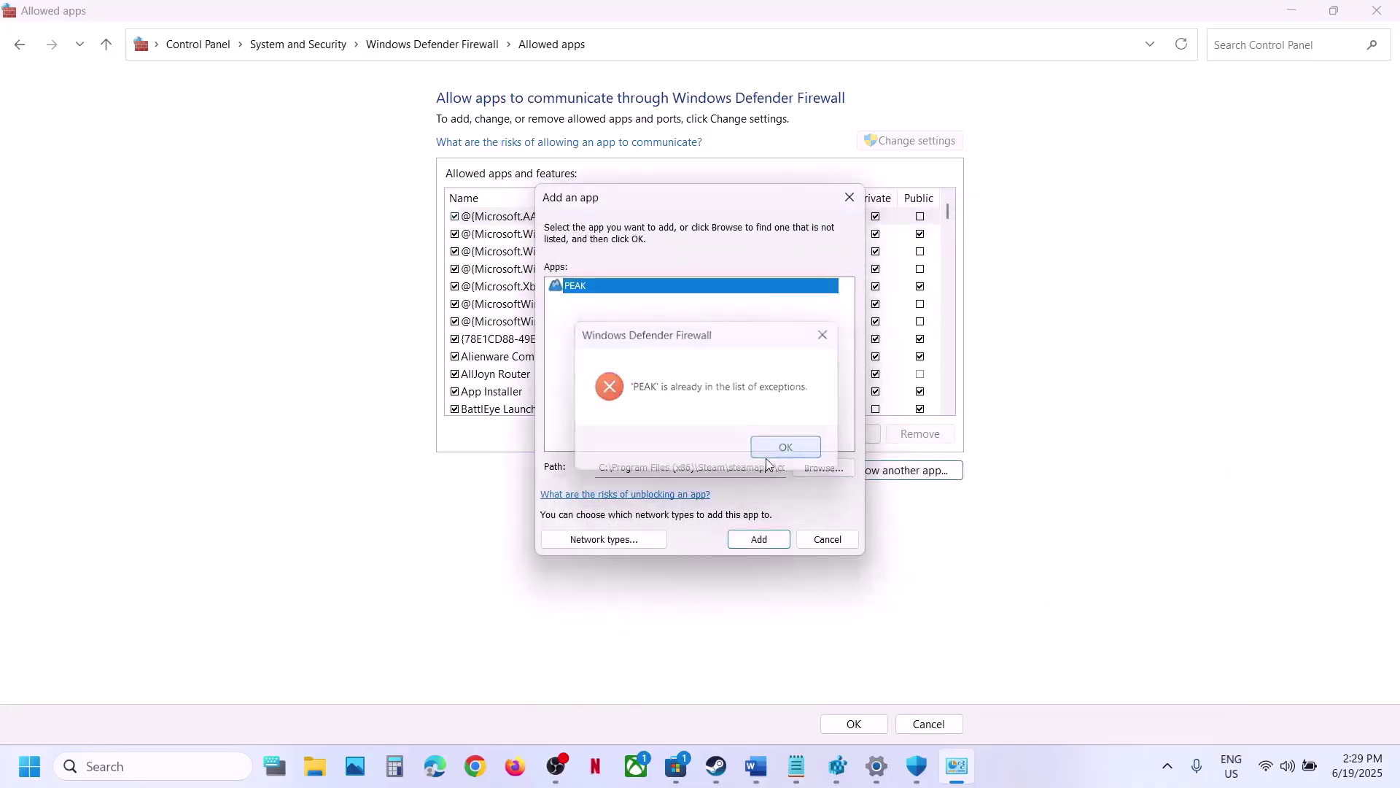
left_click(851, 198)
Step: Check PEAK's private and public network permissions in the firewall list, and close the Control Panel, Windows Security and Settings windows
left_click(671, 339)
key("p")
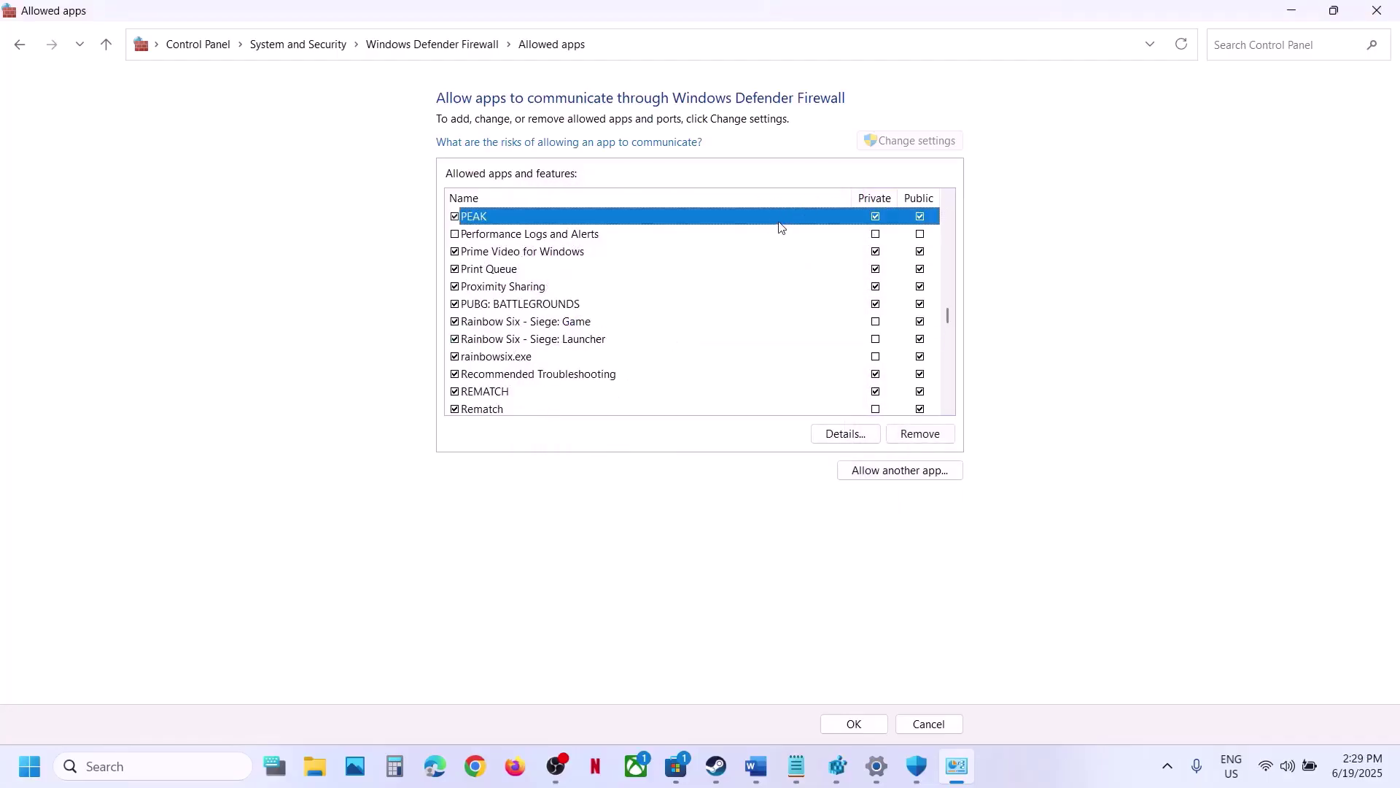
left_click(1381, 10)
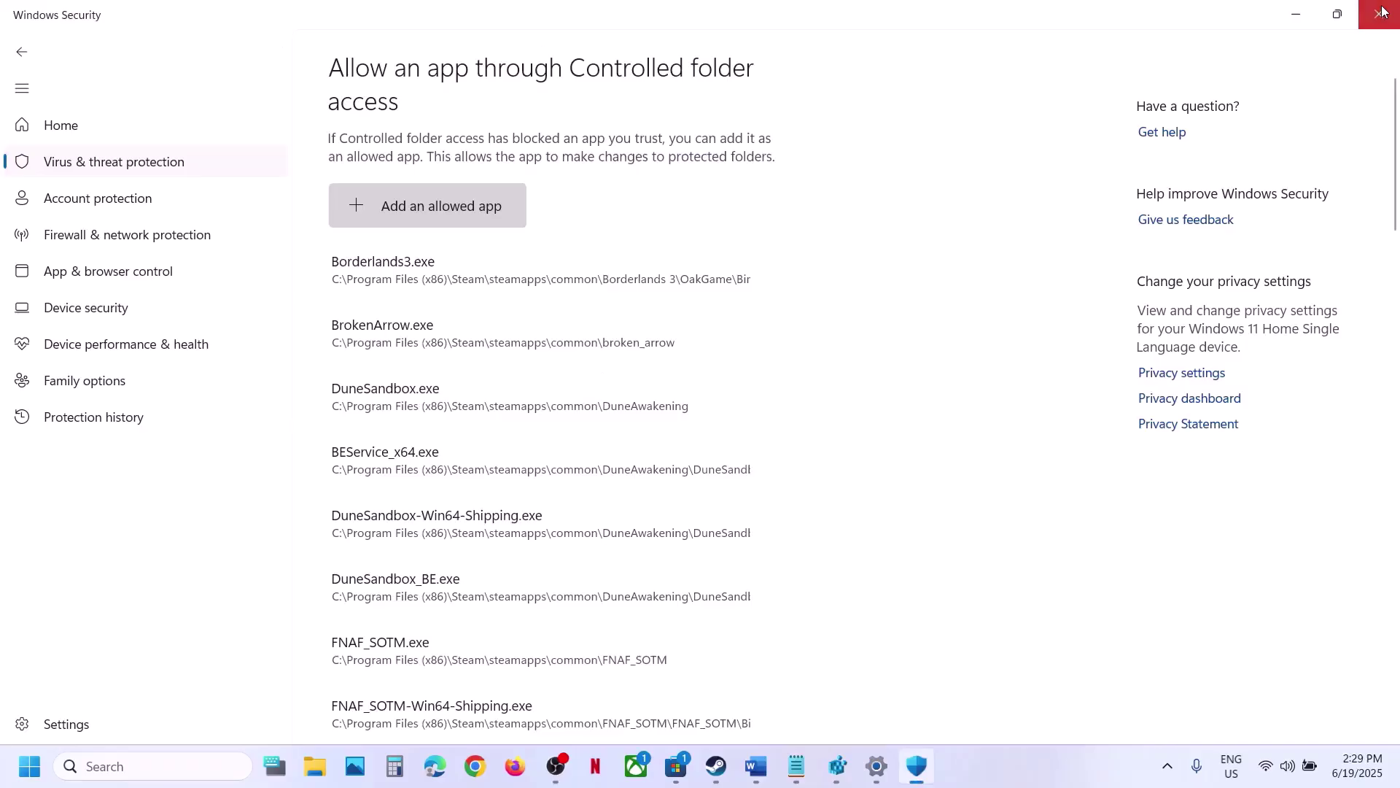
left_click(1382, 10)
left_click(1382, 10)
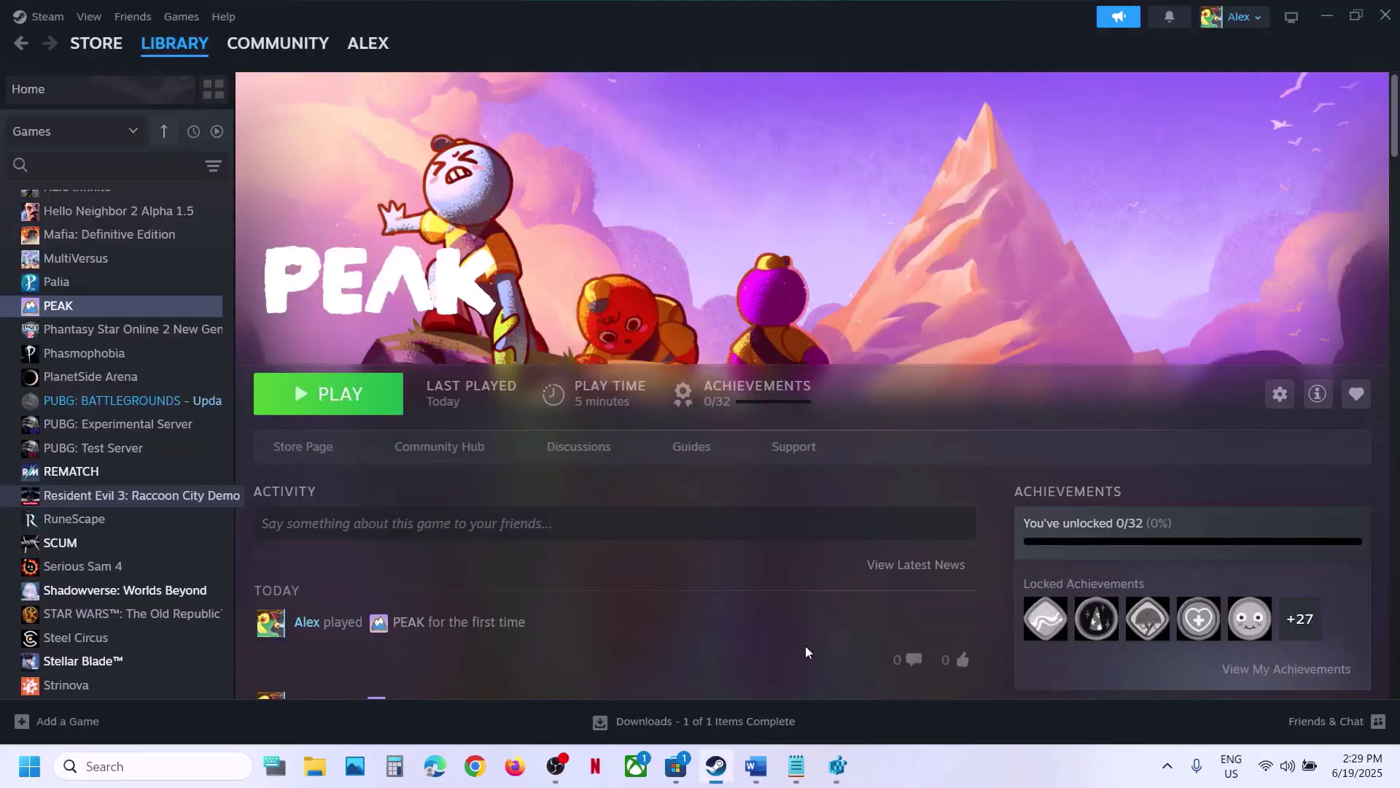
Step: Read step 6 in the Word notes and open PEAK's installation folder from the Steam library
left_click(755, 766)
scroll(621, 503, "down", 1)
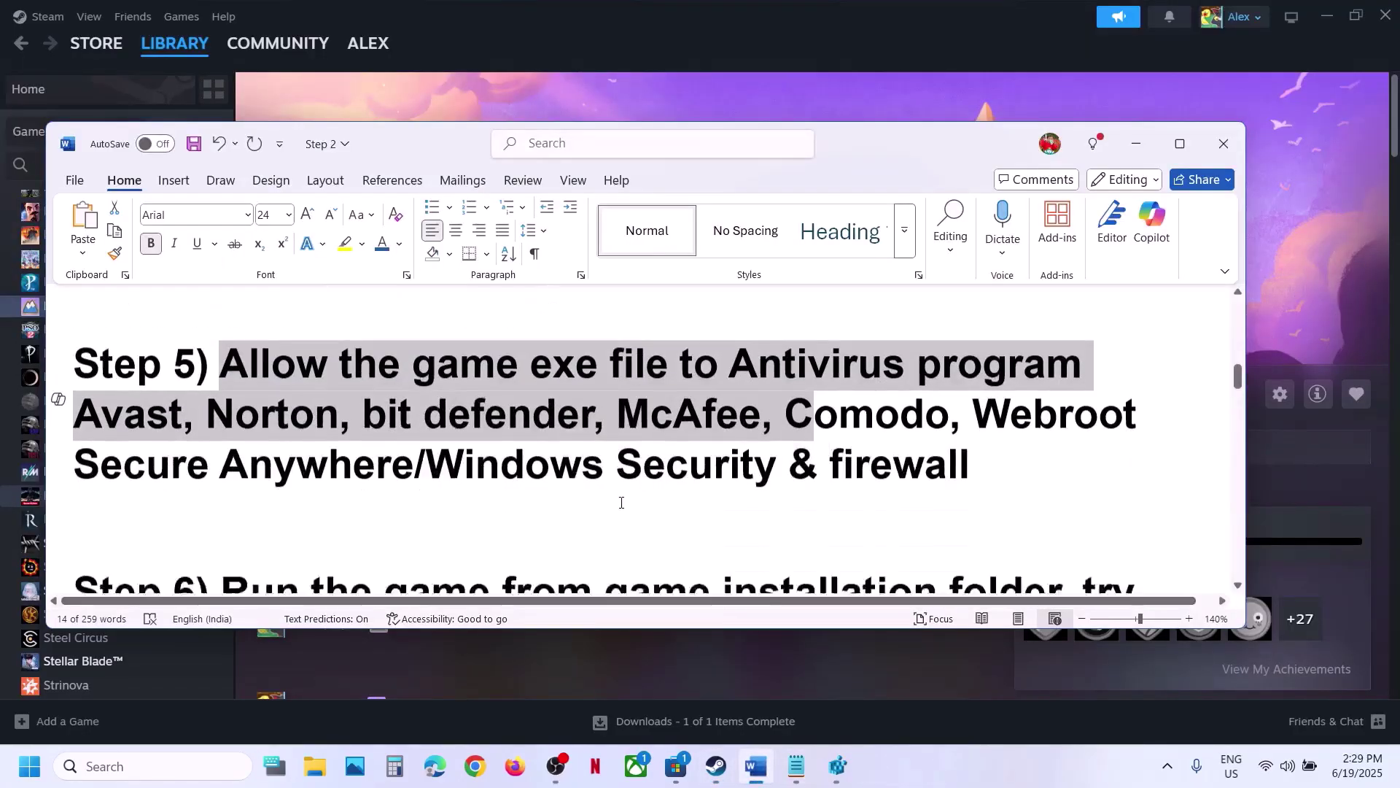
scroll(621, 503, "down", 3)
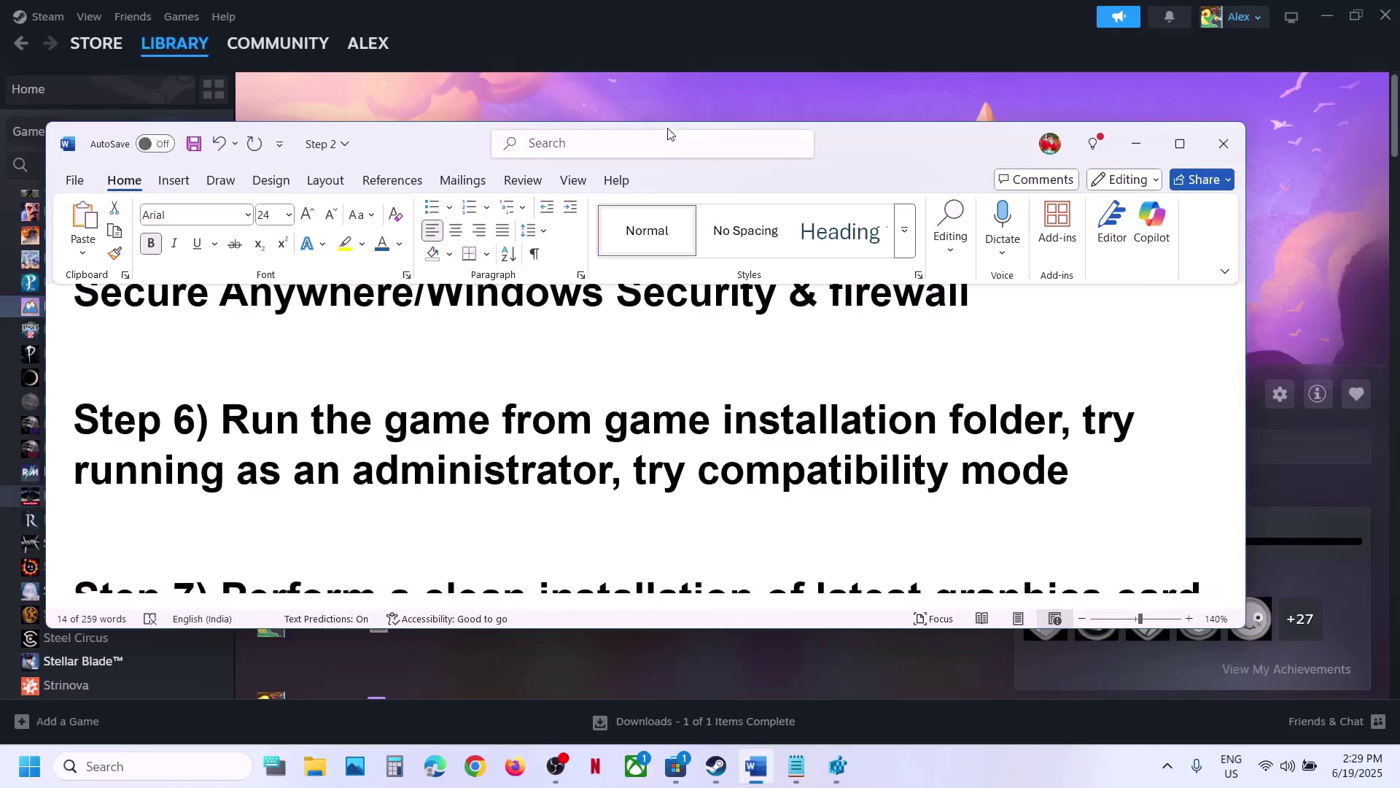
left_click(654, 98)
right_click(107, 310)
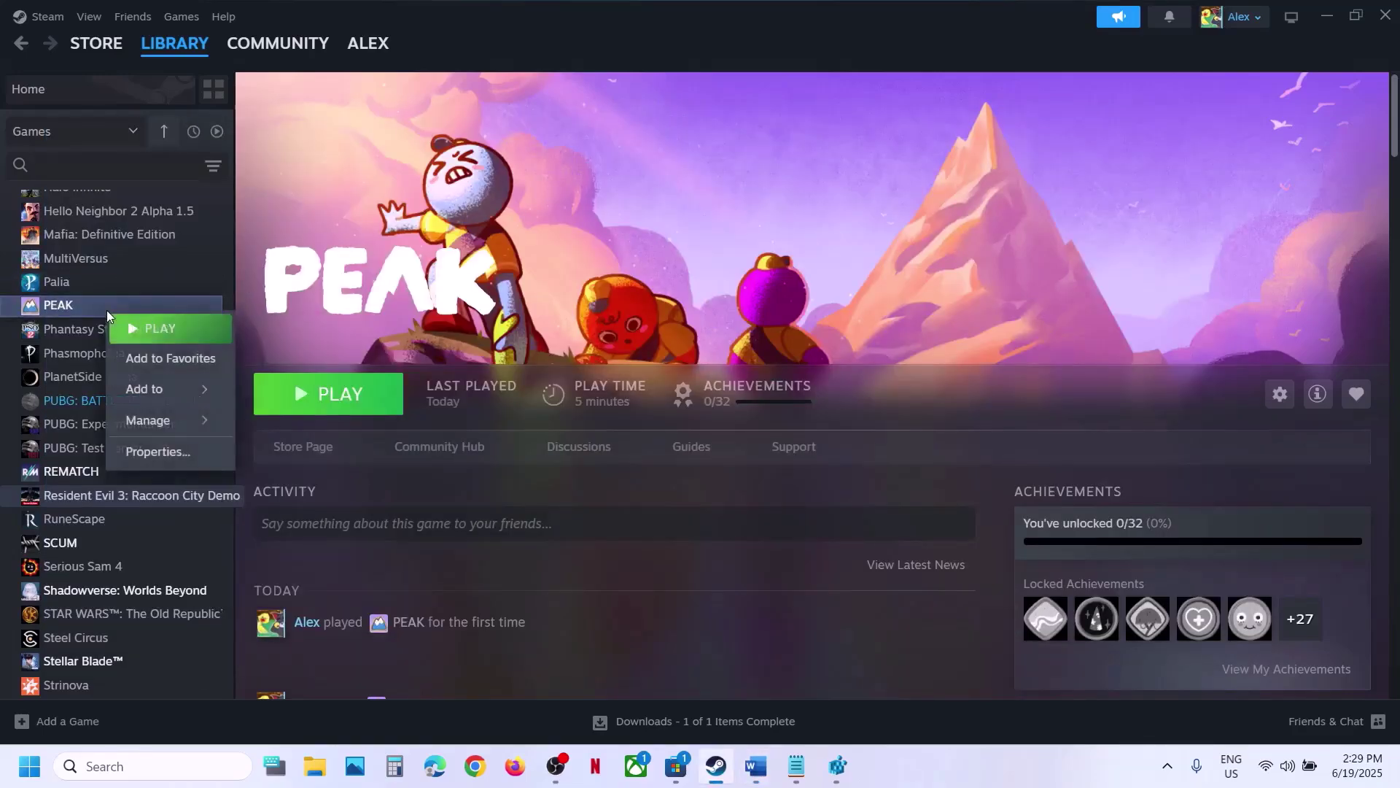
mouse_move(202, 433)
left_click(339, 449)
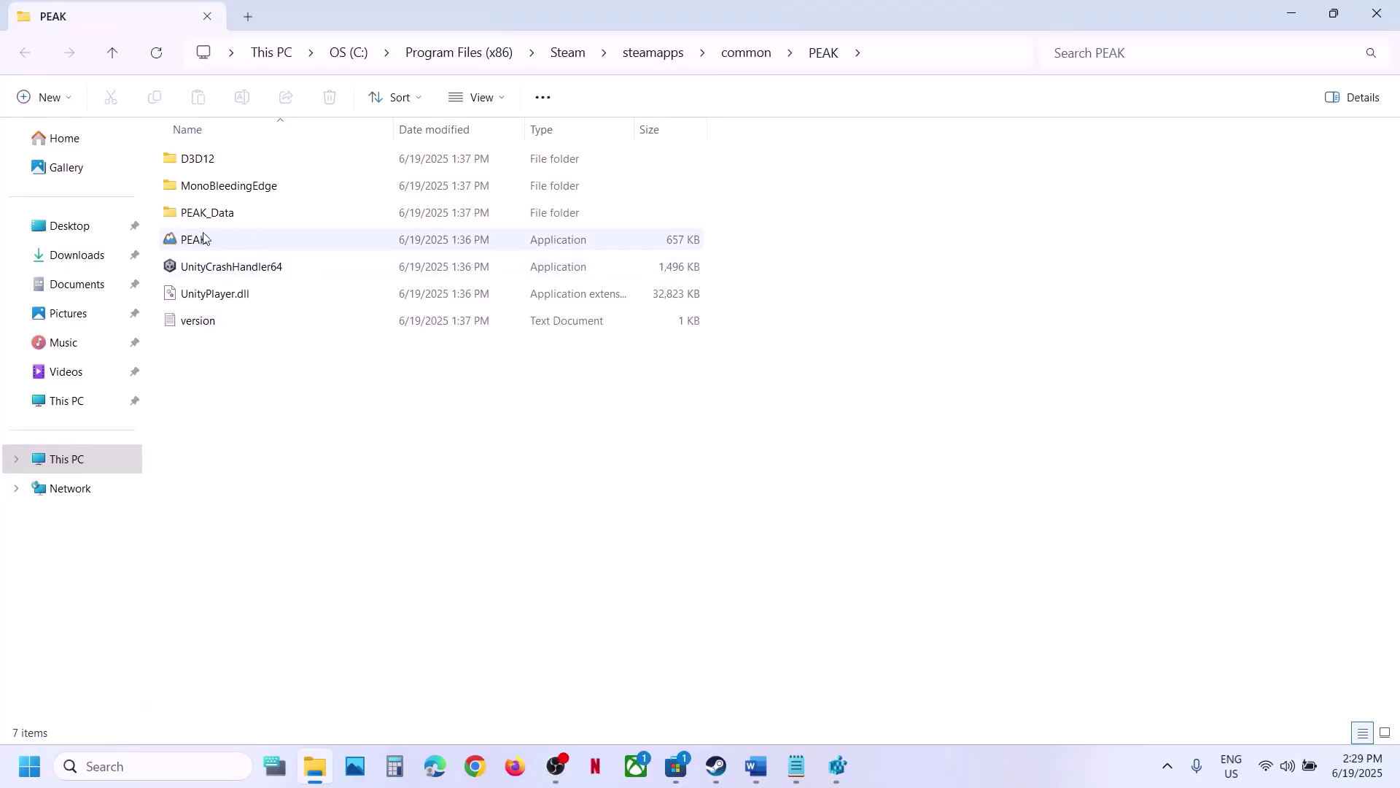
Step: Set the PEAK application to run as an administrator in its compatibility properties
left_click(205, 239)
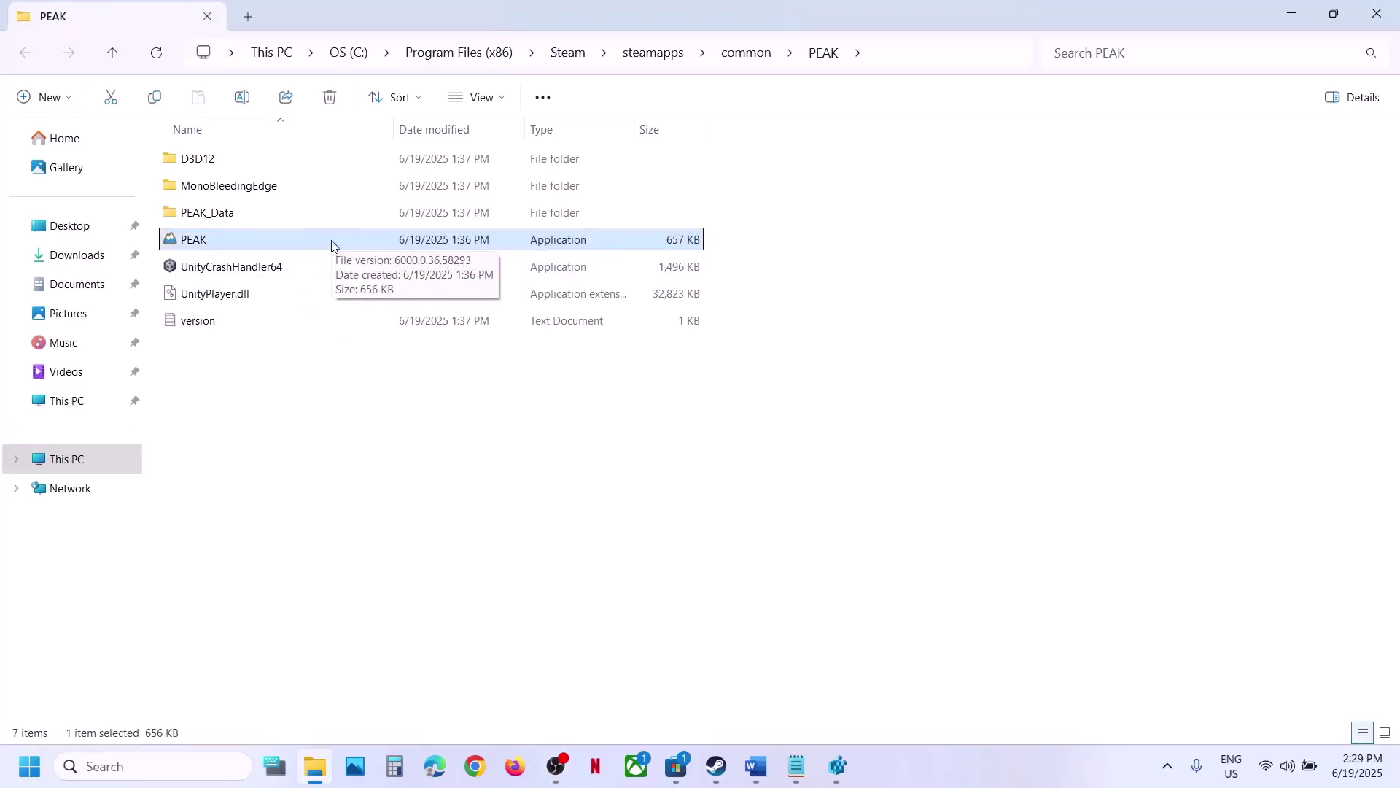
right_click(307, 242)
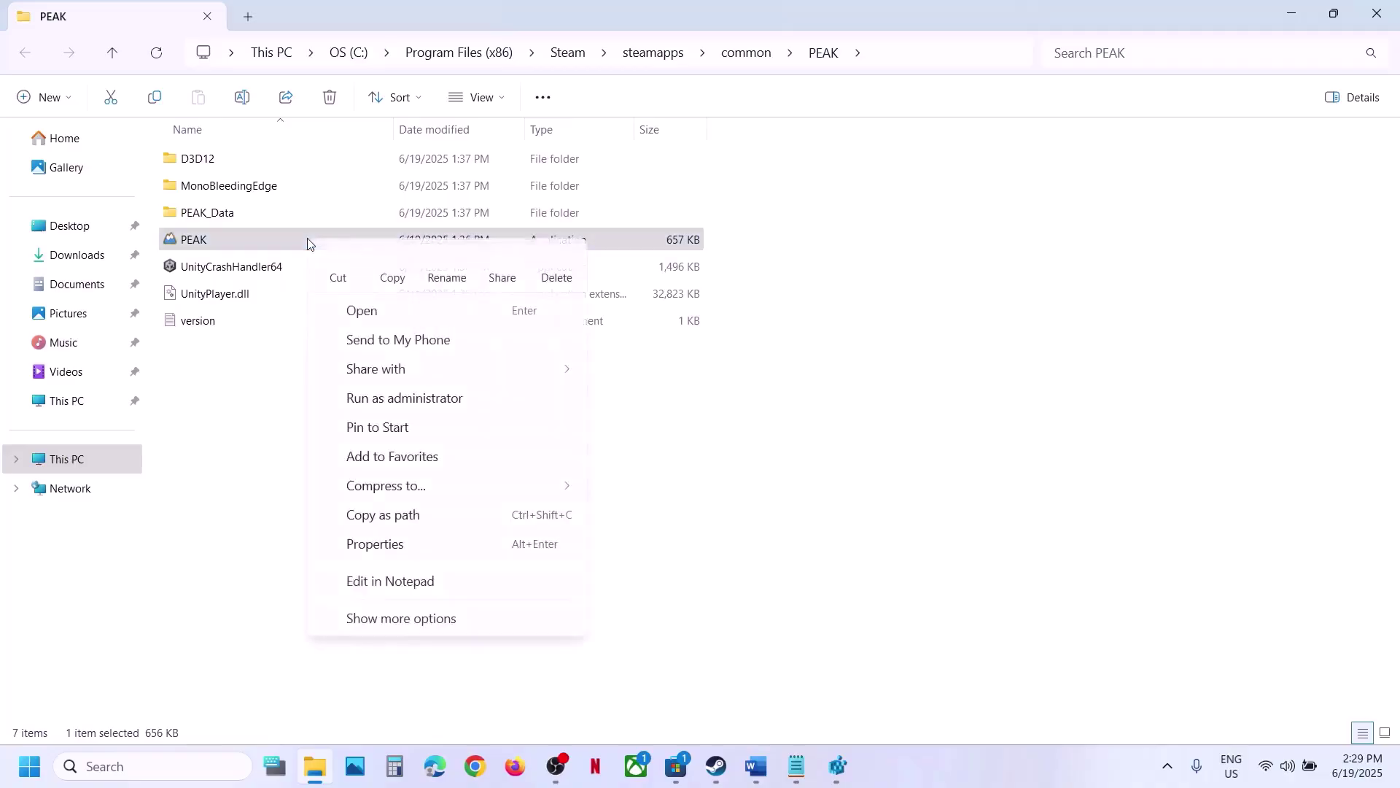
left_click(364, 544)
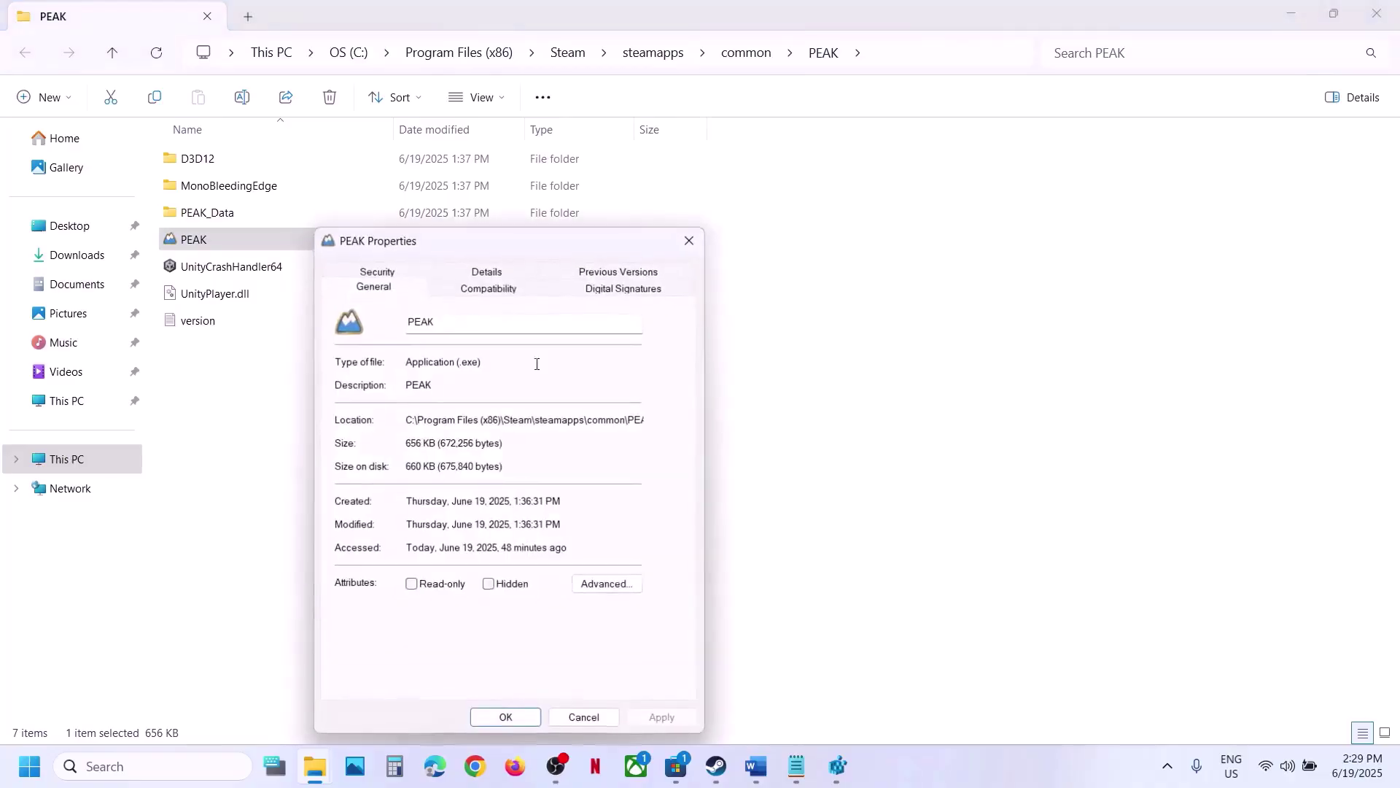
left_click(483, 288)
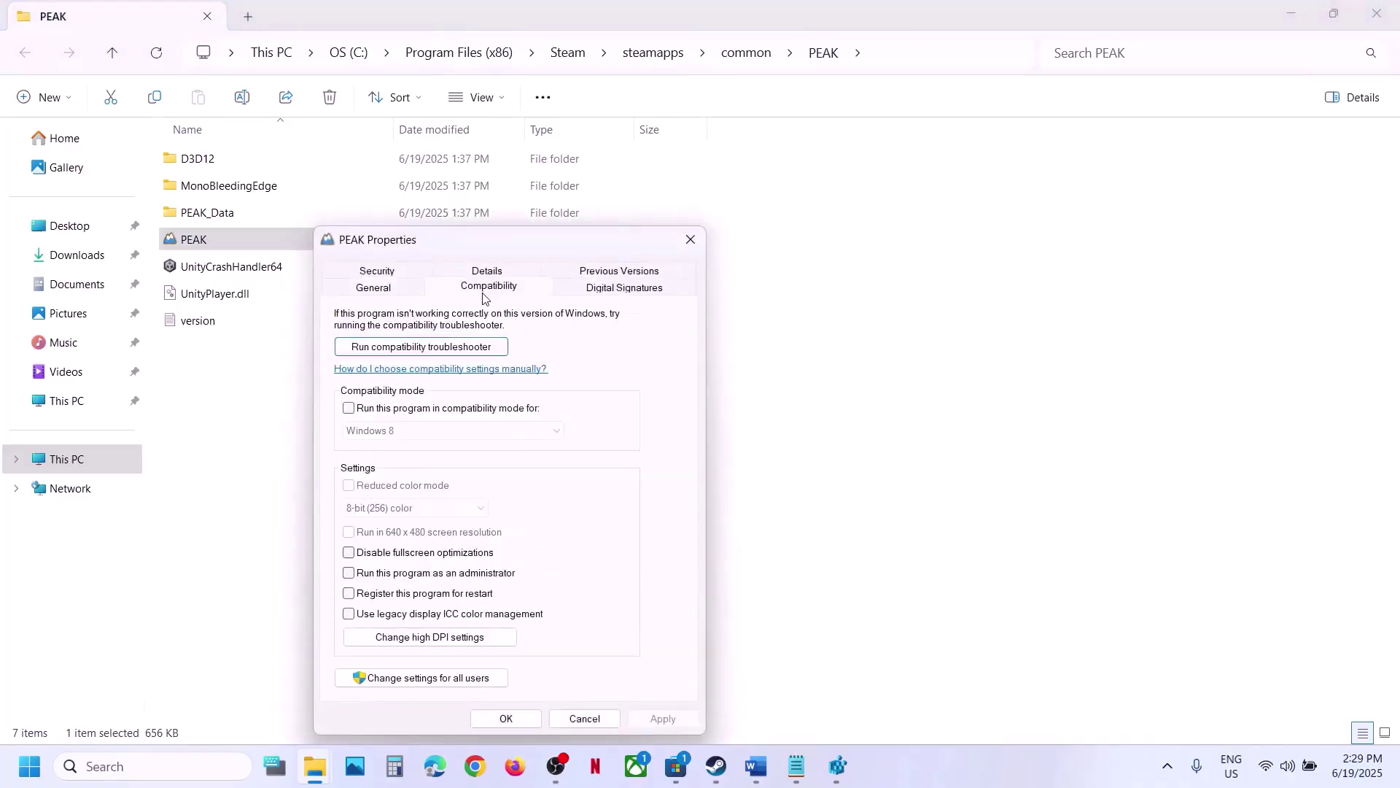
left_click(351, 575)
left_click(660, 717)
left_click(506, 718)
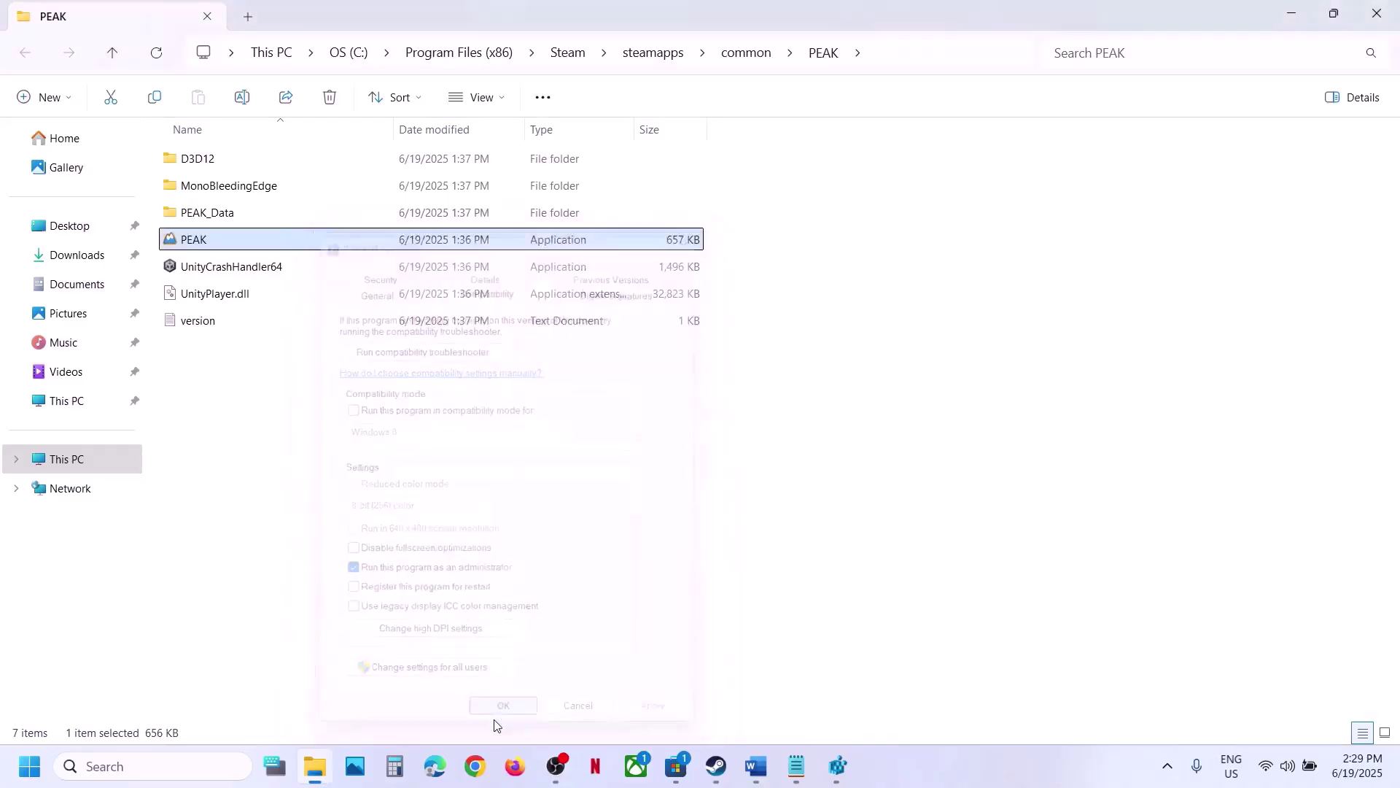
Step: Reopen the PEAK application's compatibility properties and apply compatibility mode for Windows 8
right_click(216, 242)
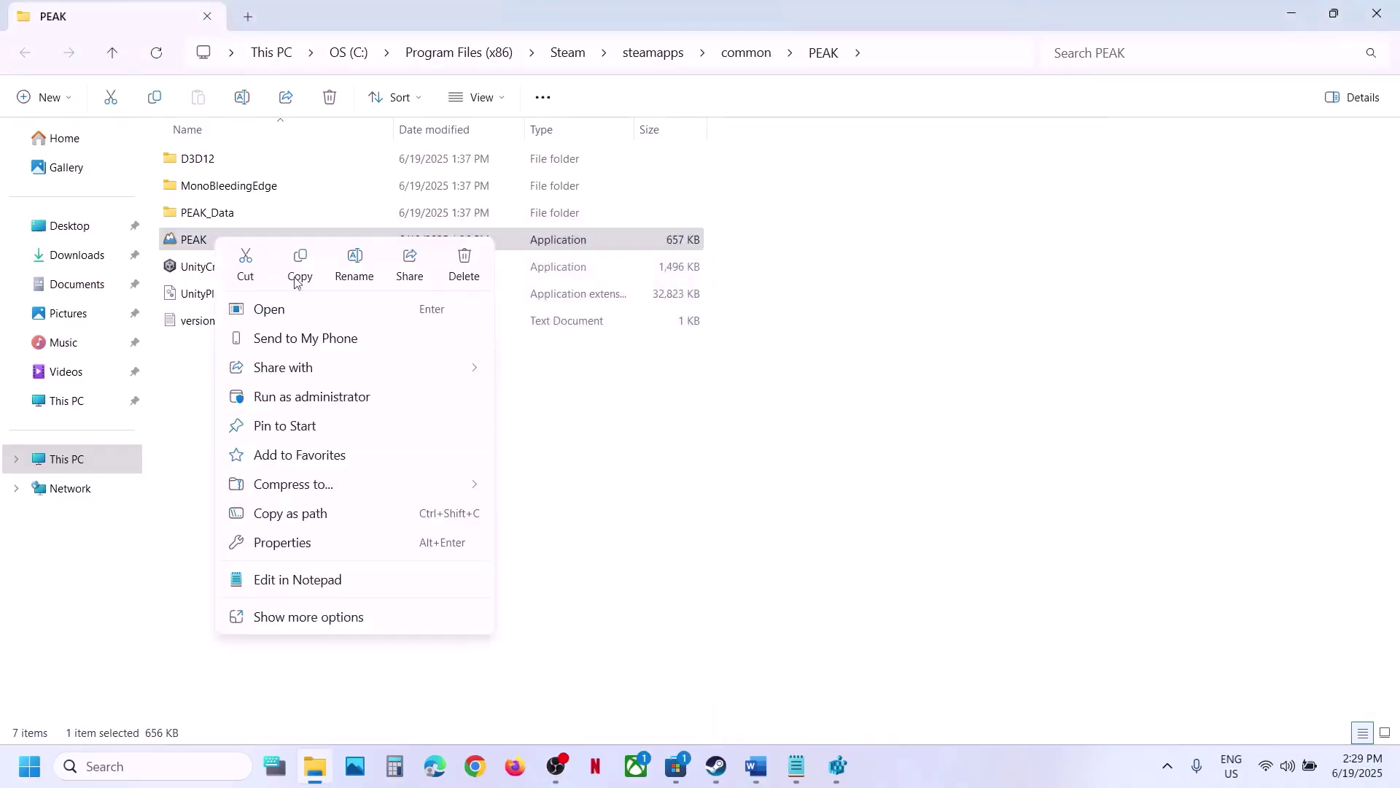
left_click(346, 552)
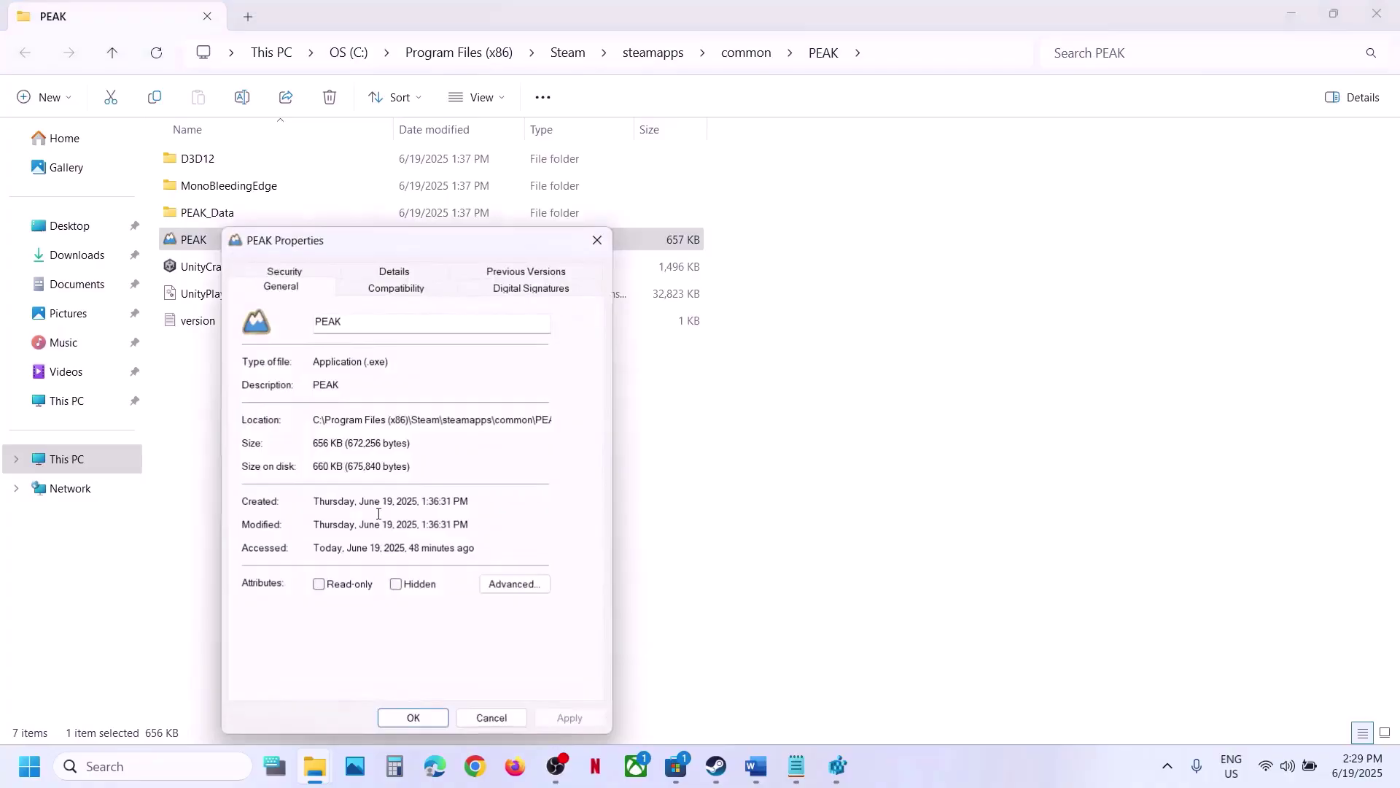
left_click(382, 295)
left_click(283, 407)
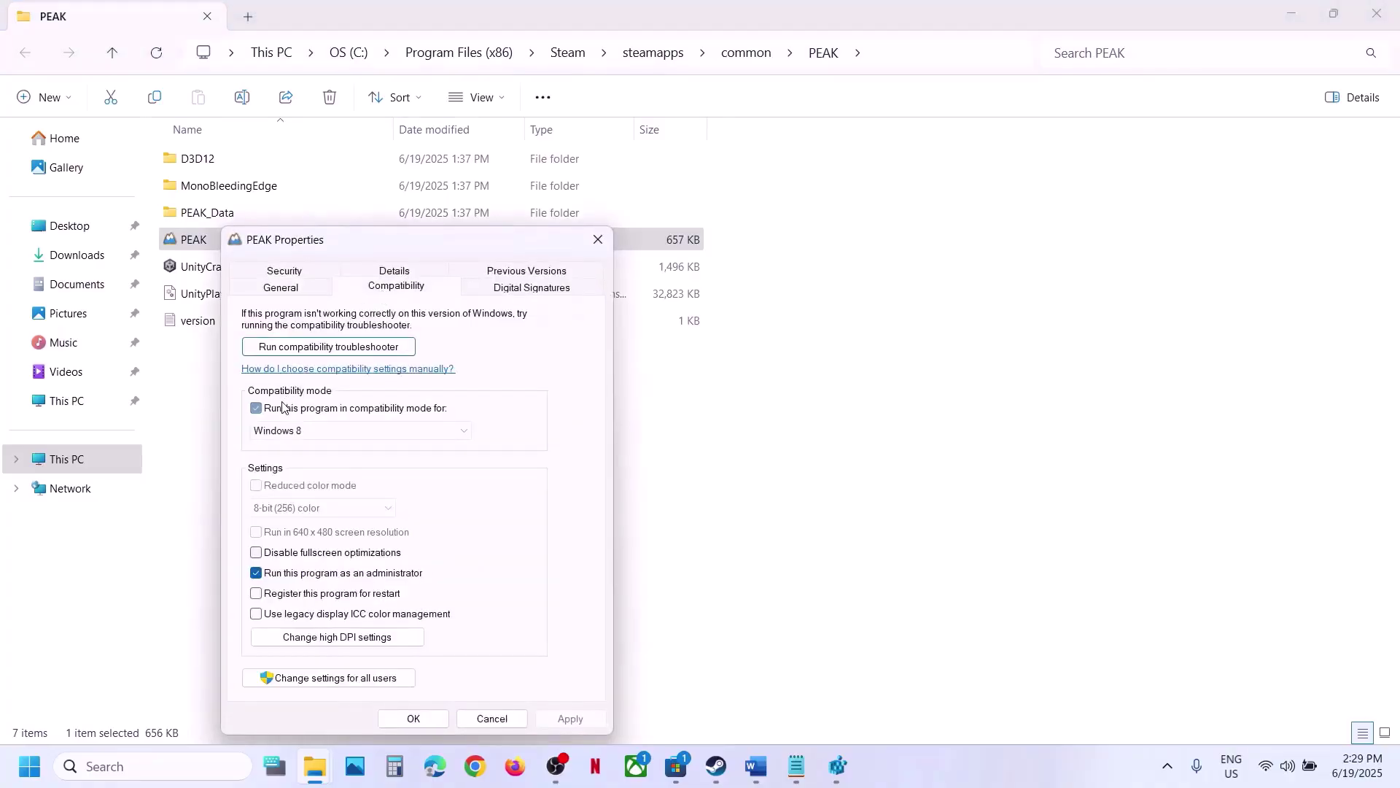
left_click(563, 718)
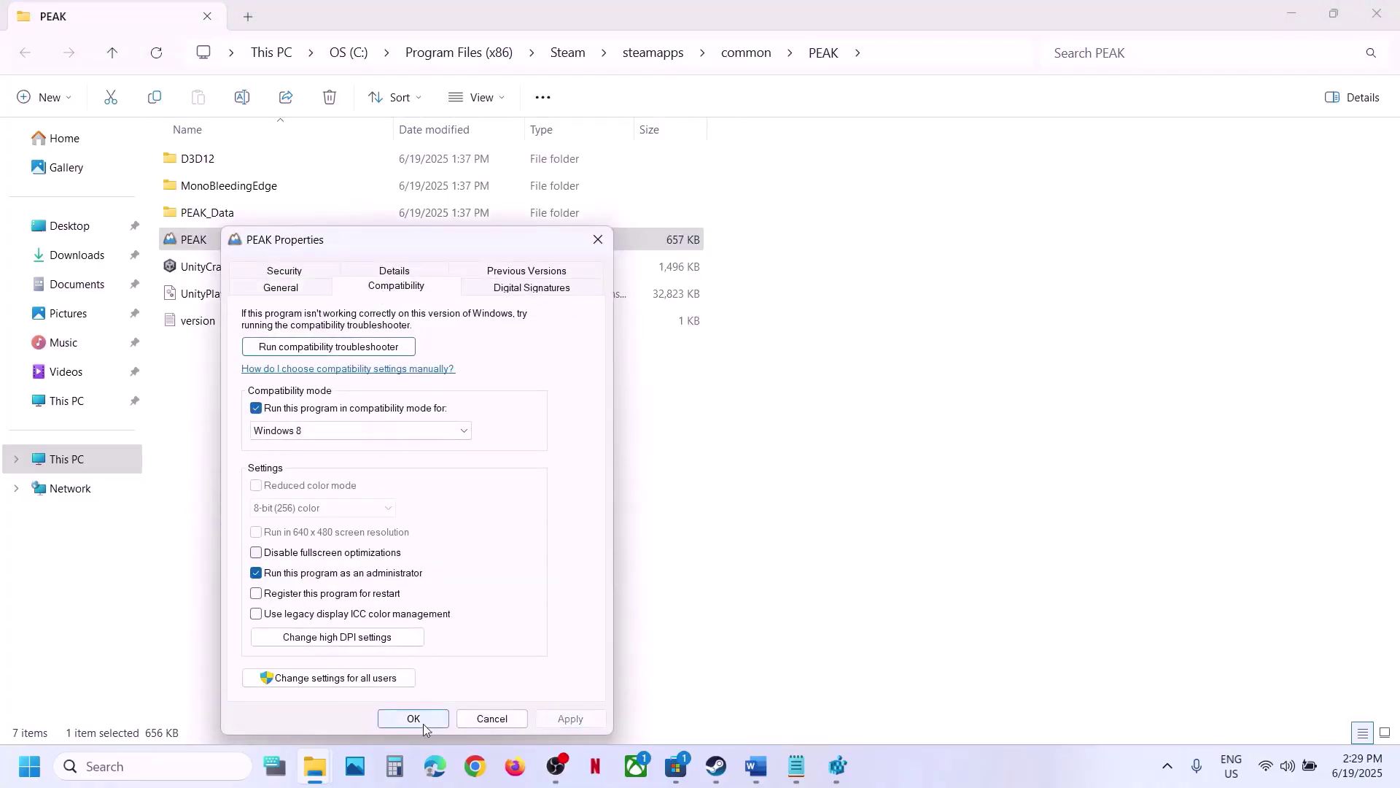
Step: Change PEAK's compatibility mode to Windows 7, disable fullscreen optimizations, and apply the settings
left_click(364, 434)
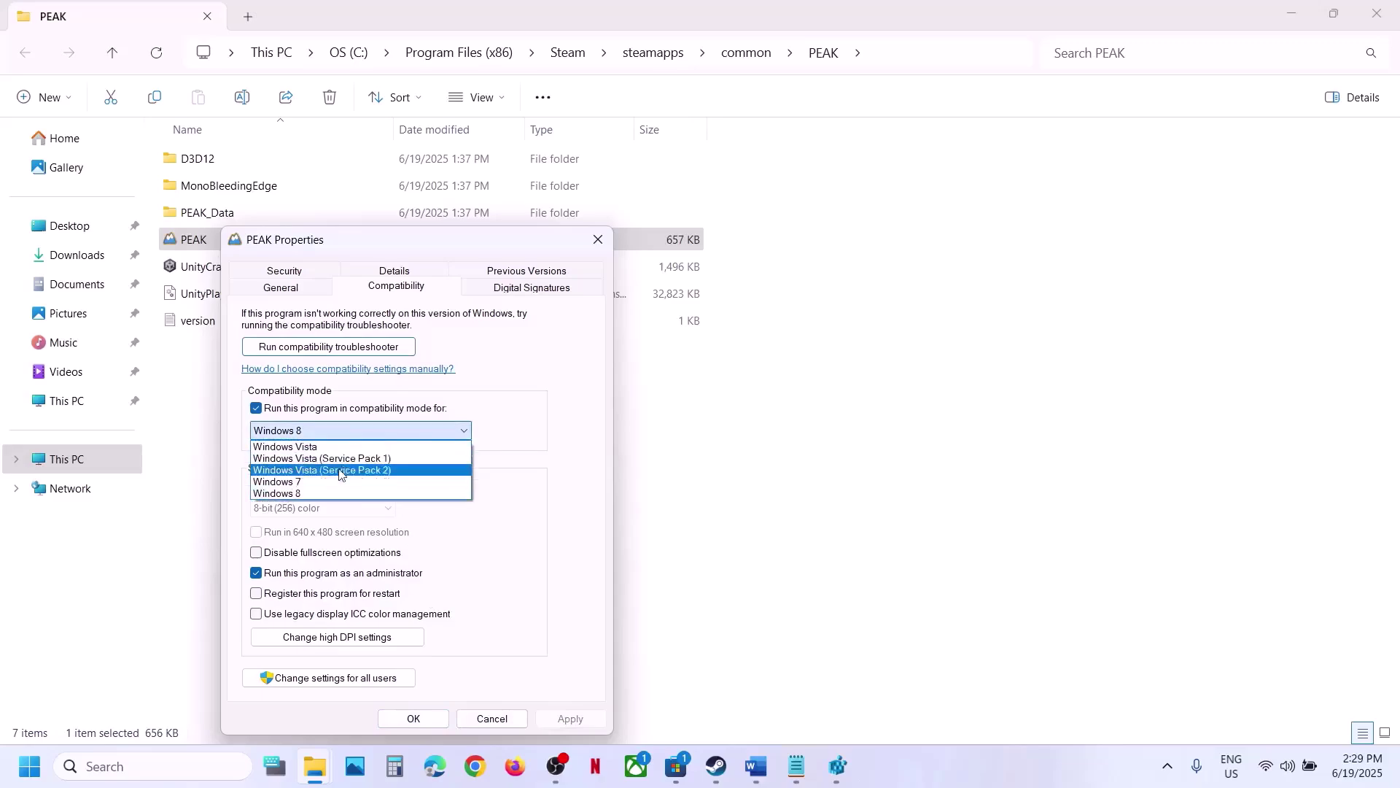
left_click(325, 483)
left_click(569, 717)
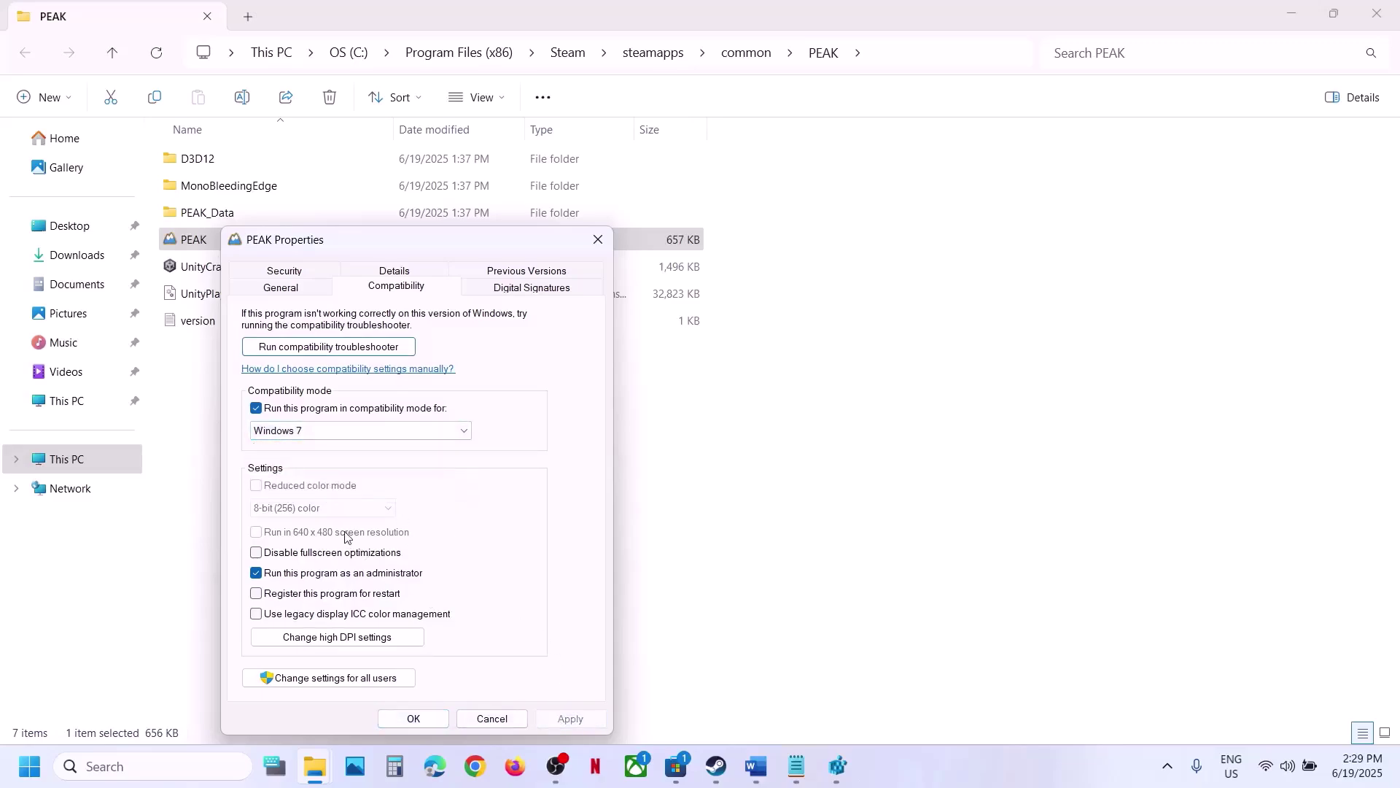
left_click(321, 556)
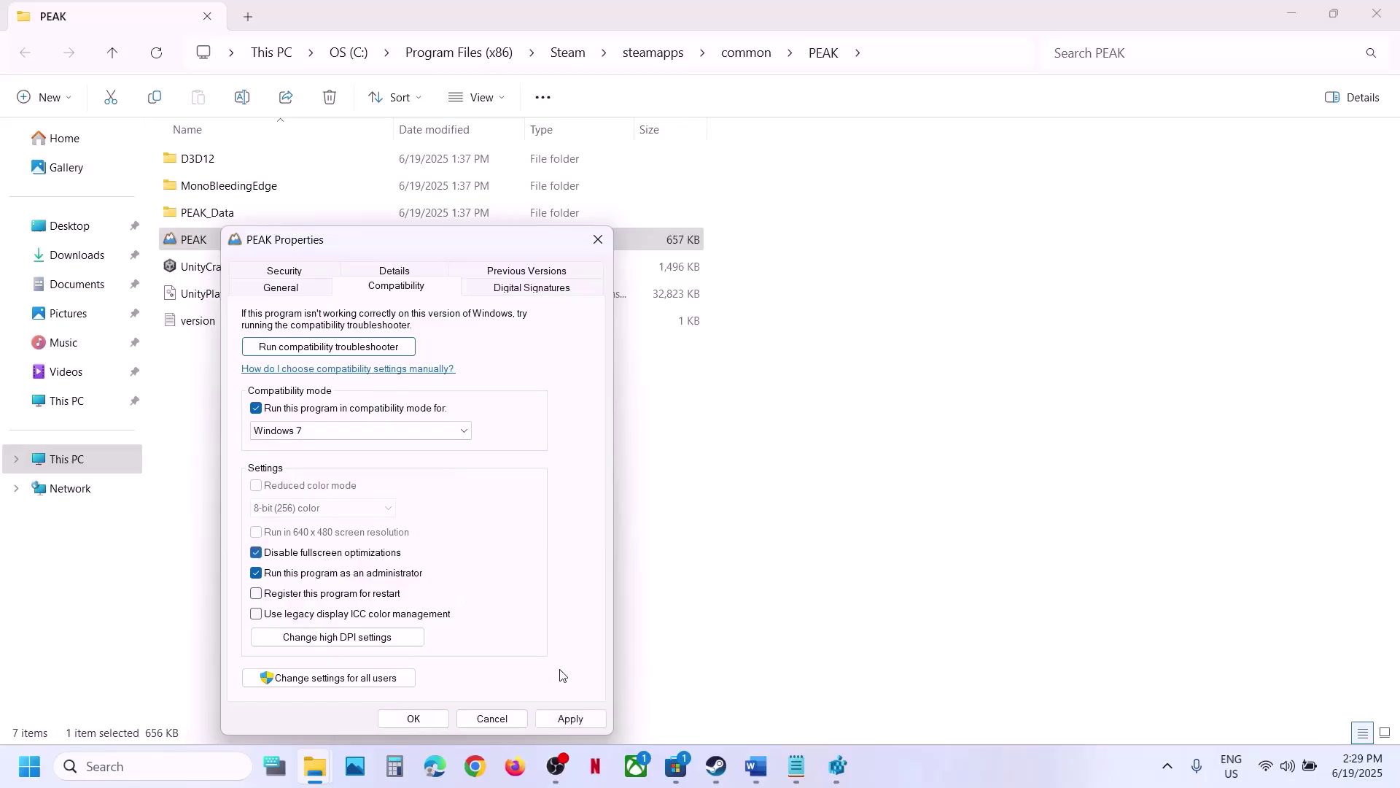
left_click(569, 718)
left_click(436, 721)
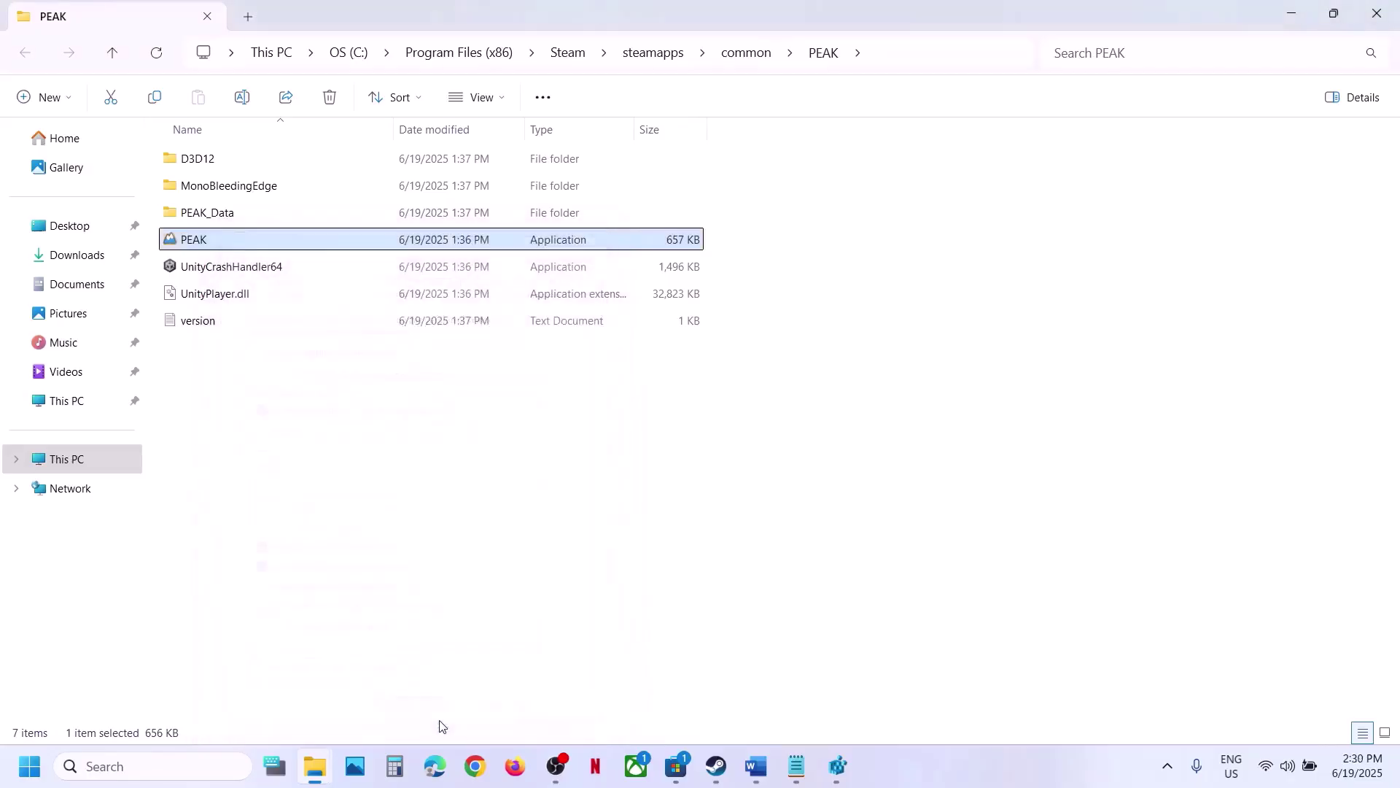
Step: Reopen the PEAK application's compatibility properties, turn off compatibility mode and the disabling of fullscreen optimizations, and apply the settings
right_click(276, 250)
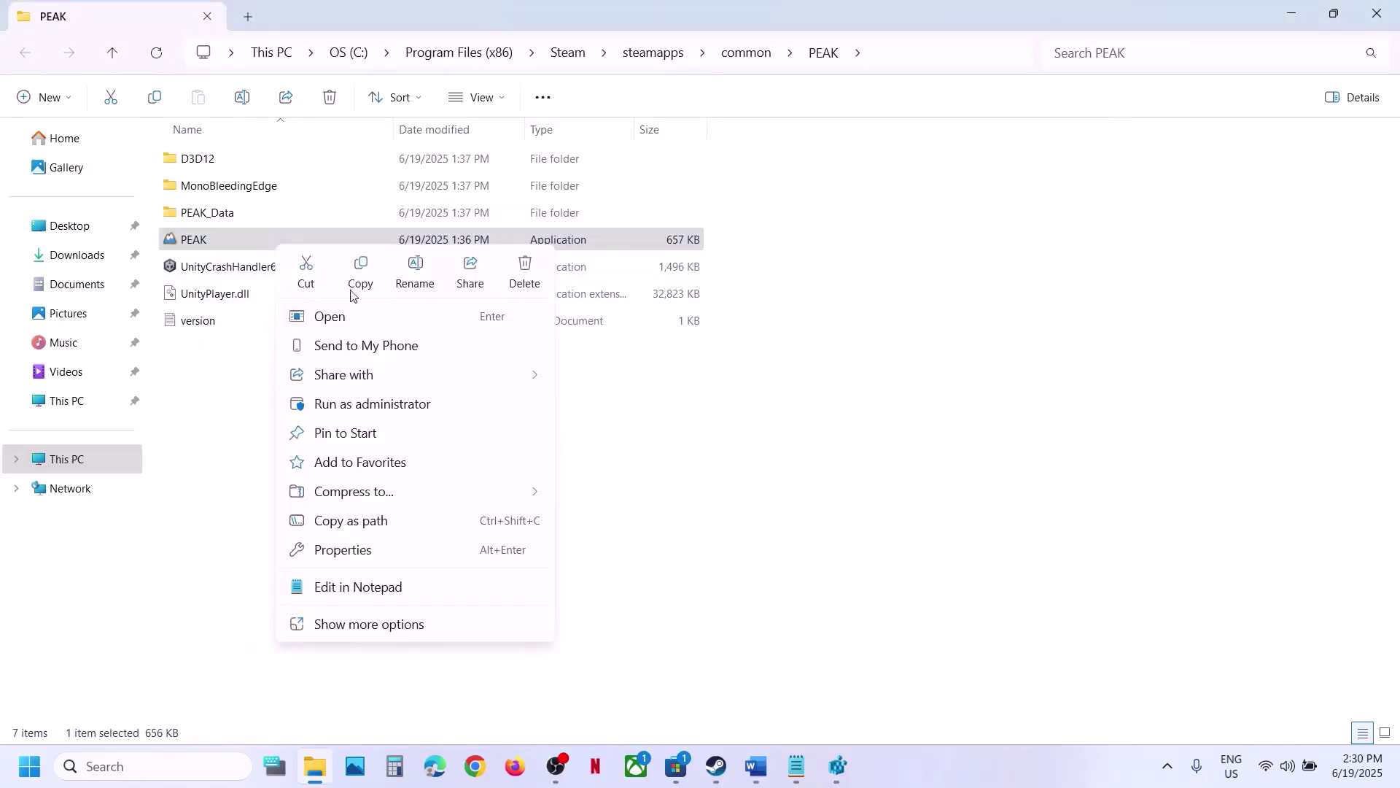
left_click(372, 549)
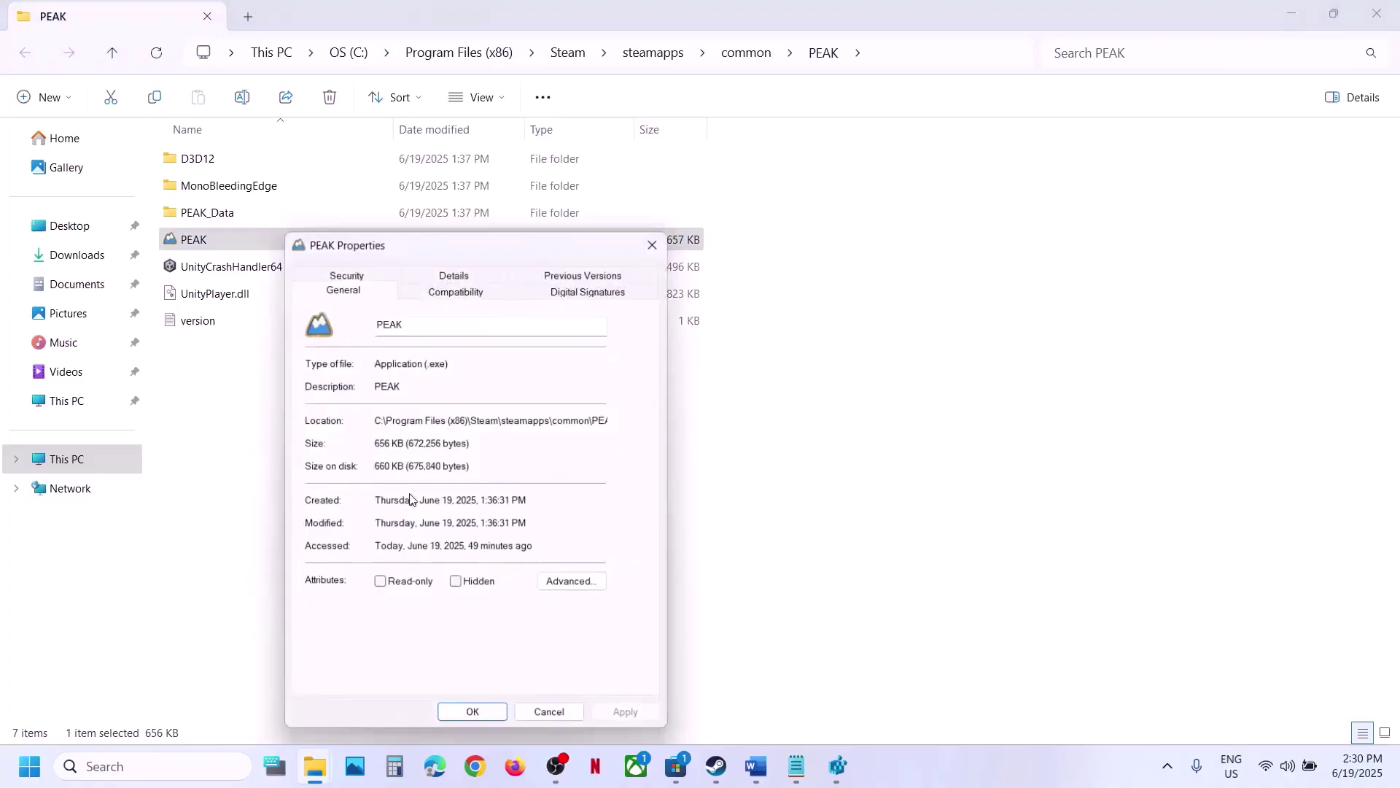
left_click(442, 295)
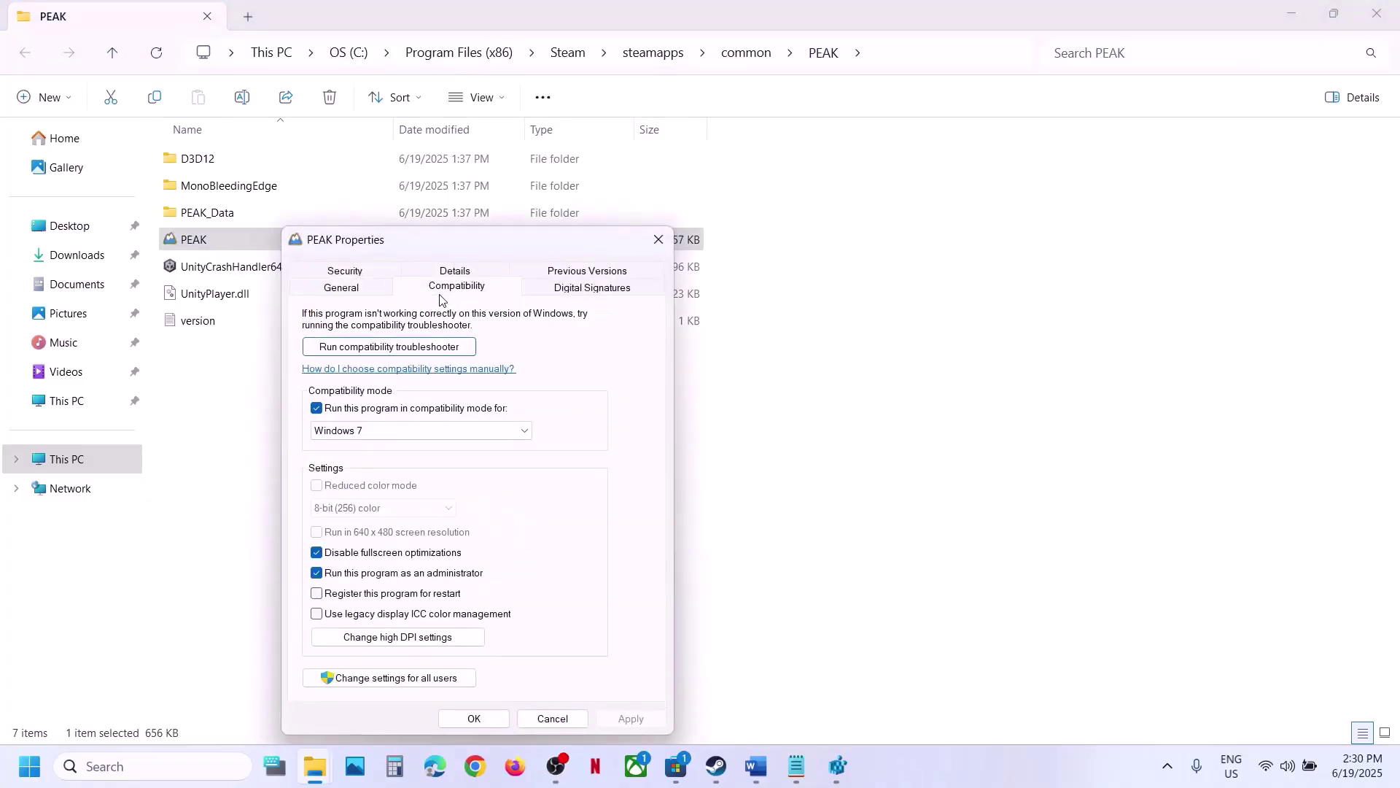
left_click(318, 410)
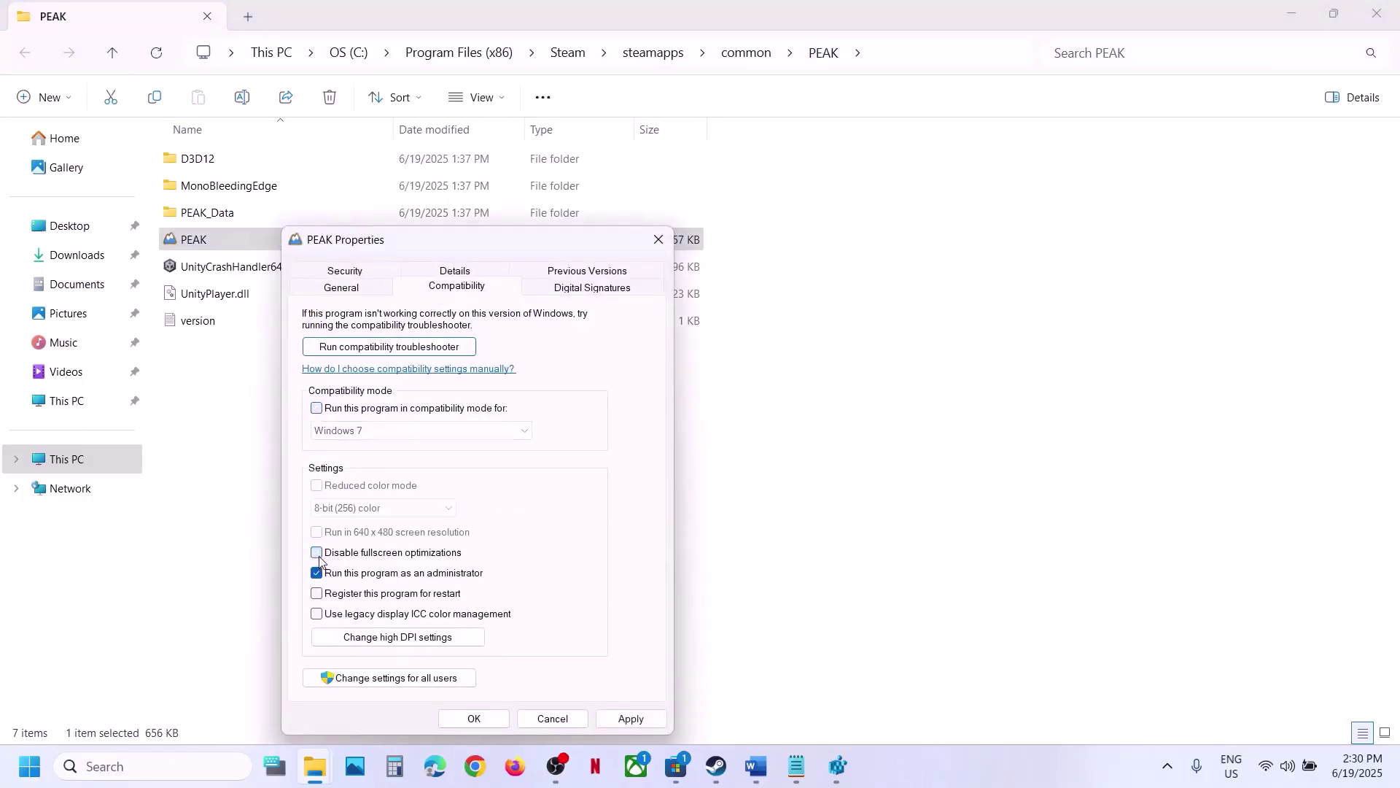
left_click(661, 721)
left_click(492, 719)
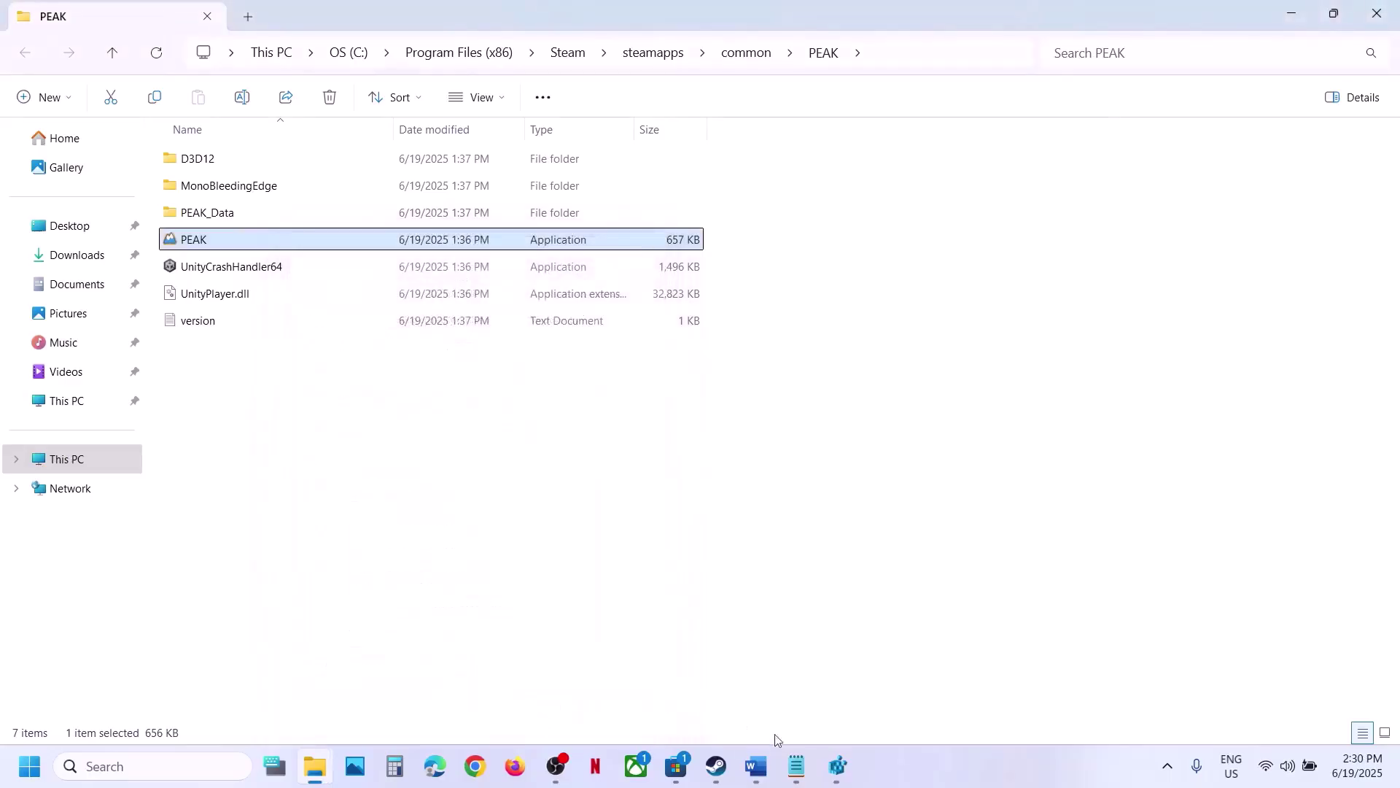
Step: Switch to the Word notes in full view and read step 7 about cleanly installing the latest graphics card driver
left_click(757, 766)
scroll(619, 484, "down", 3)
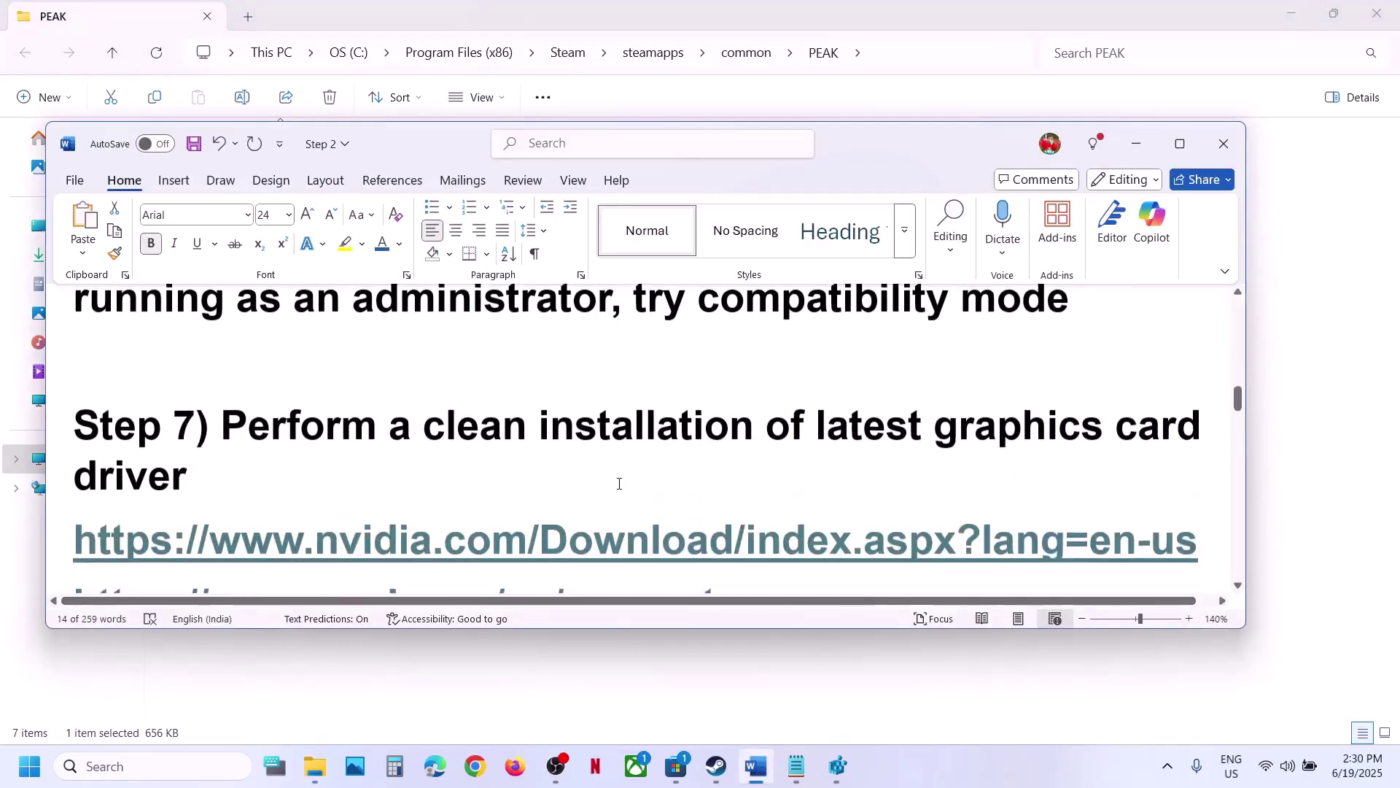
left_click(1180, 143)
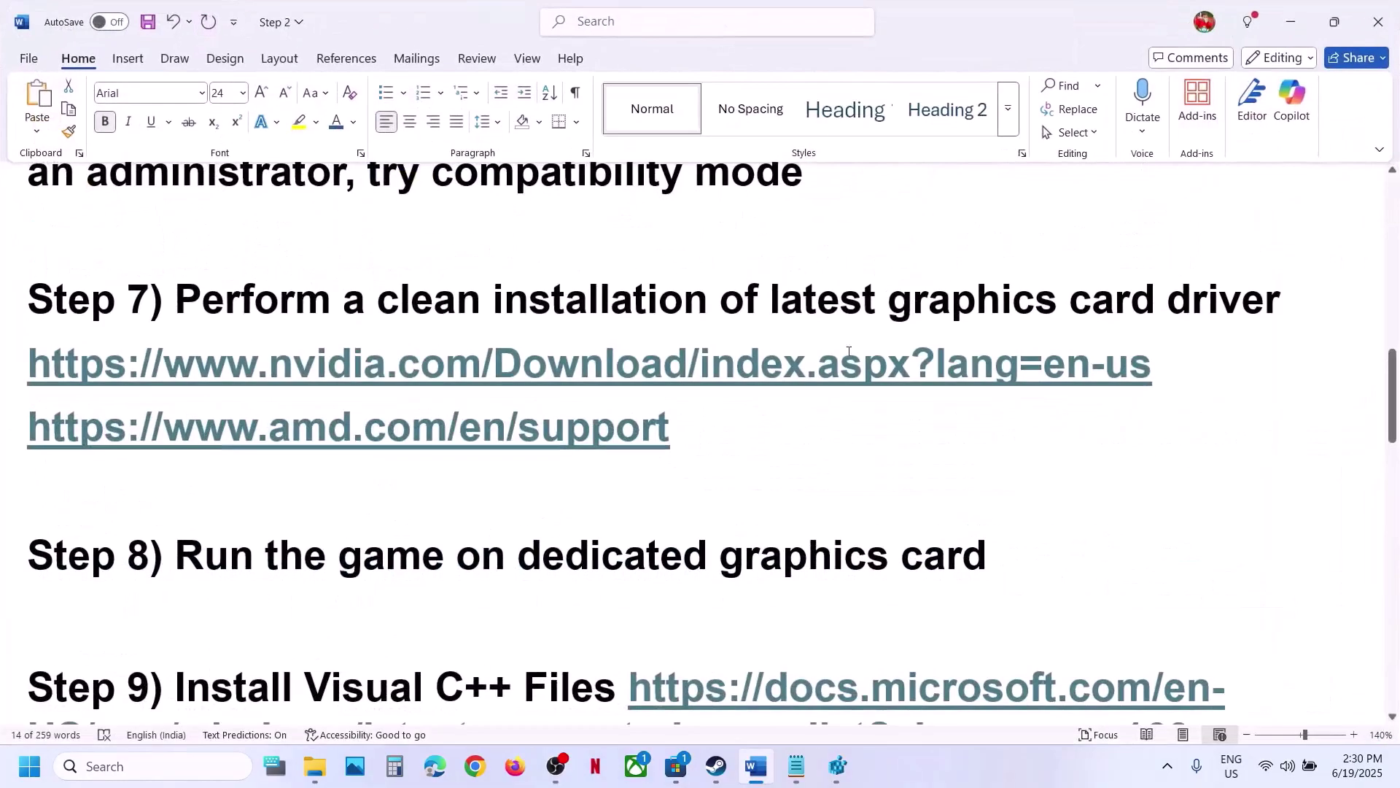
scroll(849, 352, "up", 2)
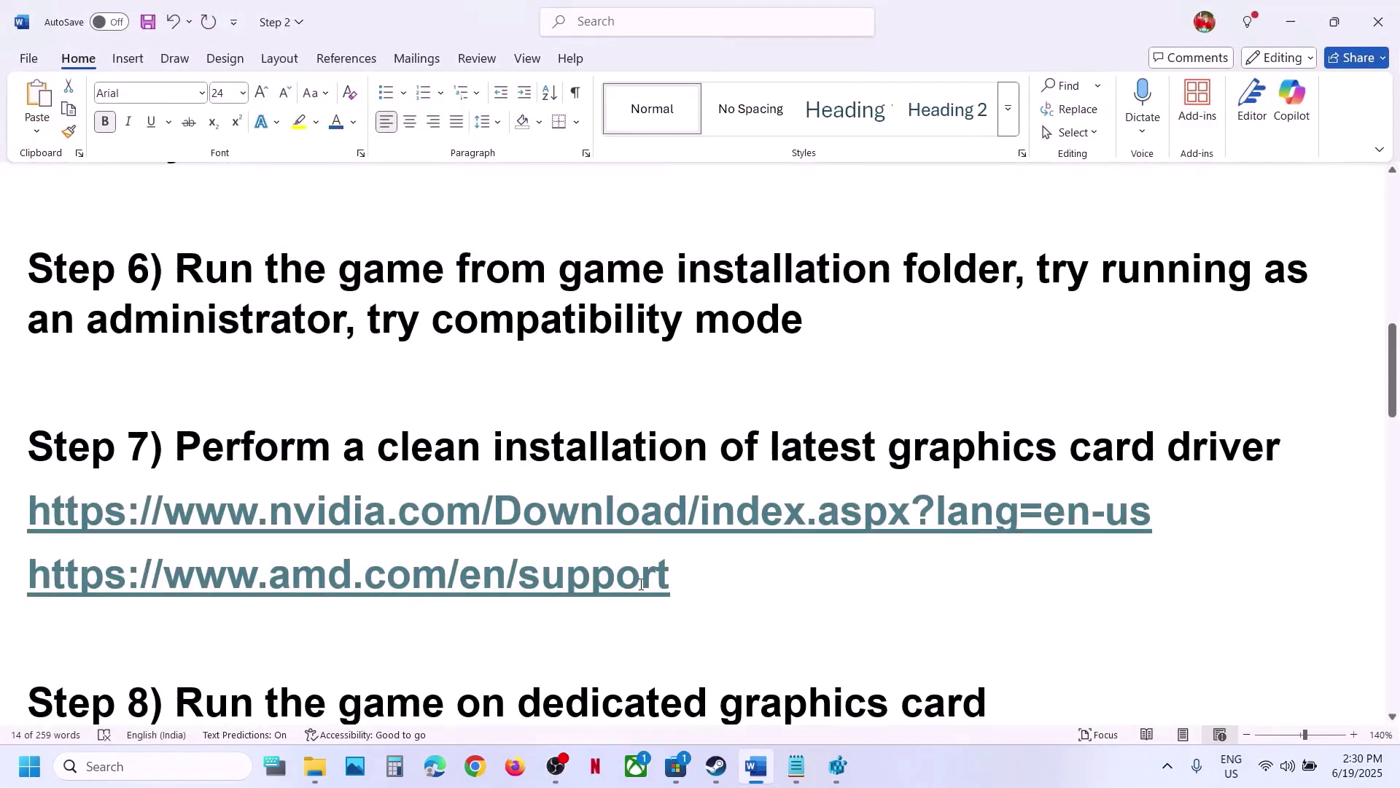
left_click(716, 773)
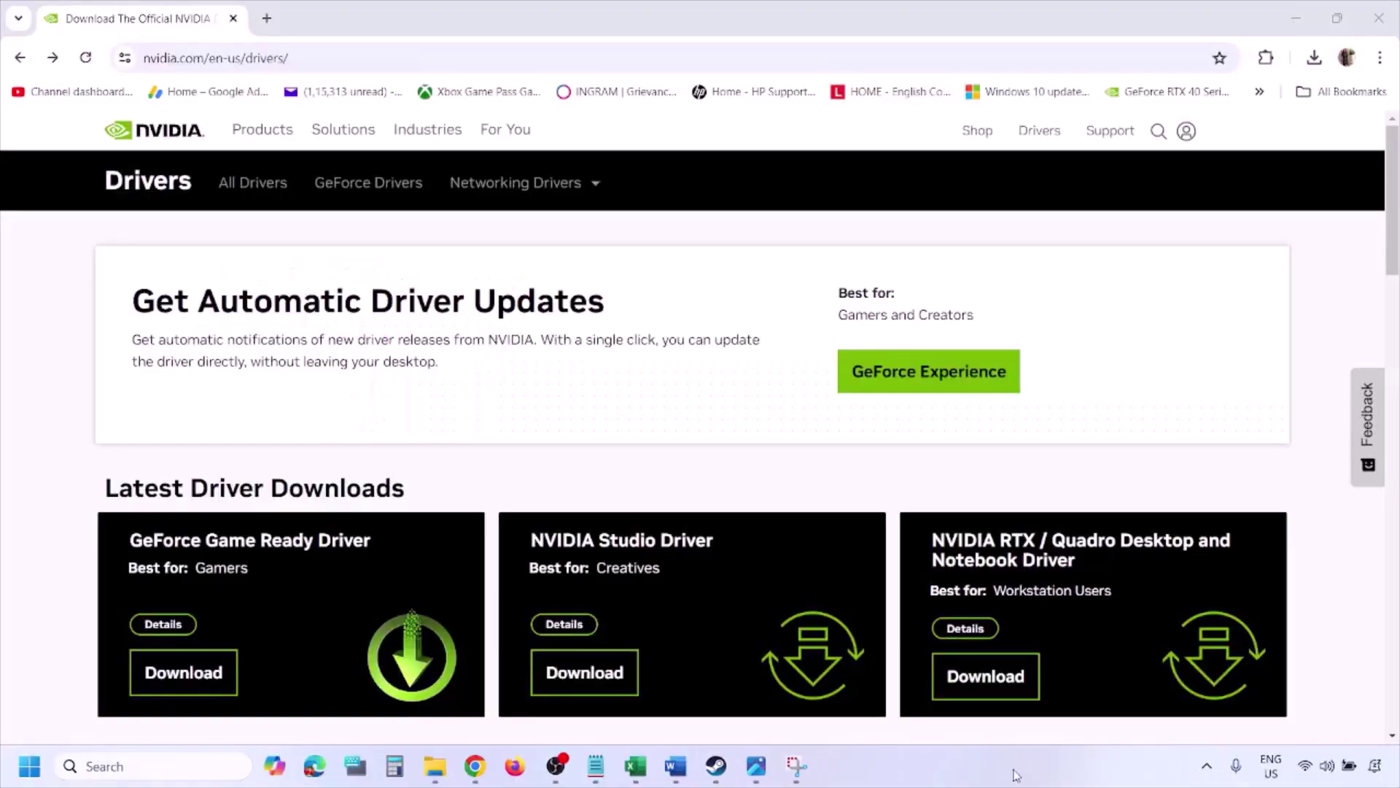
Step: In the manual driver search on NVIDIA's drivers page, choose Windows 11 as the operating system for the GeForce RTX 3050 Laptop GPU
scroll(327, 446, "down", 8)
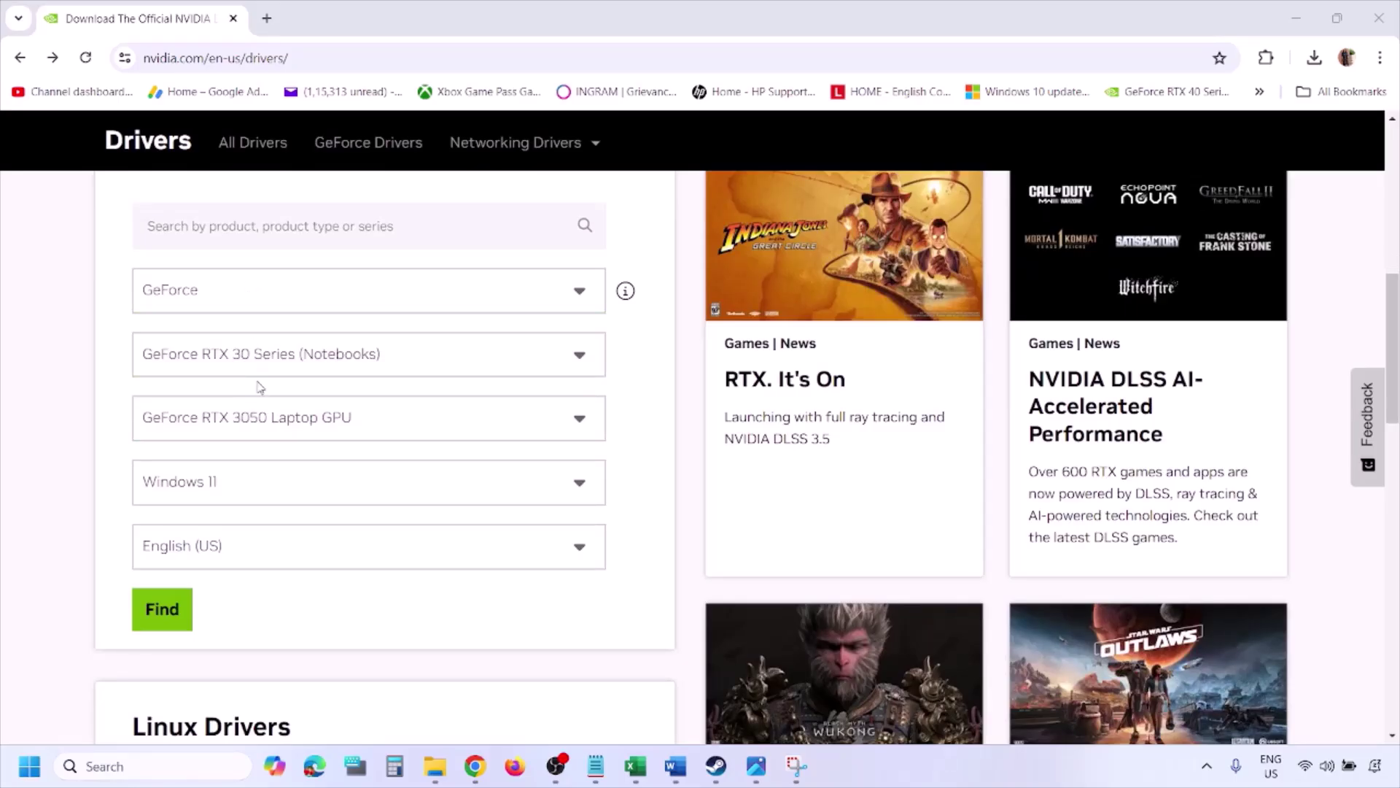
left_click(231, 485)
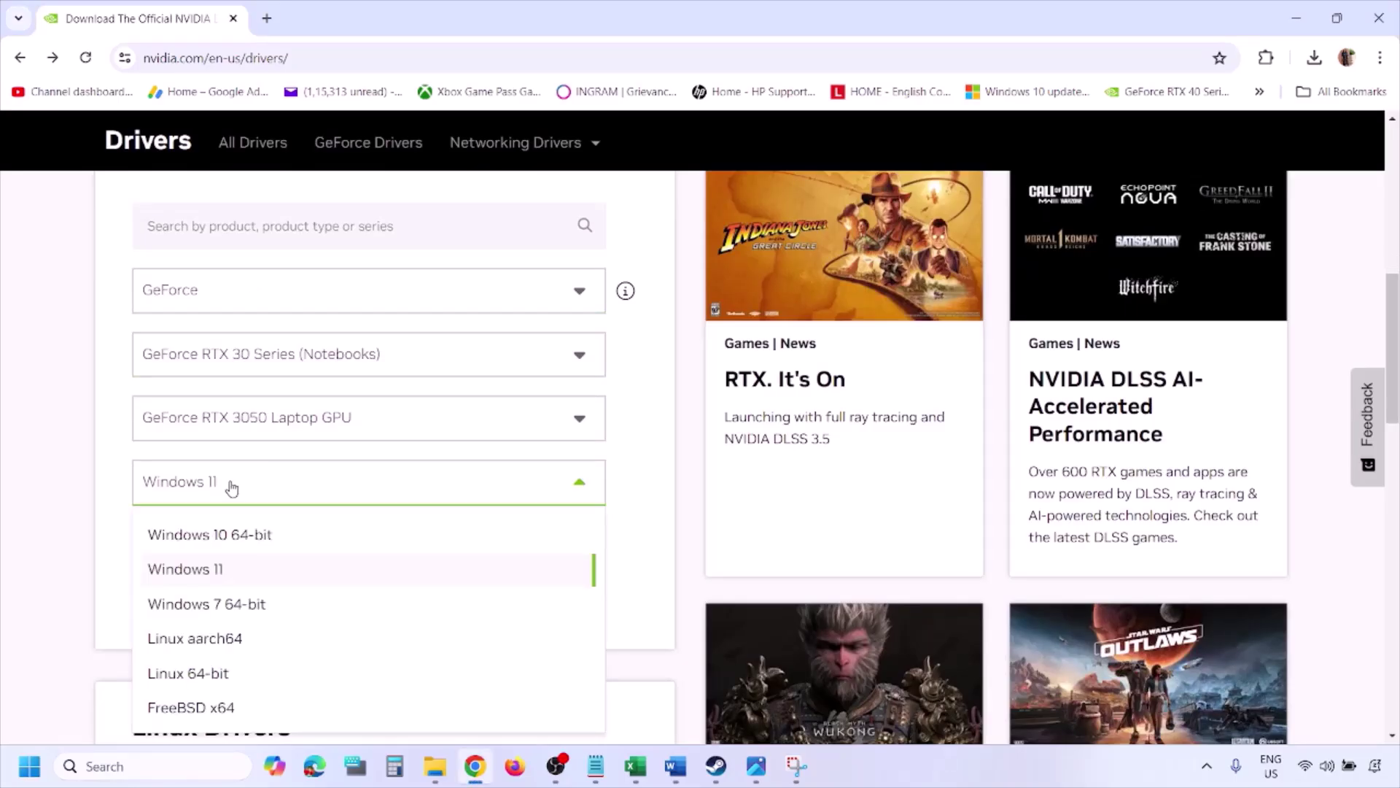
left_click(207, 570)
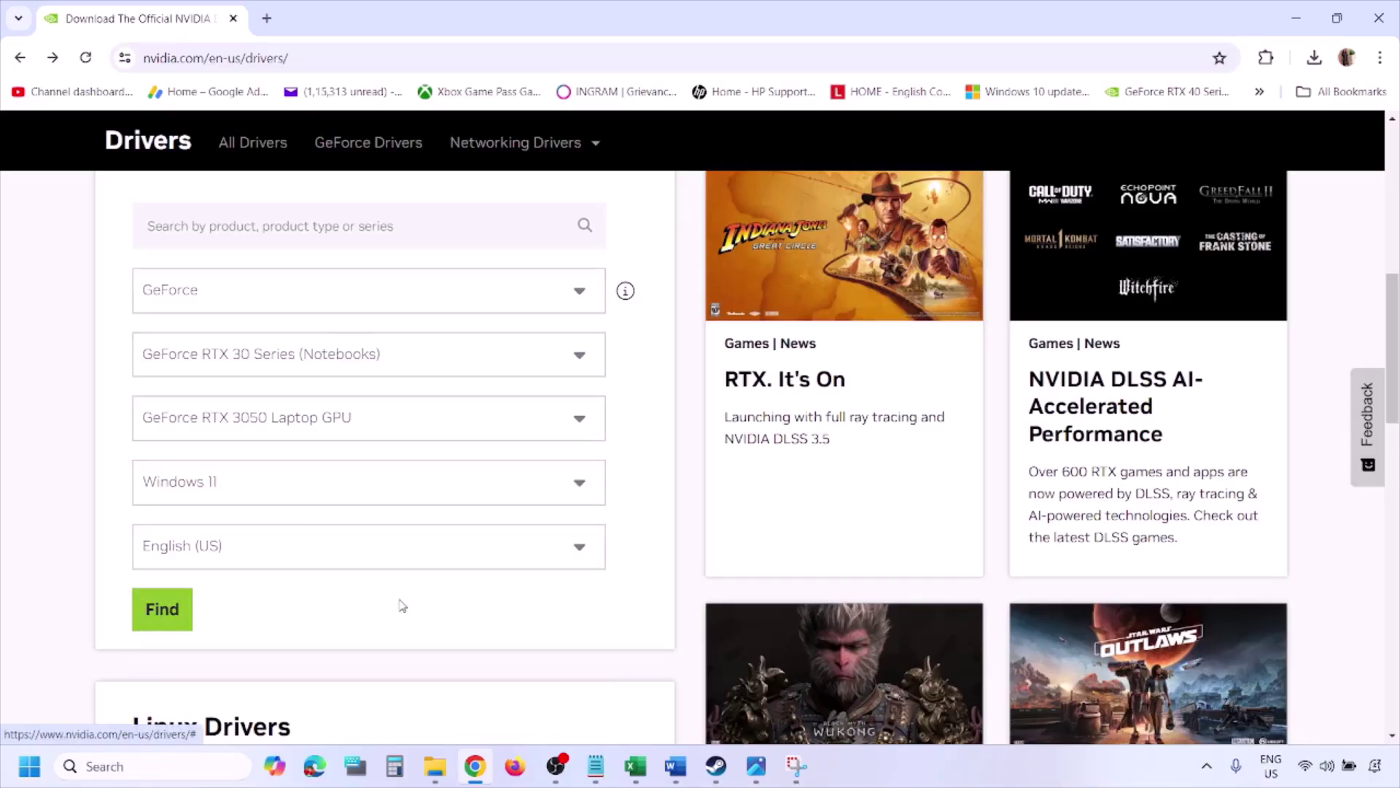
Step: Review images 1.png to 5.png on downloading and cleanly installing the NVIDIA driver, and bring up the Windows restart option without restarting
left_click(757, 772)
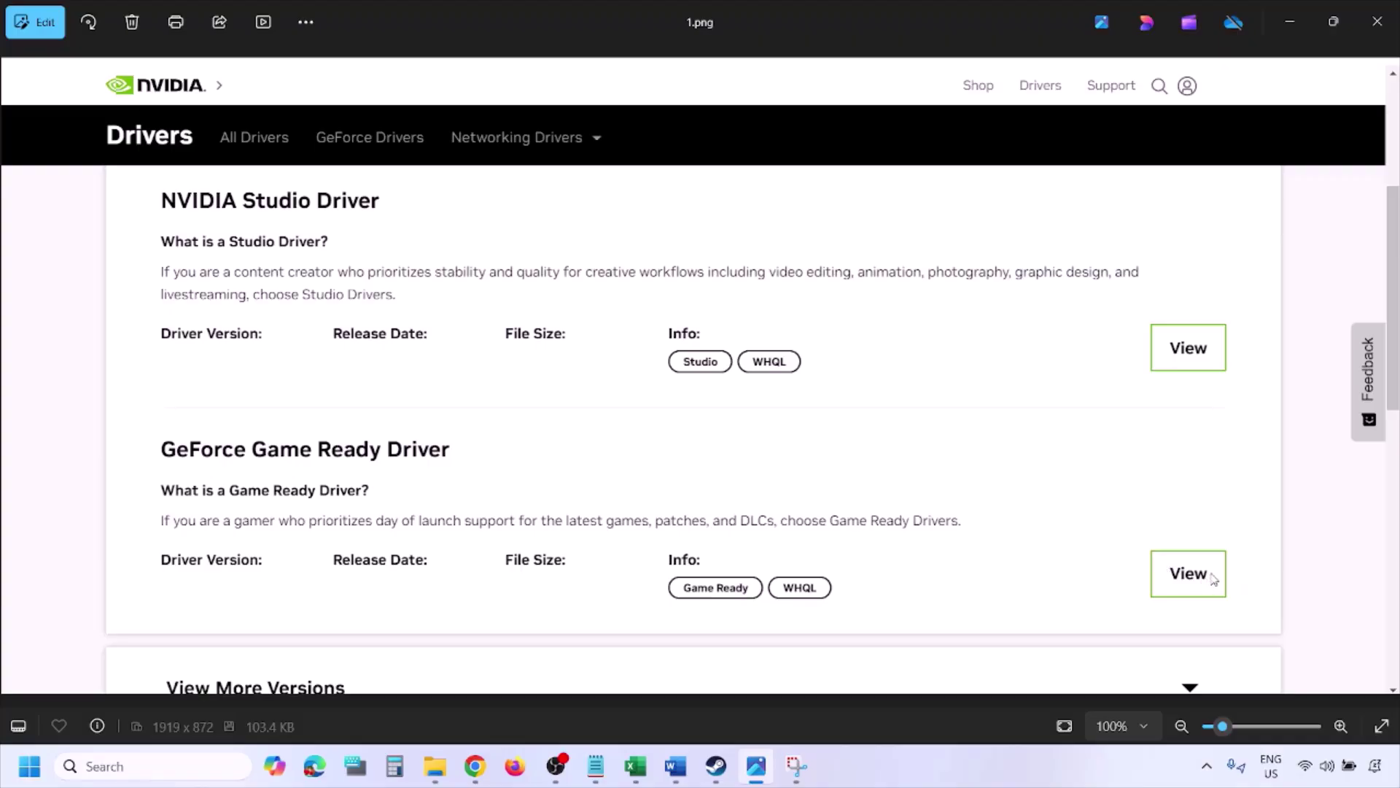
key("Right")
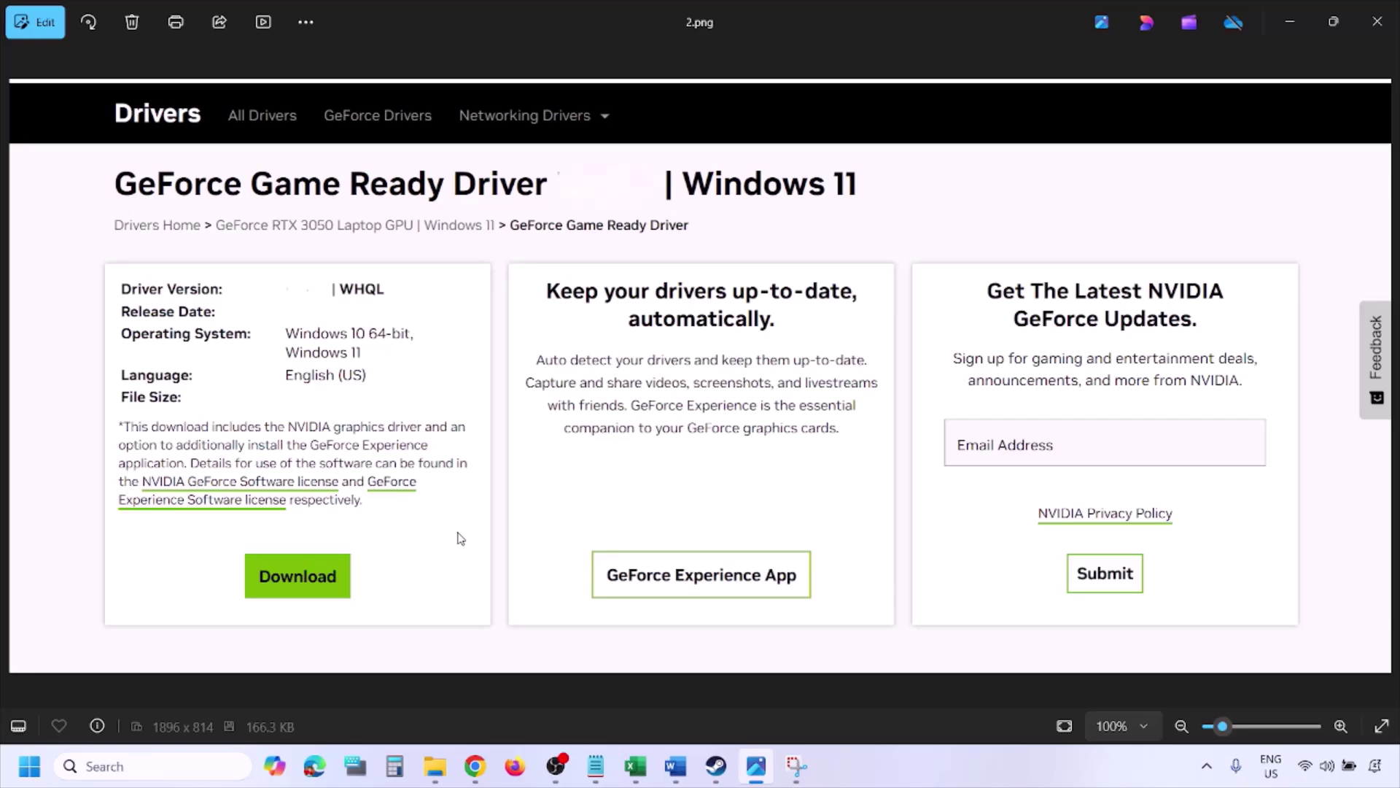
key("Right")
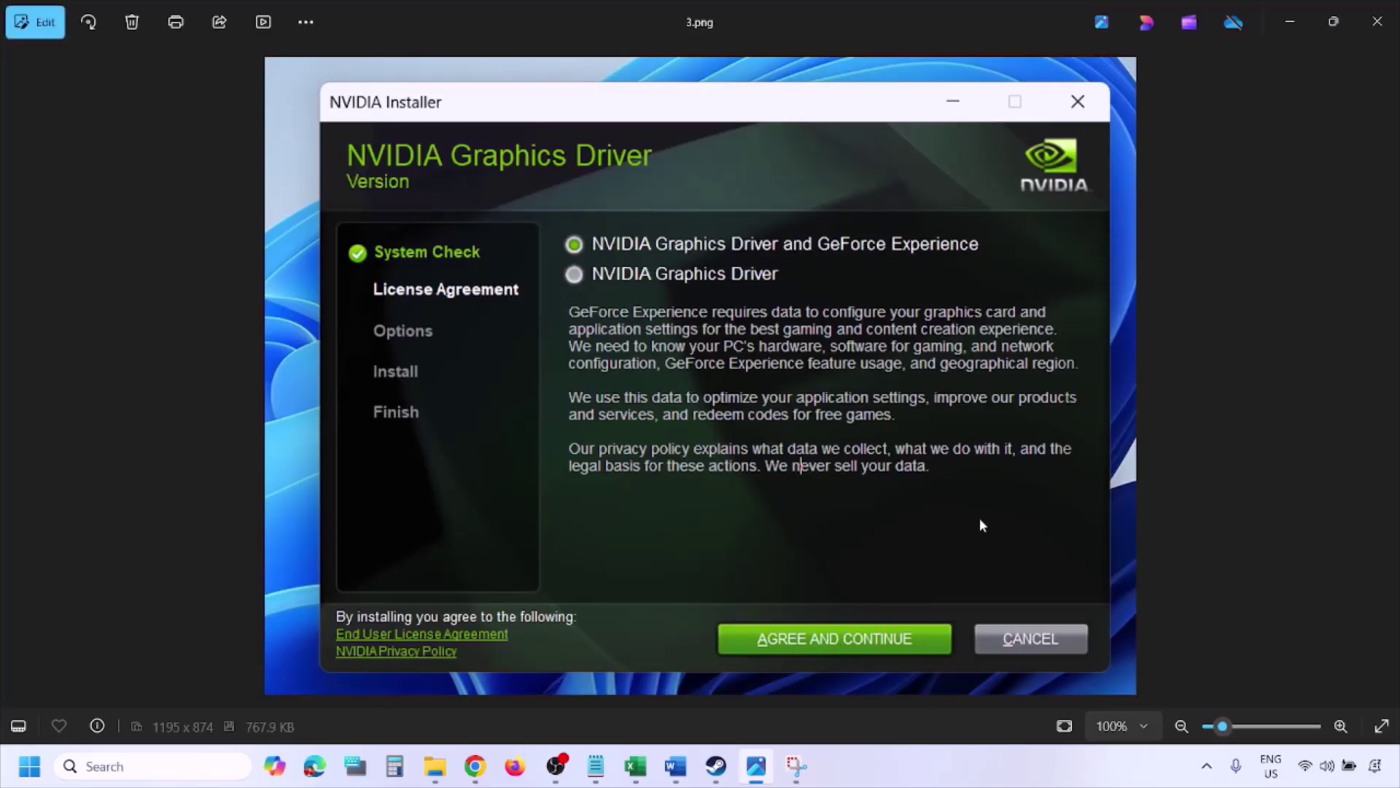
key("Right")
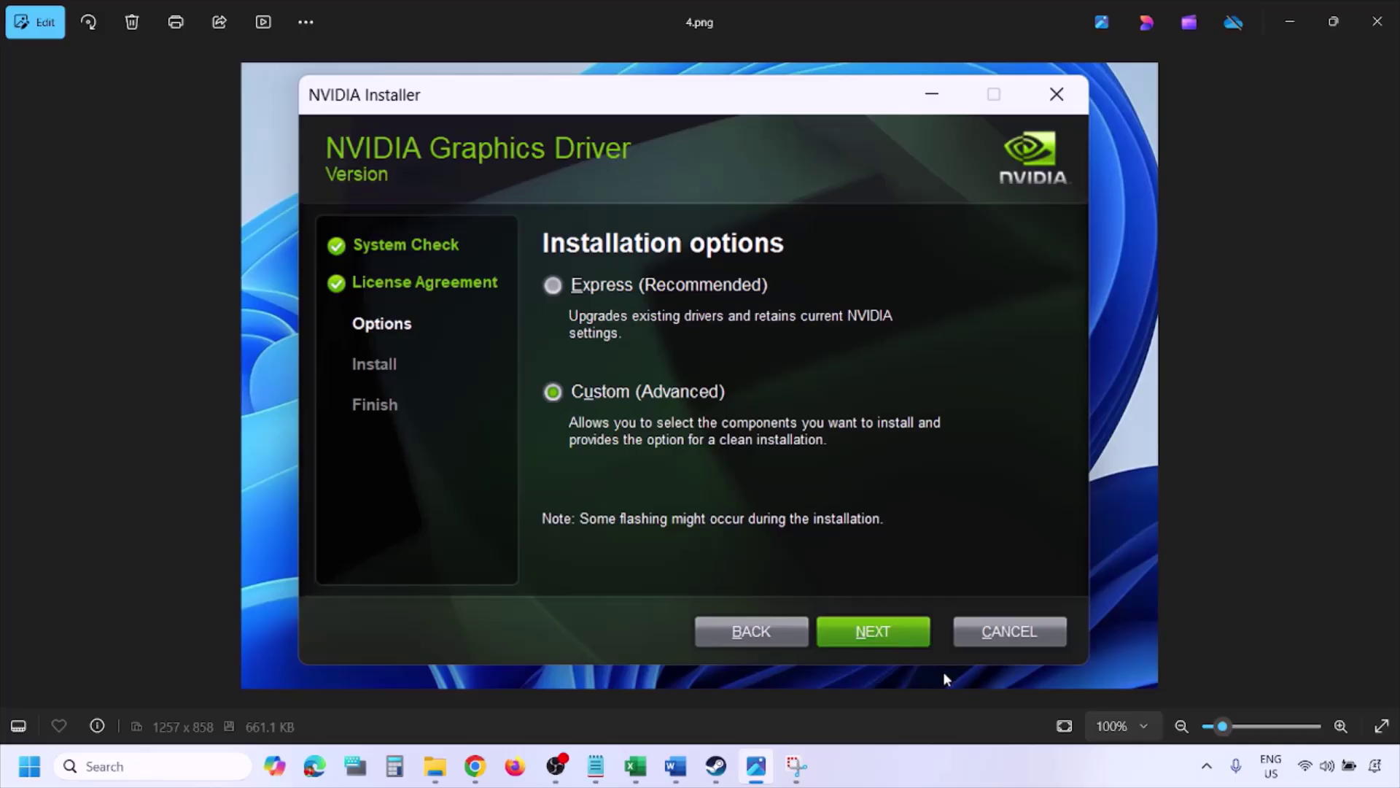
key("Right")
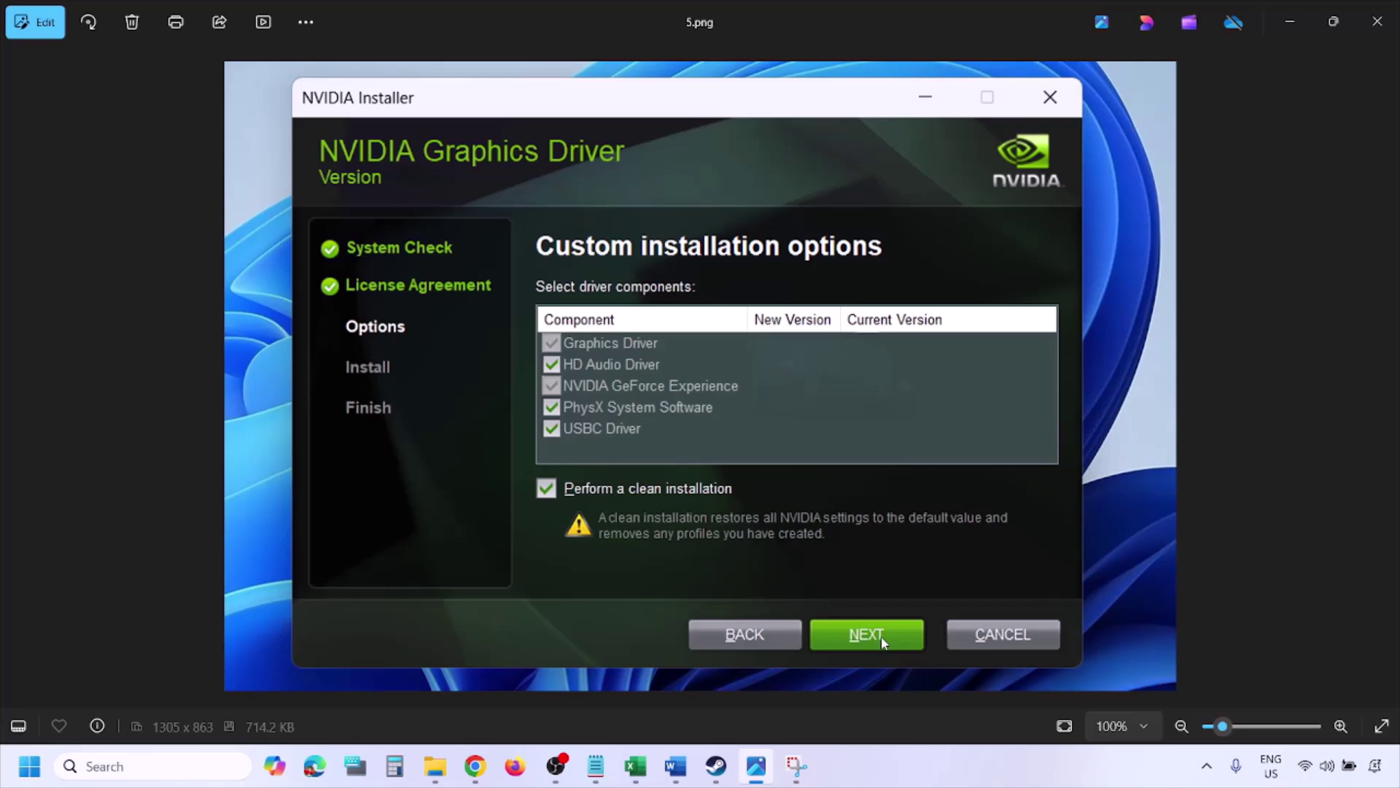
left_click(29, 766)
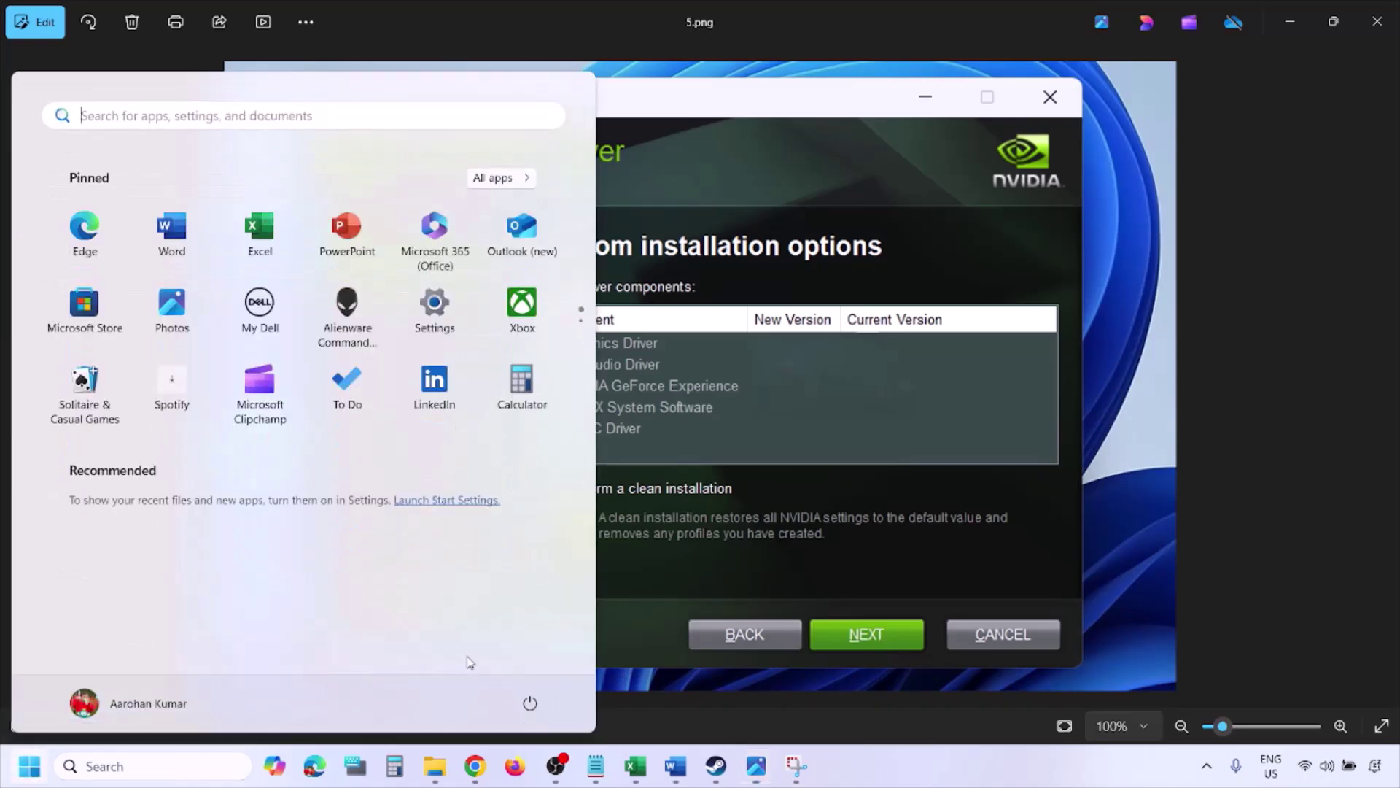
left_click(537, 710)
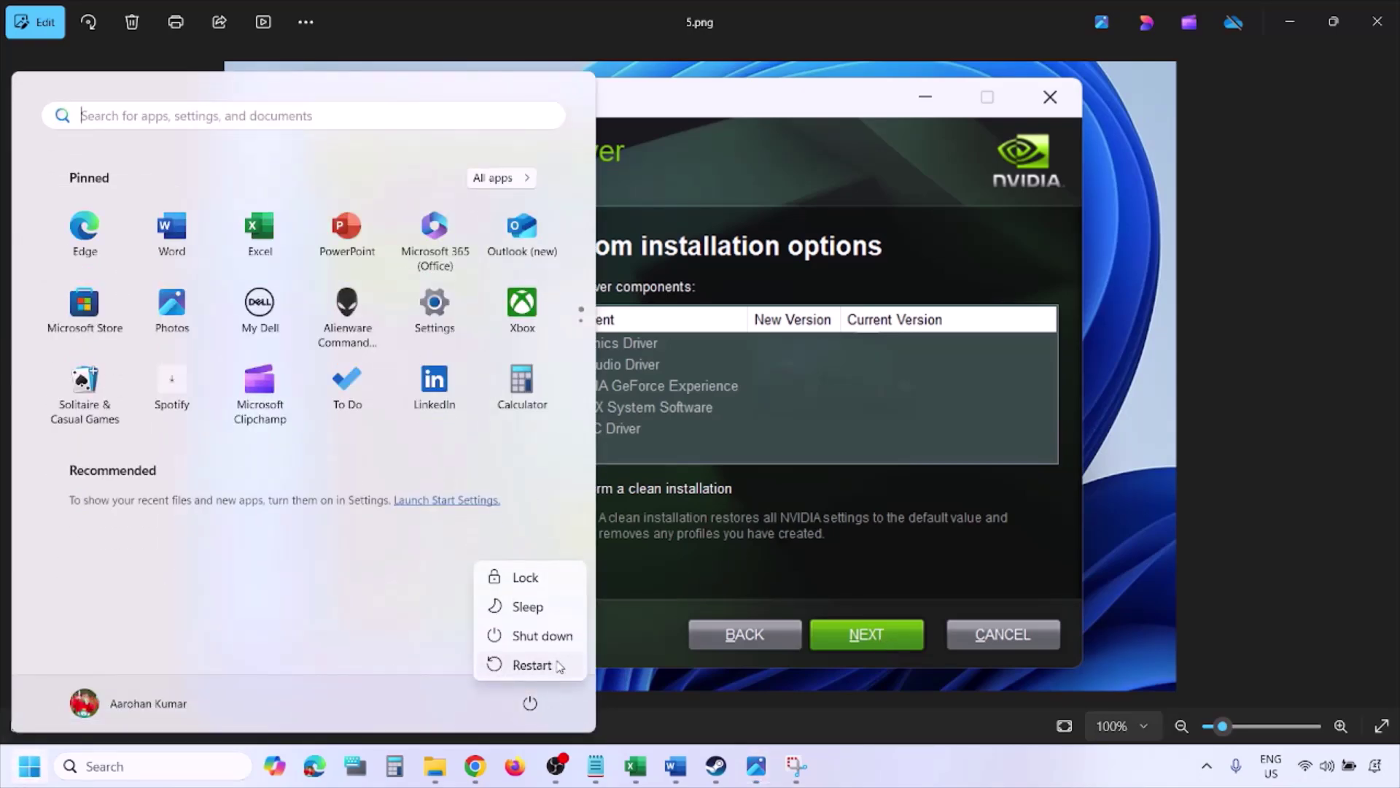
left_click(955, 775)
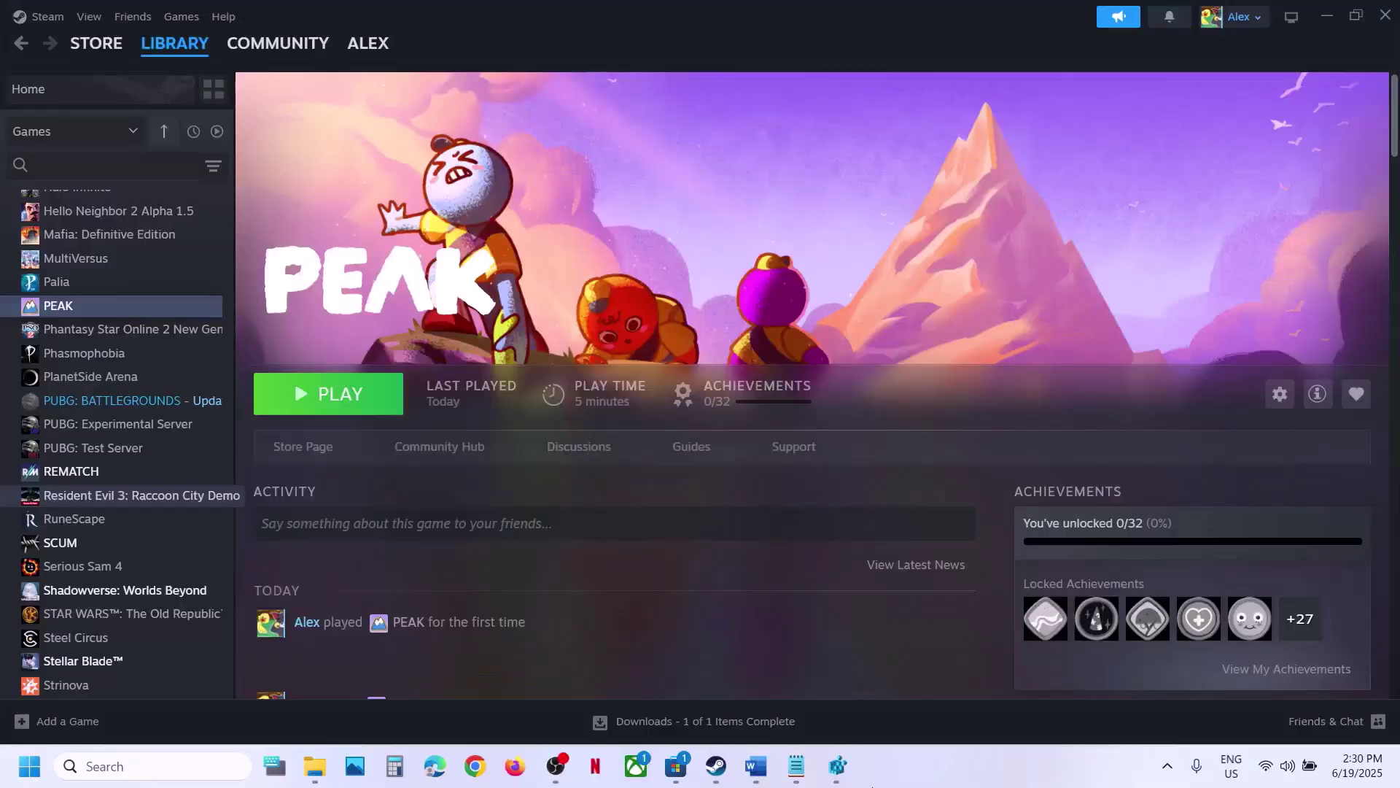
Step: Return to the Word notes, highlight the AMD support link in step 7, and copy the word "graphics" from step 8
left_click(755, 766)
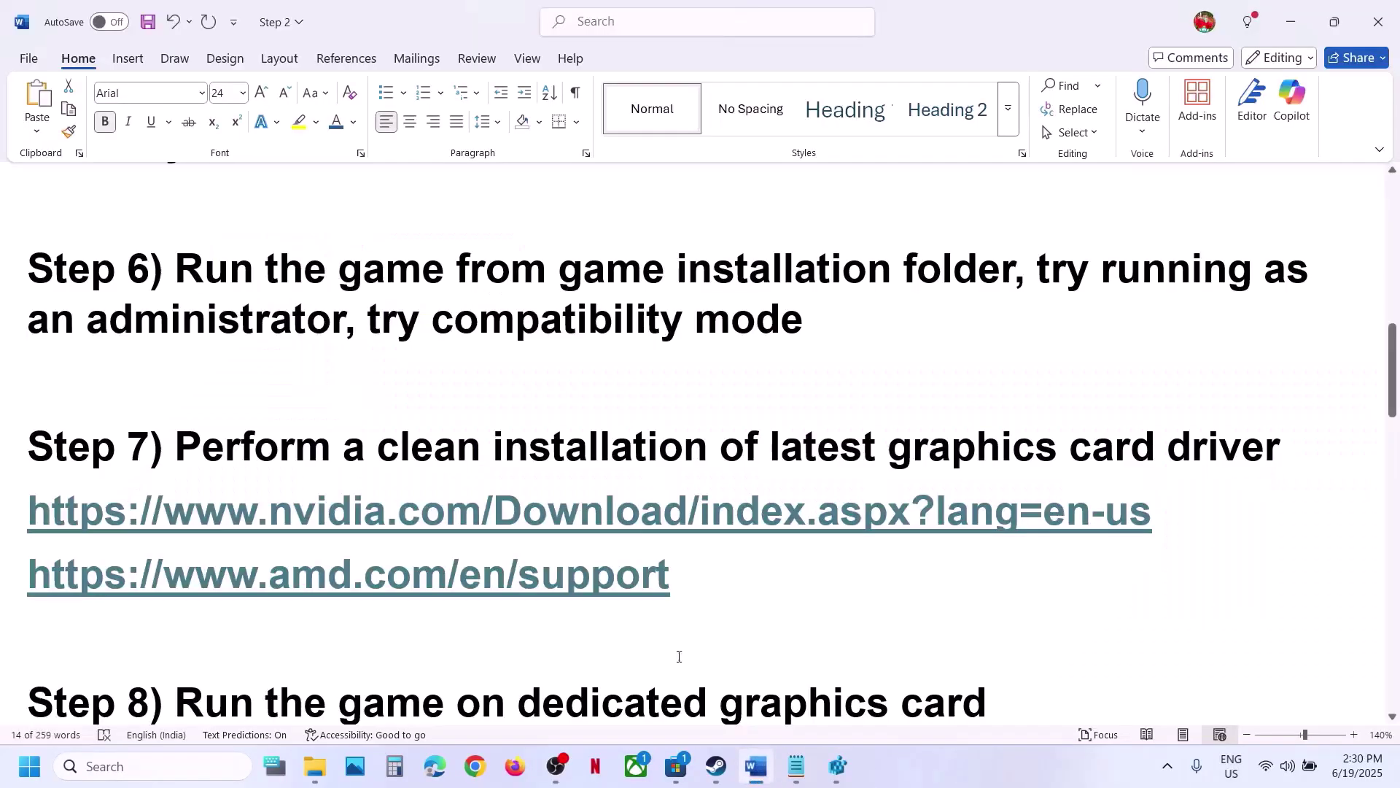
left_click_drag(116, 584, 686, 584)
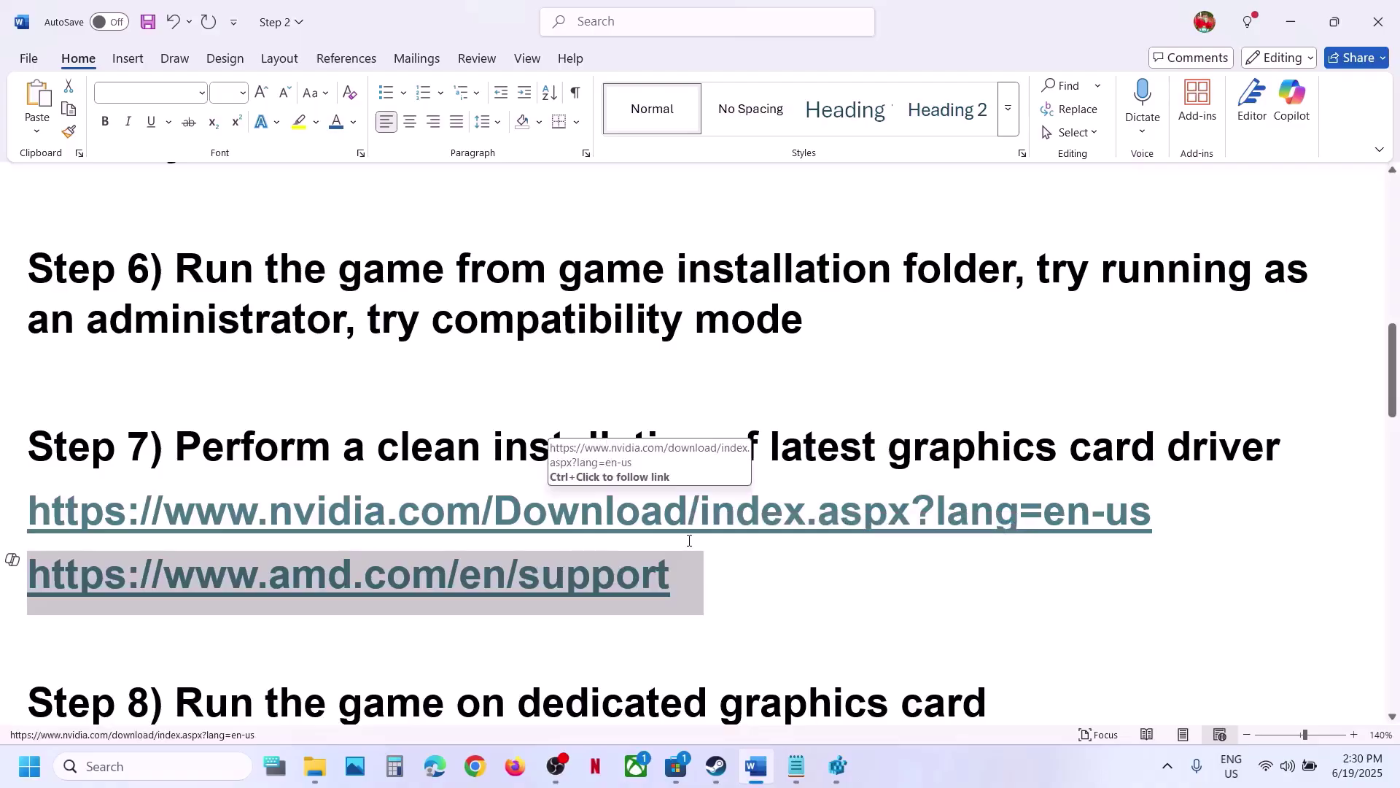
scroll(689, 540, "down", 2)
double_click(780, 617)
key("ctrl+c")
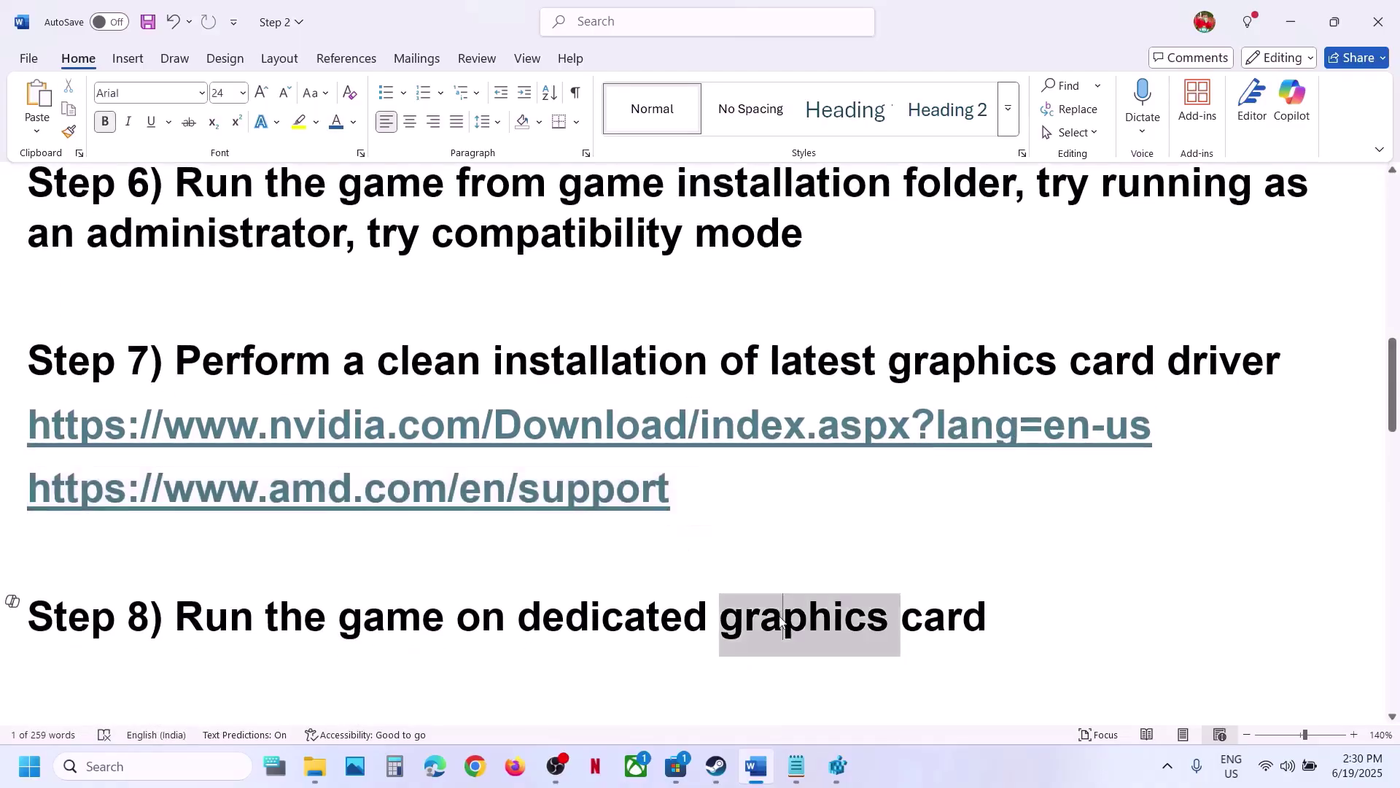
Step: Search Windows for the copied word "graphics" and open Graphics settings
left_click(211, 766)
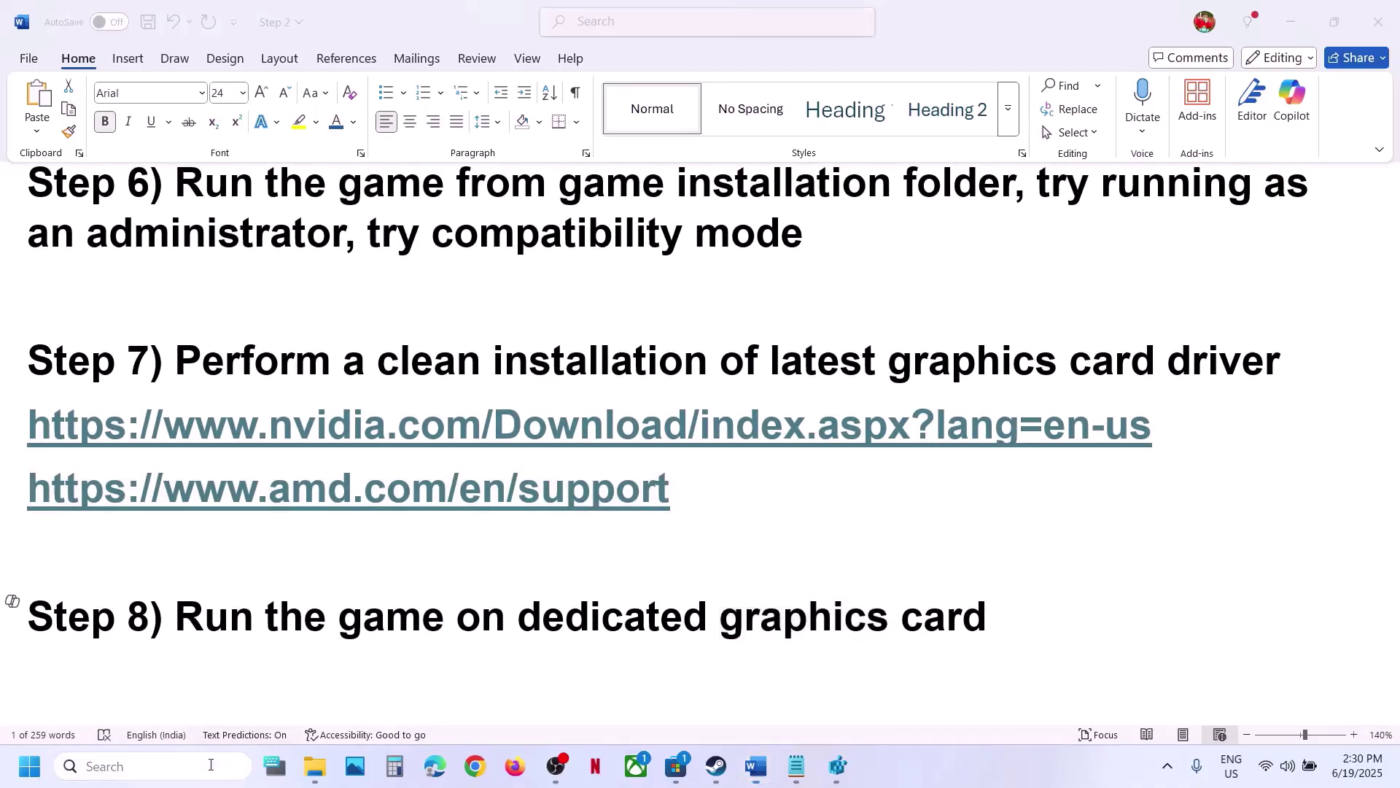
key("ctrl+v")
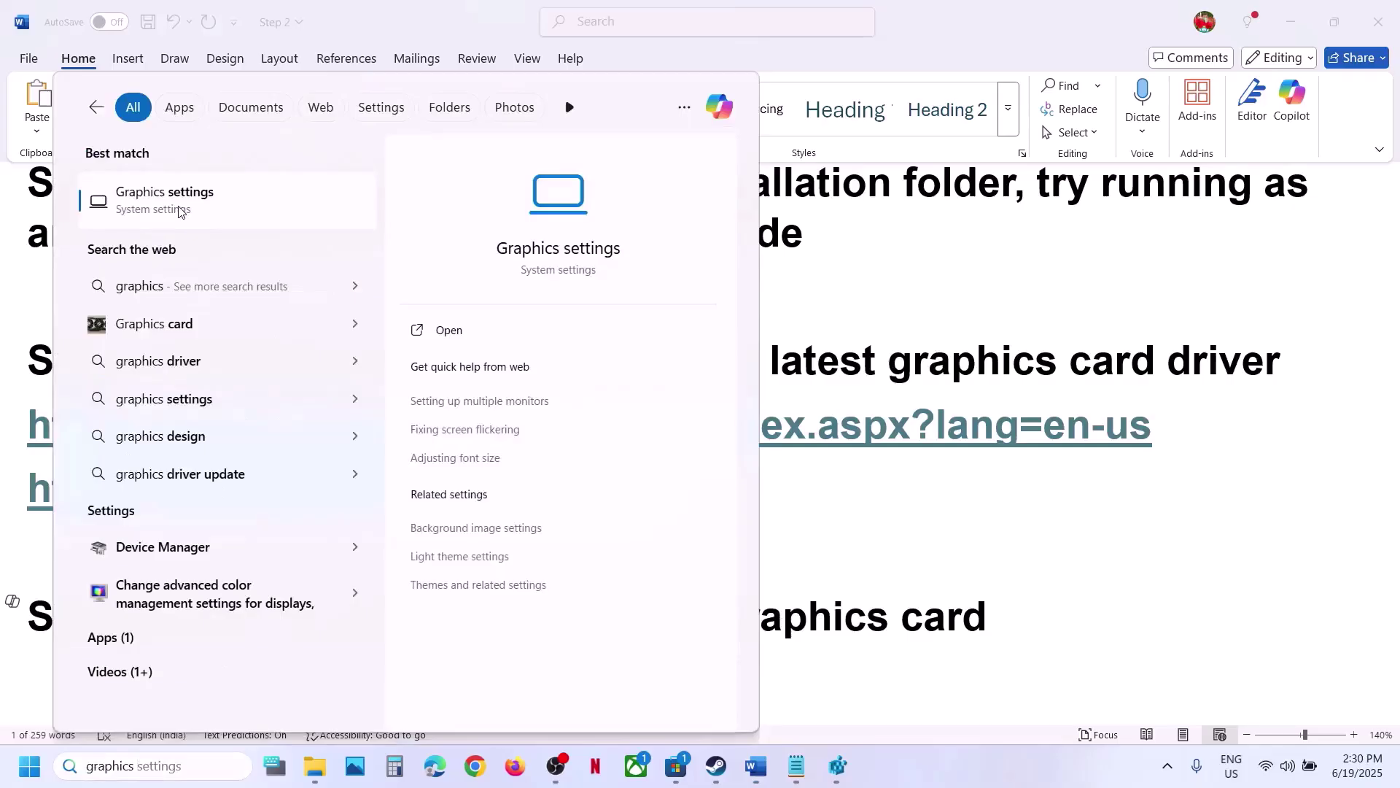
left_click(181, 211)
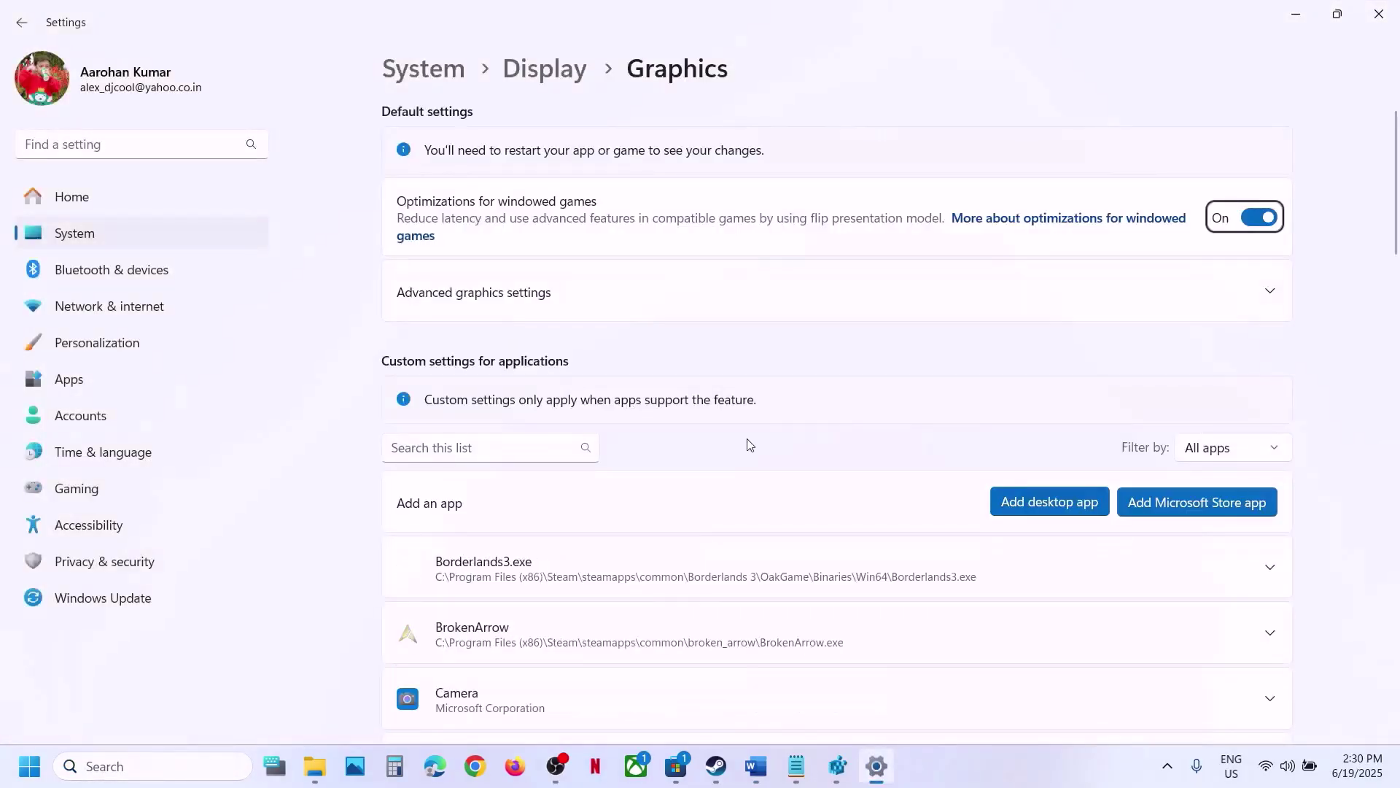
Step: Add the PEAK application from Steam's steamapps\common\PEAK folder as a desktop app in the custom graphics settings
left_click(1039, 511)
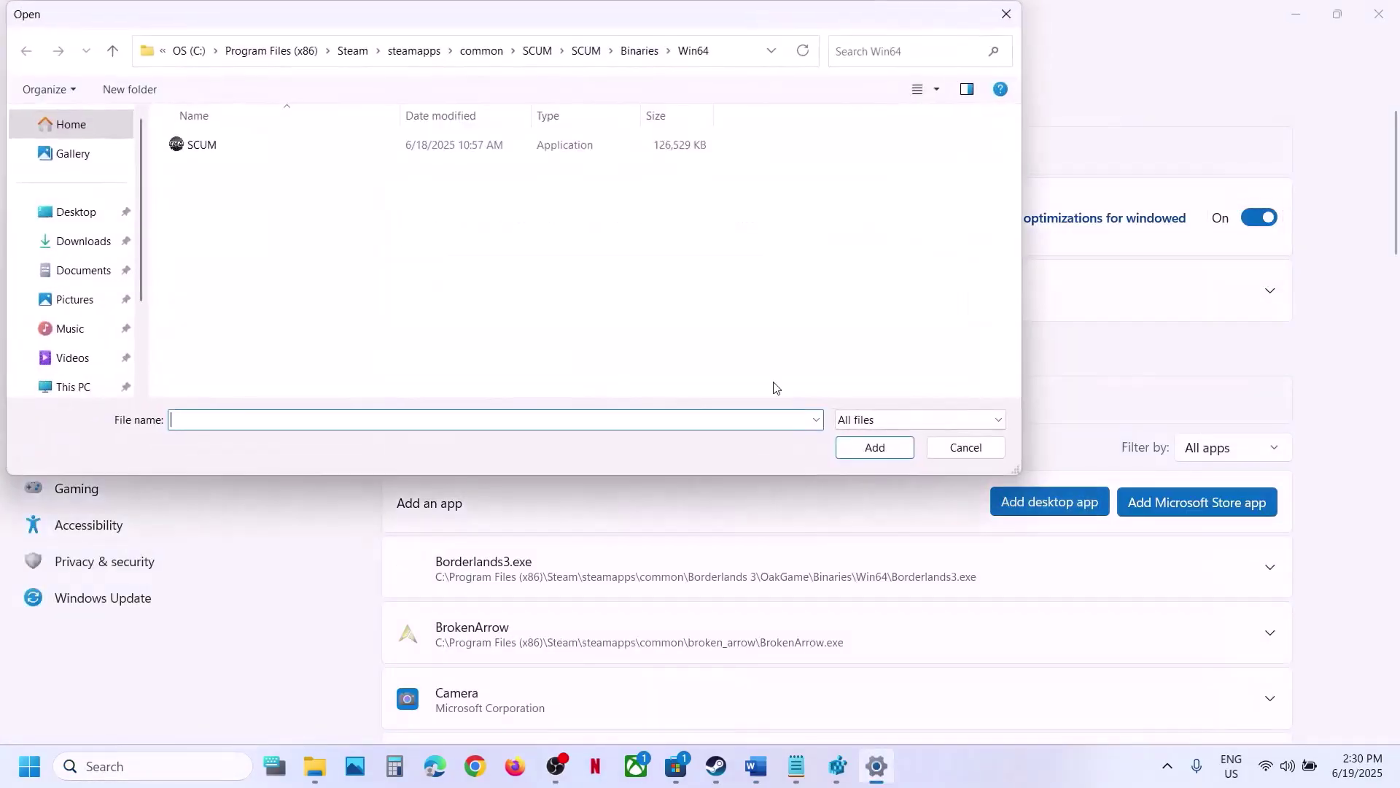
left_click(482, 51)
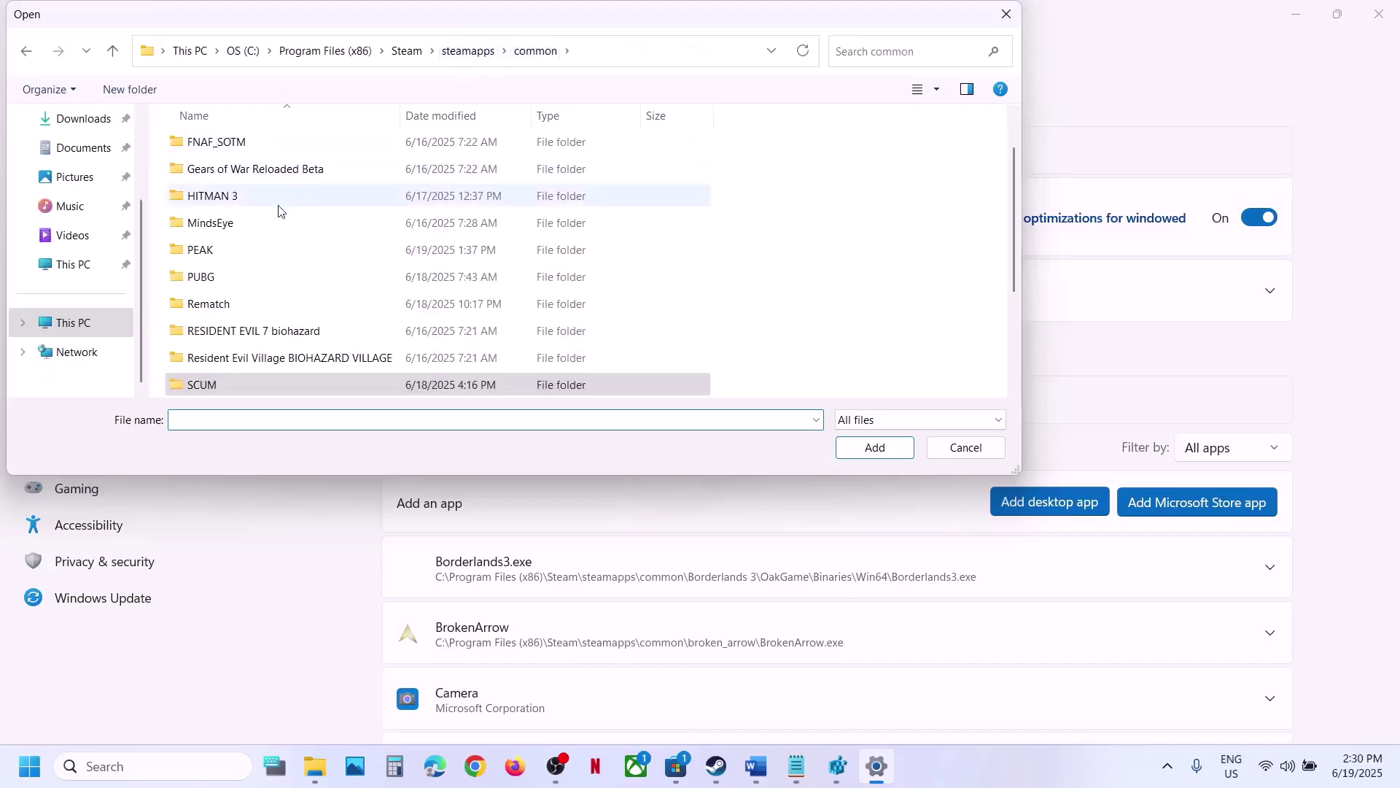
double_click(233, 249)
left_click(195, 227)
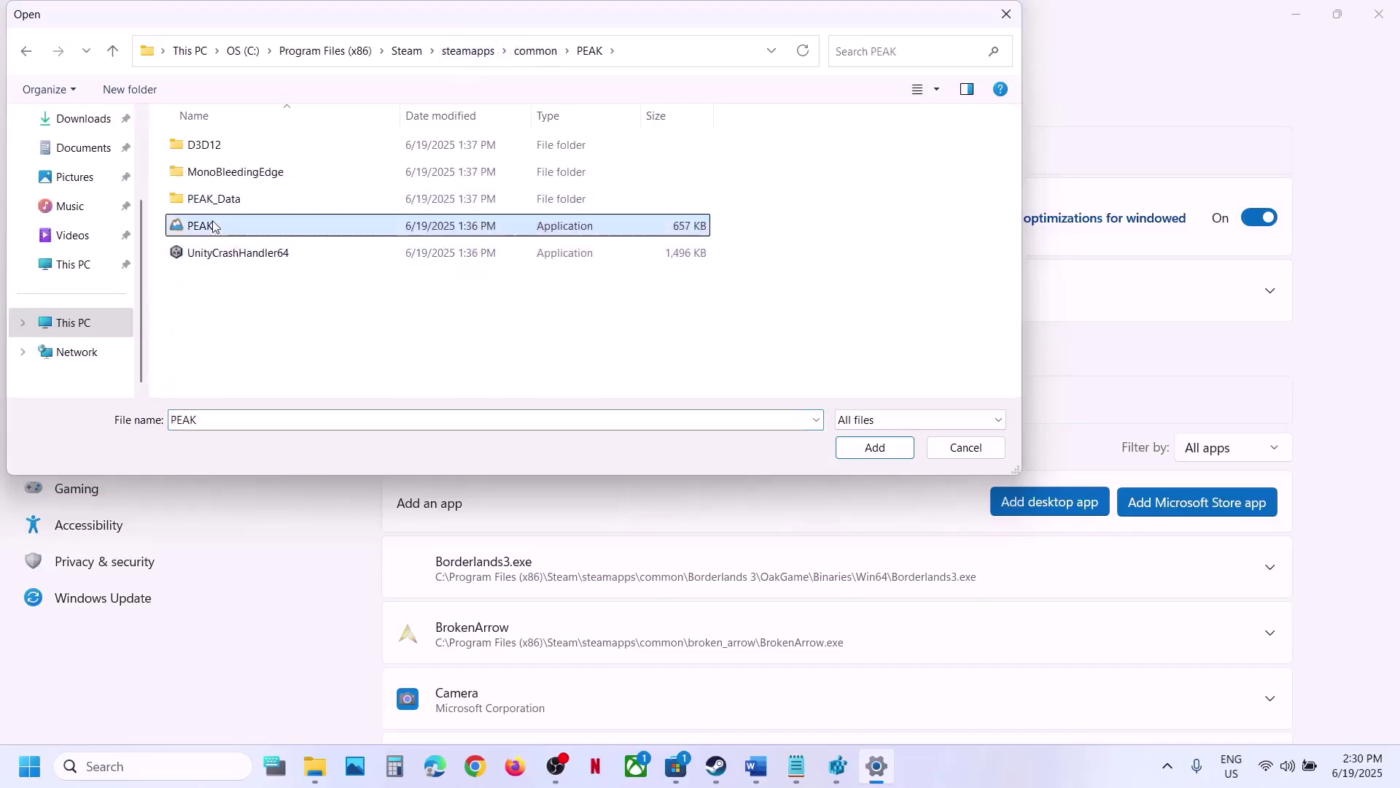
left_click(872, 447)
Step: Set PEAK's GPU preference to High Performance (NVIDIA GeForce RTX 3050 Laptop GPU)
scroll(795, 514, "down", 5)
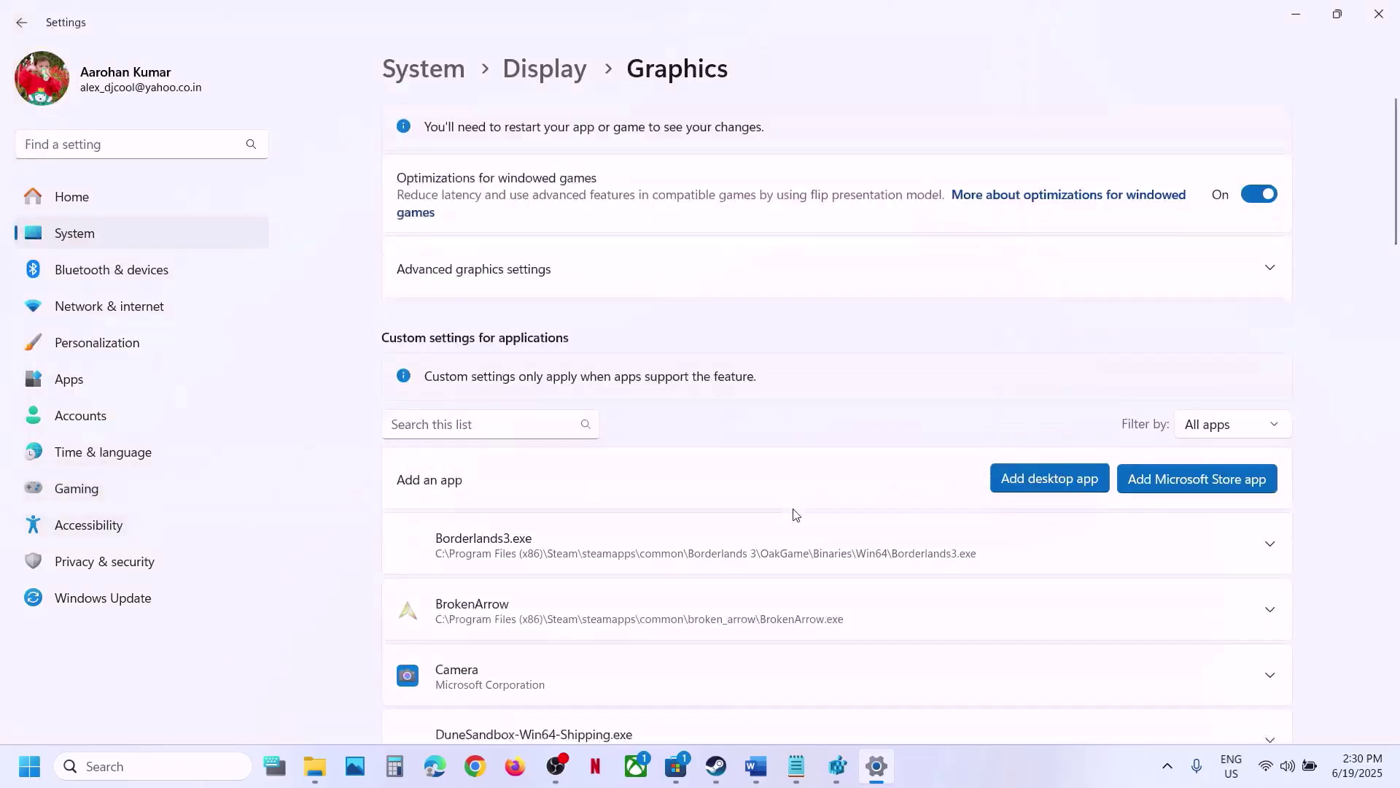
scroll(795, 515, "down", 10)
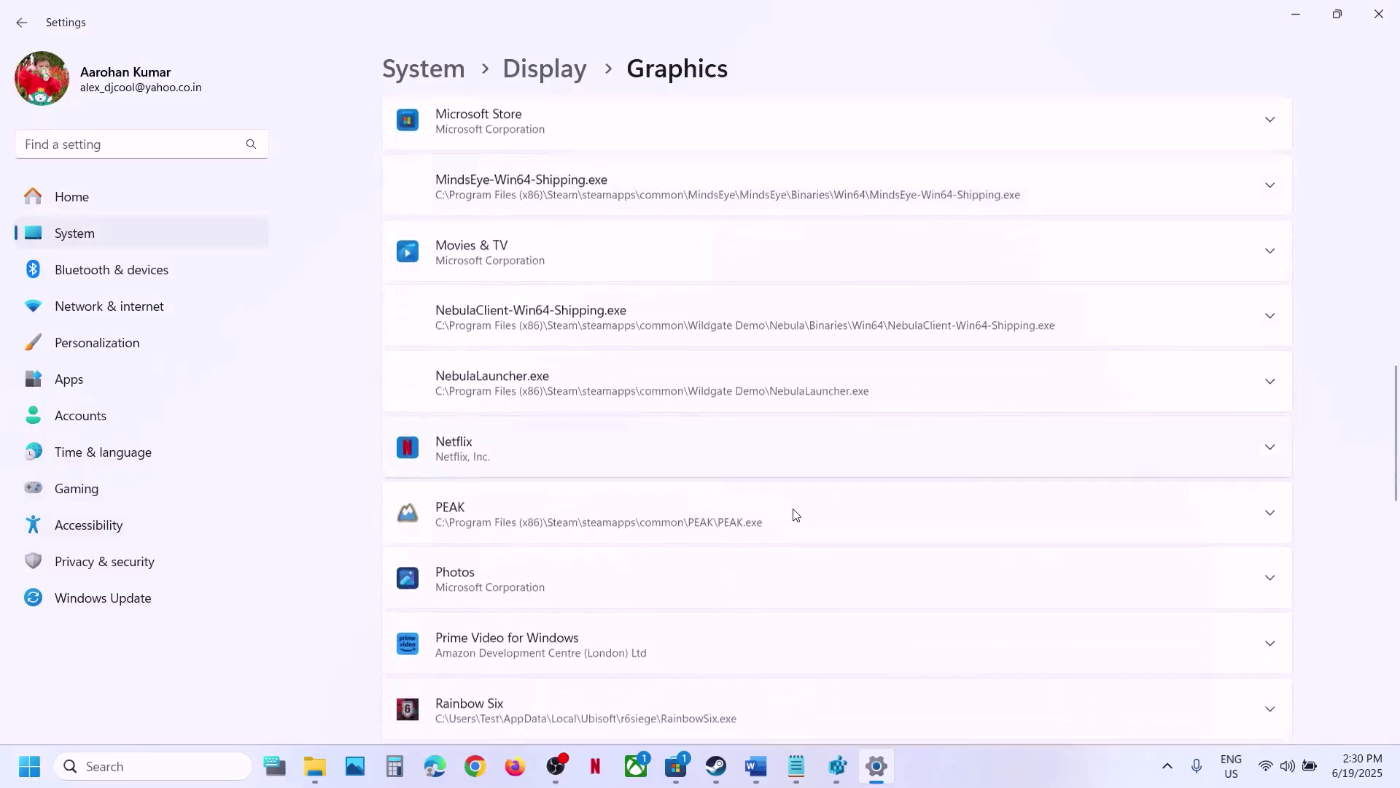
scroll(795, 514, "down", 1)
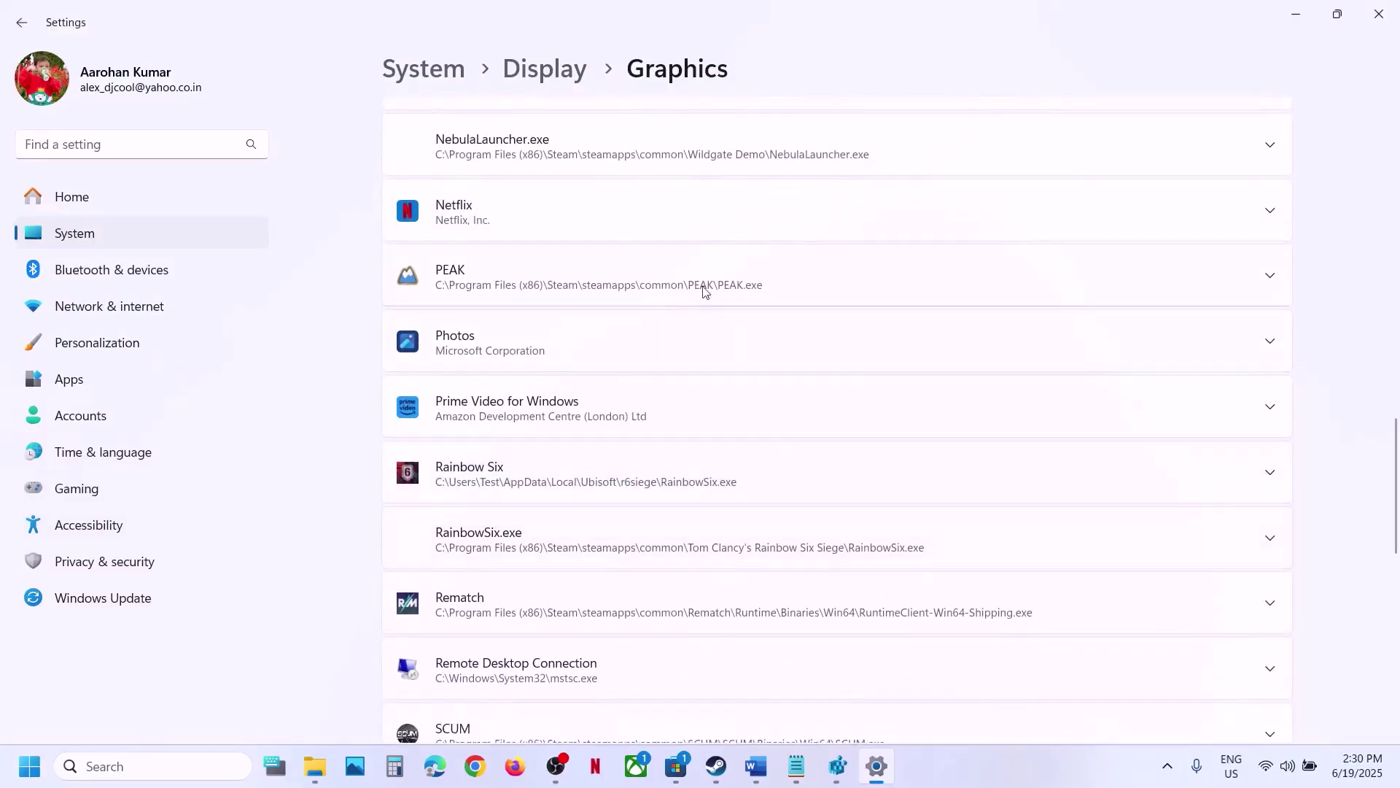
left_click(706, 279)
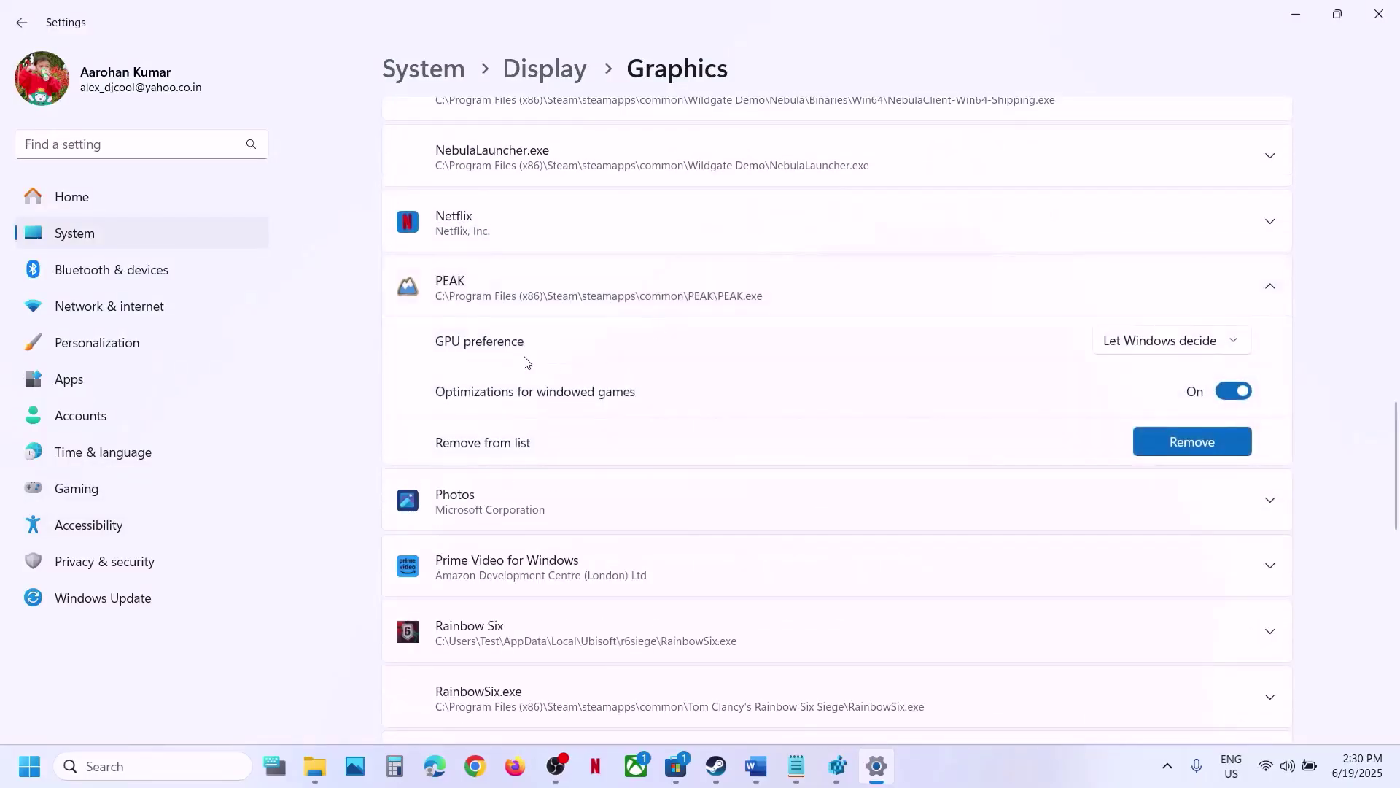
left_click(1147, 353)
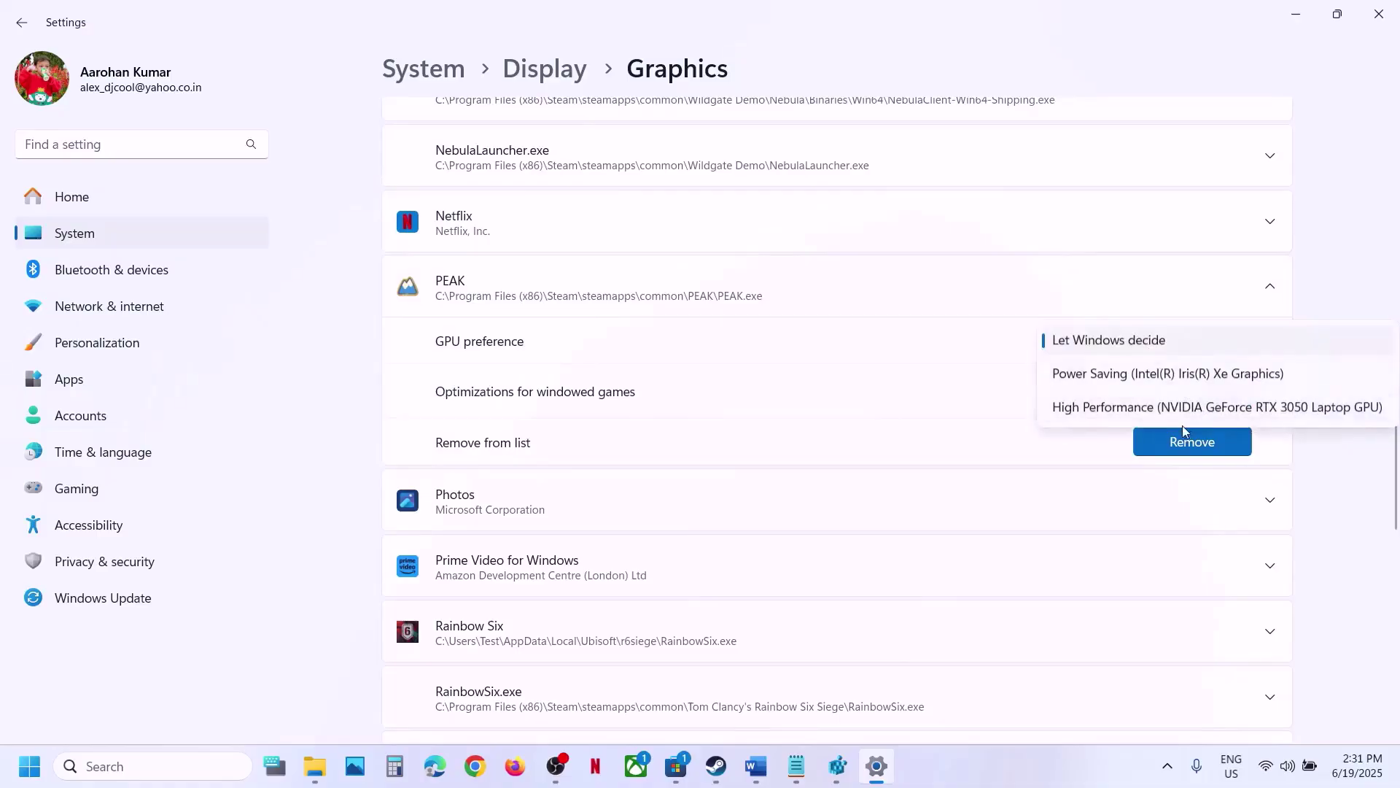
left_click(1176, 407)
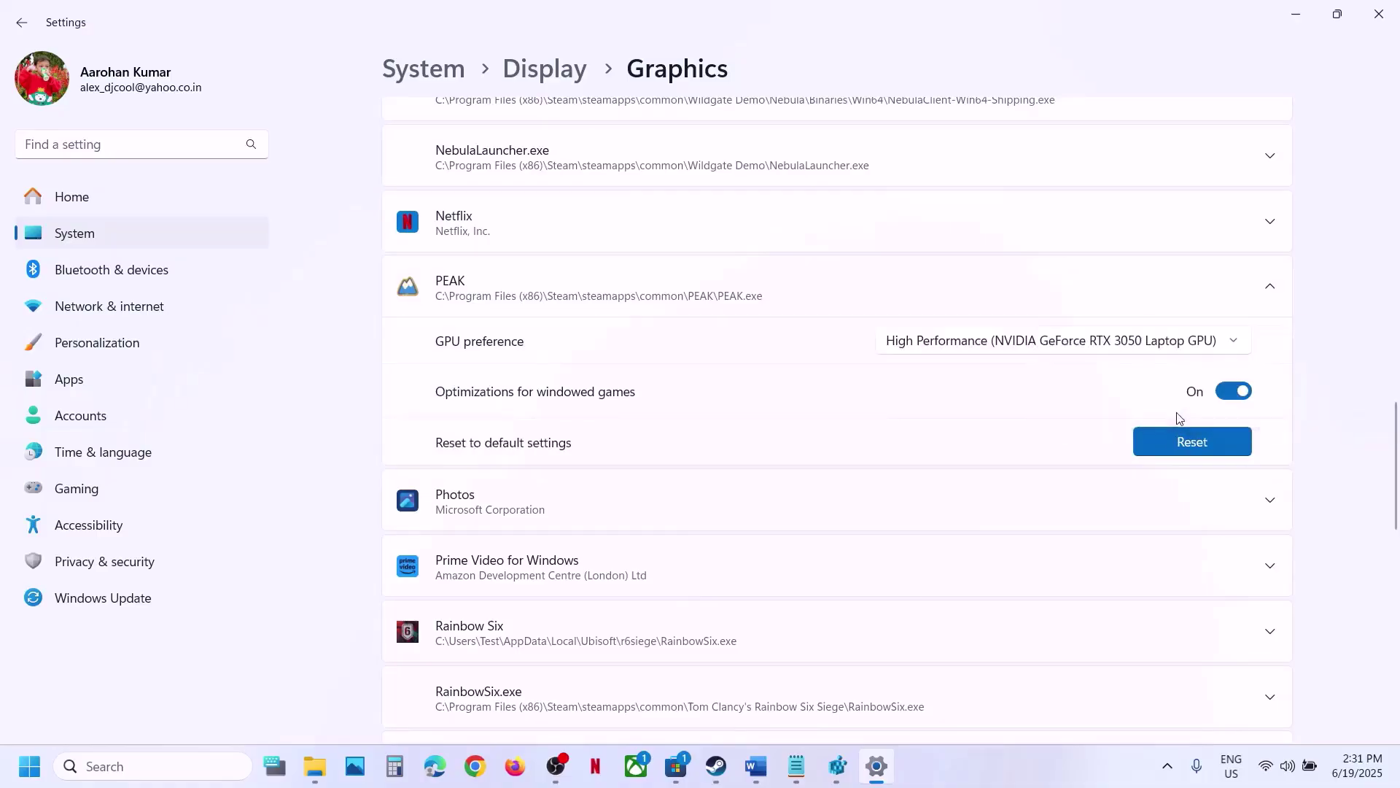
Step: Close the Graphics settings and copy the Visual C++ download link from step 9 of the Word notes
left_click(1381, 14)
scroll(725, 398, "down", 3)
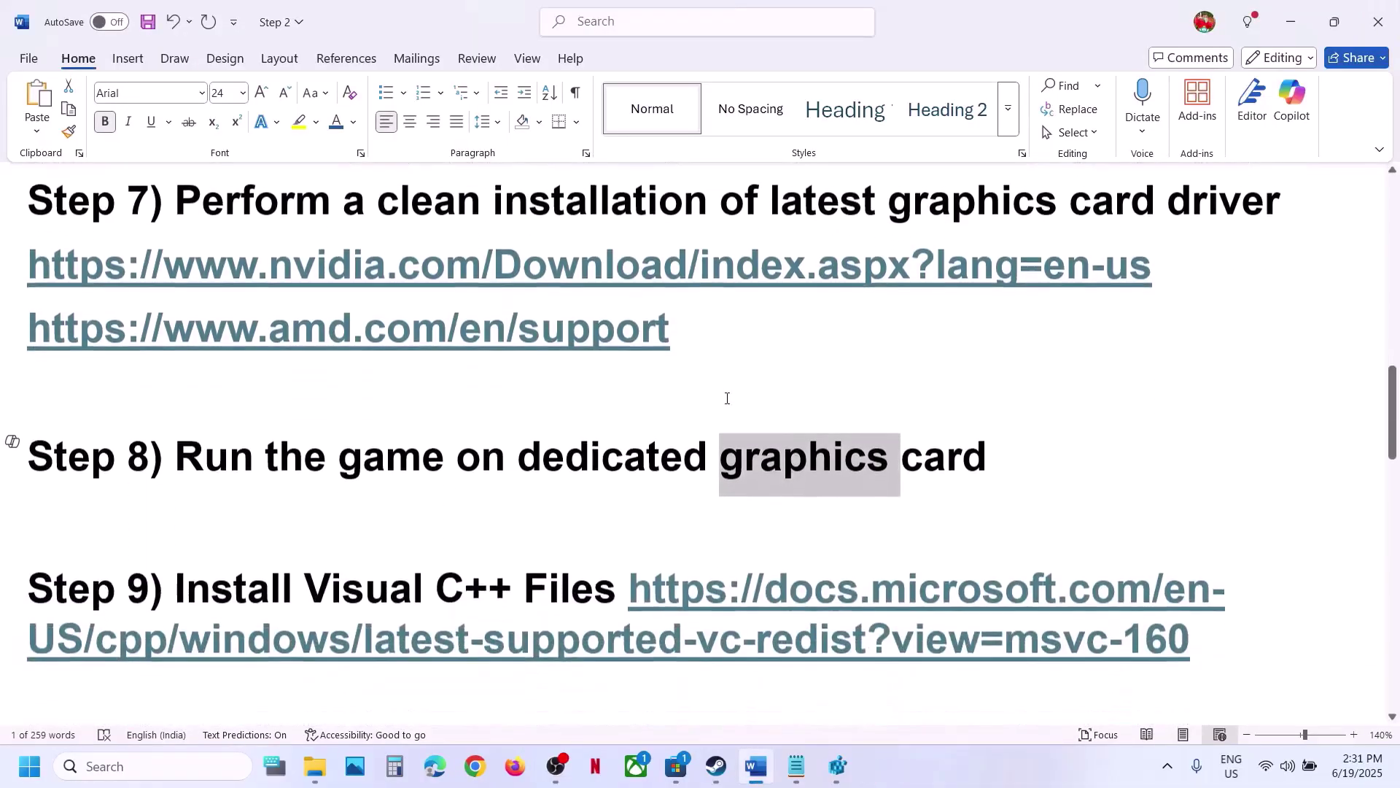
left_click_drag(1197, 609, 627, 574)
key("ctrl+c")
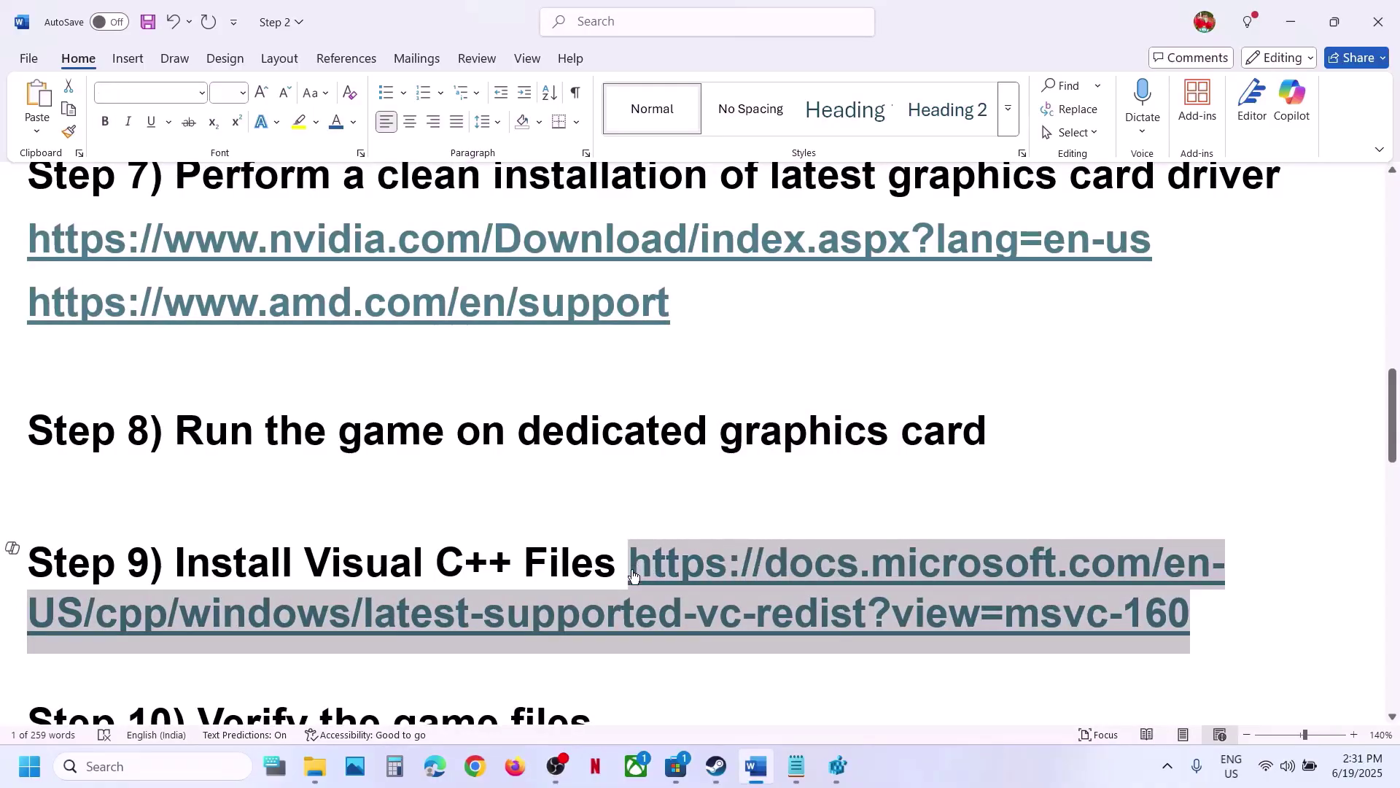
Step: Open the copied Visual C++ link in a new Chrome tab
left_click(471, 783)
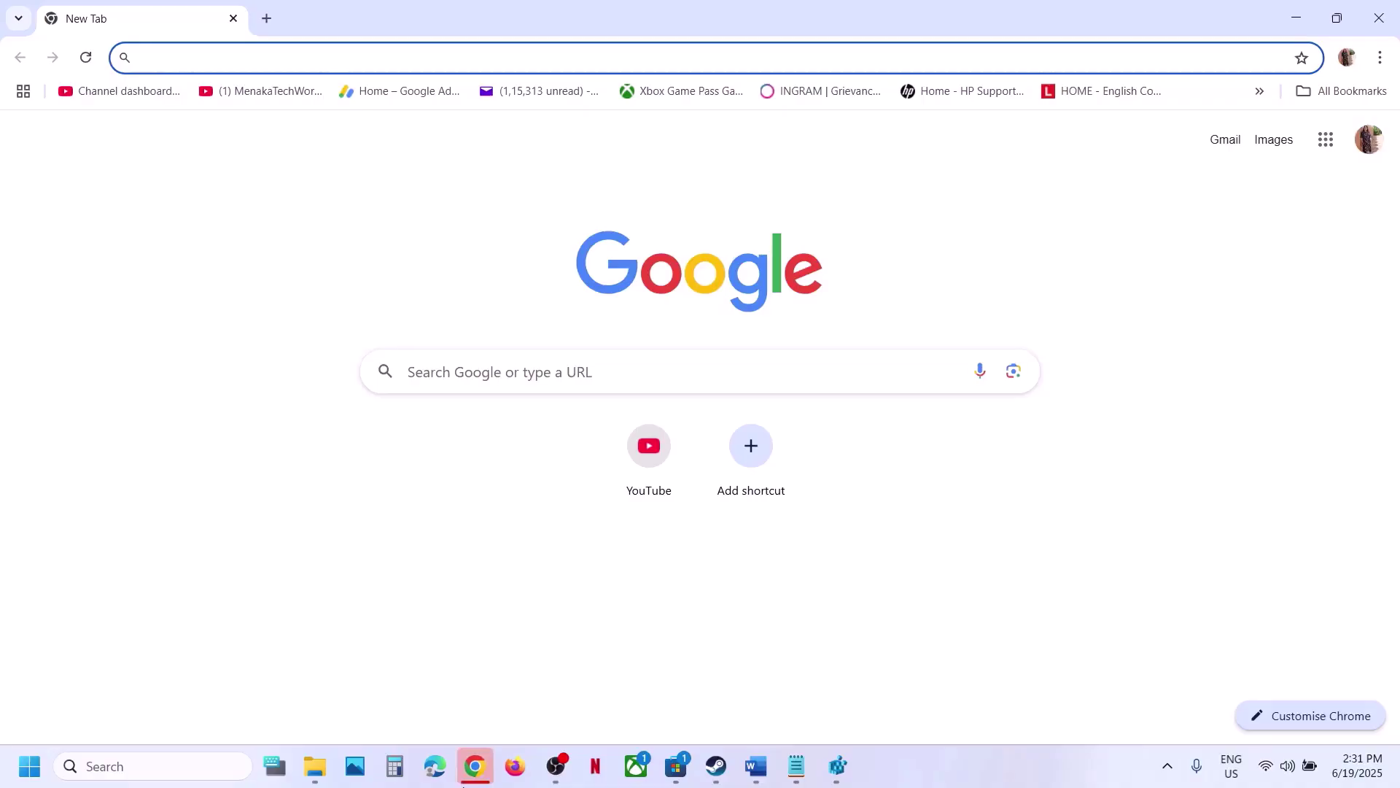
left_click(268, 18)
key("ctrl+v")
key("Return")
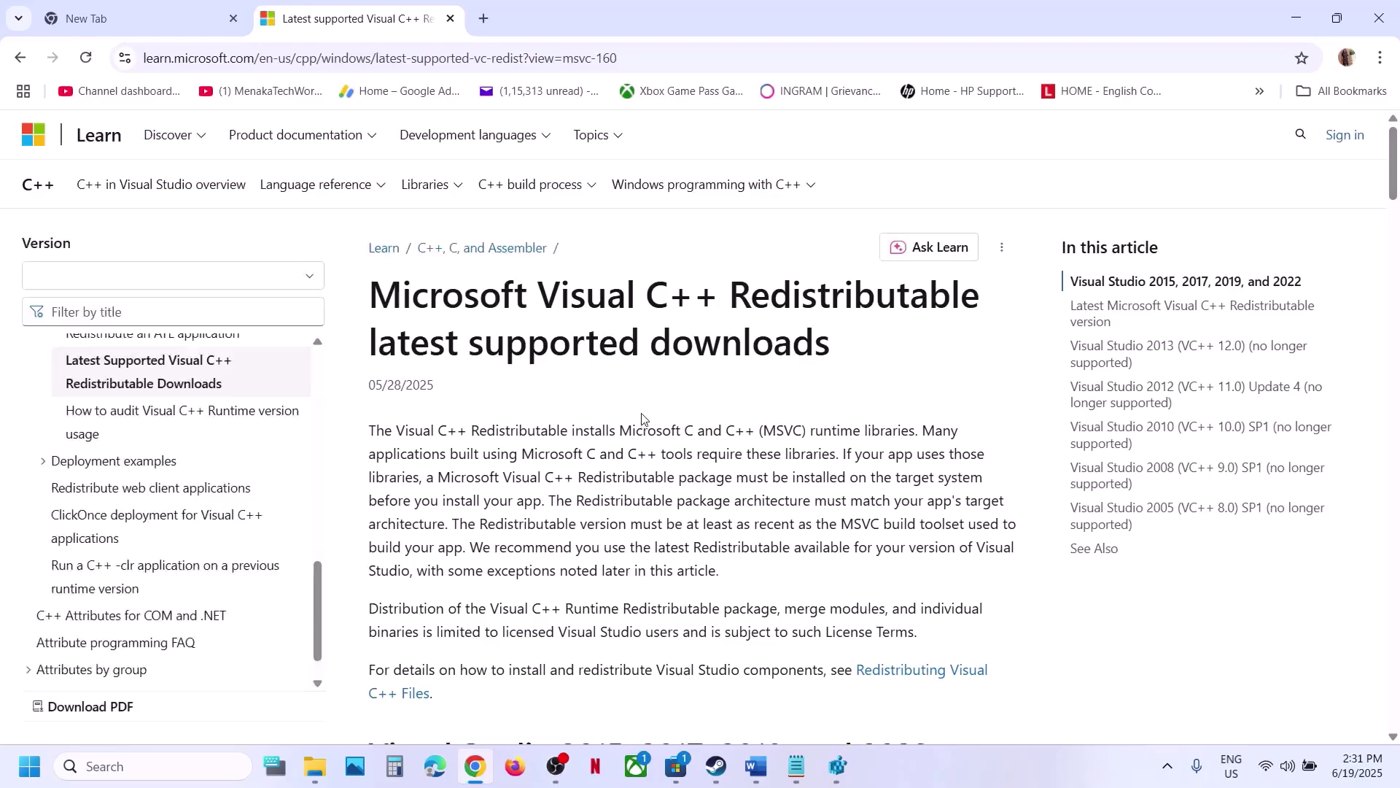
Step: Download the X86 version of the latest Visual C++ Redistributable and repair its installation, allowing it to make changes to the device
scroll(642, 419, "down", 10)
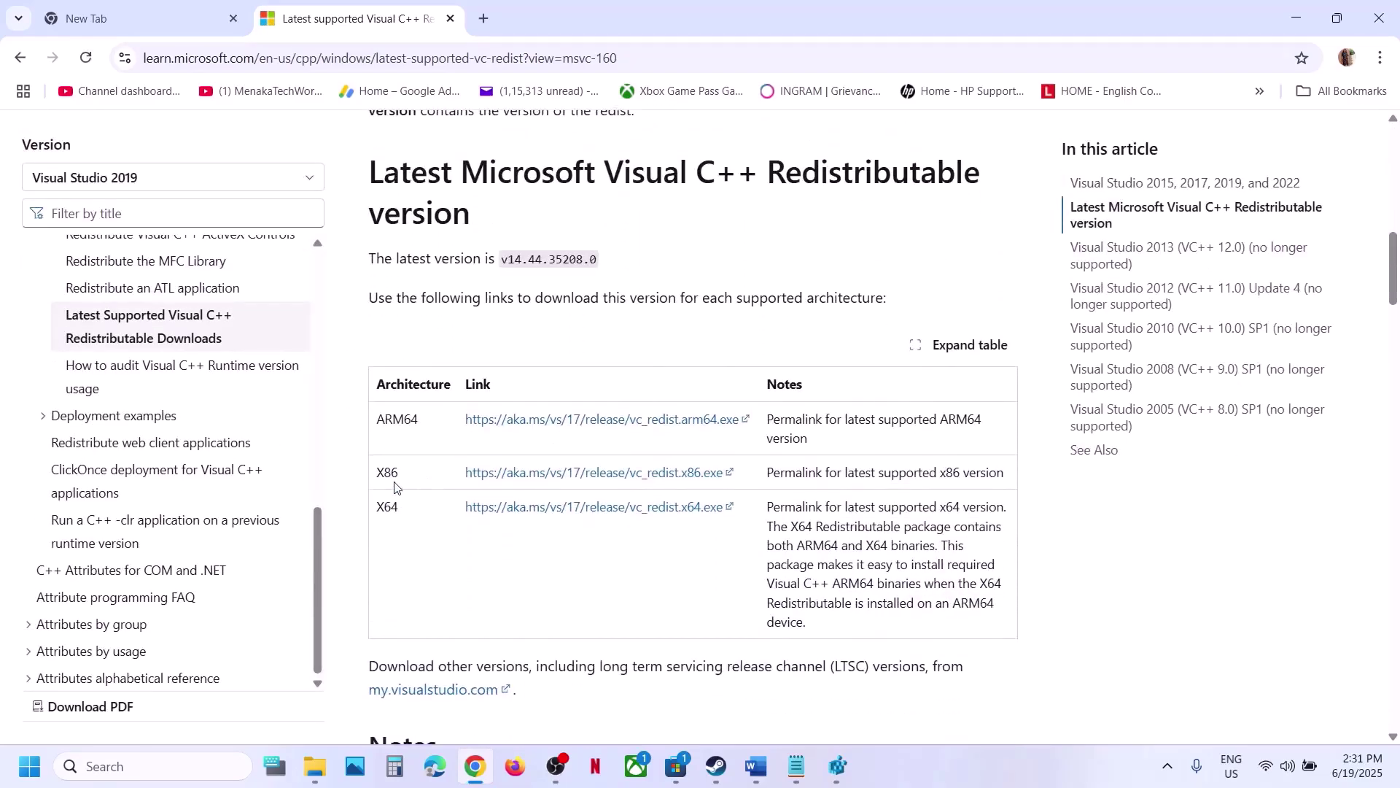
double_click(392, 483)
left_click(396, 511)
left_click(551, 474)
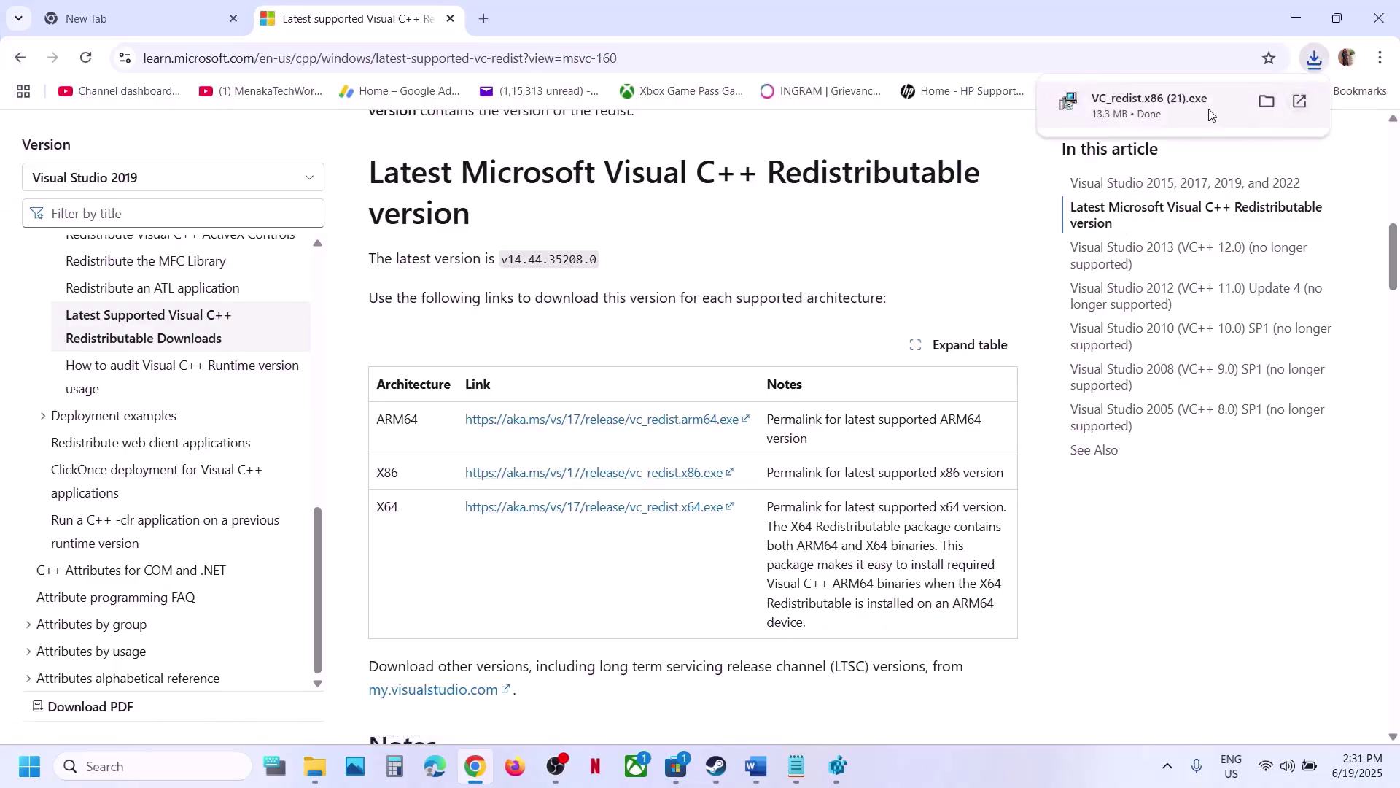
left_click(716, 482)
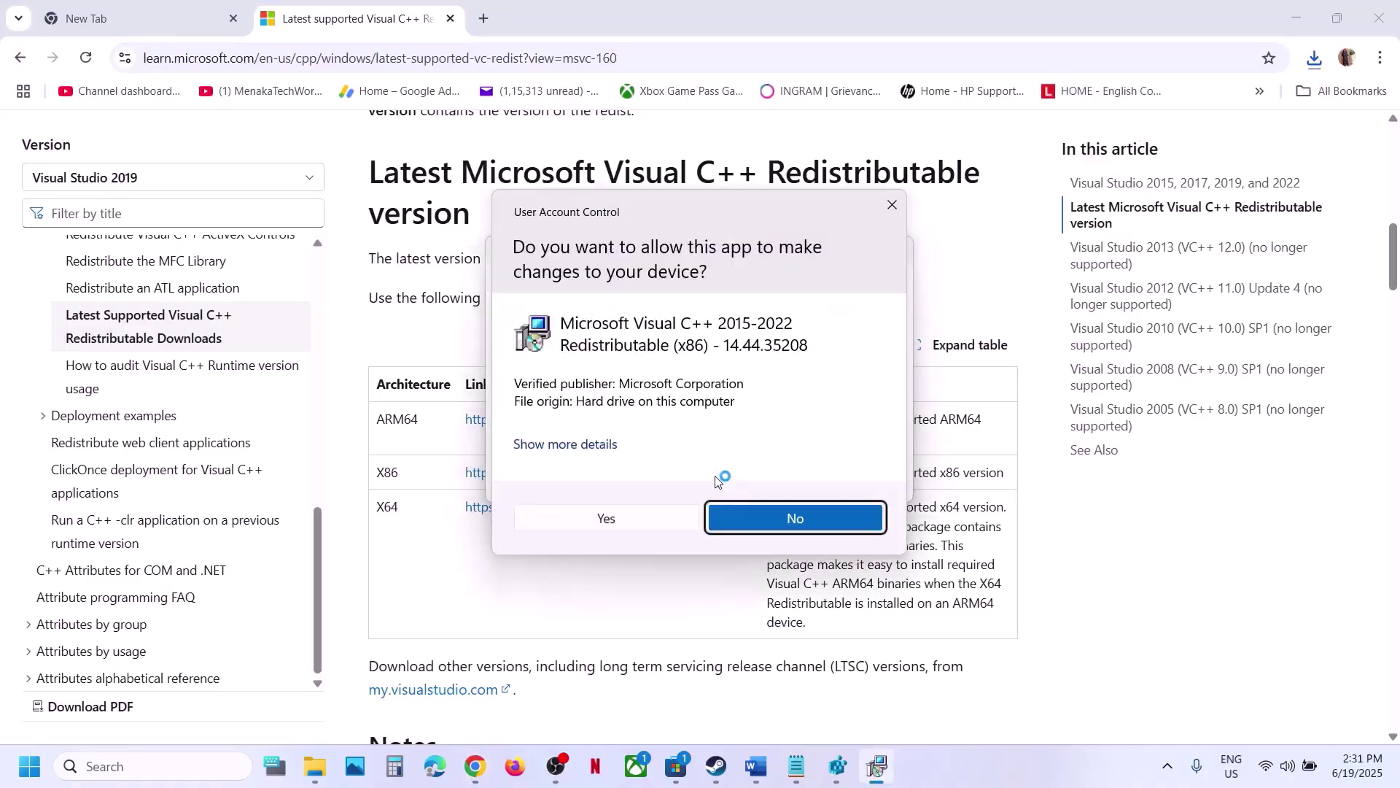
left_click(636, 519)
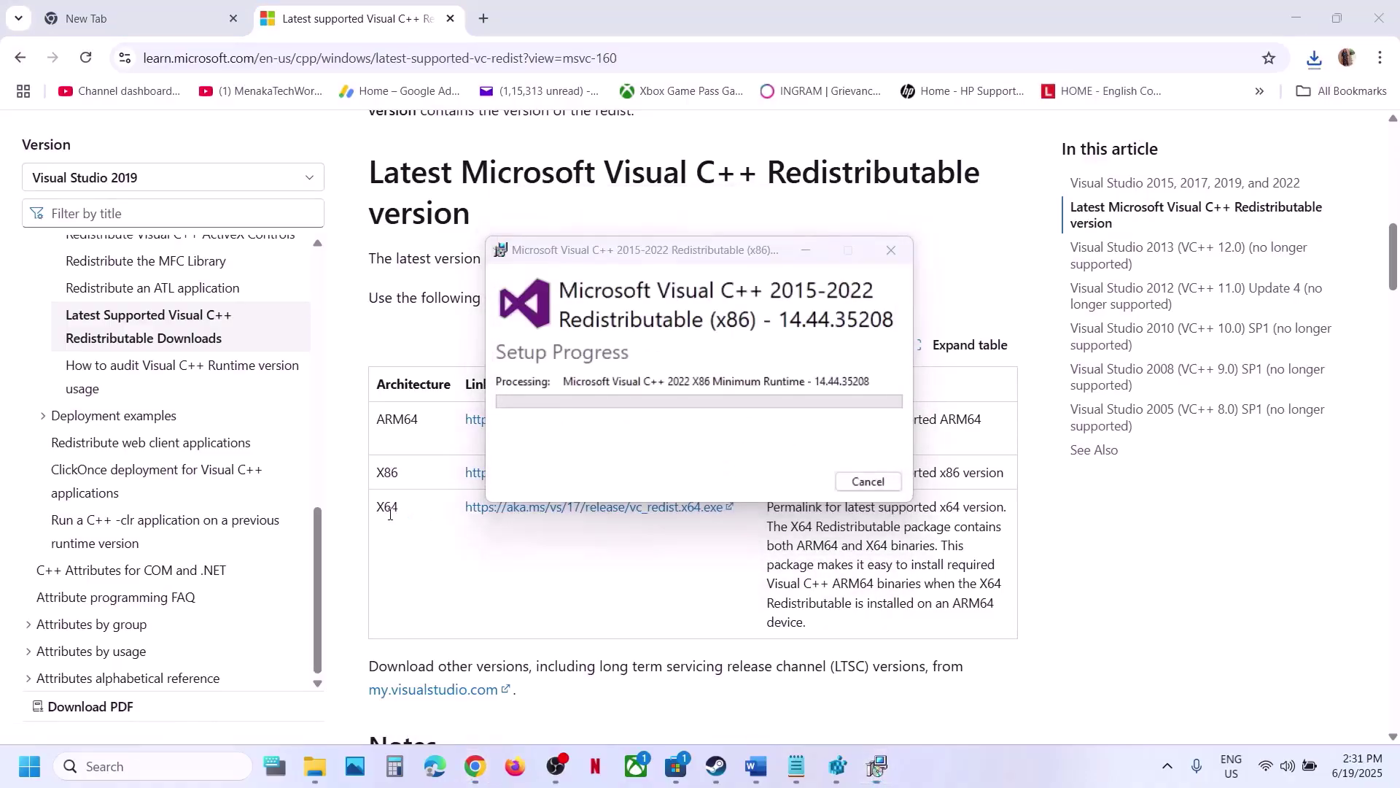
Step: Download the X64 version of the Visual C++ Redistributable and repair its installation, allowing it to make changes to the device
double_click(405, 518)
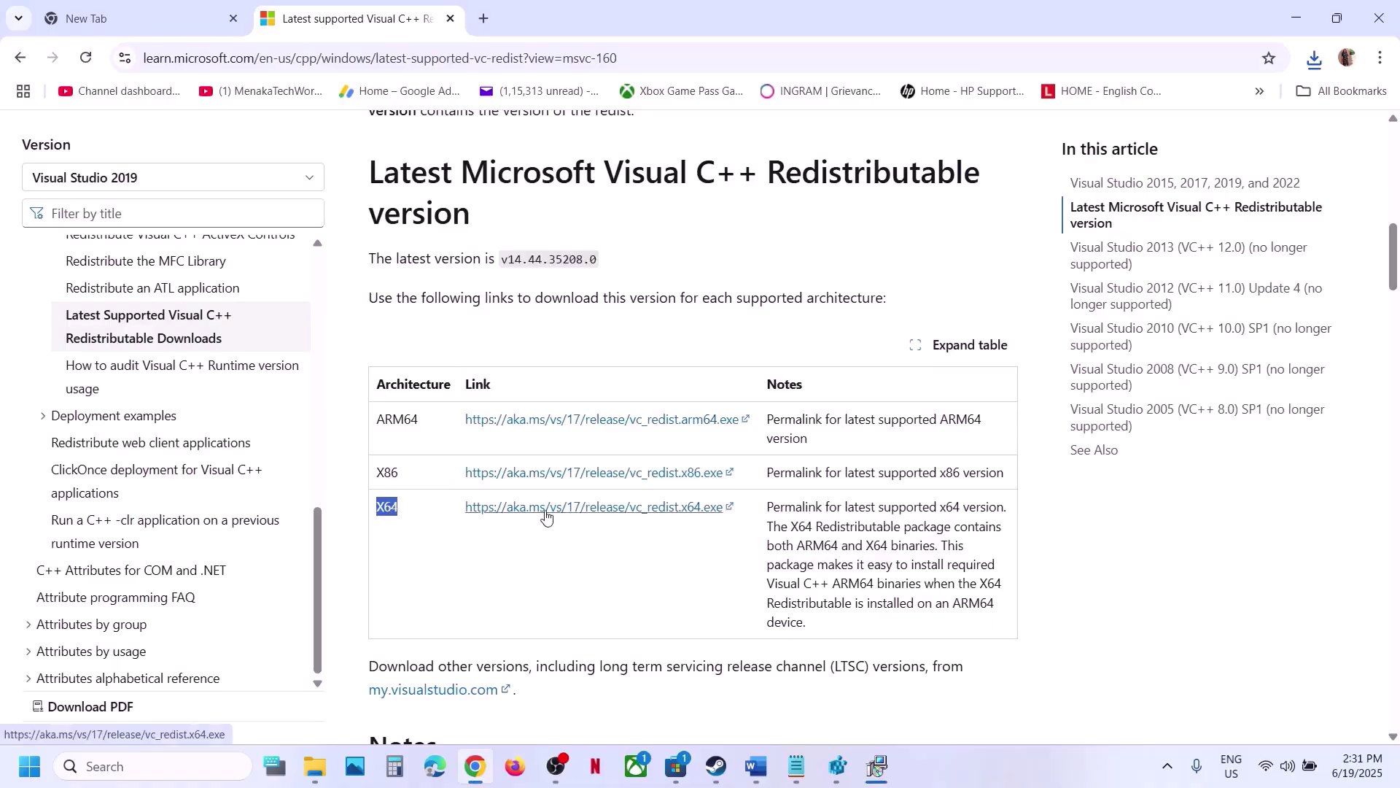
left_click(1313, 58)
left_click(1151, 142)
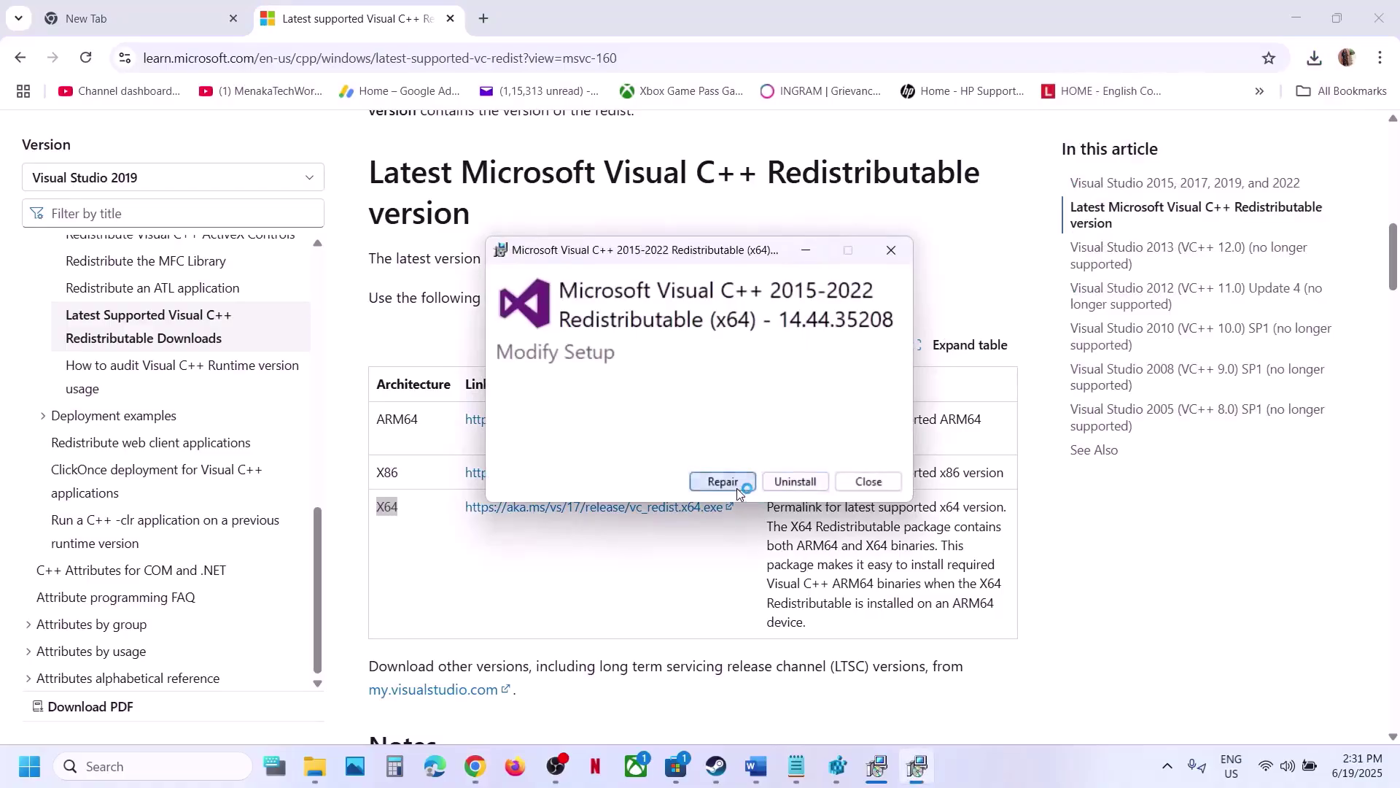
left_click(736, 488)
left_click(628, 530)
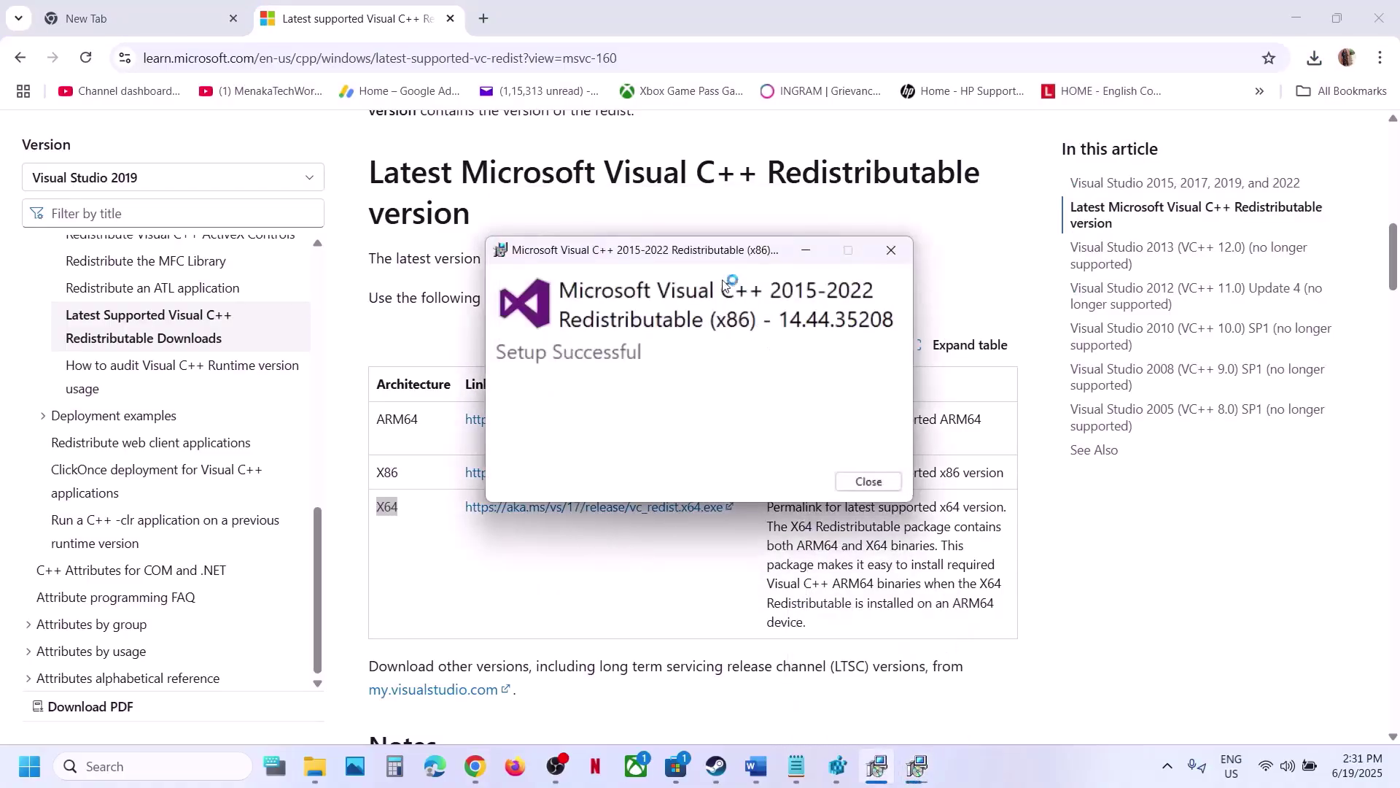
Step: Move the x86 setup window aside and close both the x64 and x86 Redistributable setups
left_click_drag(700, 244, 1018, 288)
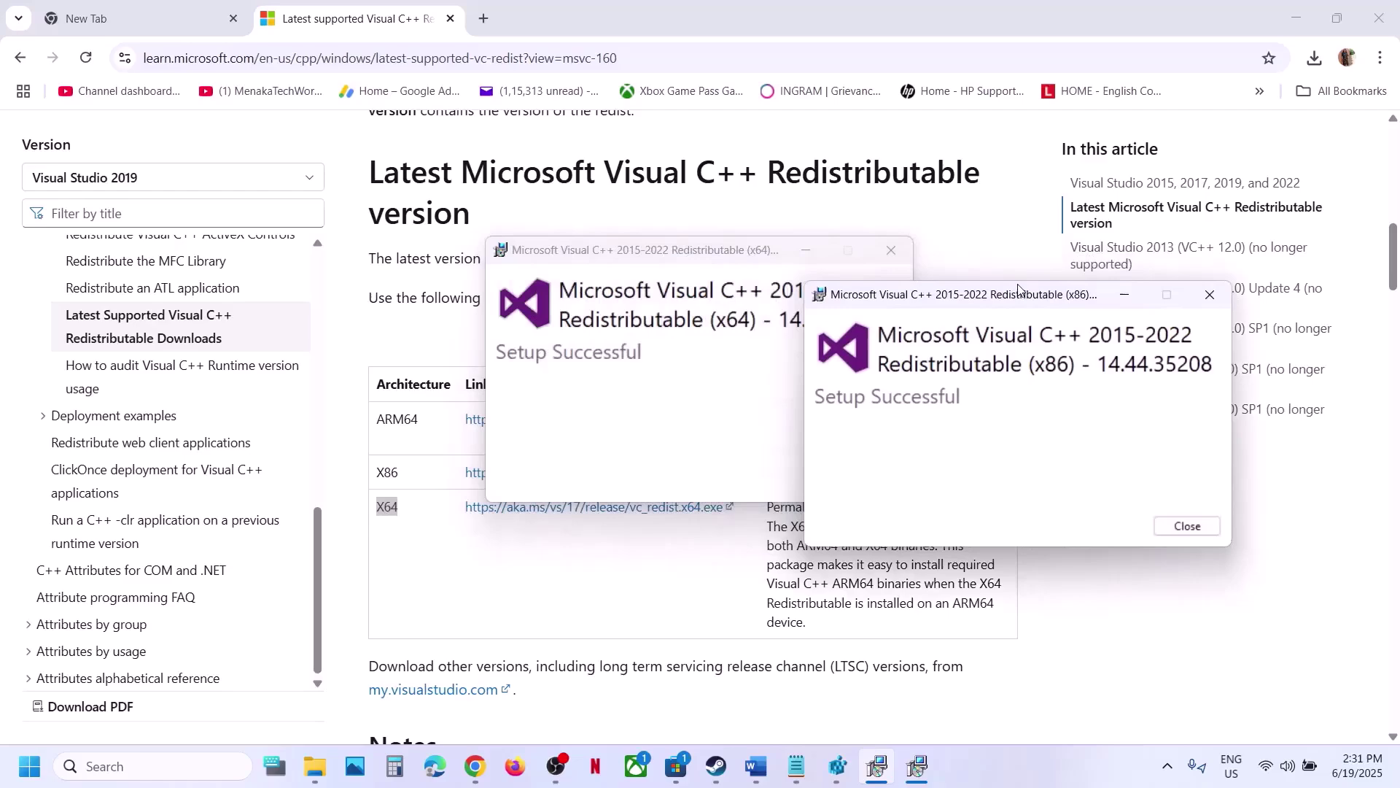
left_click(743, 392)
left_click(869, 480)
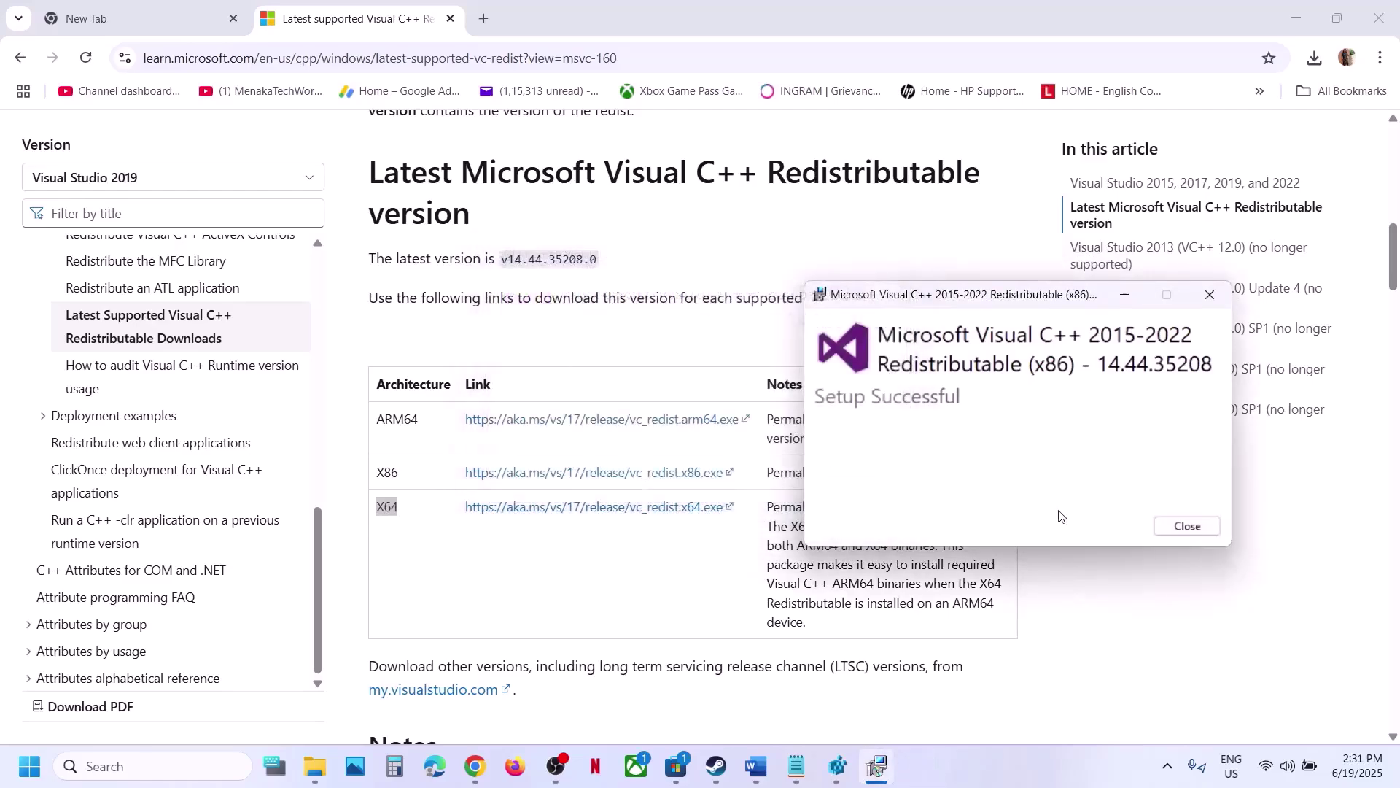
left_click(1181, 528)
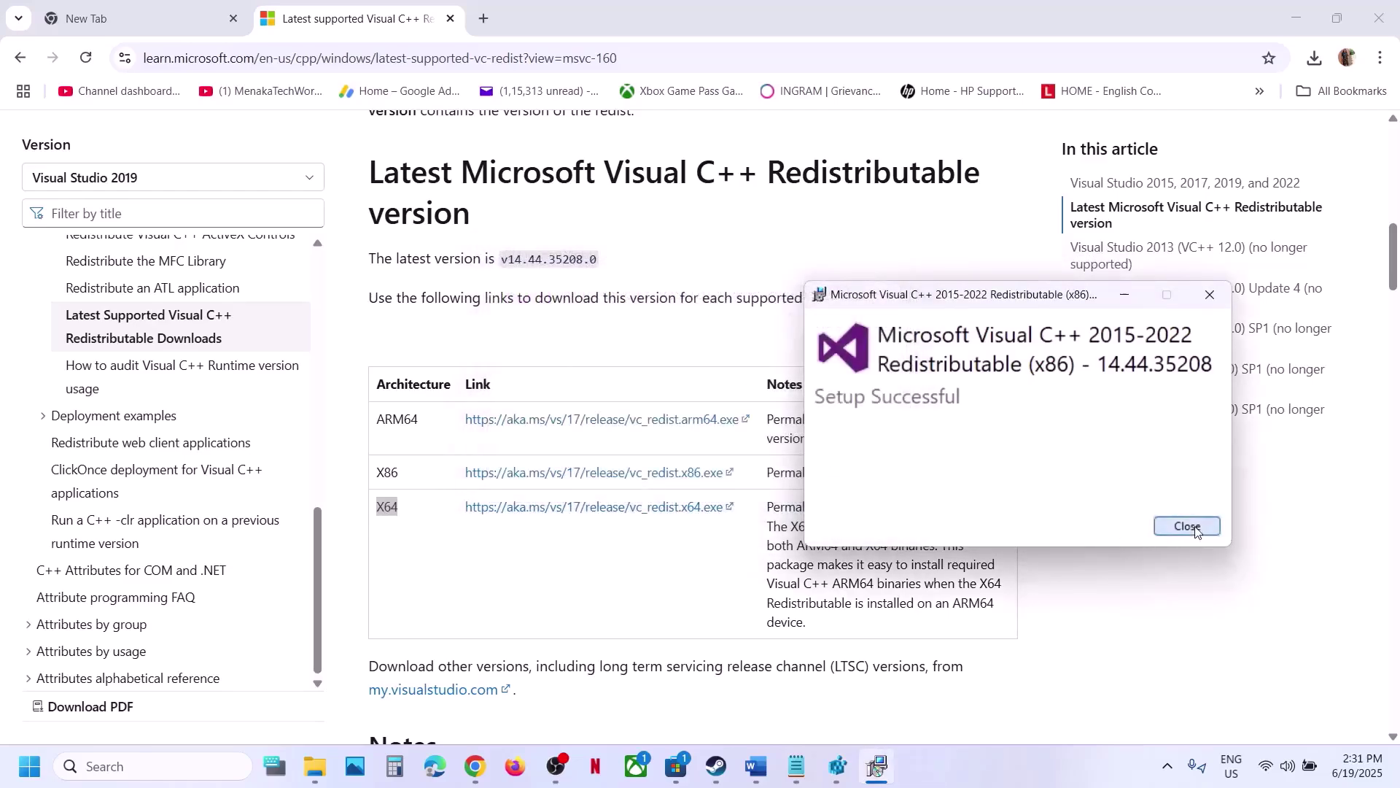
Step: Display the computer's restart option without restarting, and return to step 10 of the Word notes
left_click(28, 772)
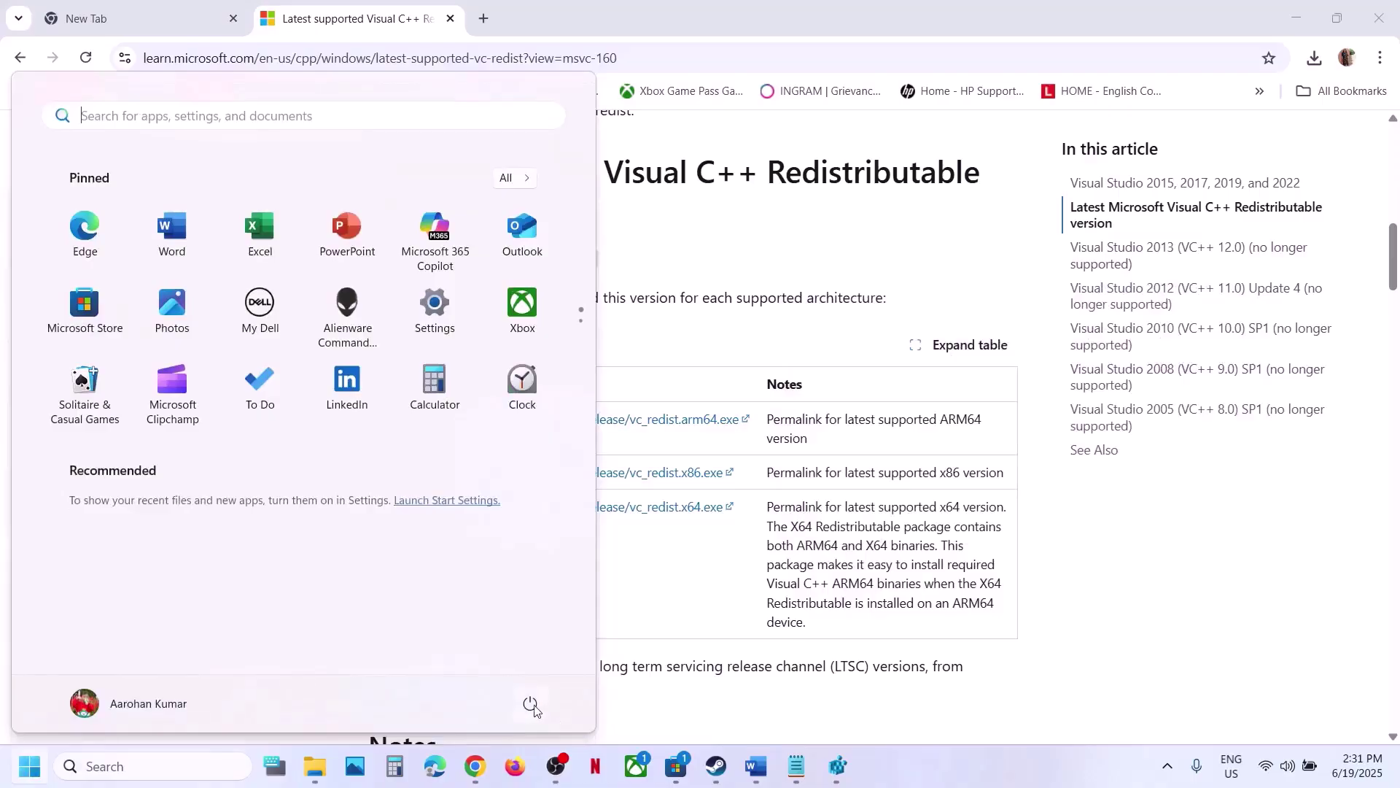
left_click(531, 705)
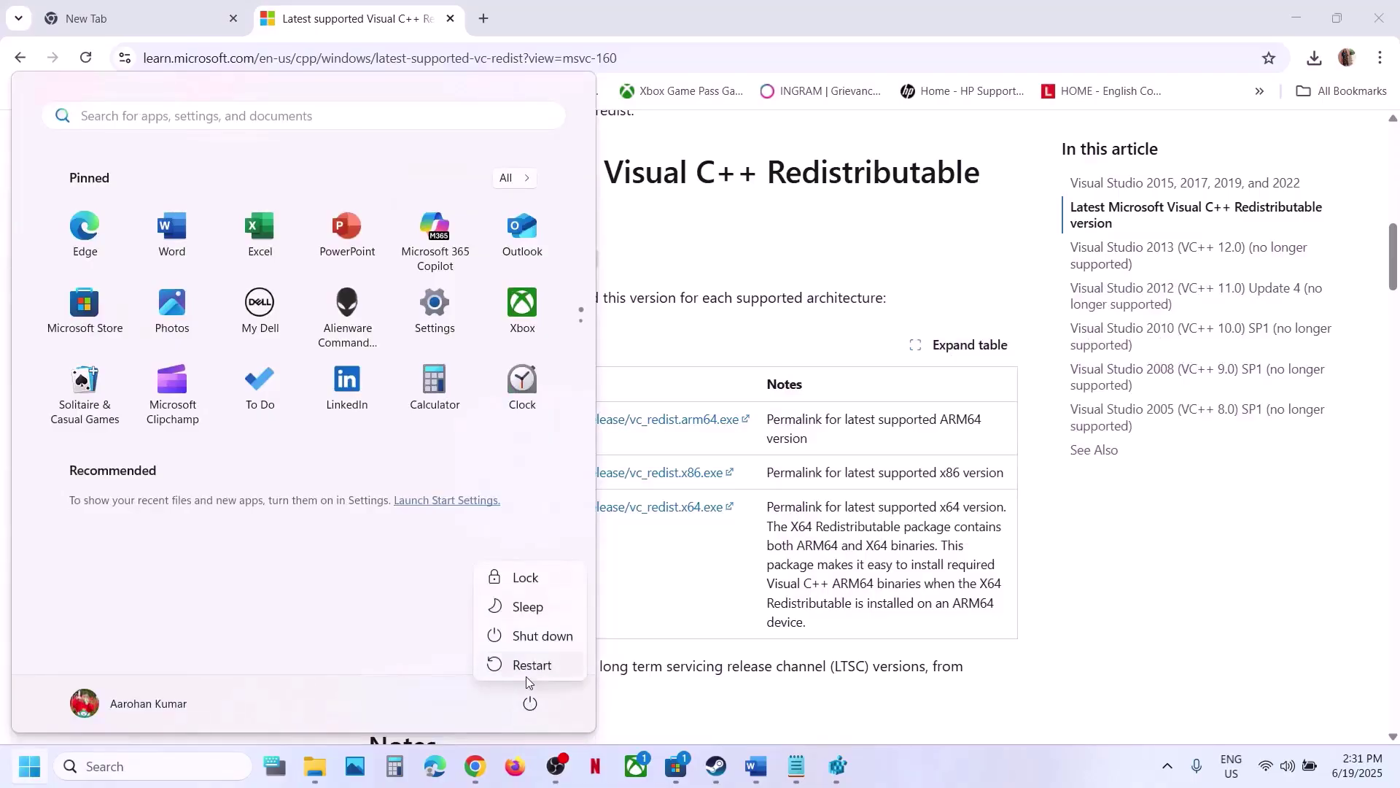
left_click(713, 767)
left_click(756, 767)
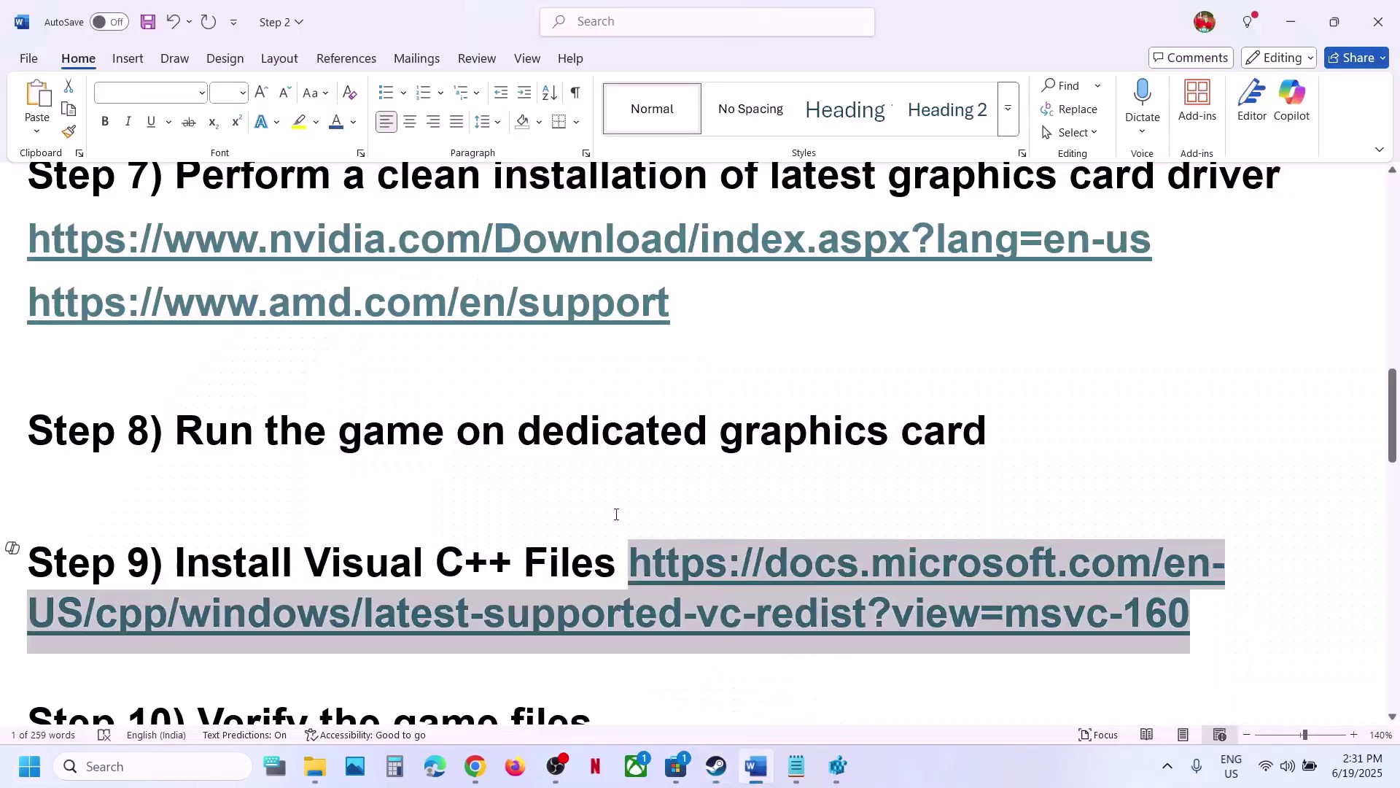
scroll(577, 489, "down", 1)
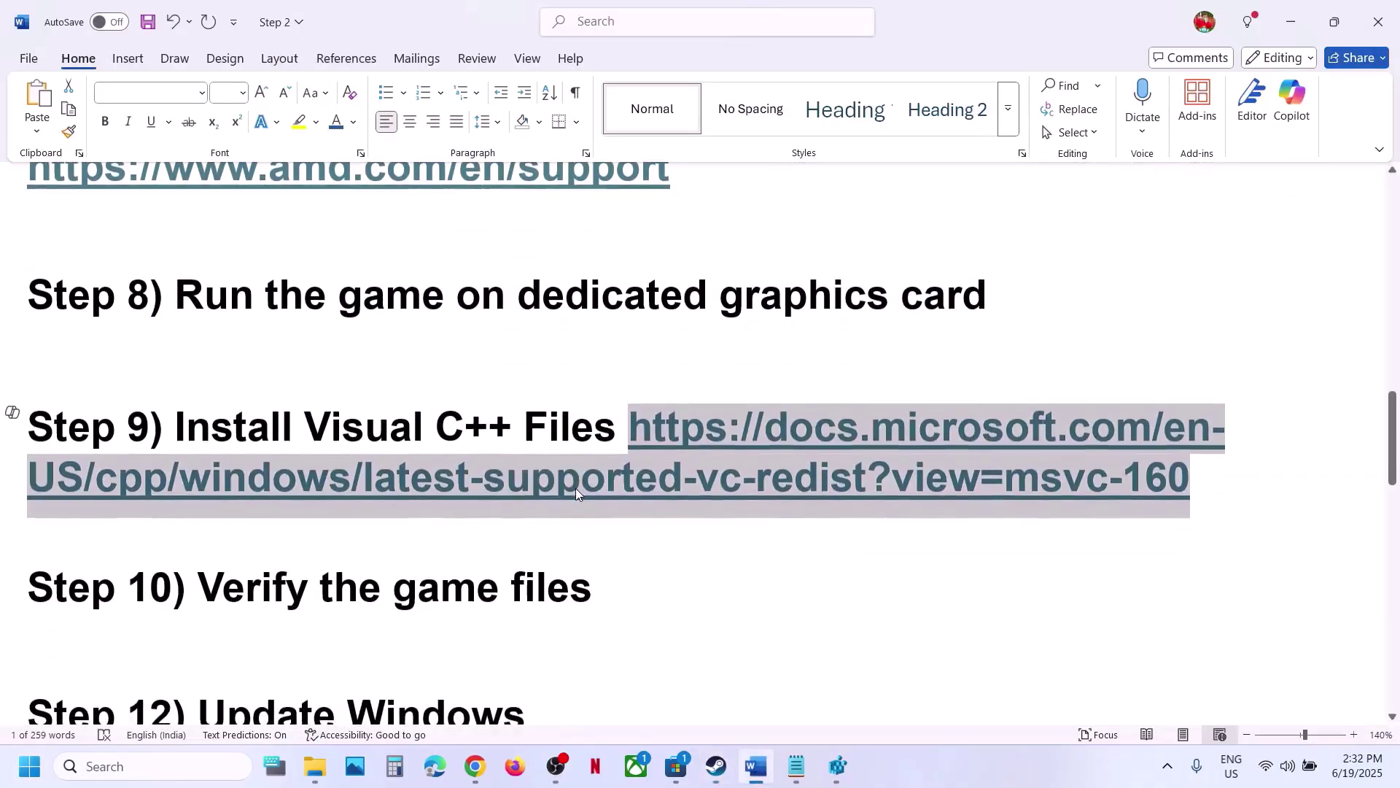
Step: View the option to verify the integrity of PEAK's game files in its Steam properties, and close the properties
left_click(1289, 18)
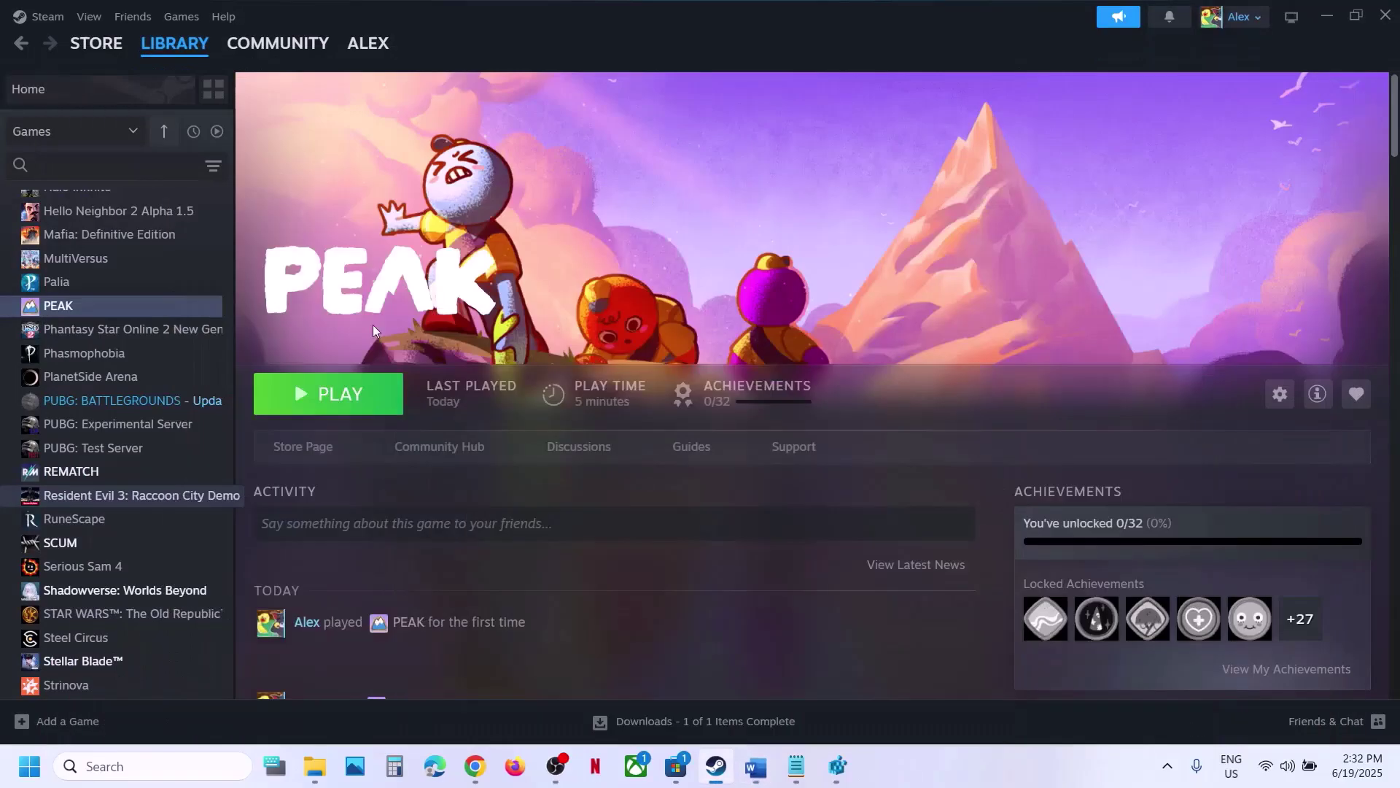
right_click(133, 305)
left_click(184, 444)
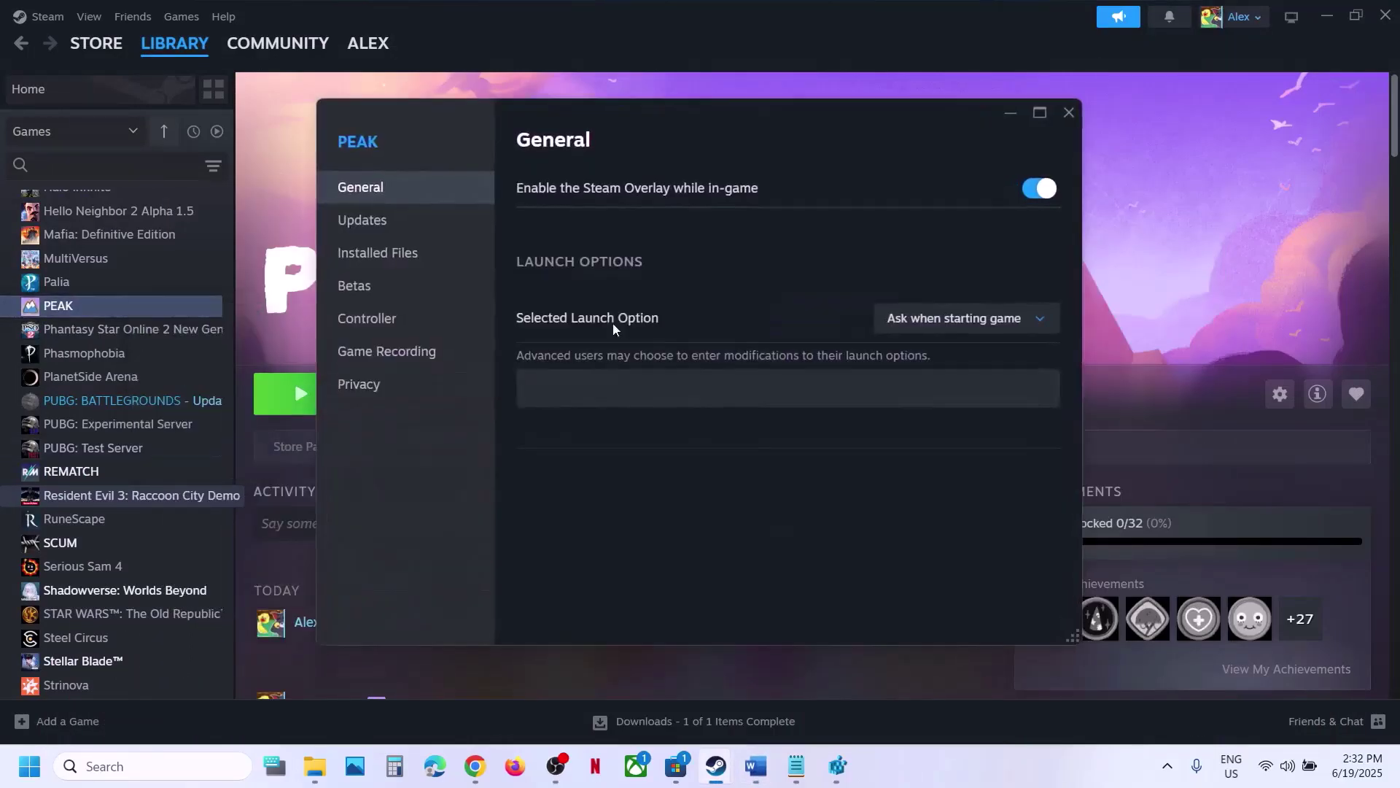
left_click(407, 262)
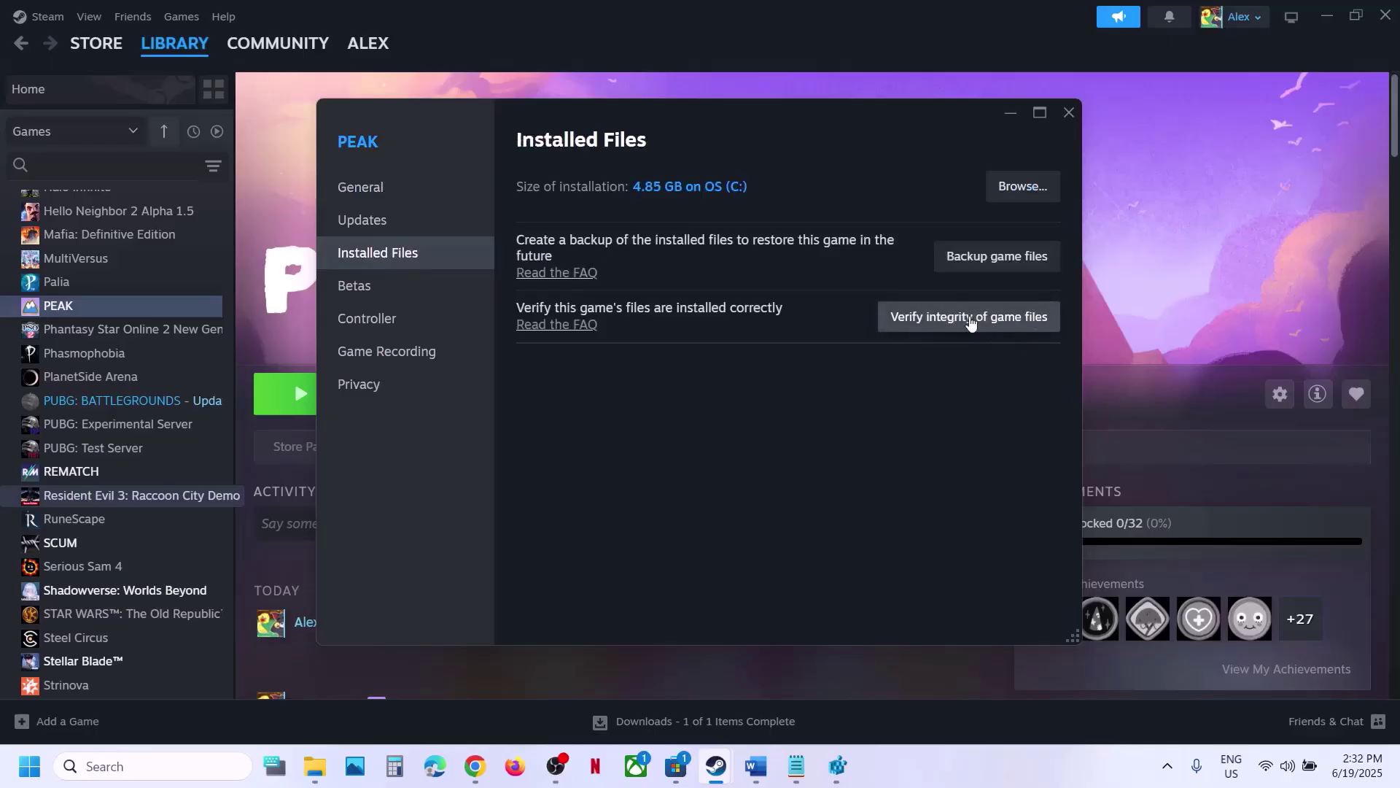
left_click(1067, 110)
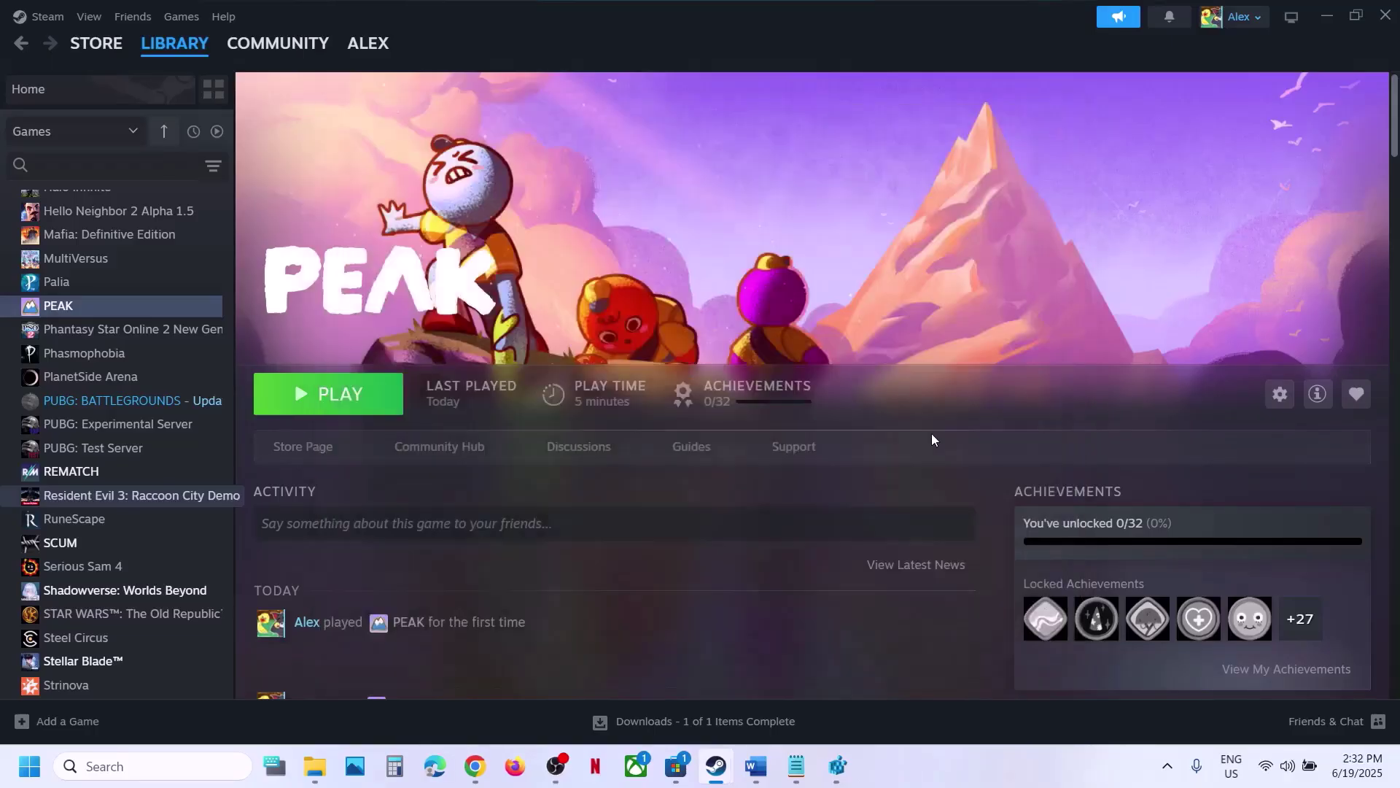
Step: Check step 12 in the Word notes and open Windows Update in Settings
left_click(756, 766)
scroll(647, 533, "down", 3)
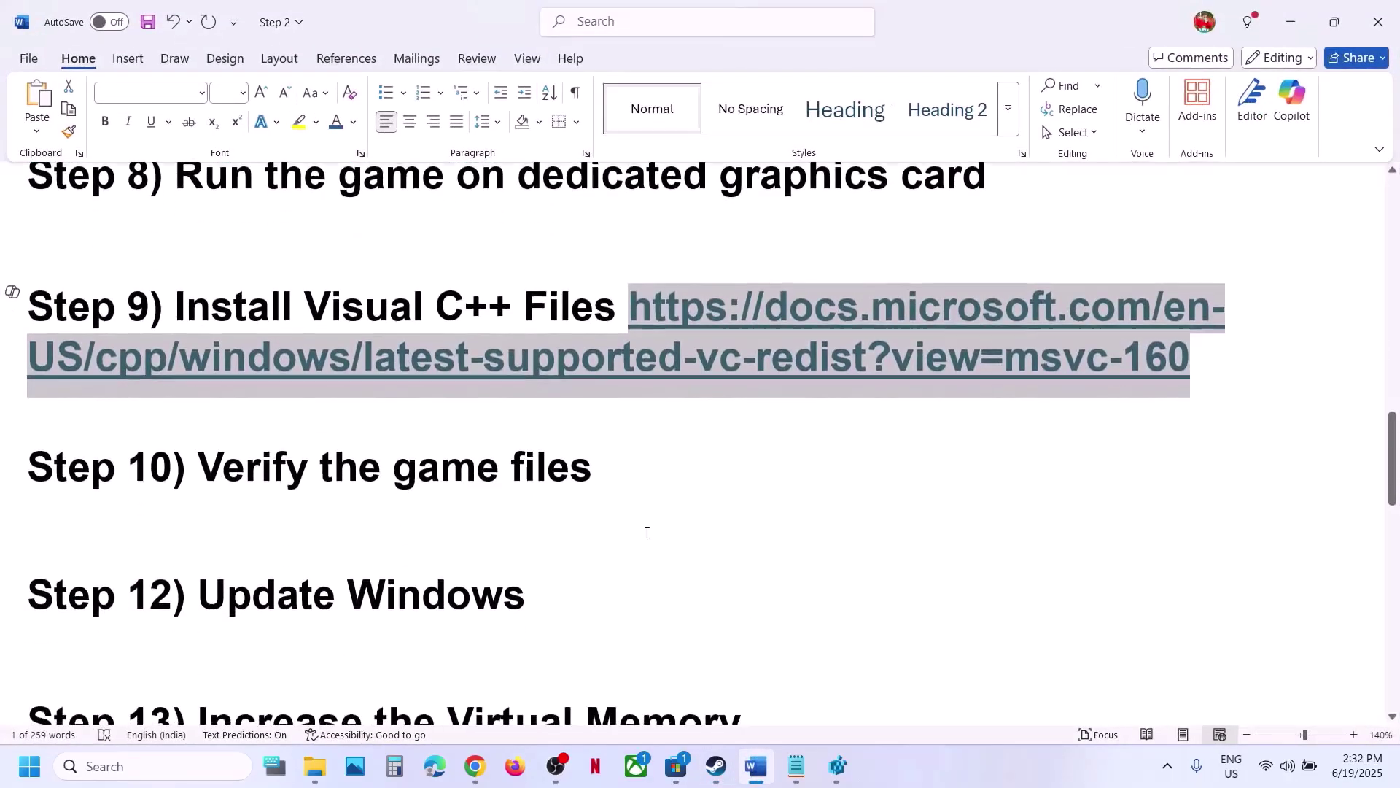
key("super+i")
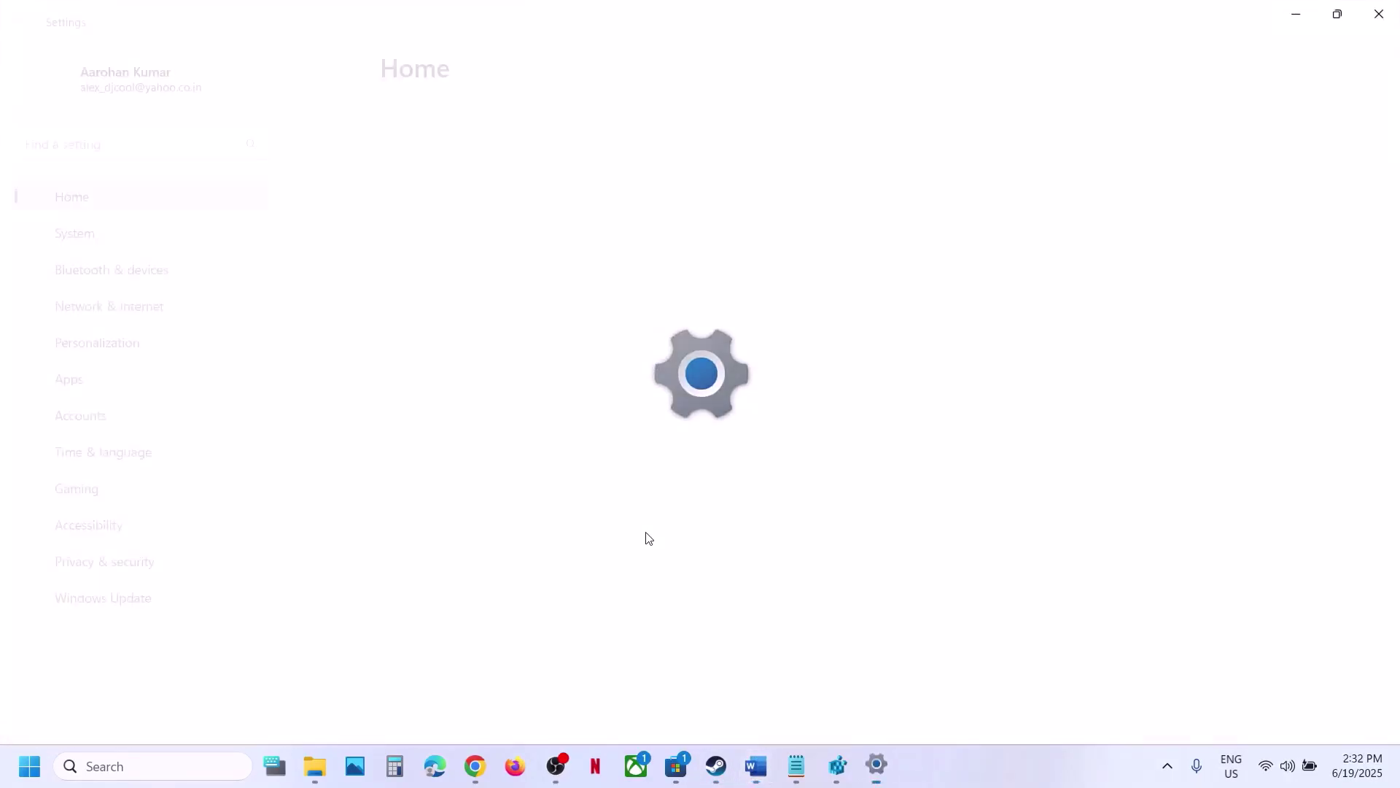
left_click(153, 591)
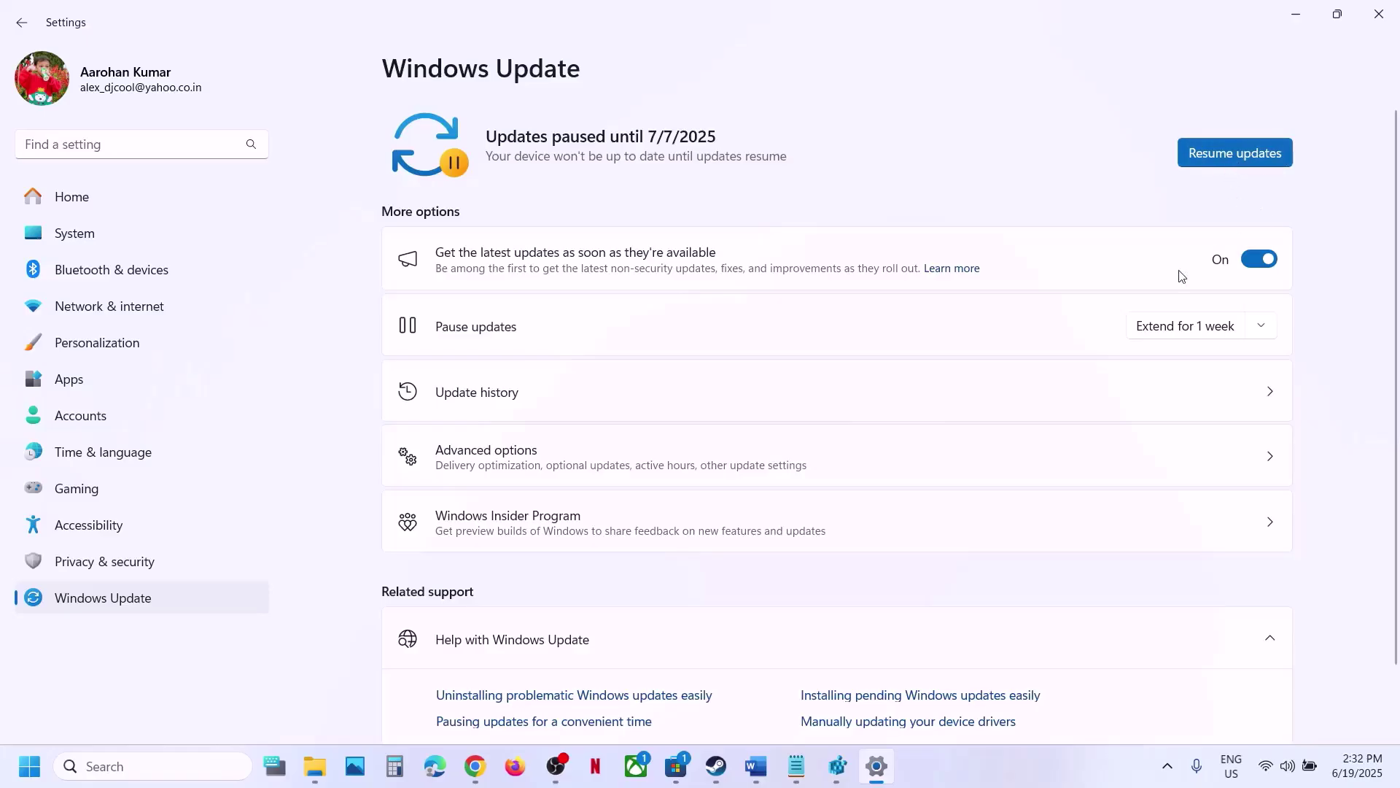
Step: Display the restart option over the Windows Update page and dismiss it without restarting
left_click(29, 766)
left_click(531, 704)
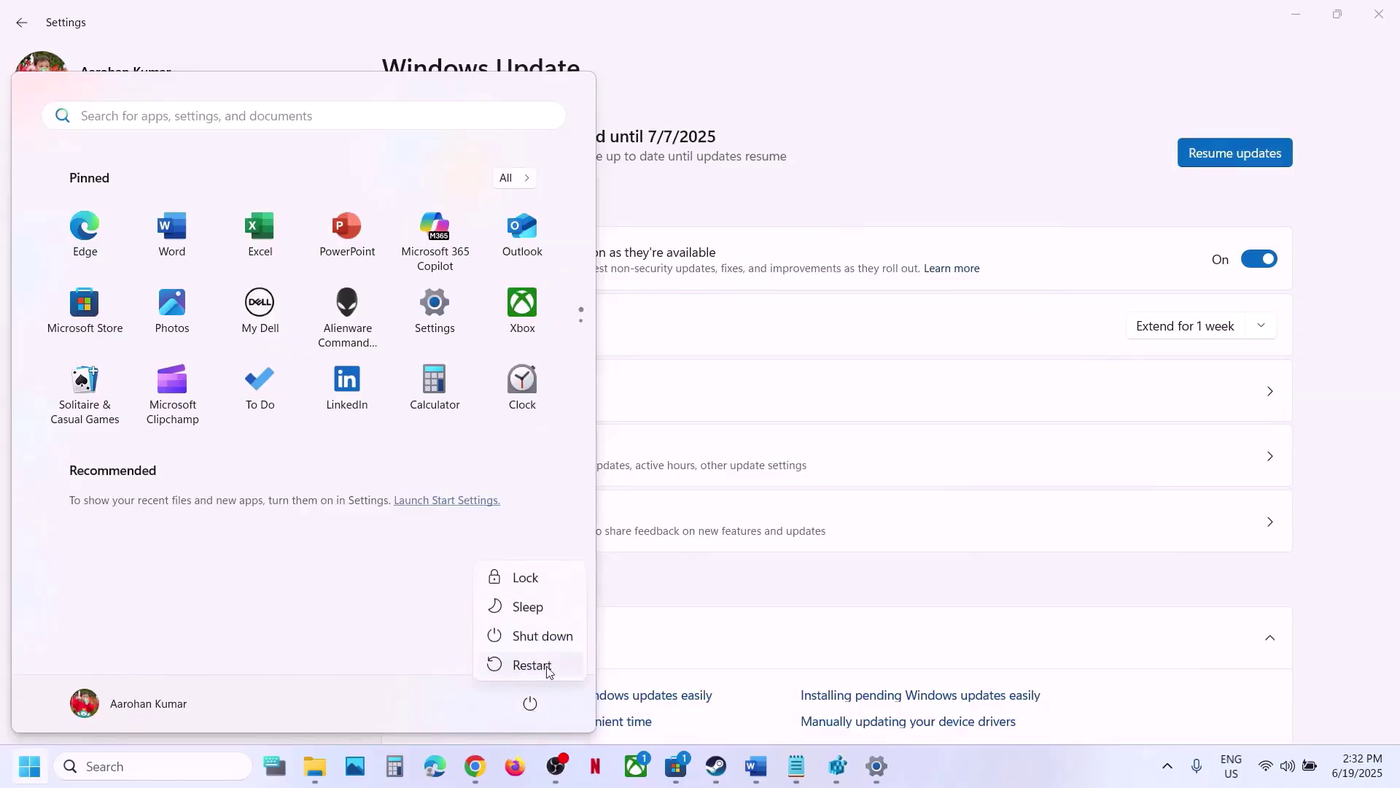
key("Escape")
Step: Return to the Word notes and read step 13 about increasing the virtual memory
left_click(716, 766)
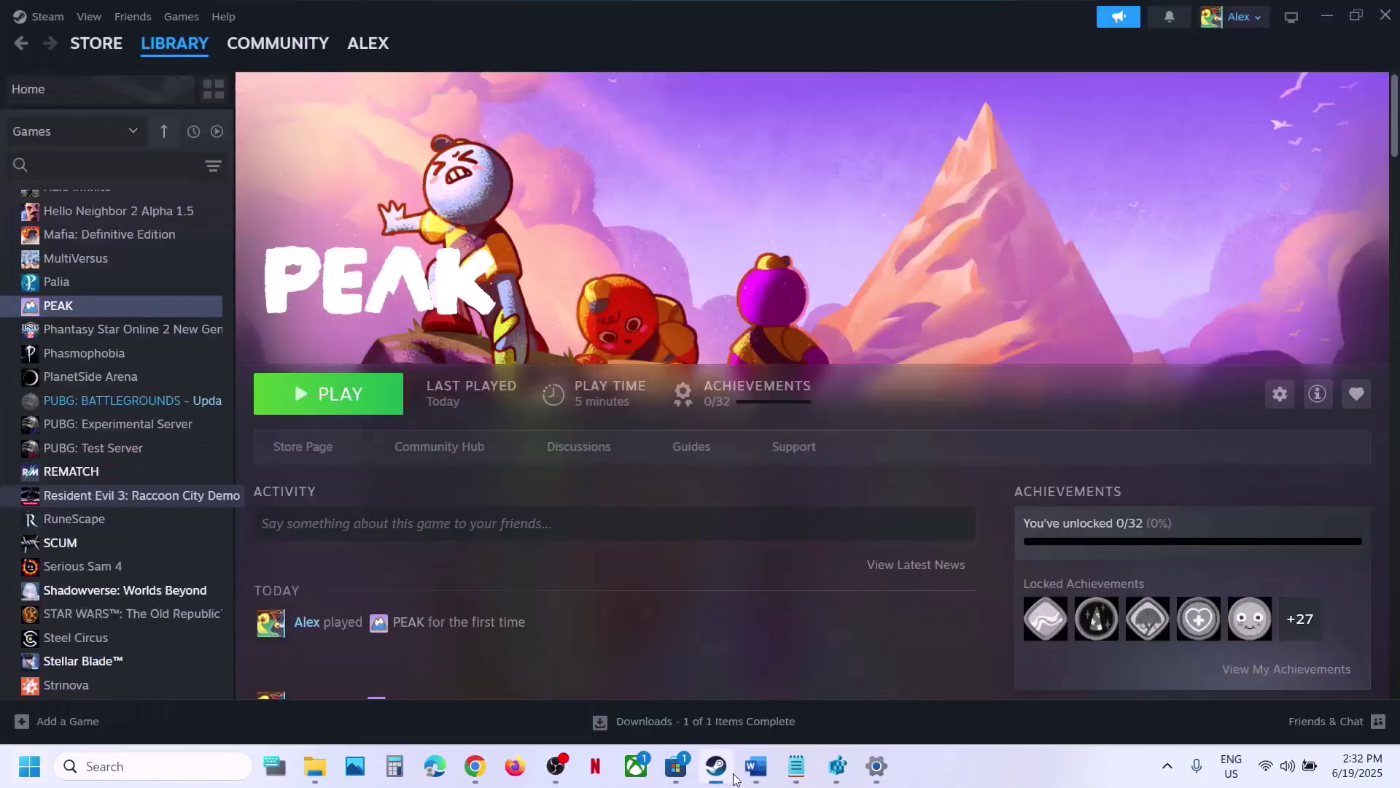
left_click(756, 766)
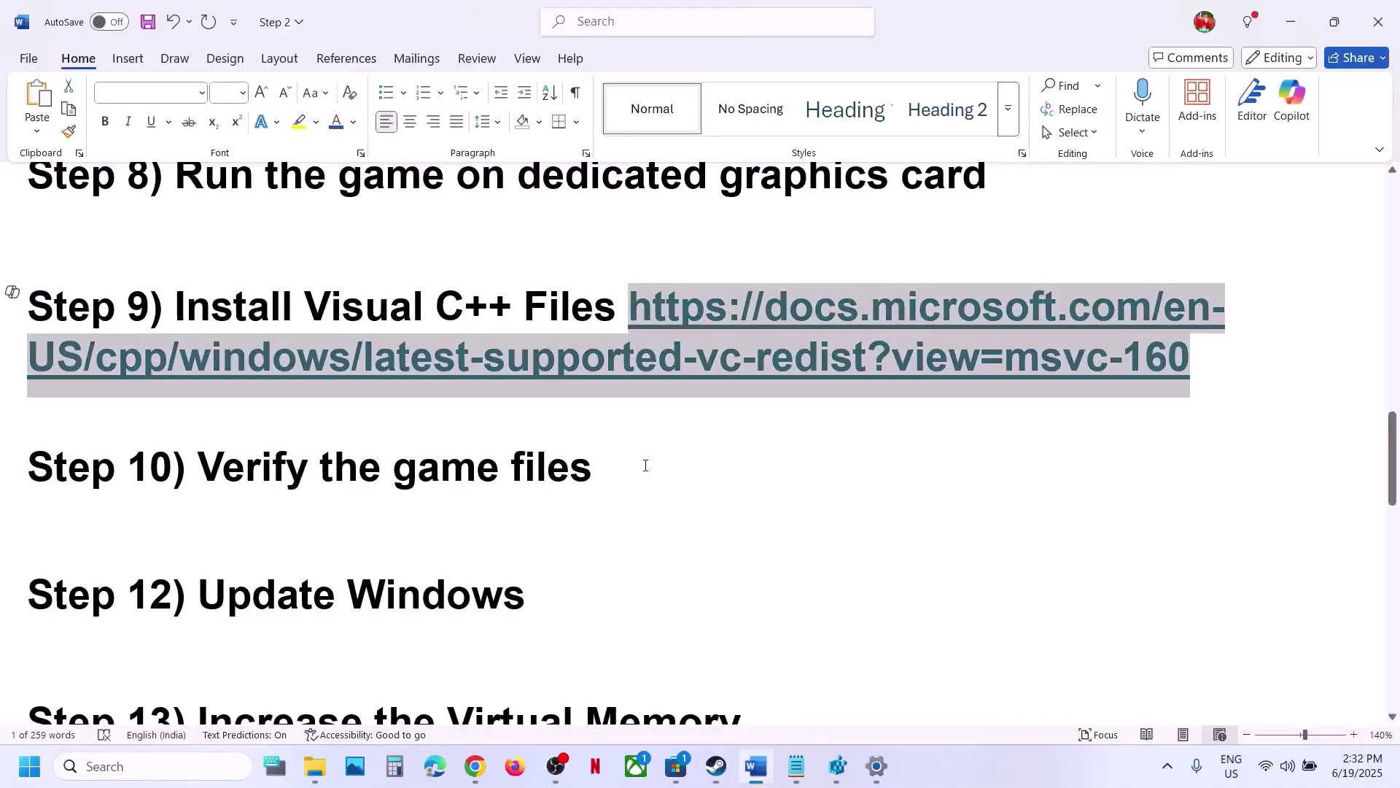
scroll(645, 466, "down", 1)
scroll(645, 465, "down", 2)
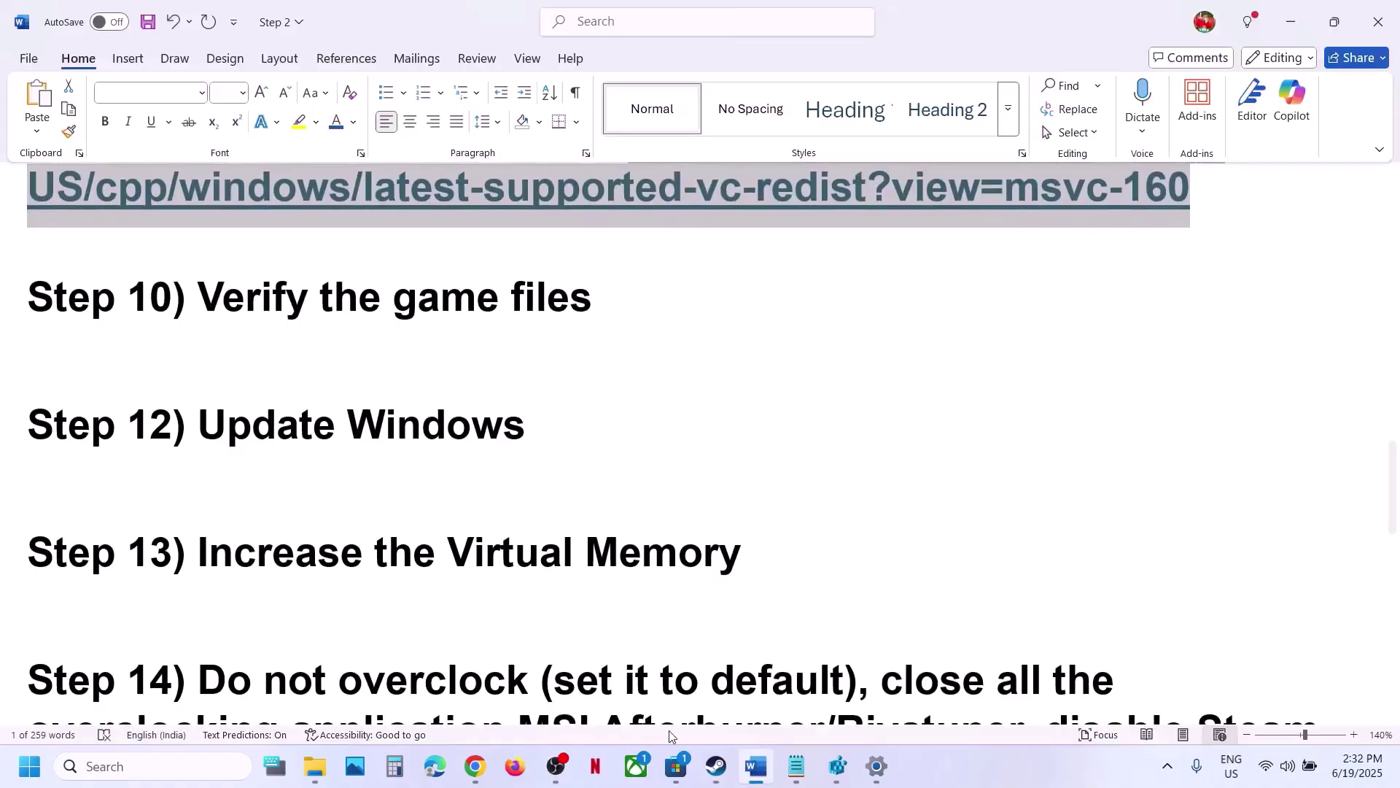
left_click(744, 780)
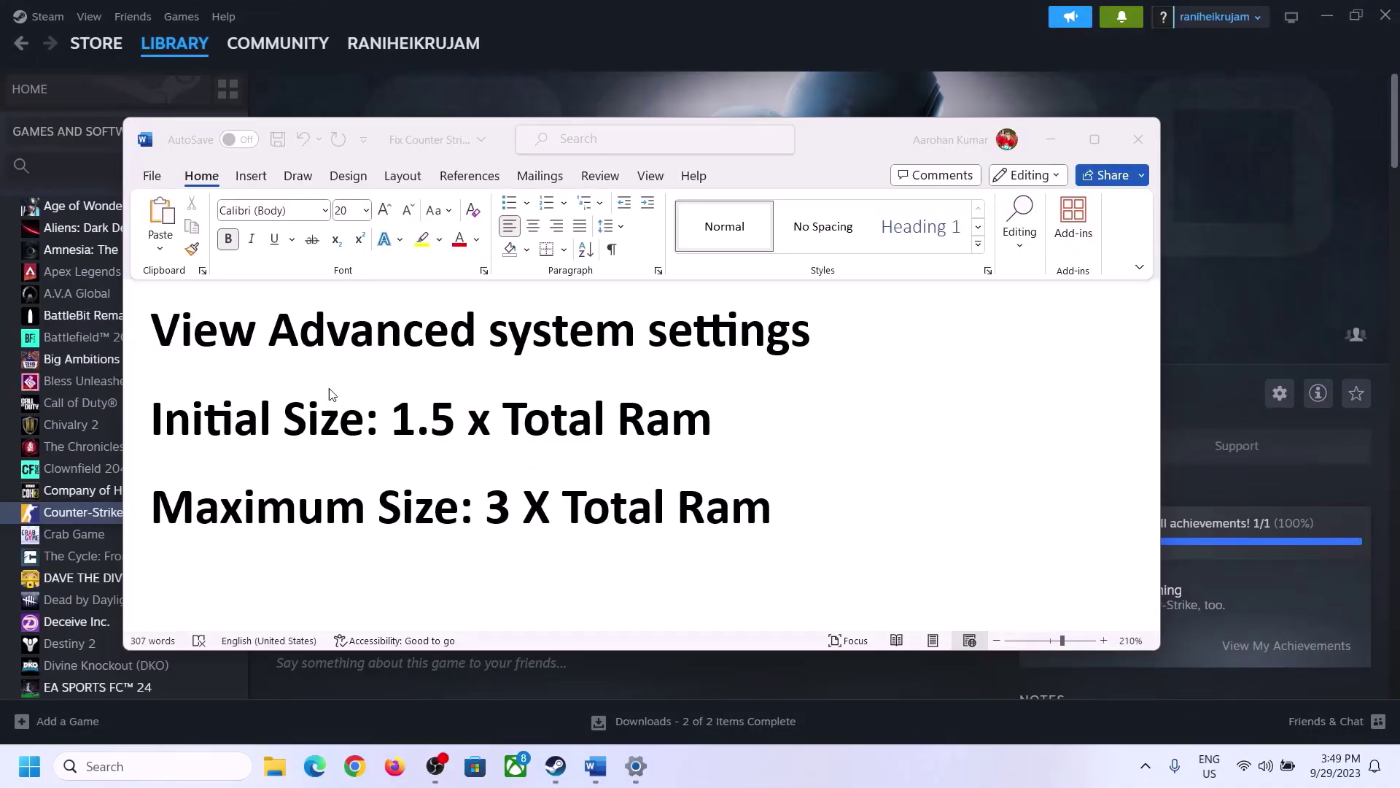
Step: Copy "View Advanced system settings" from the Word notes and open the matching control panel item through Windows search
left_click(258, 326)
left_click_drag(151, 328, 765, 353)
left_click(192, 226)
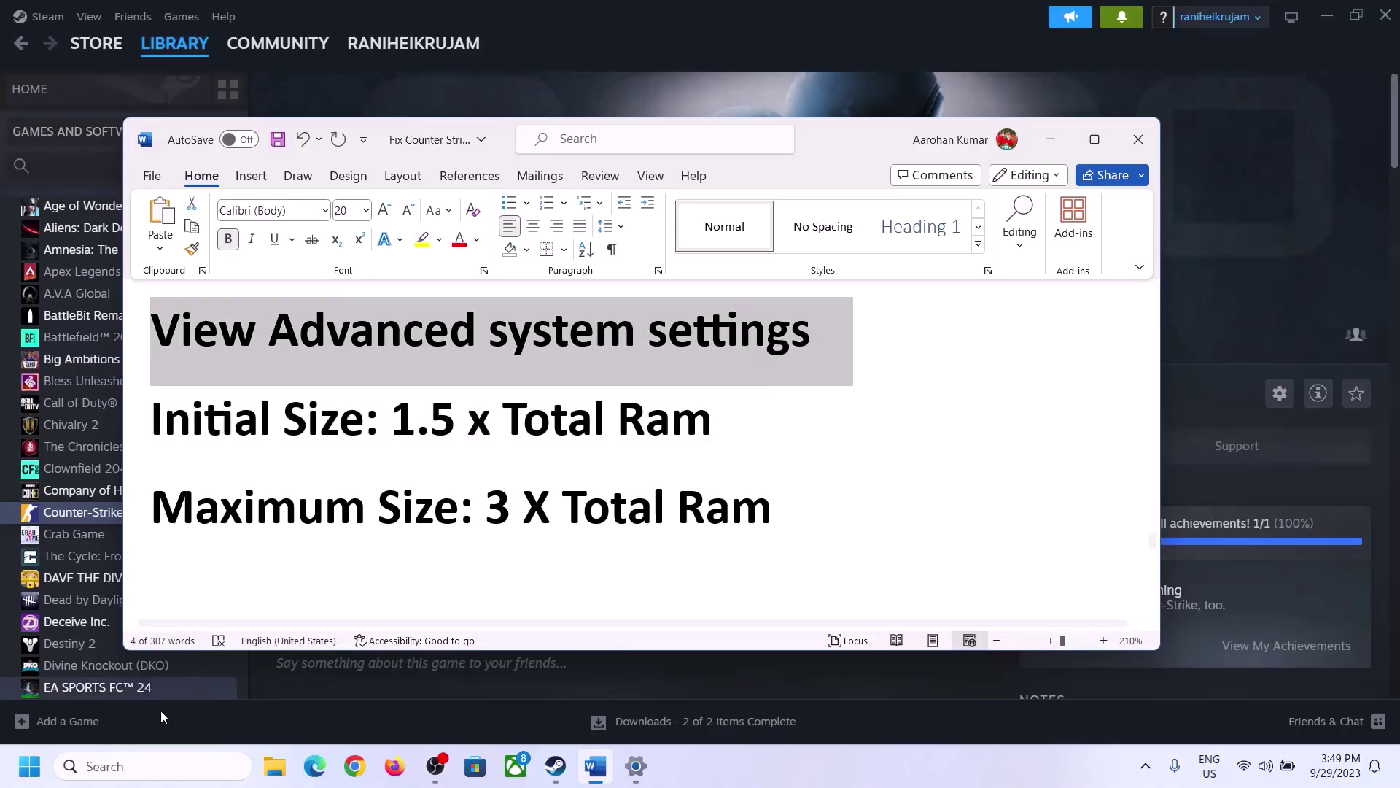
left_click(166, 766)
key("ctrl+v")
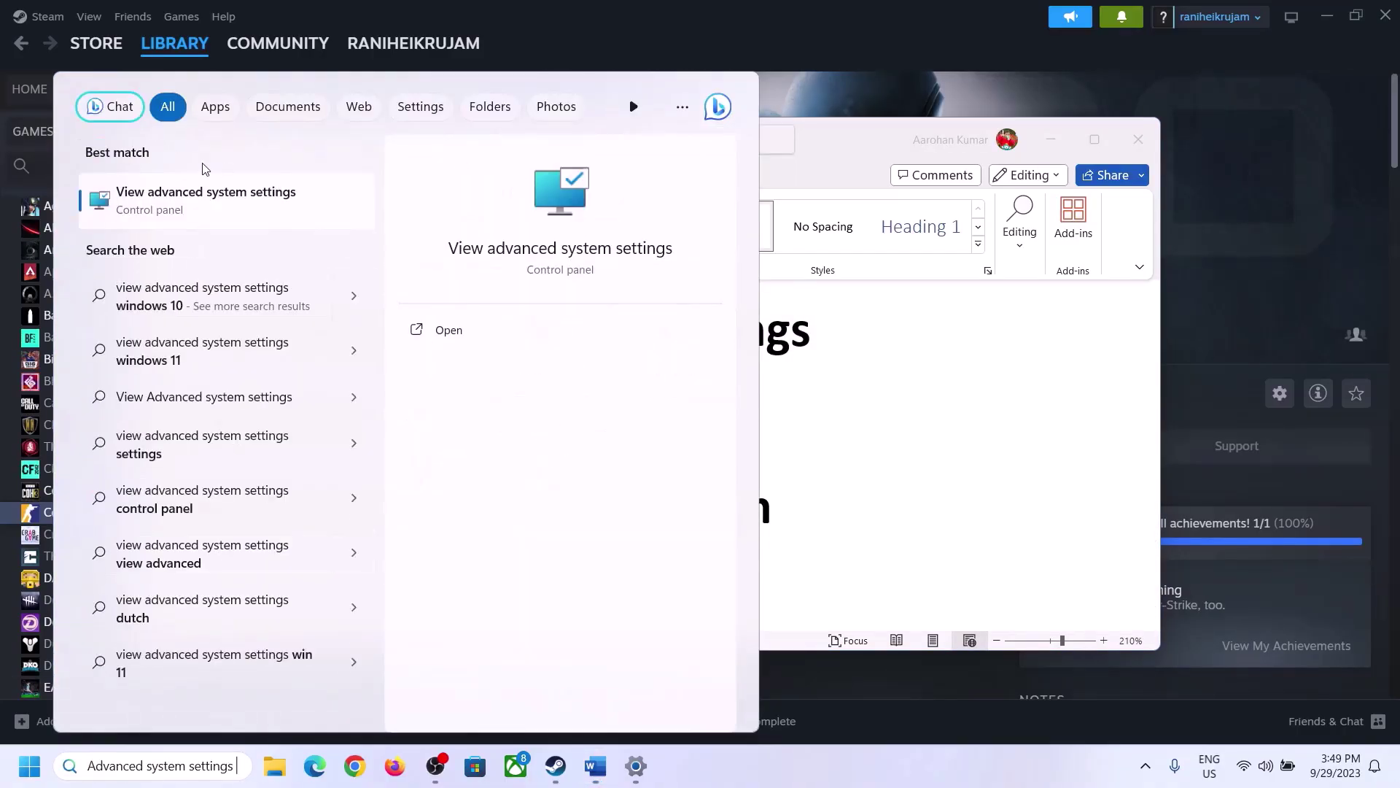
left_click(196, 213)
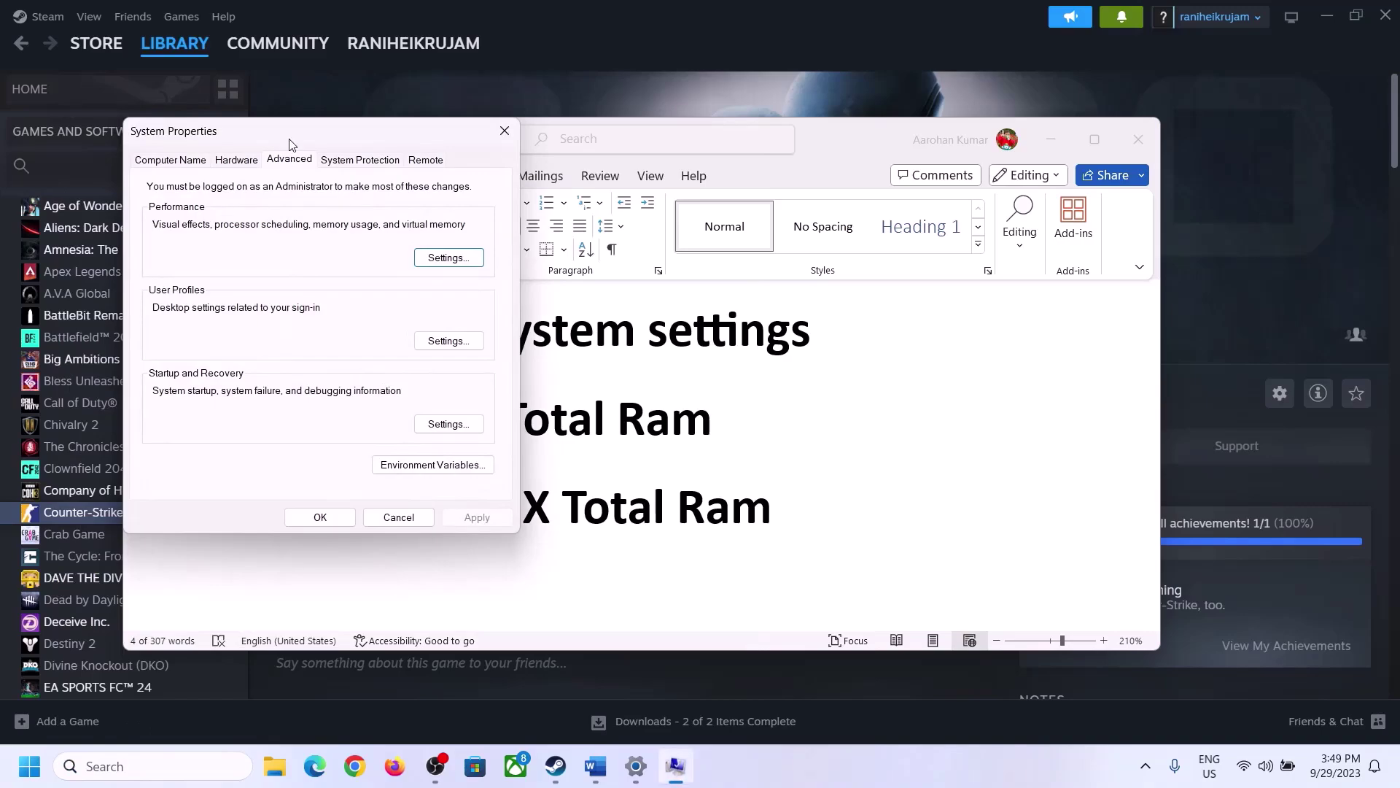
Step: Open the Virtual Memory settings through the advanced Performance Options in System Properties
left_click_drag(271, 141, 626, 253)
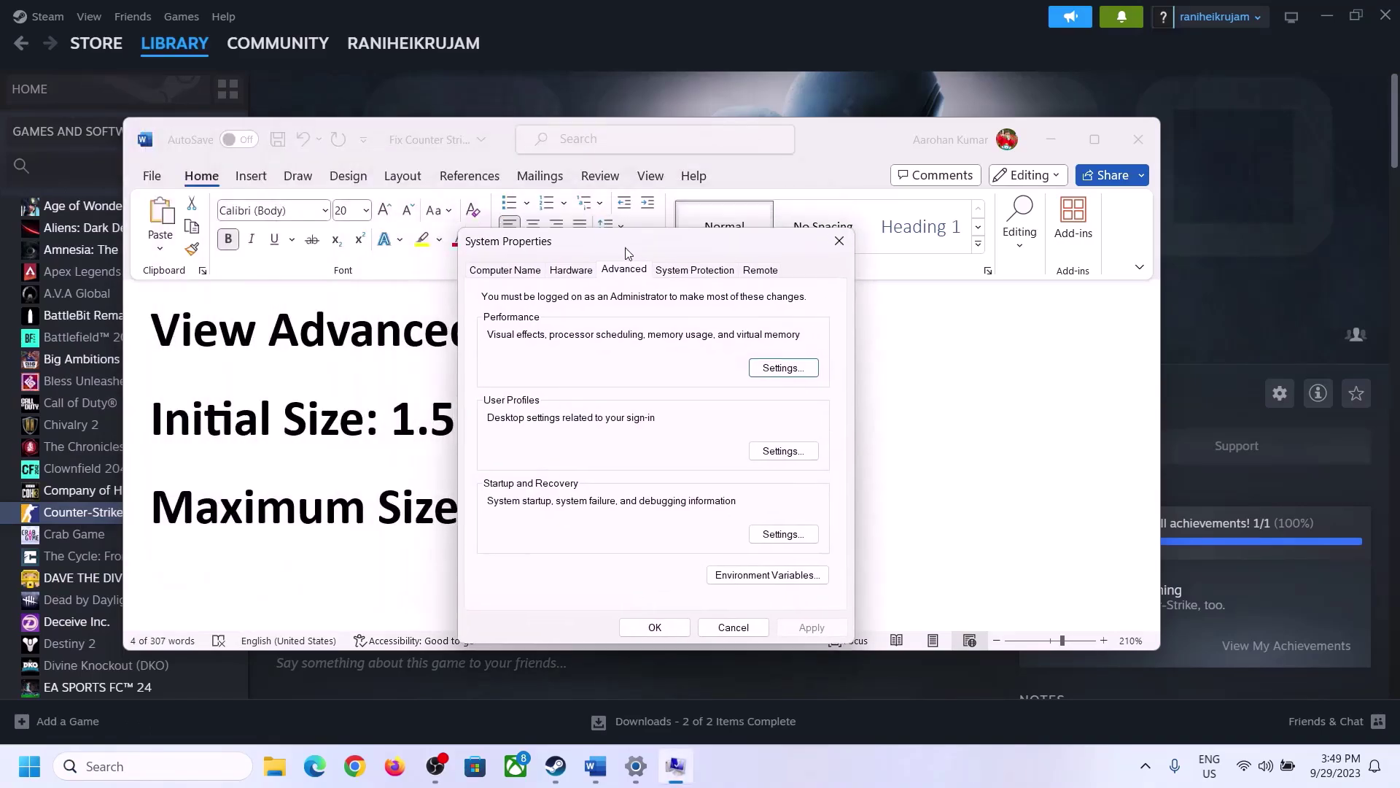
left_click(783, 369)
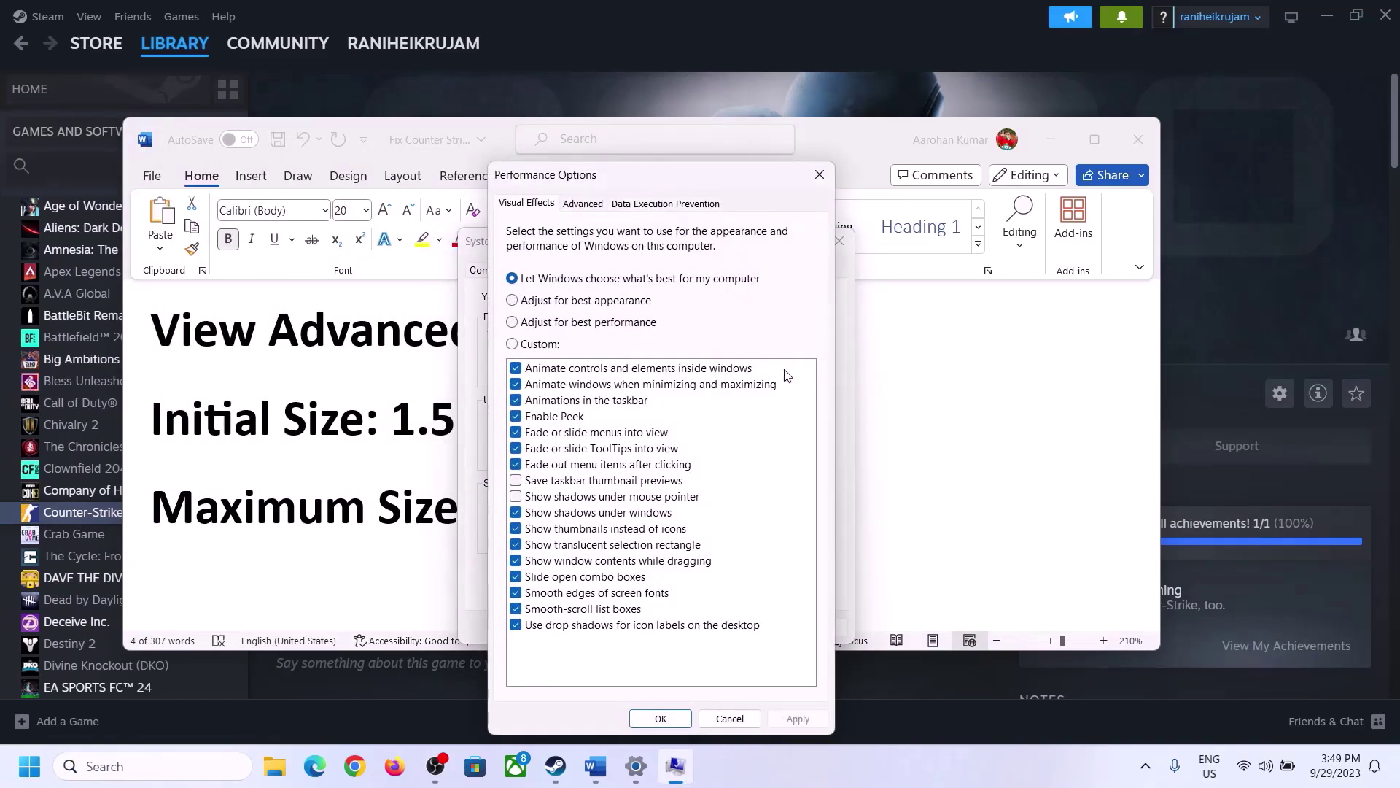
left_click(584, 204)
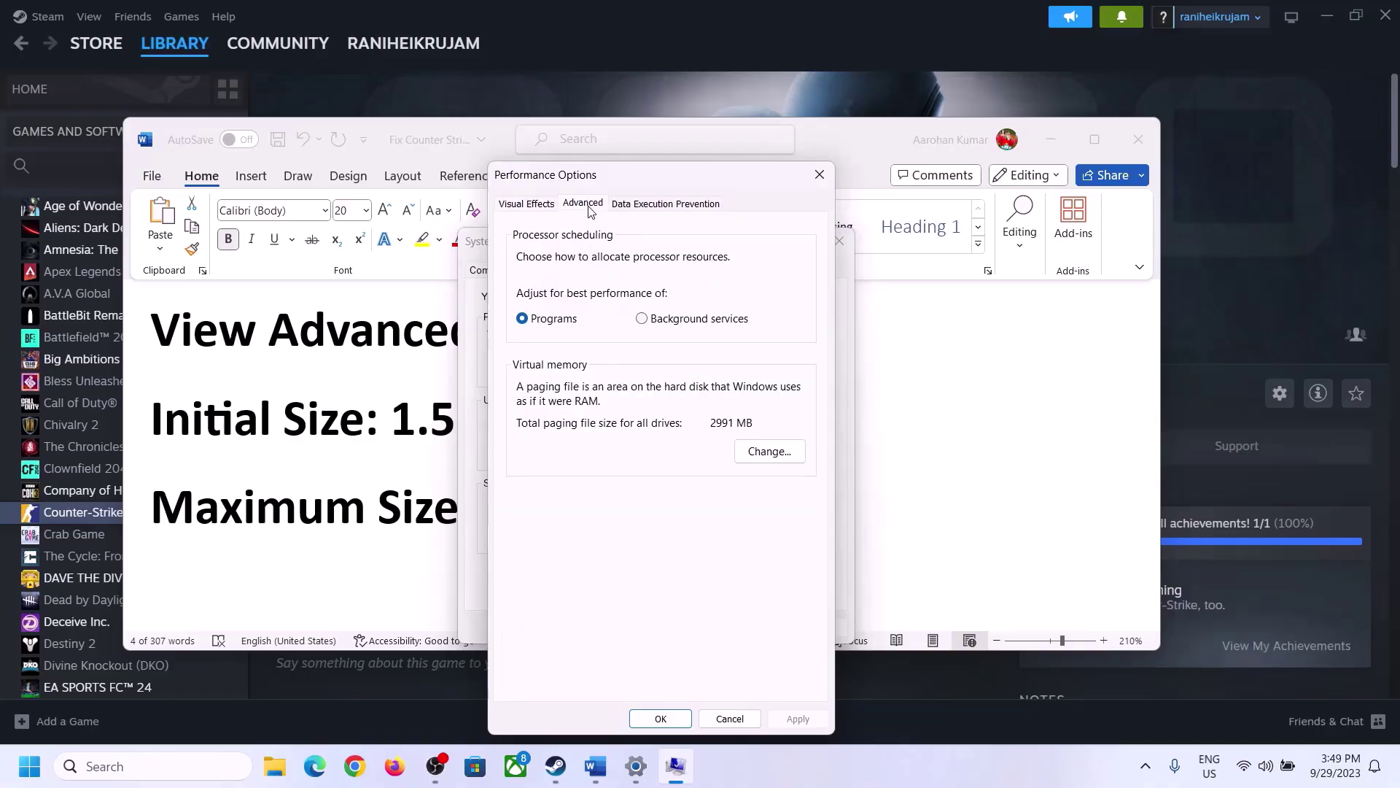
left_click(774, 452)
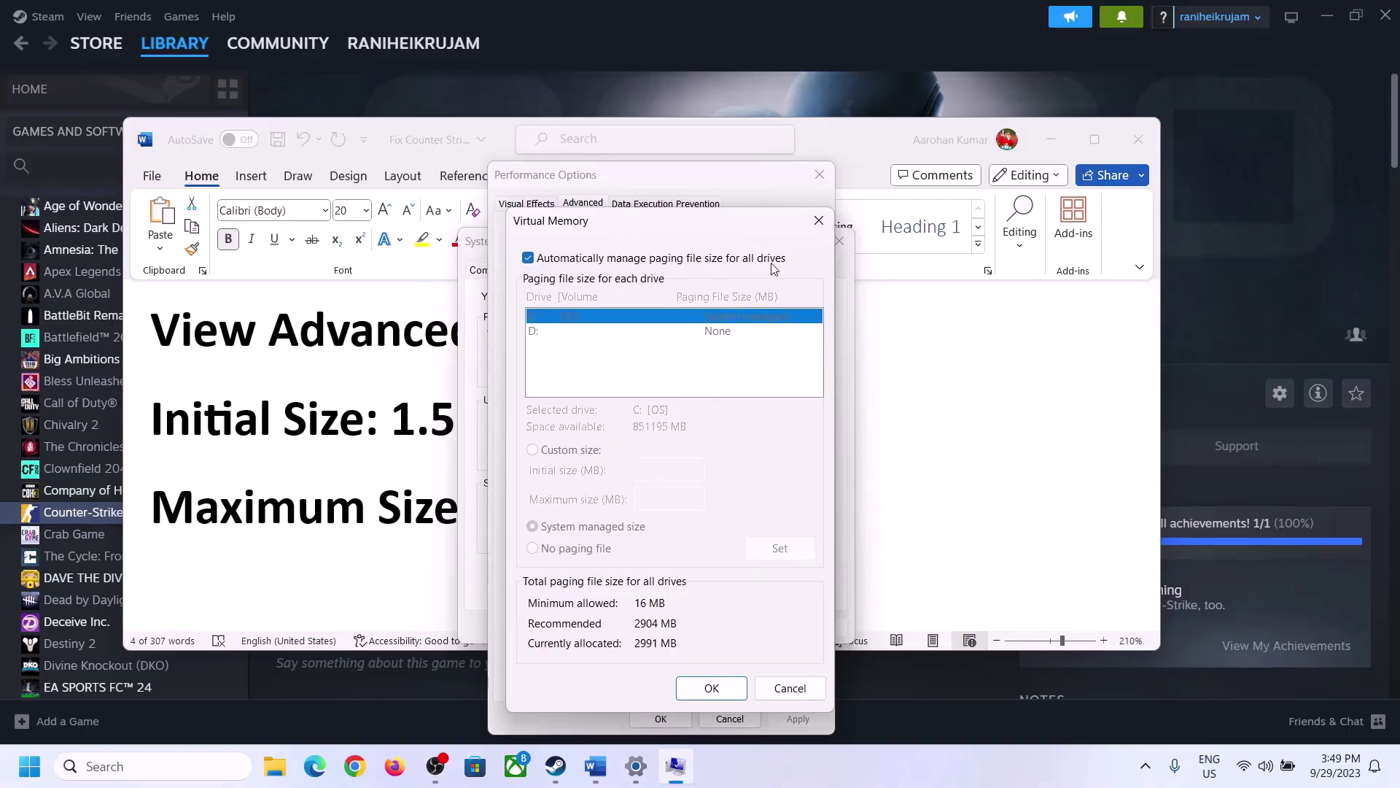
Step: Turn off automatic paging file management for all drives and choose a custom size for drive C:
left_click(528, 259)
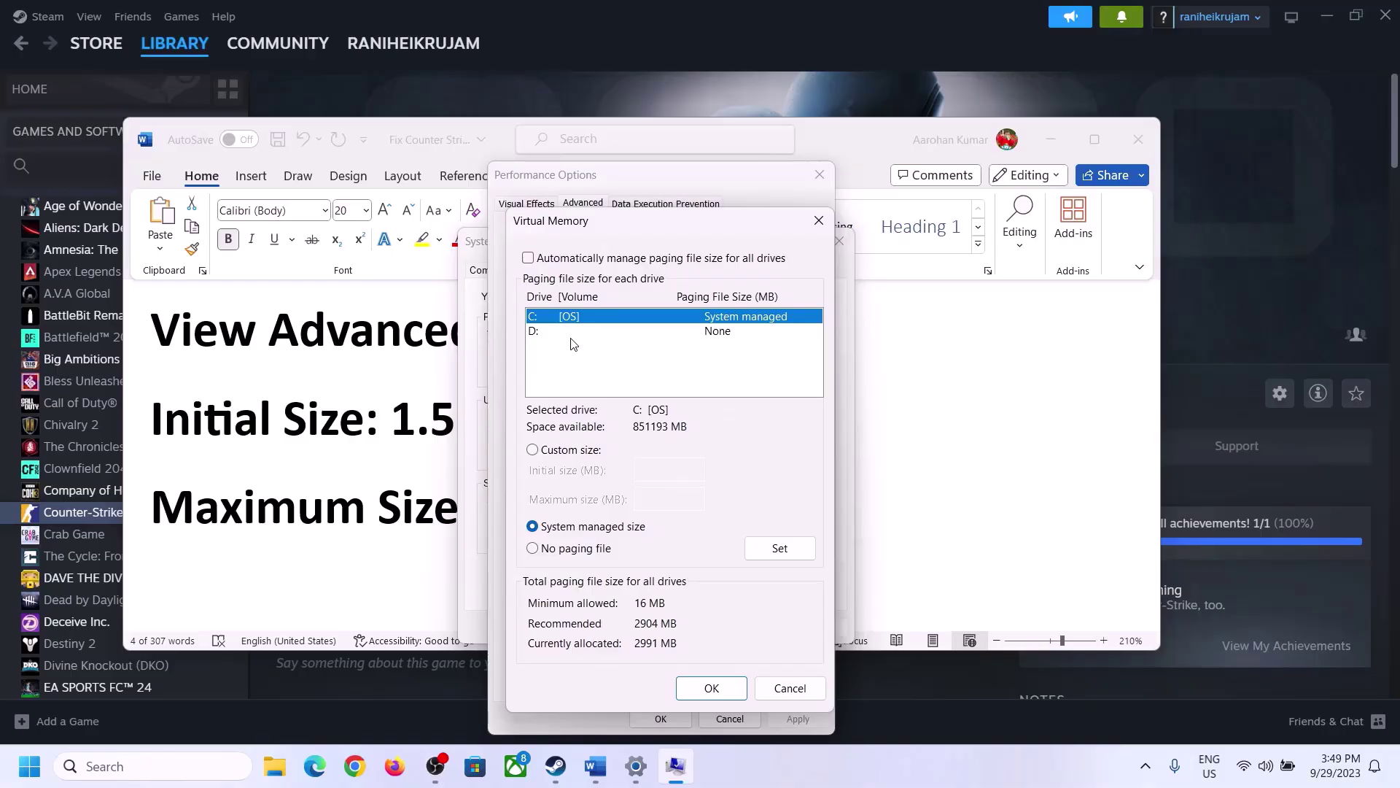
left_click(534, 451)
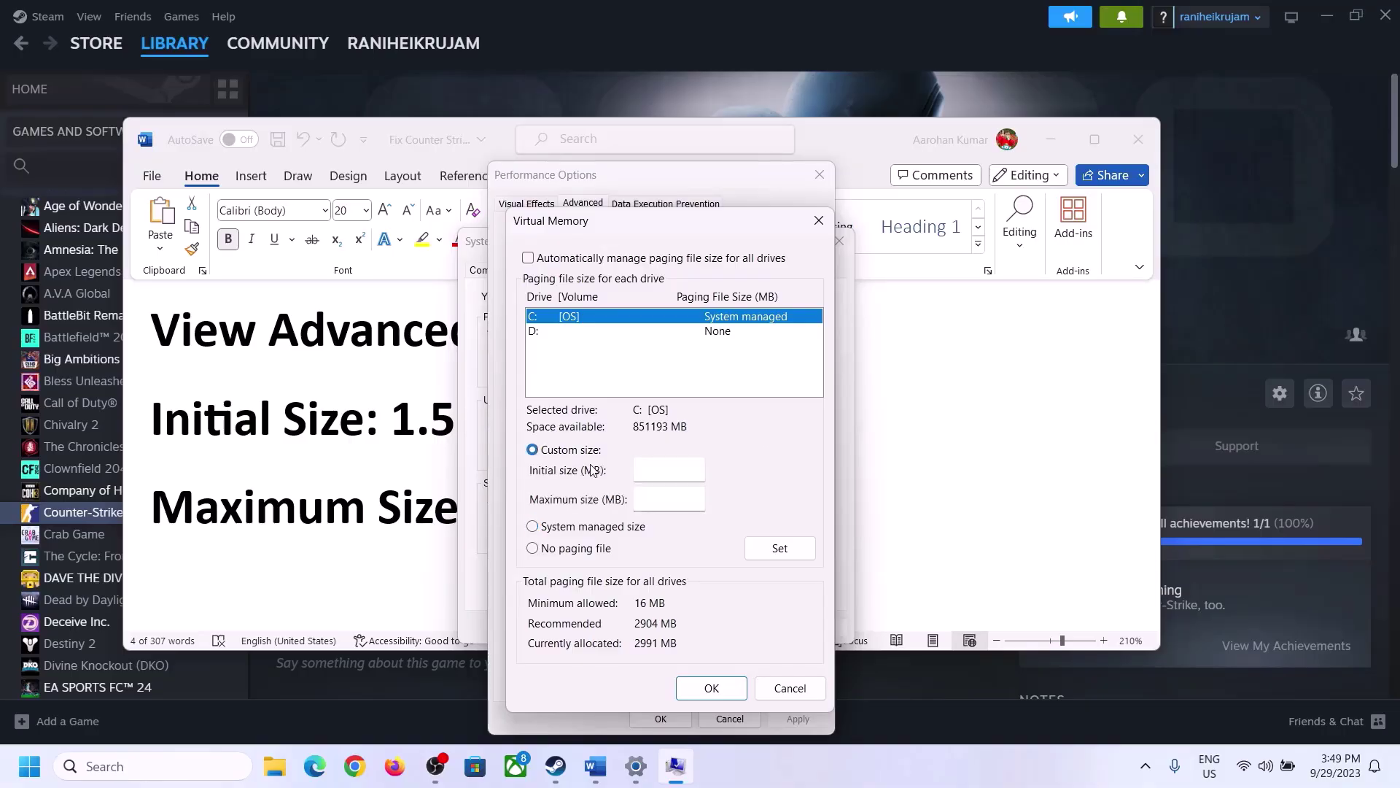
left_click(671, 471)
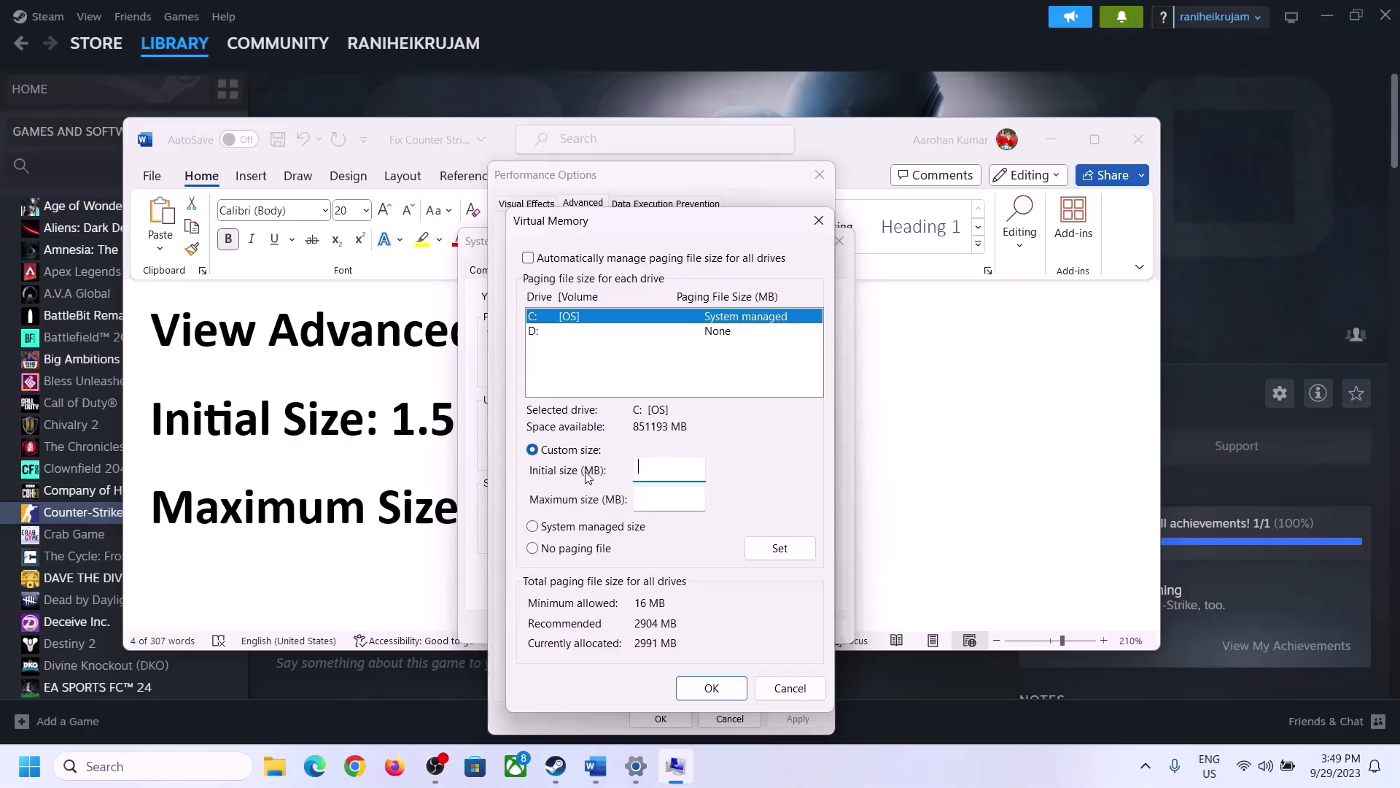
Step: Check the initial size formula in the Word notes and look up the installed RAM in the device specifications in Settings
left_click(379, 436)
left_click_drag(392, 434, 649, 436)
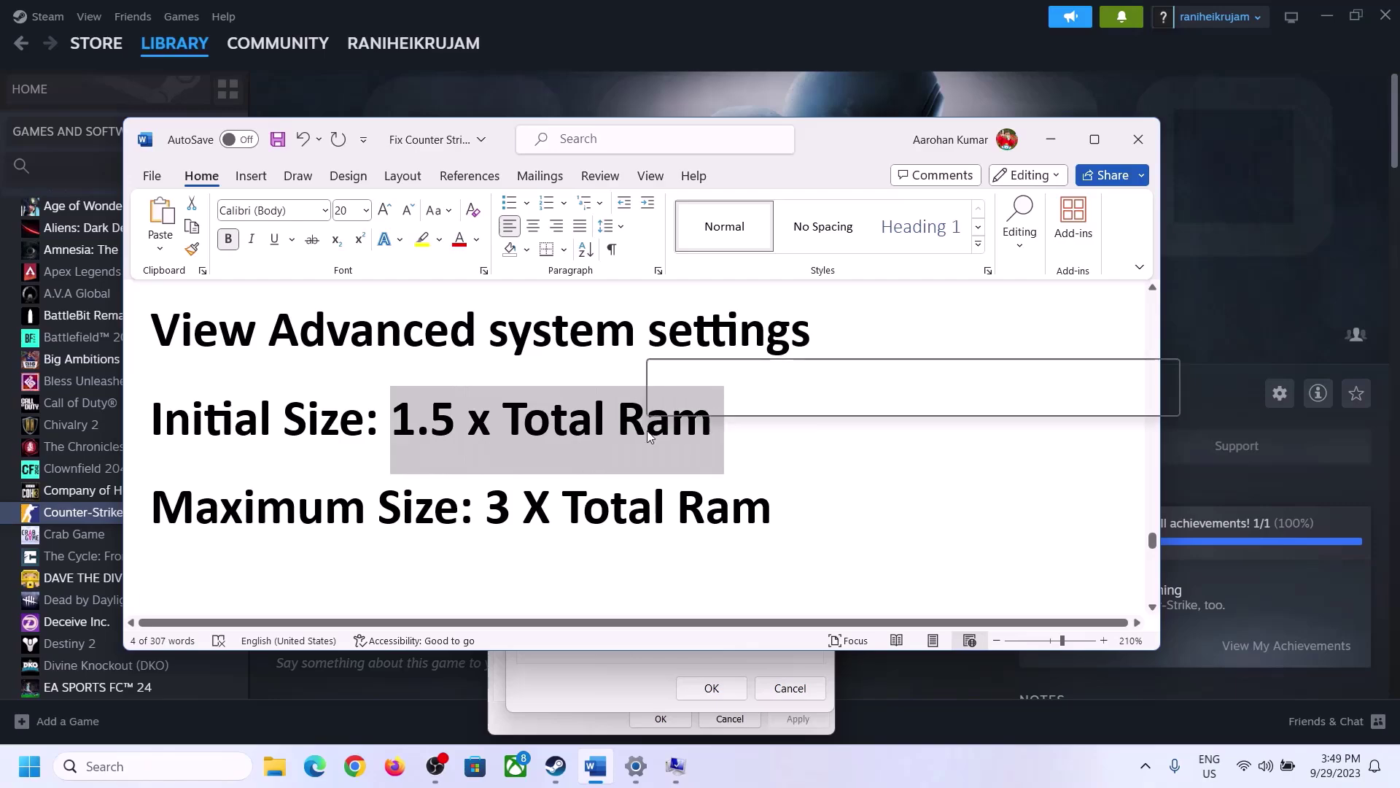
left_click(636, 767)
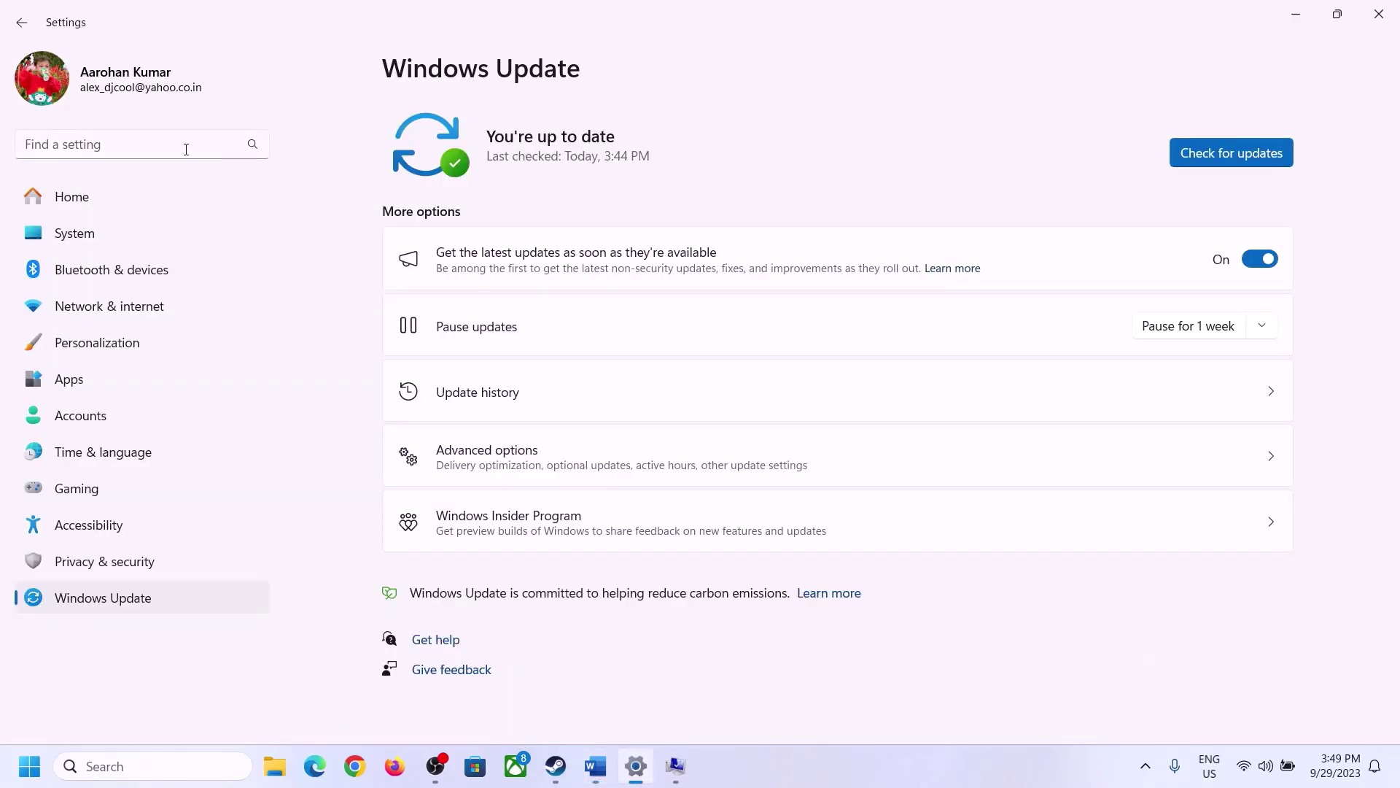
left_click(62, 236)
scroll(498, 607, "down", 8)
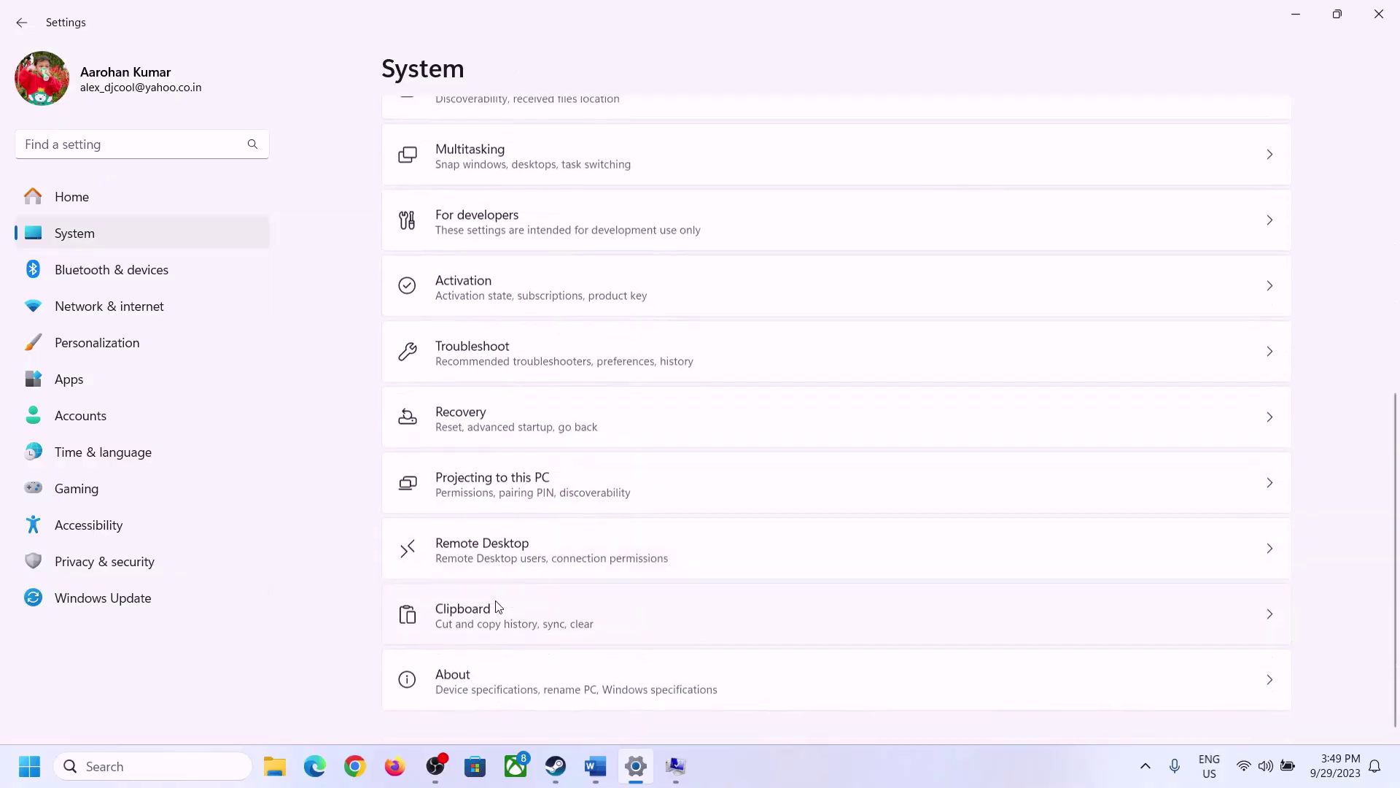
left_click(460, 693)
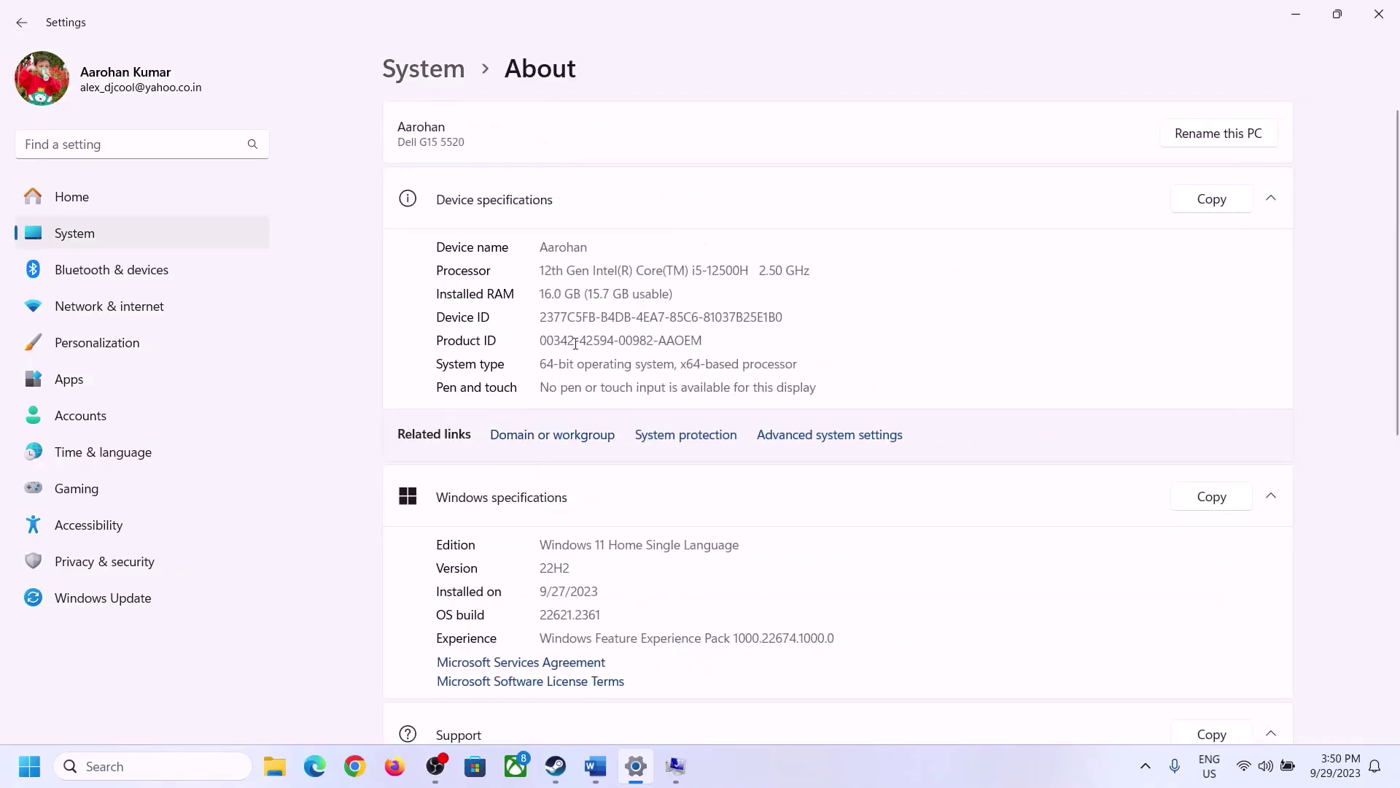
left_click_drag(550, 293, 533, 297)
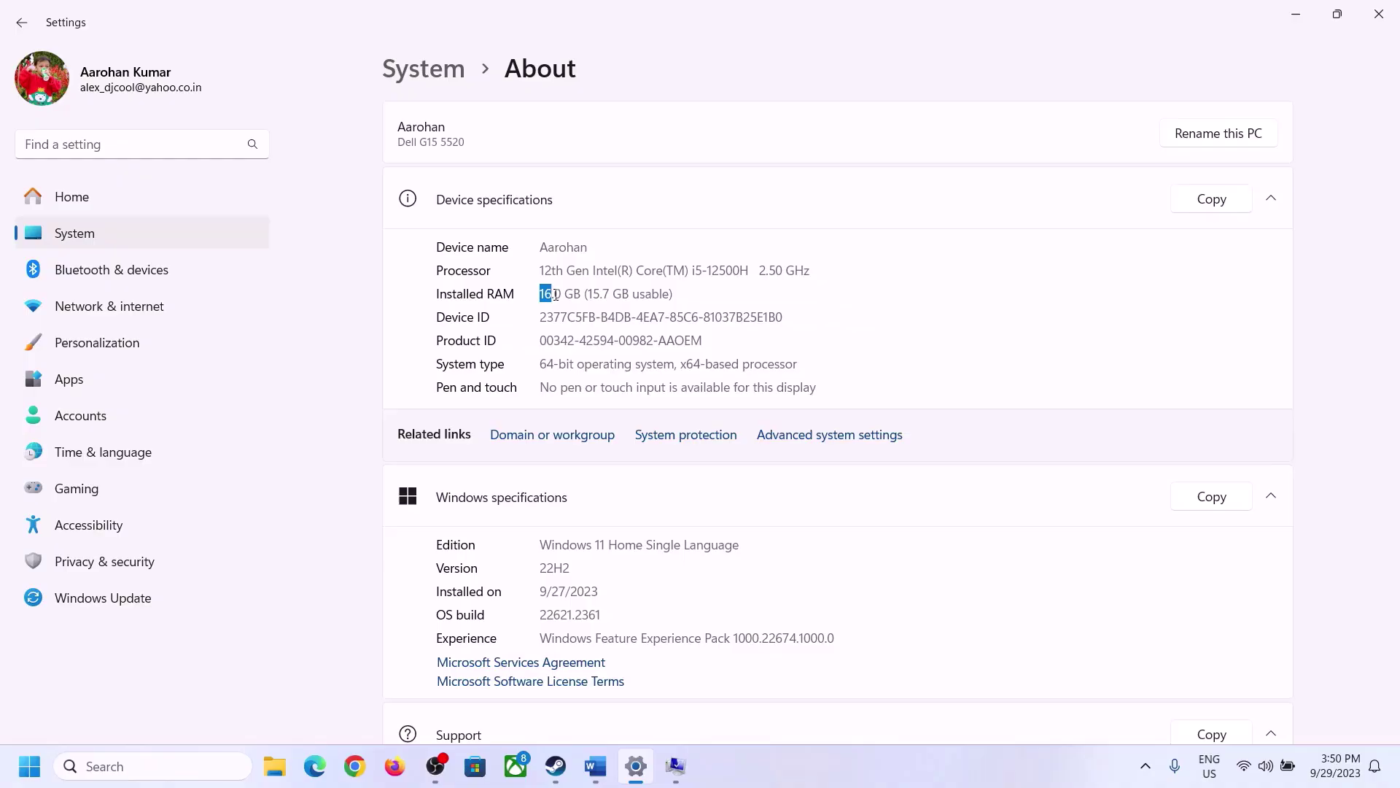
left_click(564, 295)
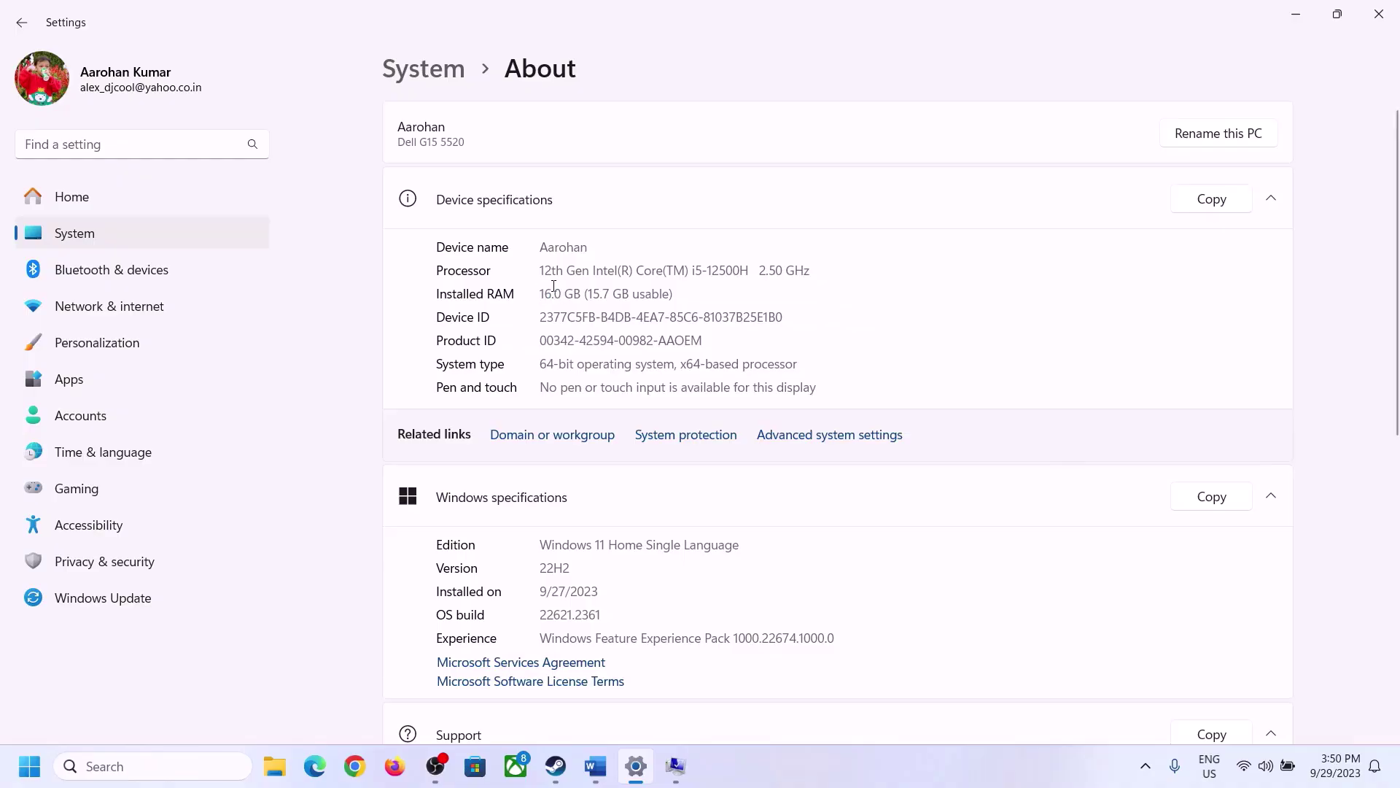
left_click_drag(554, 287, 533, 287)
Step: Launch Calculator with the Run command calc, place it beside the Virtual Memory dialog, and show the Word notes behind it
left_click(674, 768)
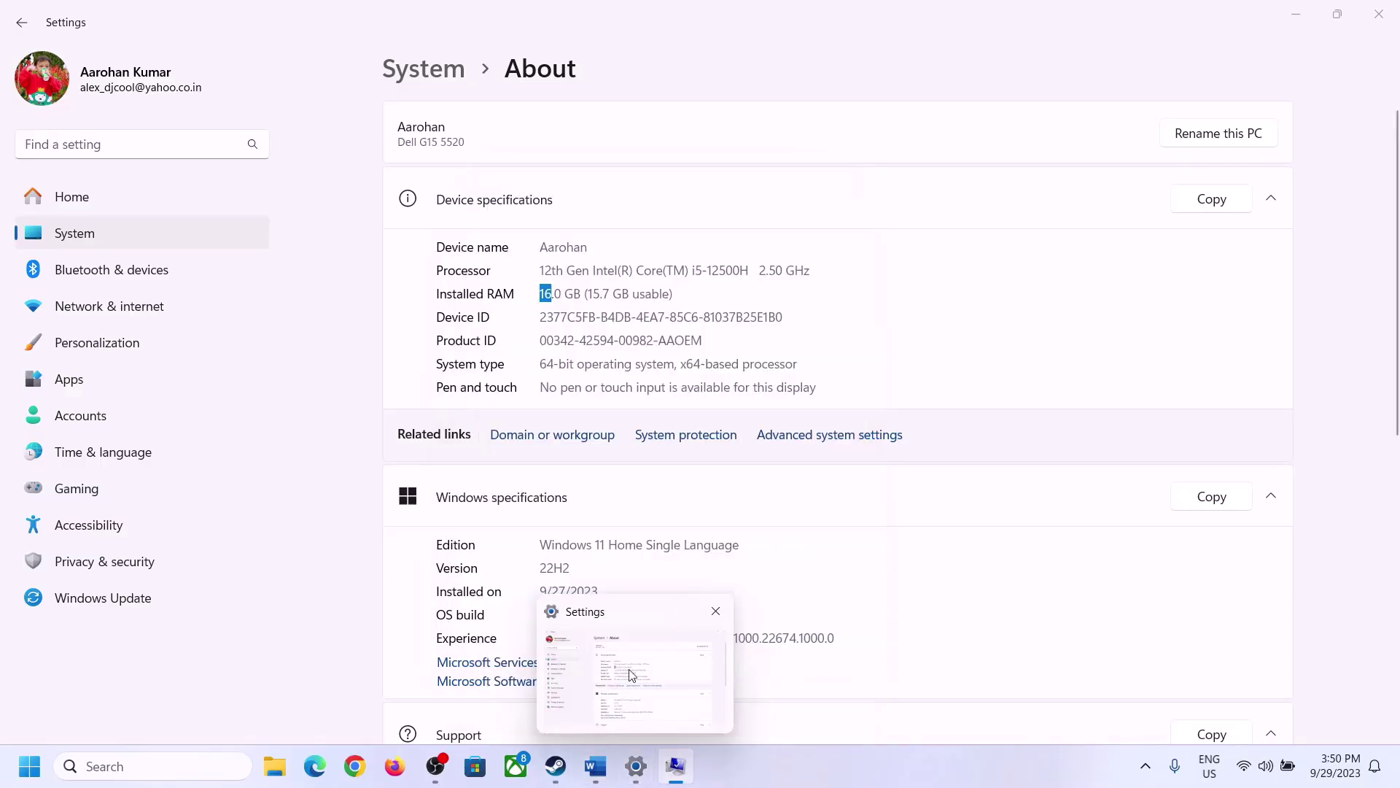
key("super+r")
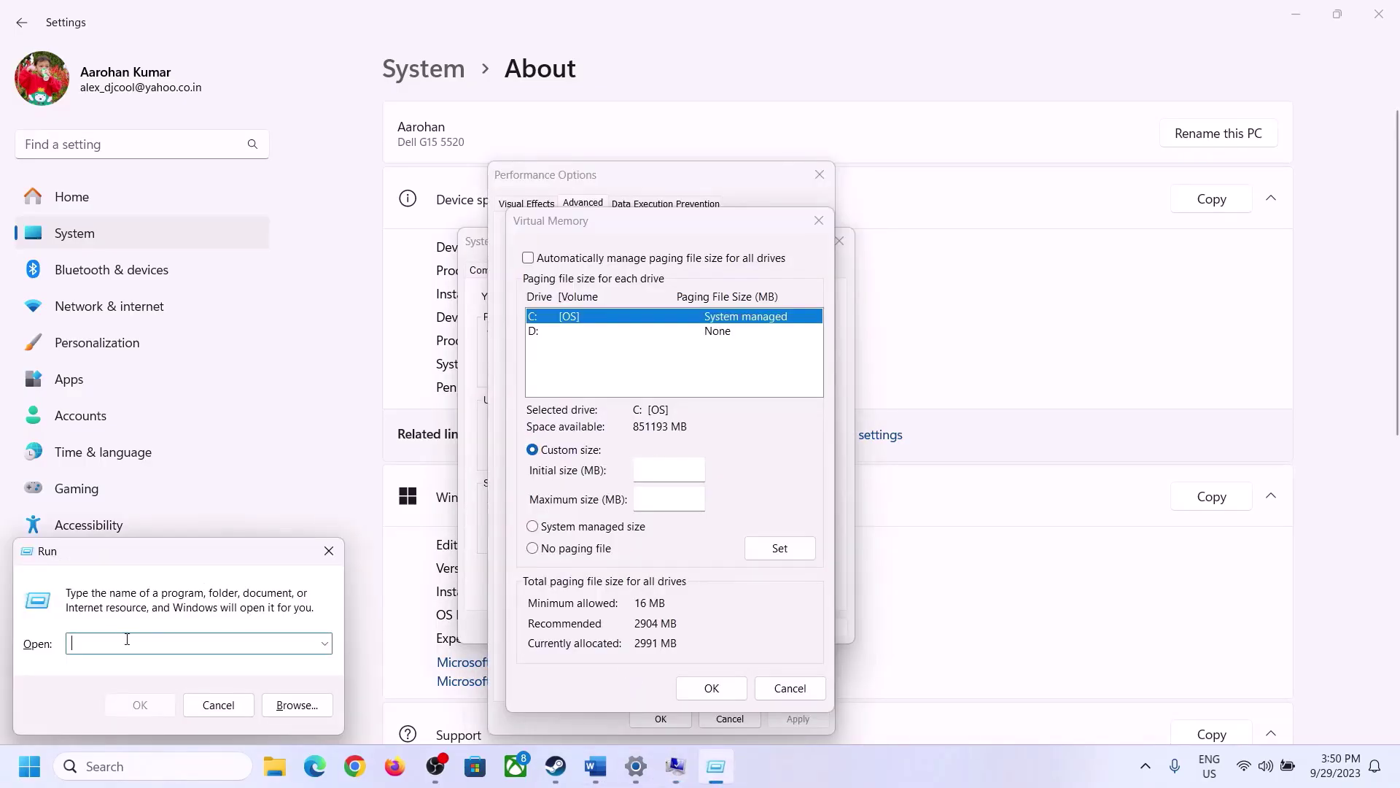
type("calc")
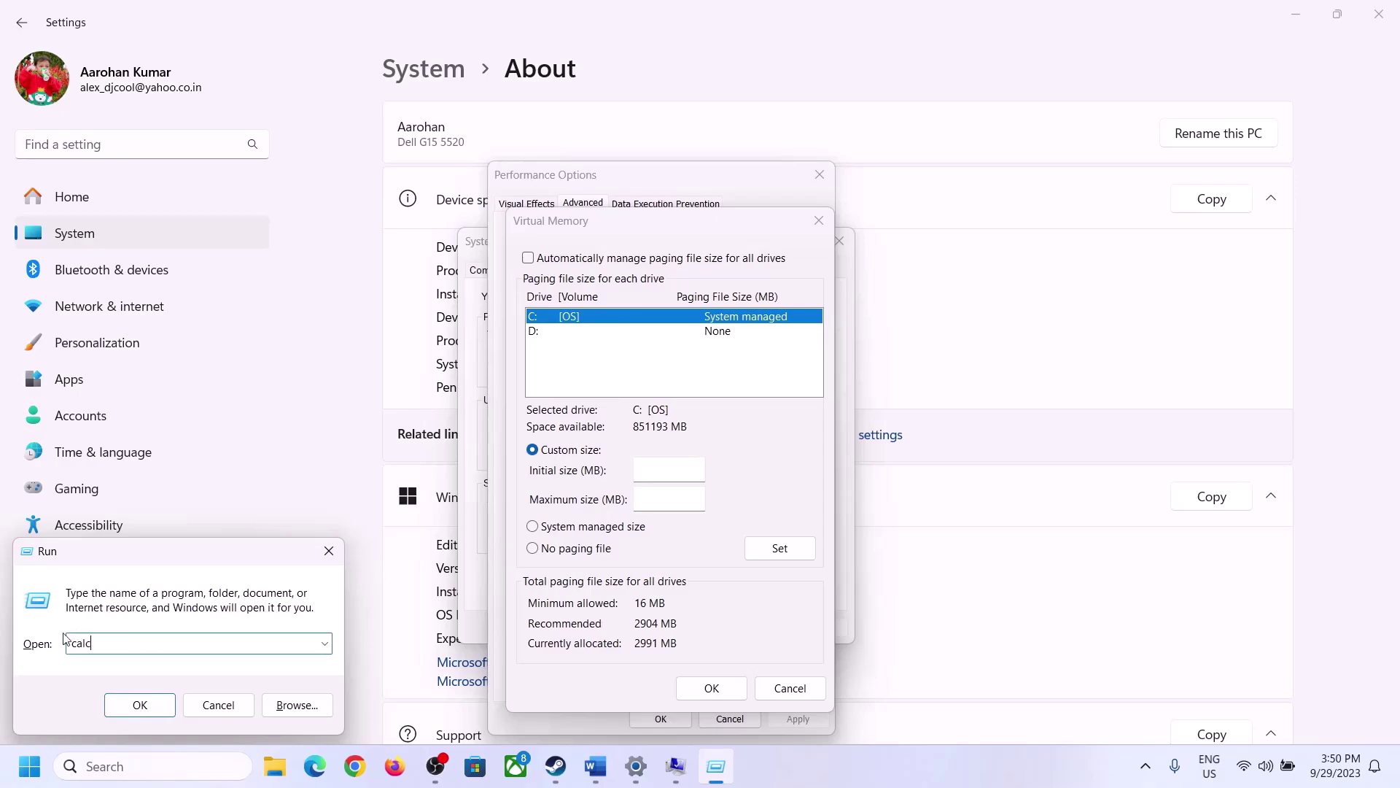
left_click(139, 704)
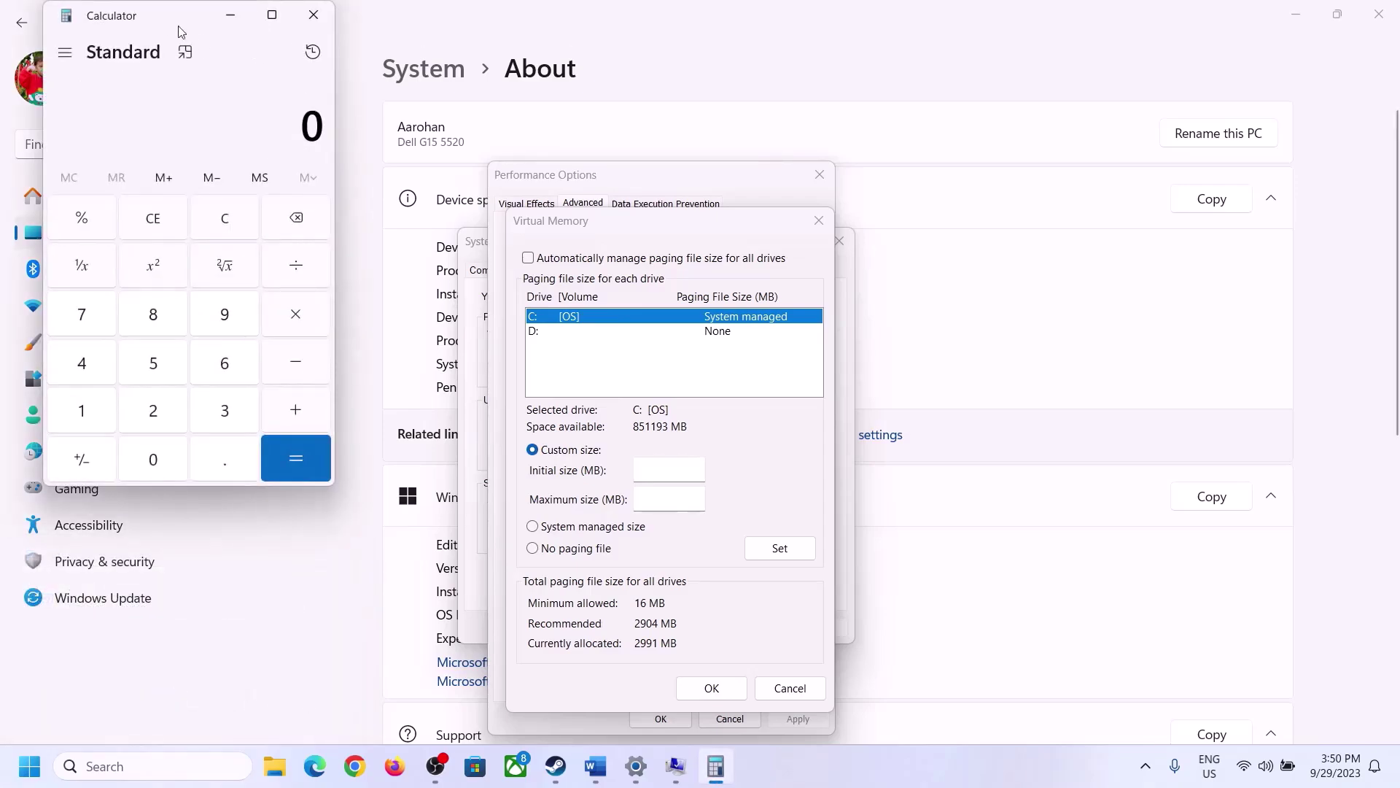
left_click_drag(181, 32, 1029, 244)
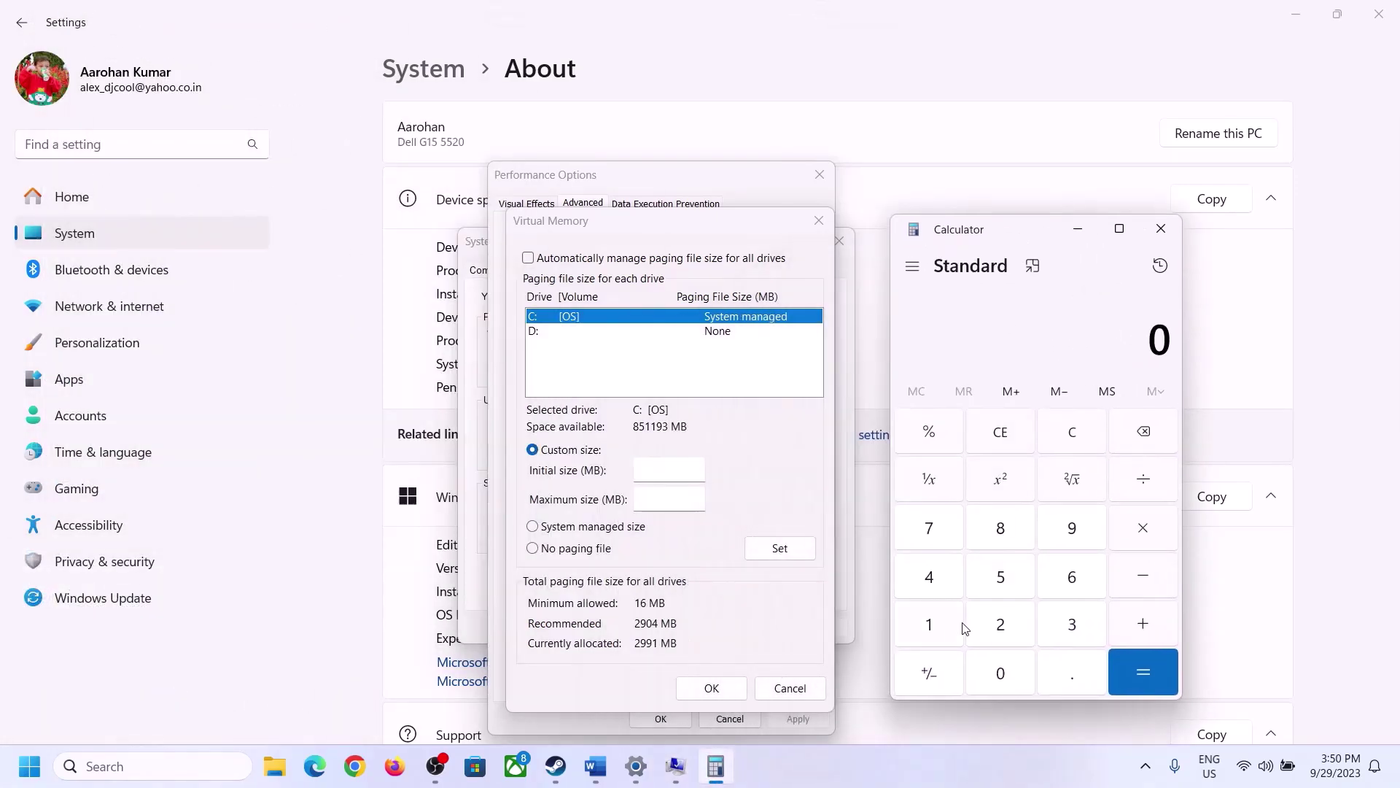
left_click(595, 767)
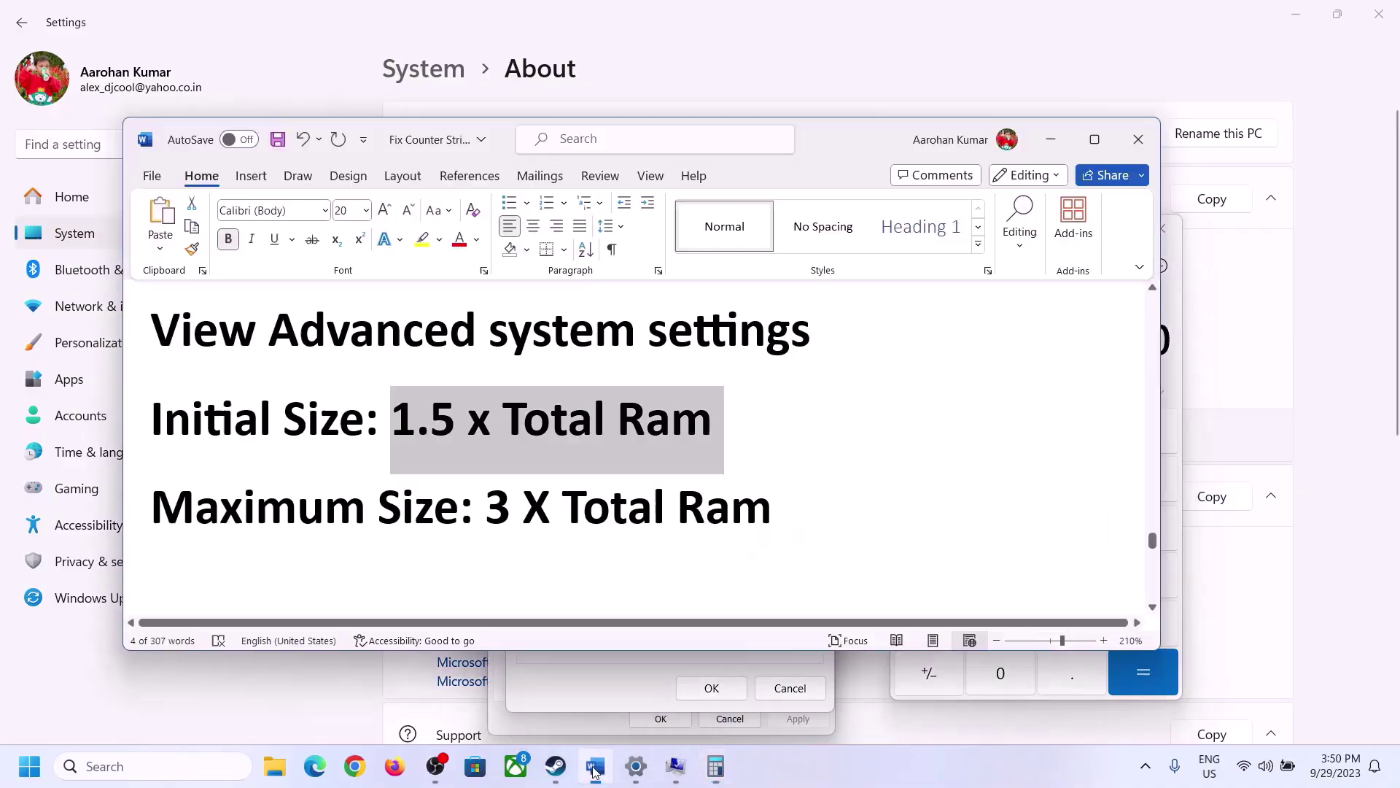
left_click(728, 766)
Step: Calculate 16 × 1024 in Calculator to convert the total RAM to megabytes
left_click(931, 629)
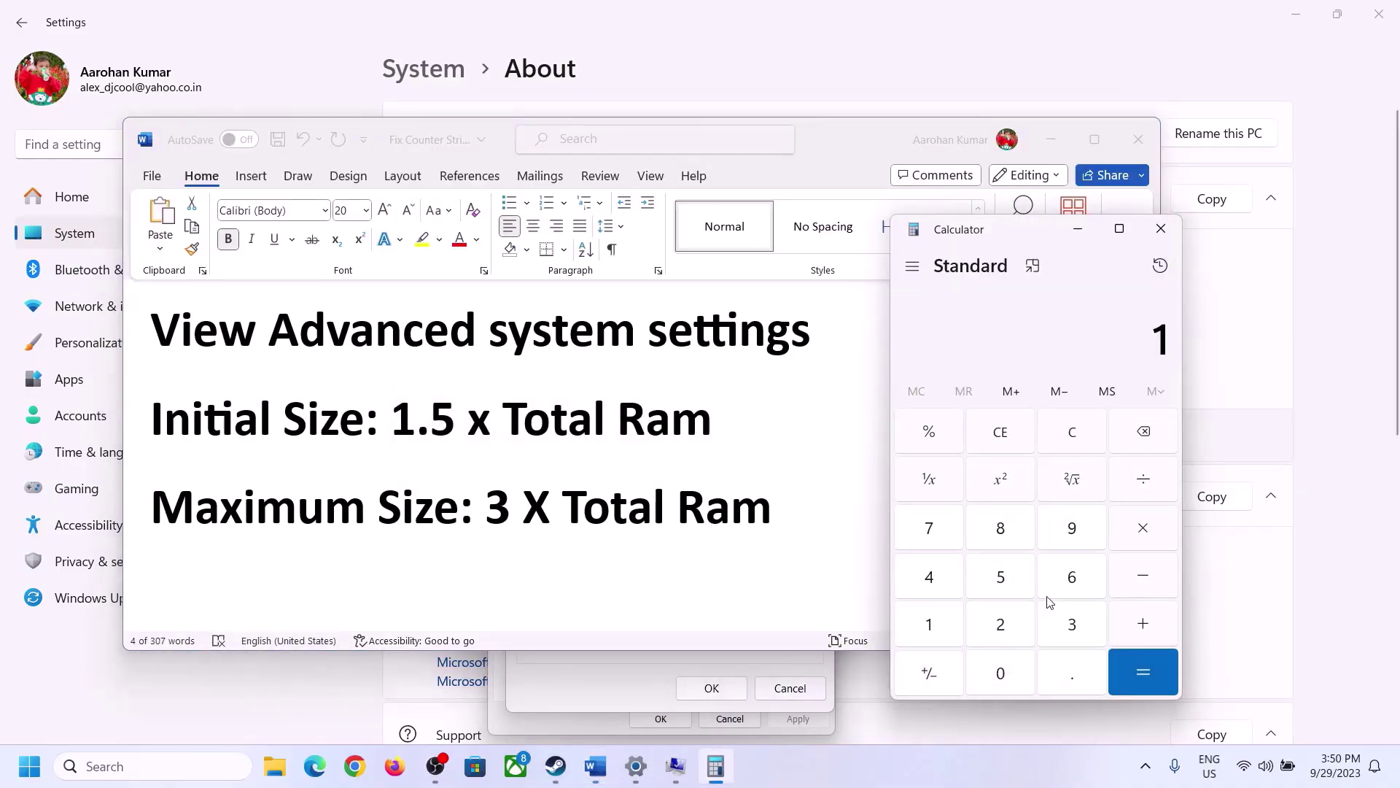
left_click(1067, 586)
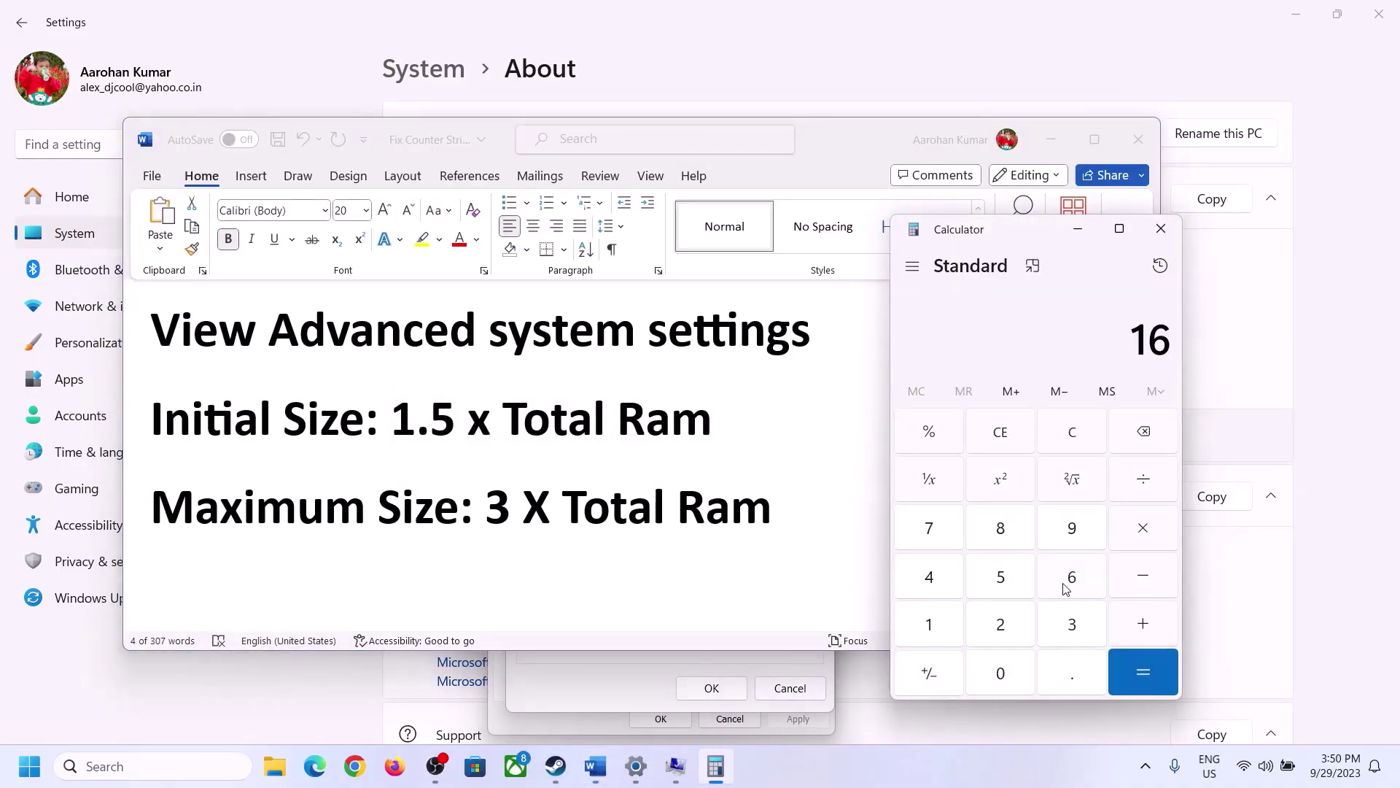
left_click(1077, 448)
left_click(941, 626)
left_click(1046, 584)
left_click(1143, 538)
left_click(929, 633)
left_click(1003, 681)
left_click(1001, 625)
left_click(929, 578)
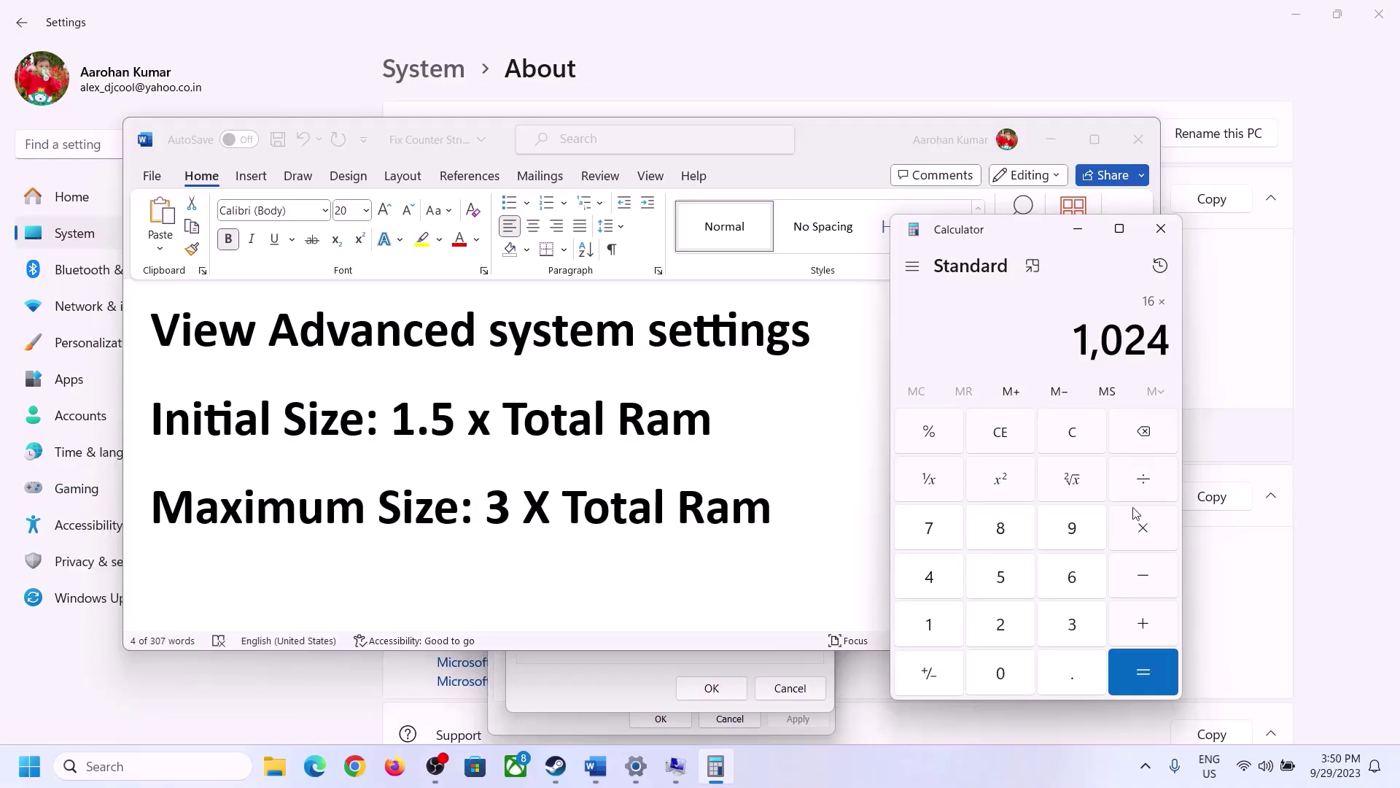
left_click(1143, 678)
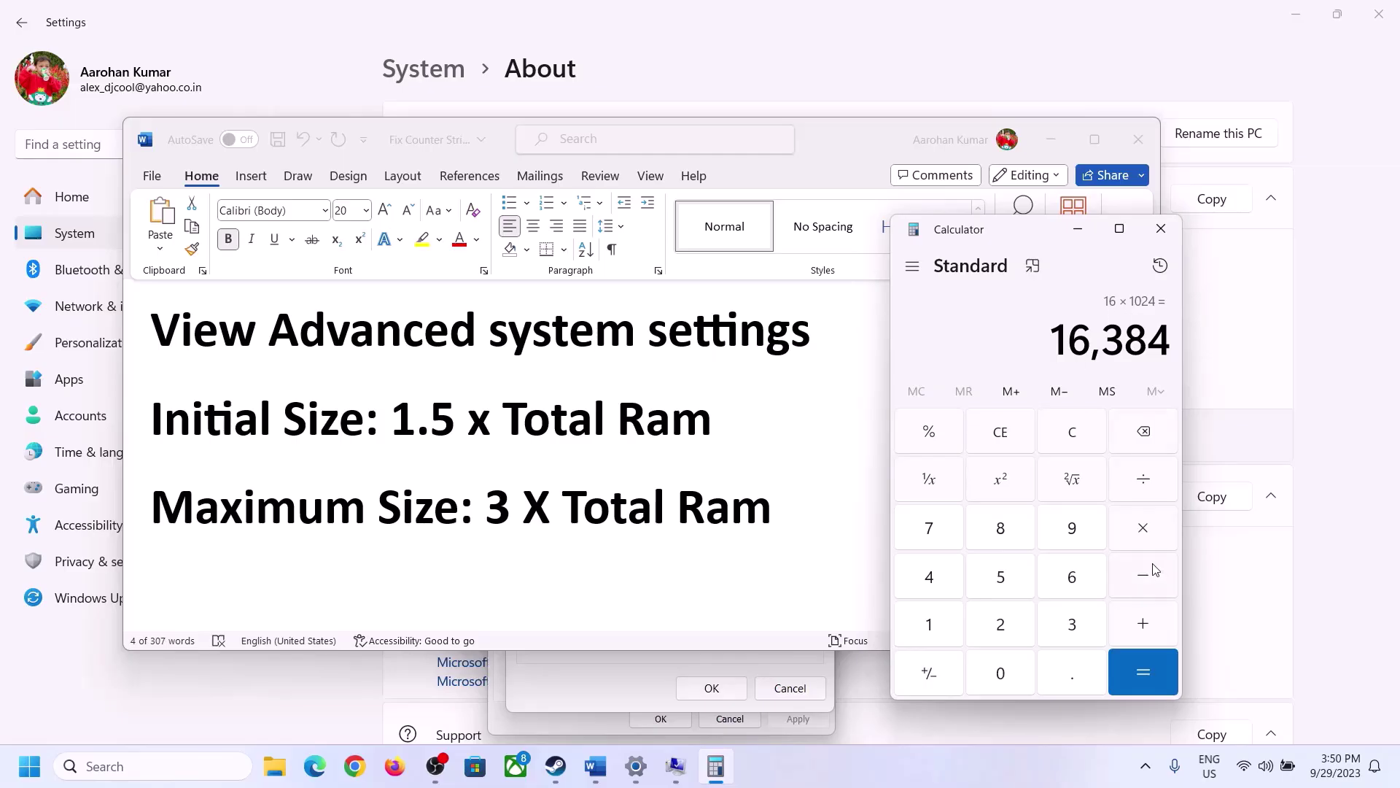
Step: Multiply the RAM result by 1.5 in Calculator to get the initial paging file size
left_click(1143, 528)
left_click(948, 633)
left_click(1067, 673)
left_click(1006, 581)
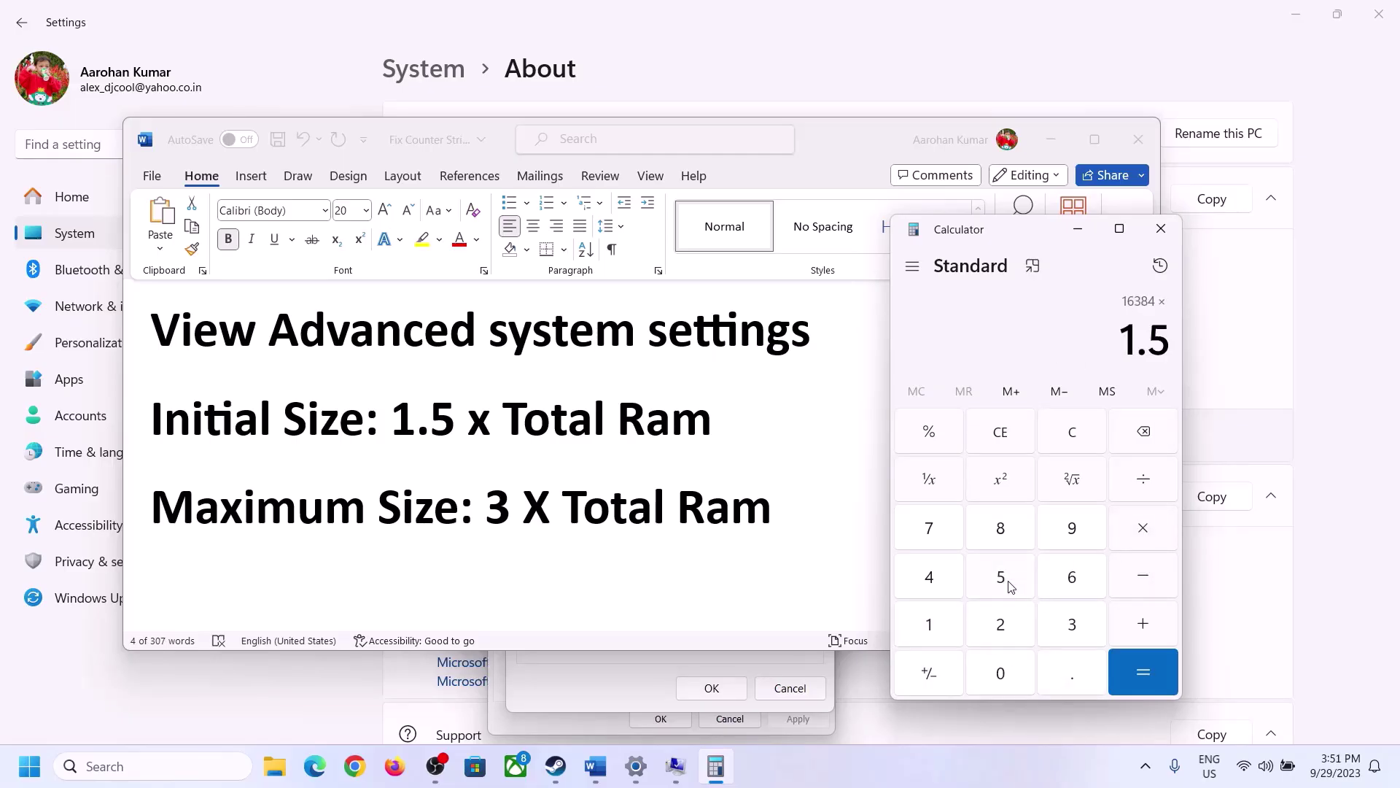
left_click(1142, 666)
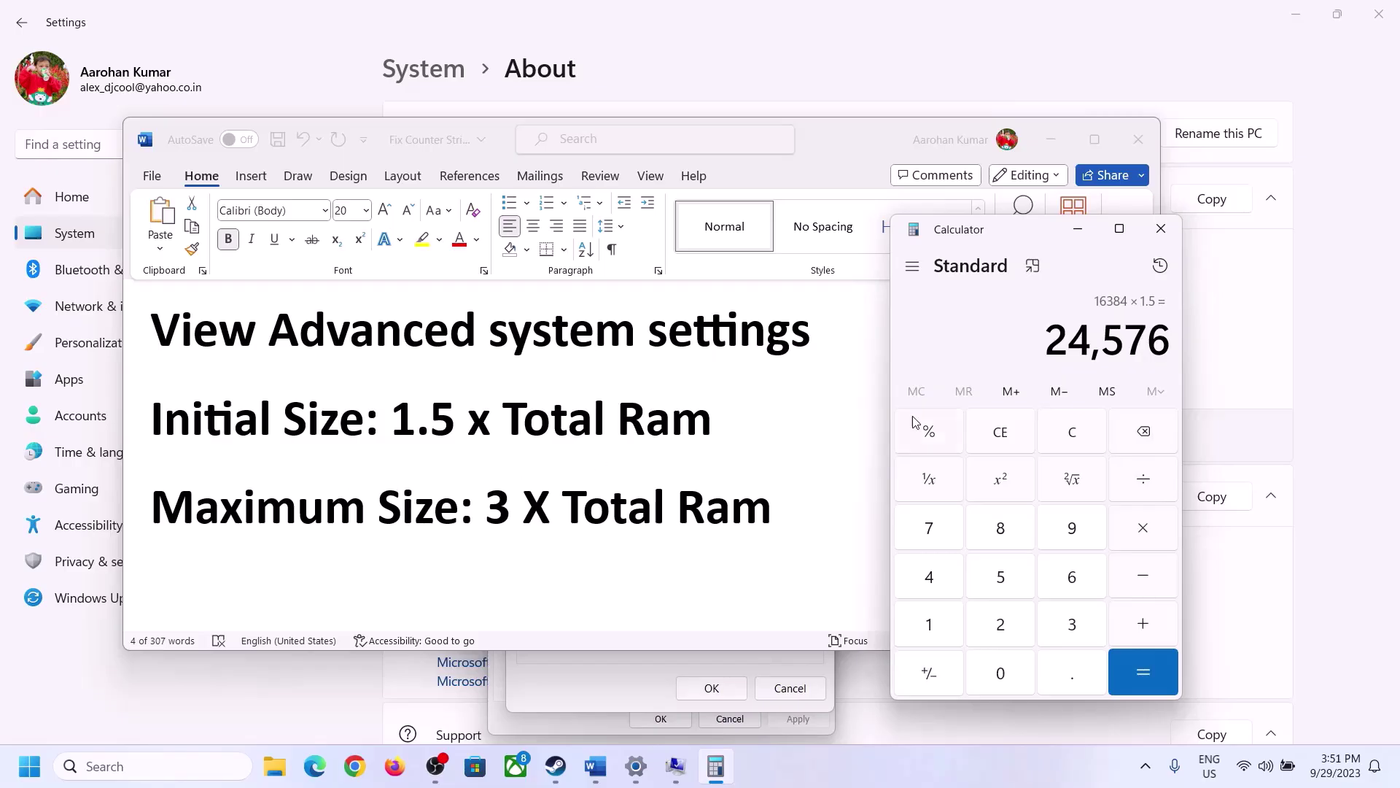
Step: Set the custom initial paging file size for drive C: to 24576 MB
left_click(646, 658)
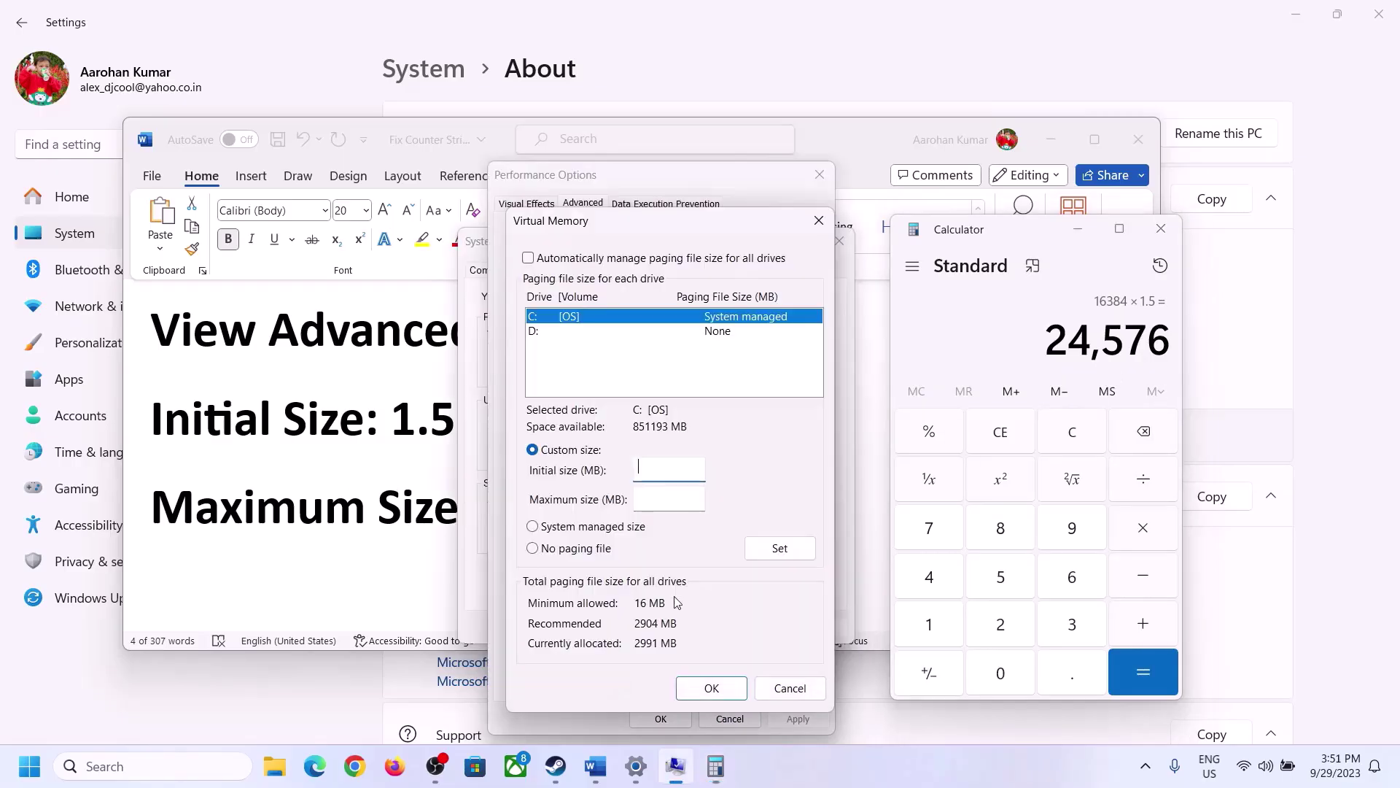
left_click(660, 469)
type("24576")
left_click(702, 499)
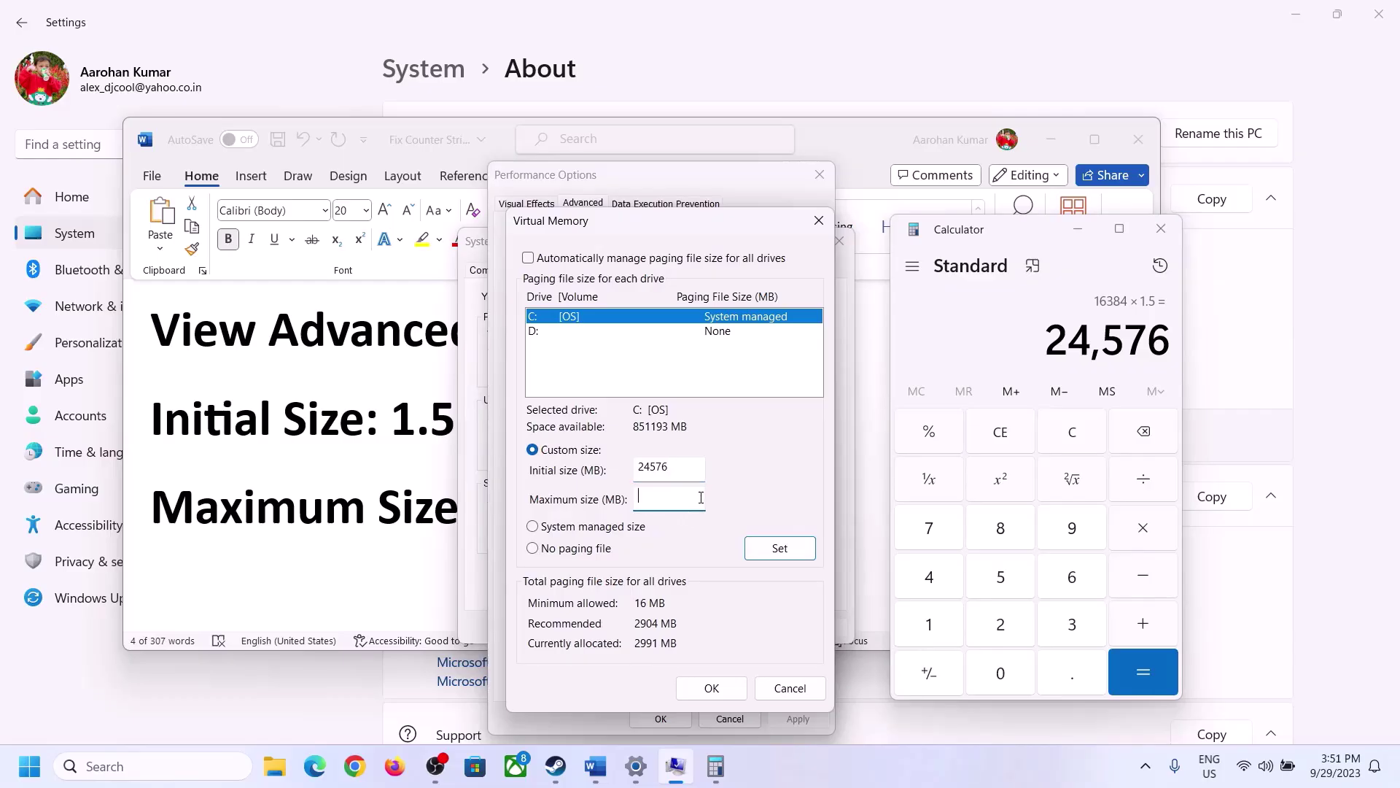
Step: Check the maximum size formula in the Word notes and clear the previous calculation in Calculator
left_click(403, 515)
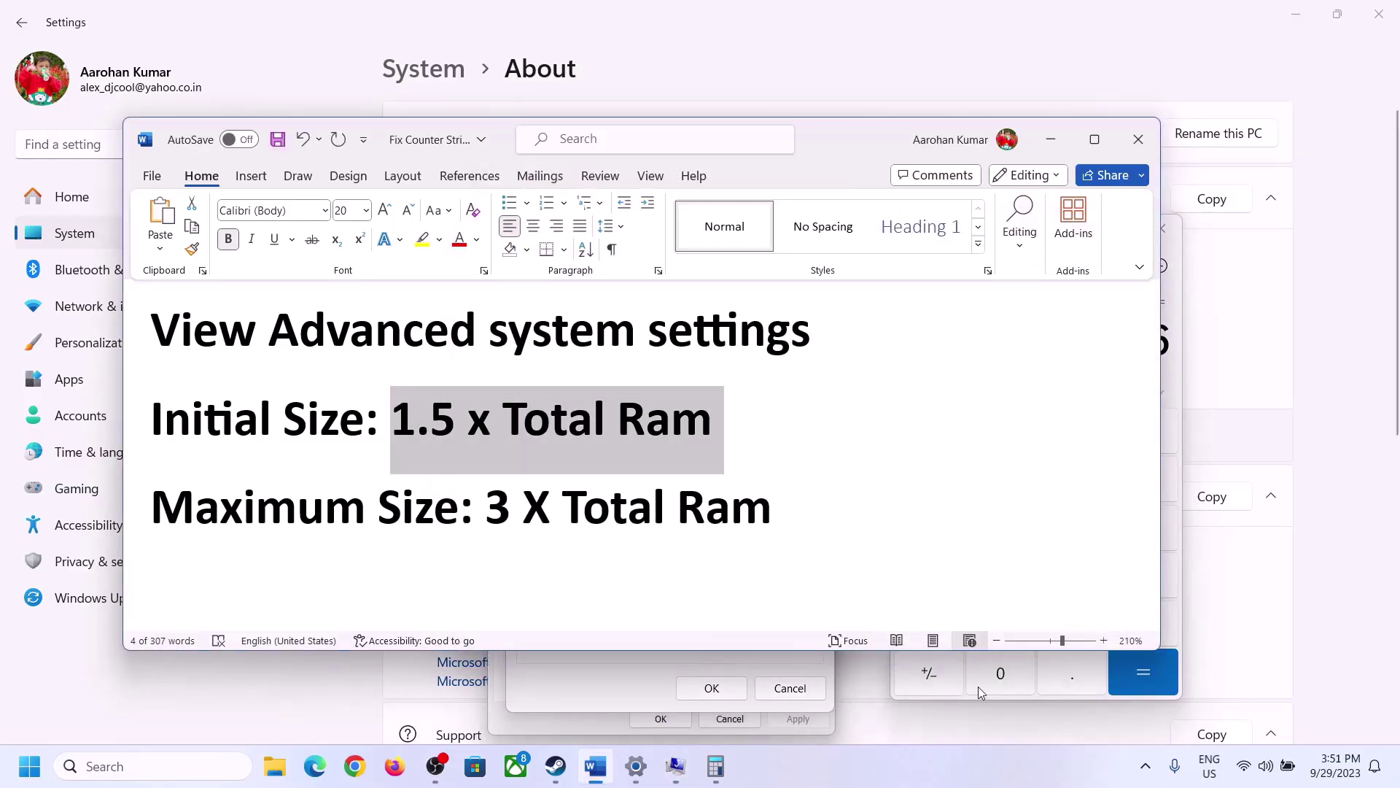
left_click(1178, 383)
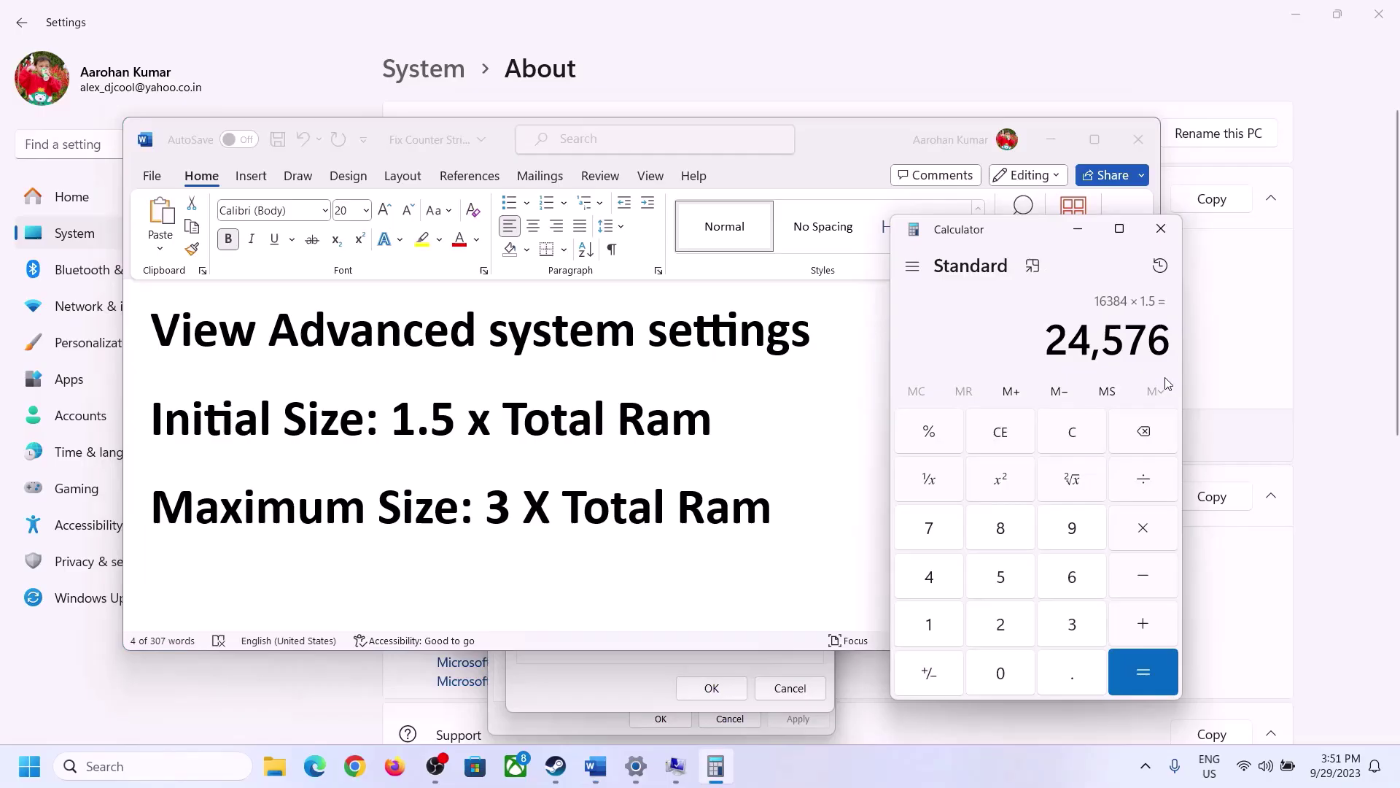
left_click(1084, 435)
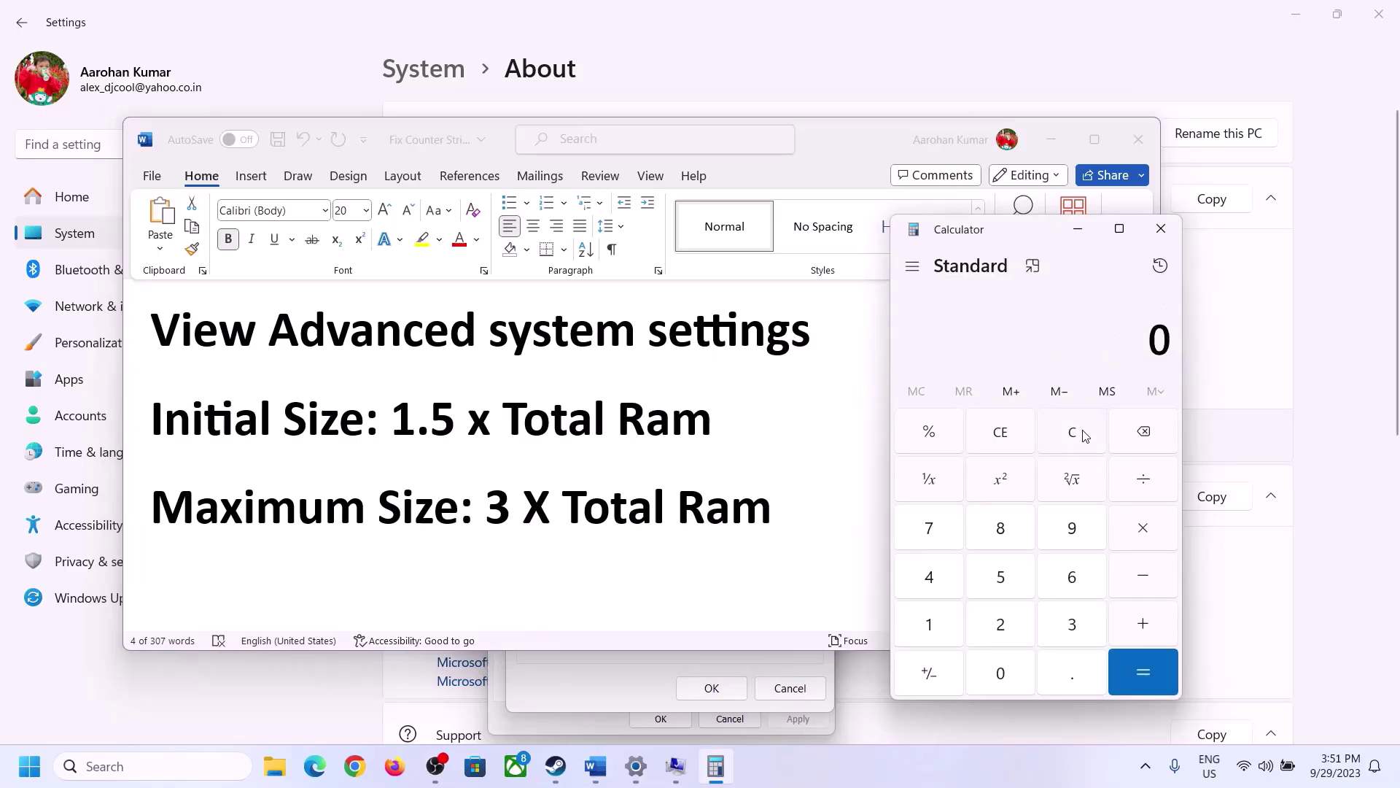
Step: Recheck the installed RAM in Settings and calculate 16 × 1024 in Calculator for the maximum paging file size
left_click(636, 766)
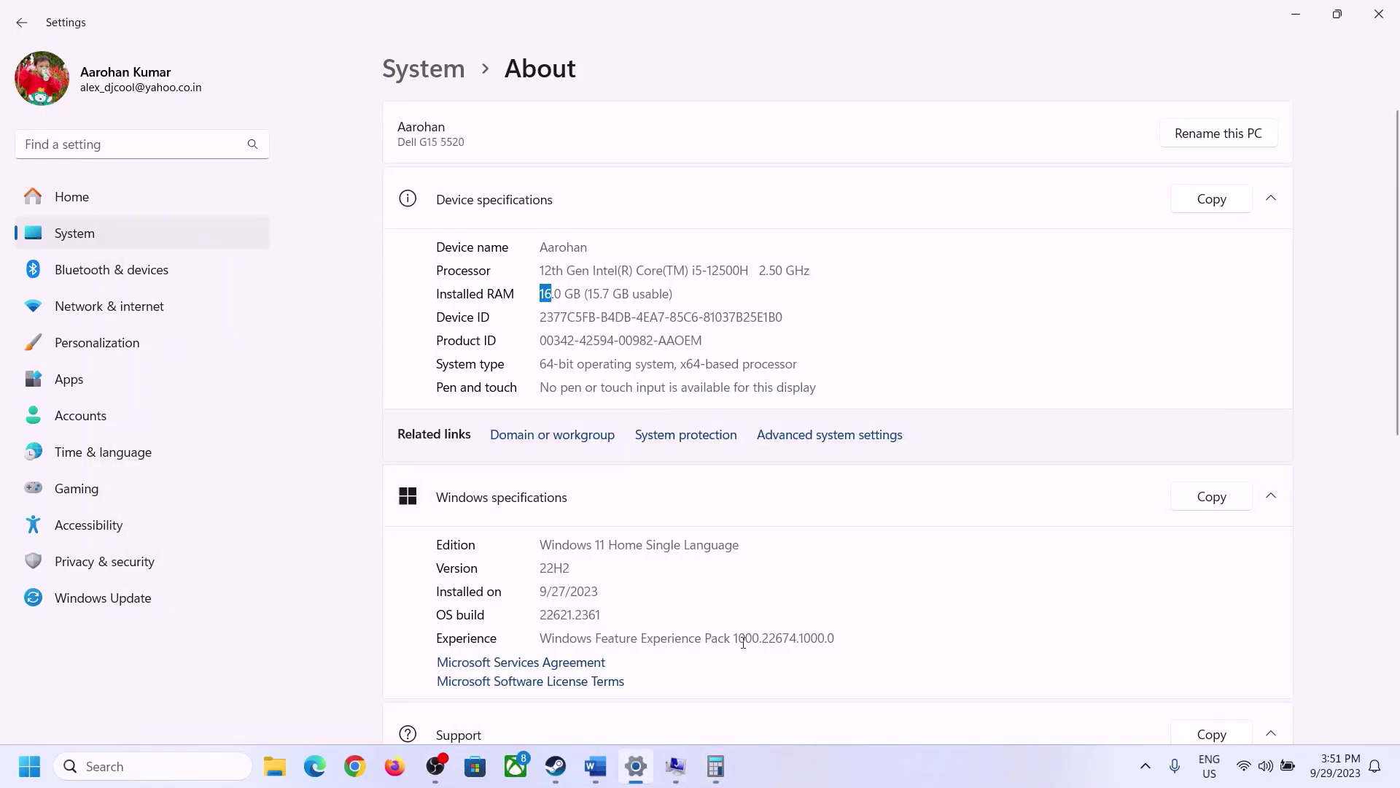
left_click(715, 766)
left_click(943, 620)
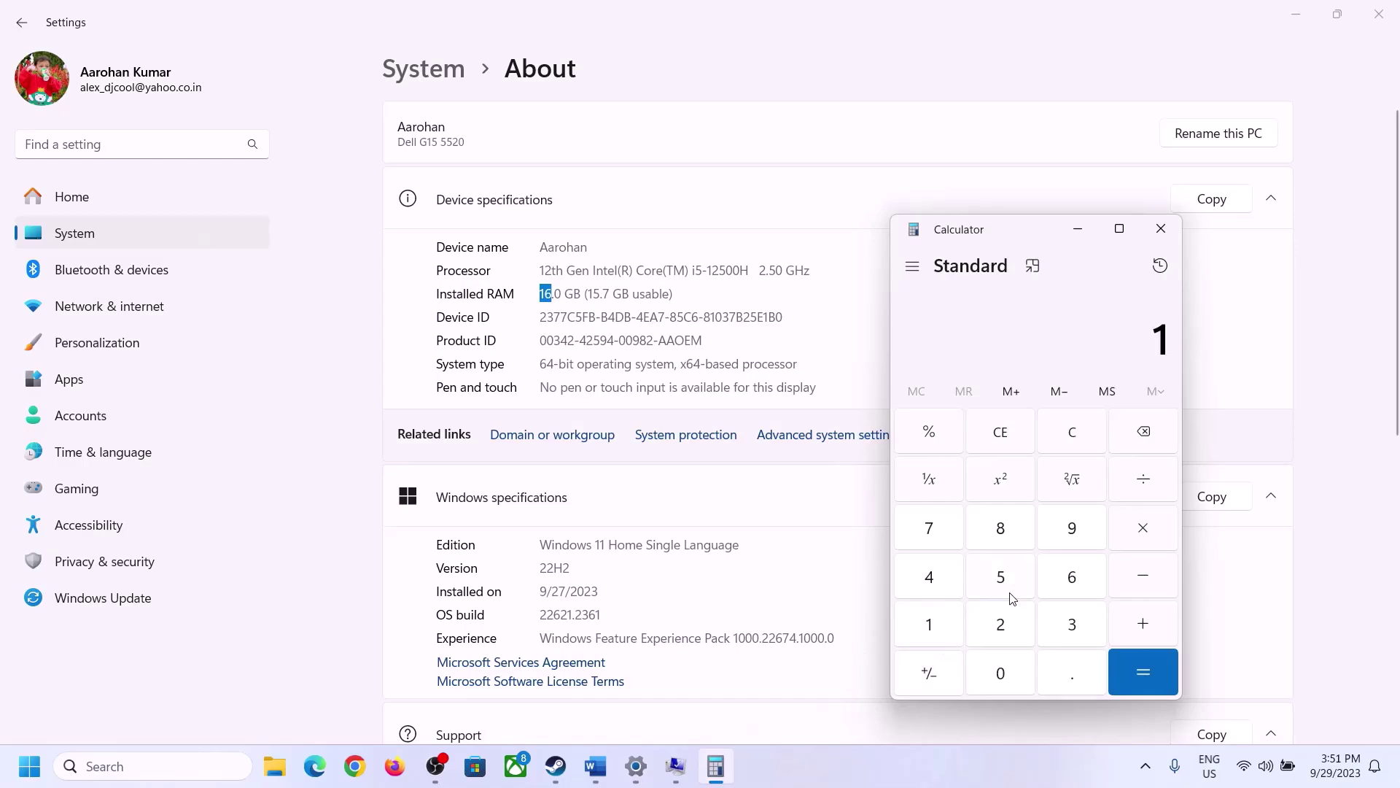
left_click(1073, 573)
left_click(1143, 530)
left_click(940, 615)
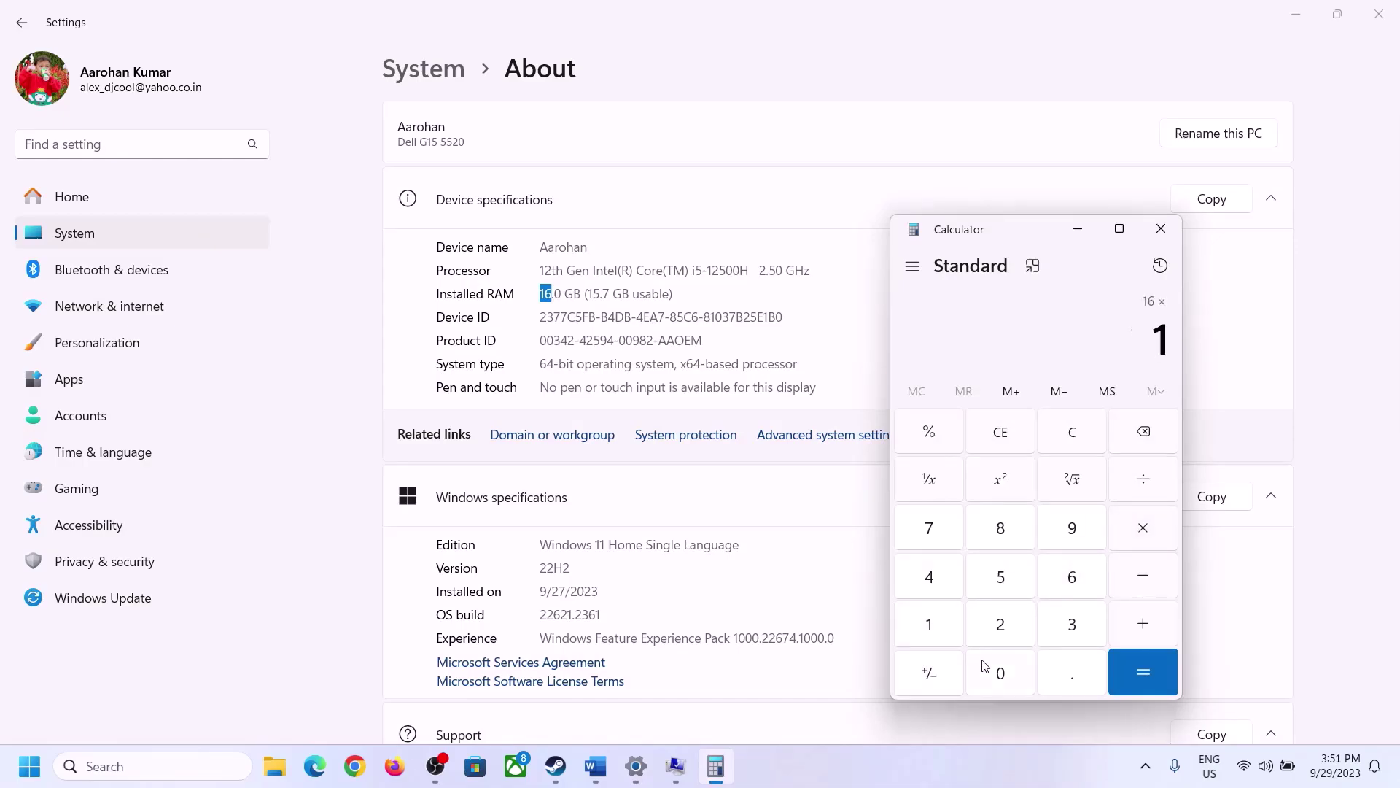
left_click(985, 667)
left_click(999, 621)
left_click(932, 580)
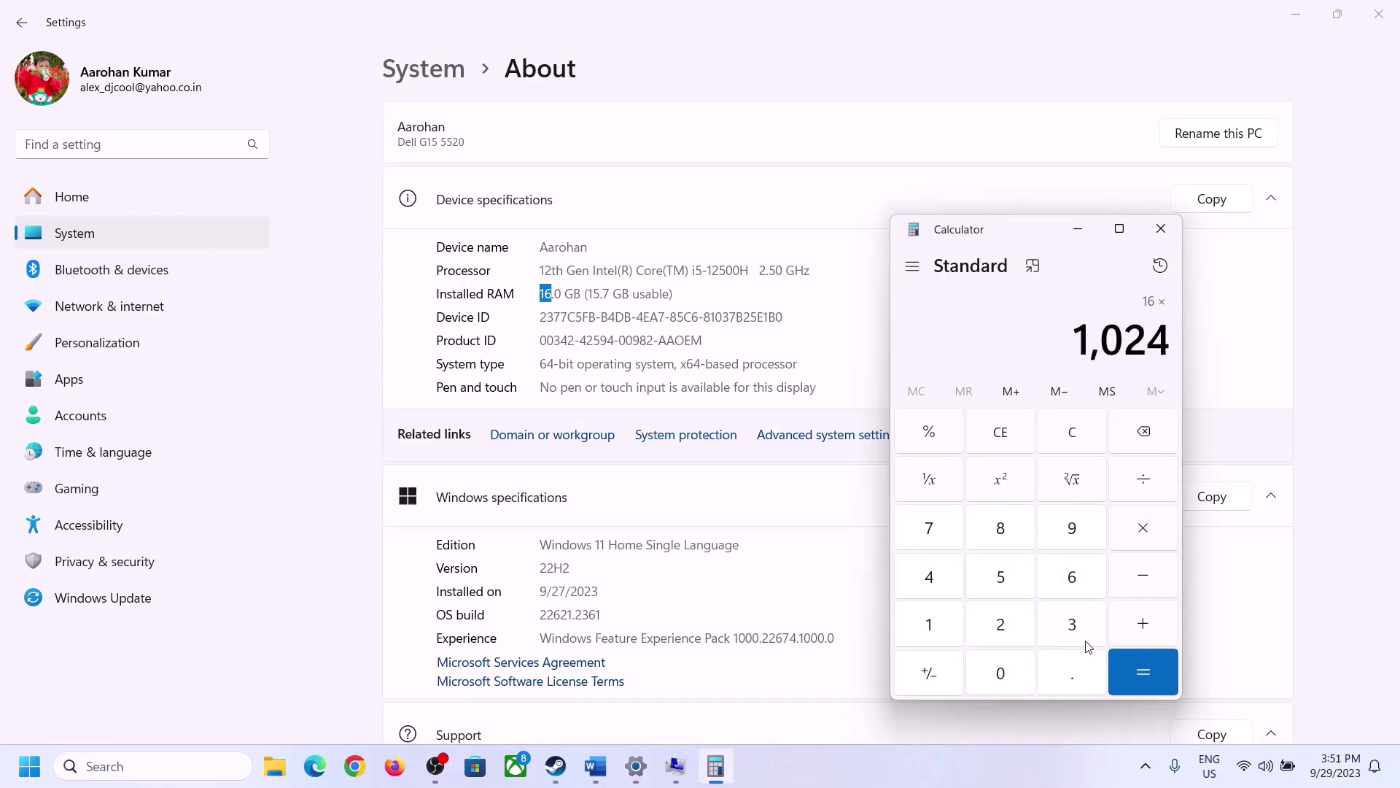
left_click(1134, 685)
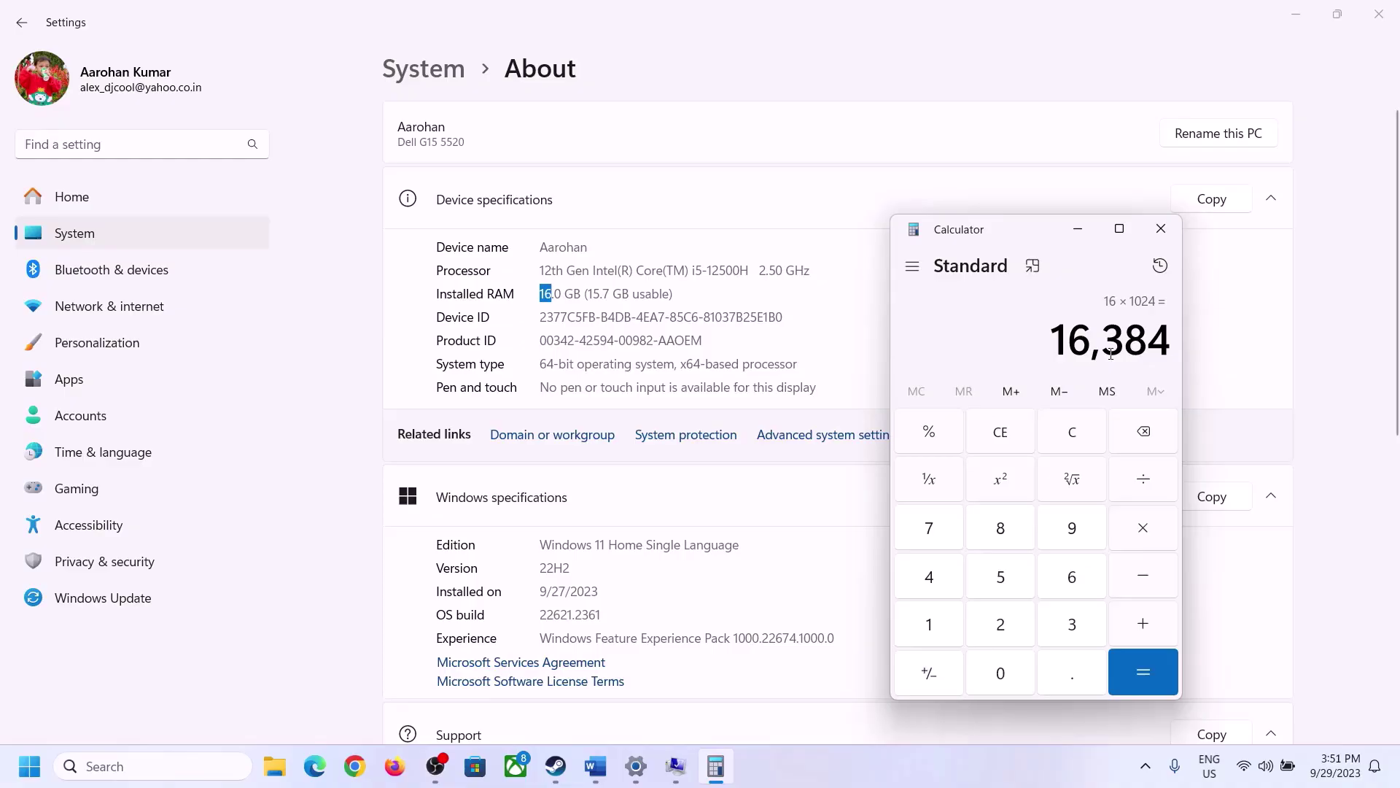
Step: Check the maximum size formula in the Word notes and multiply the RAM result by 3 in Calculator
left_click(596, 766)
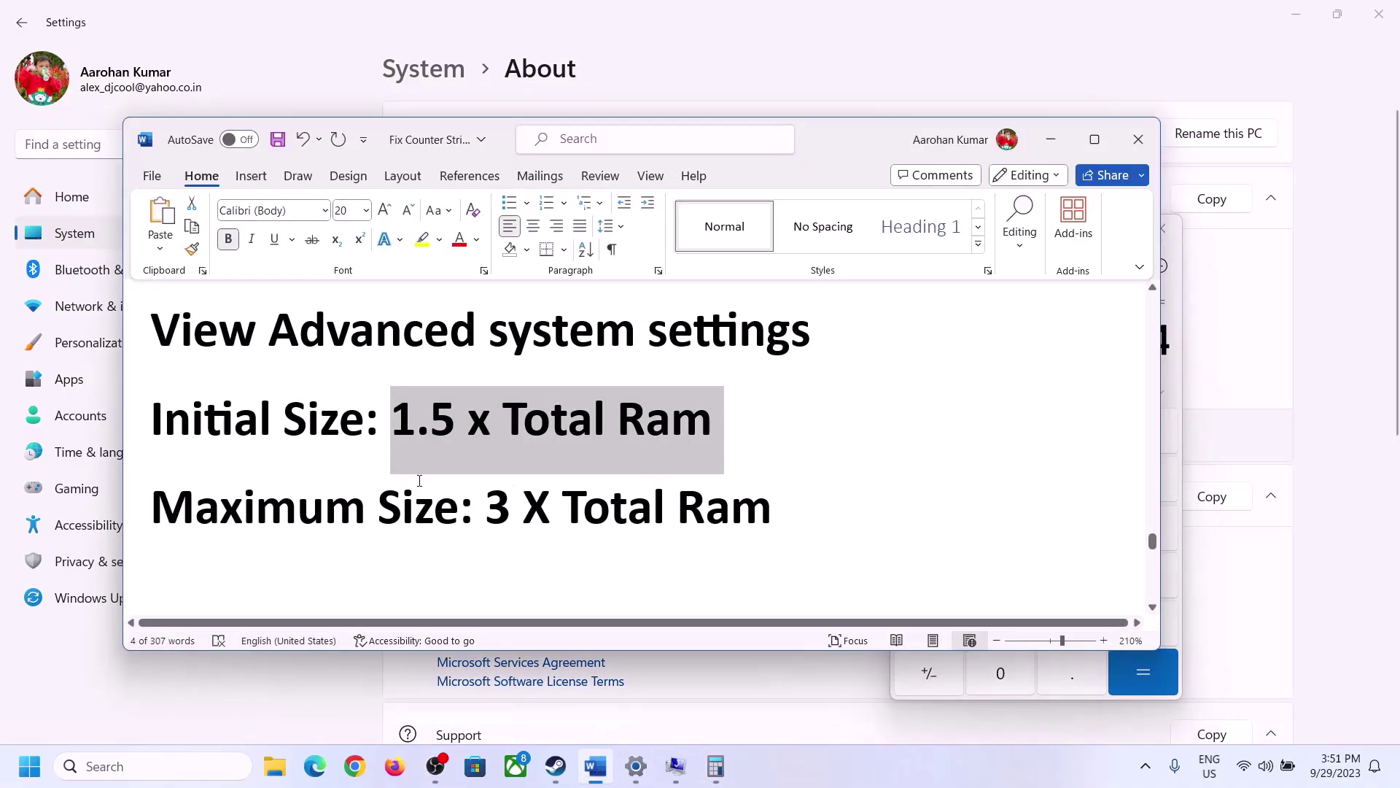
left_click(715, 766)
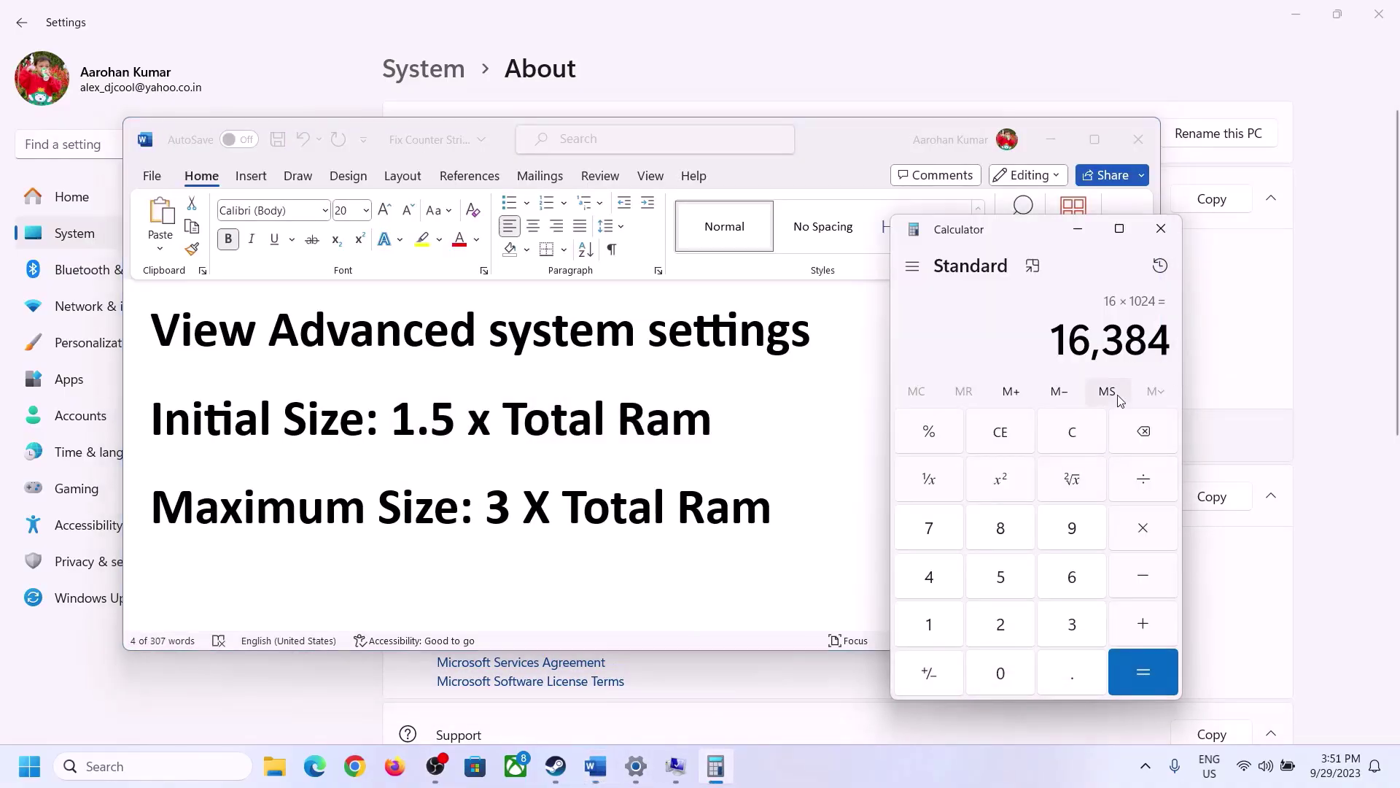
left_click(1143, 528)
left_click(1073, 624)
left_click(1159, 673)
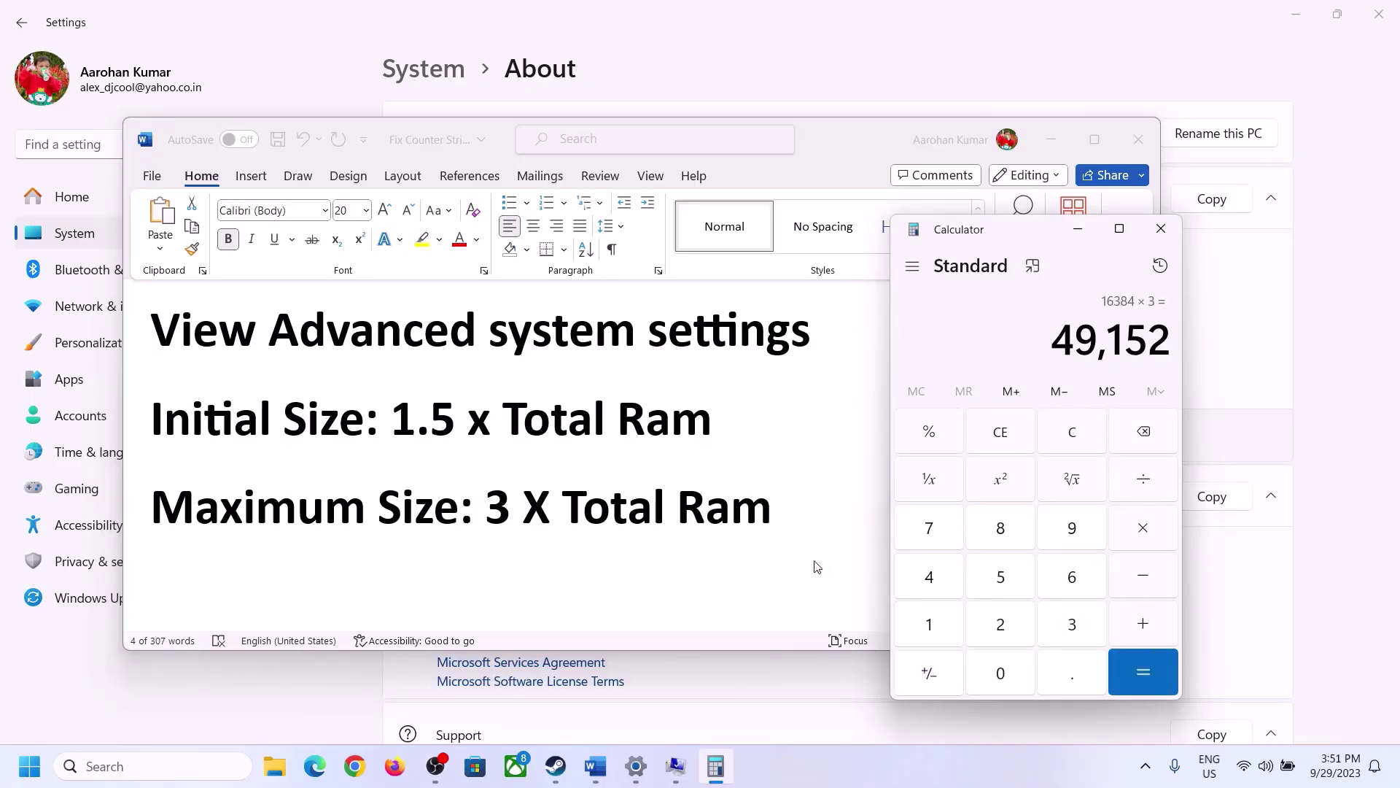
Step: Set the custom maximum paging file size for drive C: to 49152 MB and assign the custom range to the drive
left_click(676, 766)
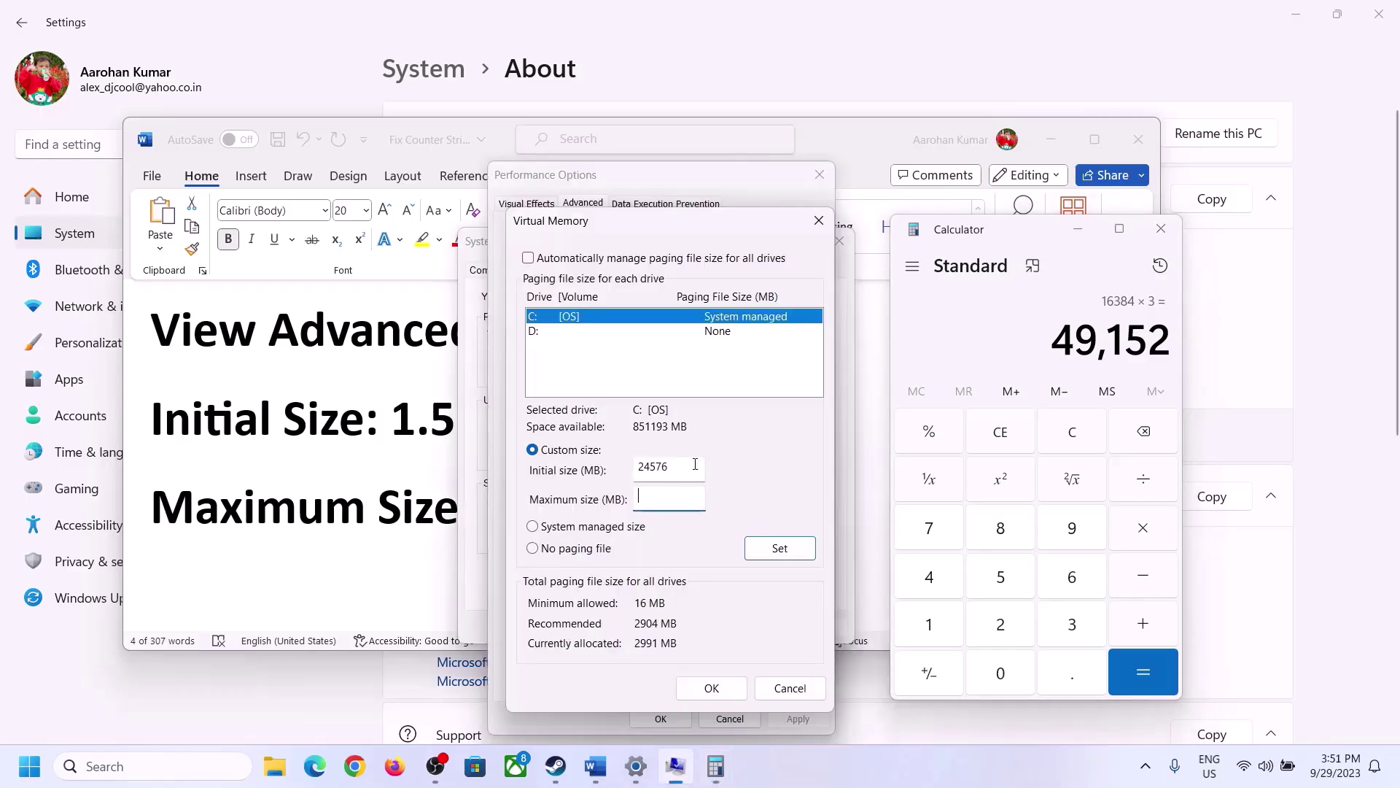
type("4")
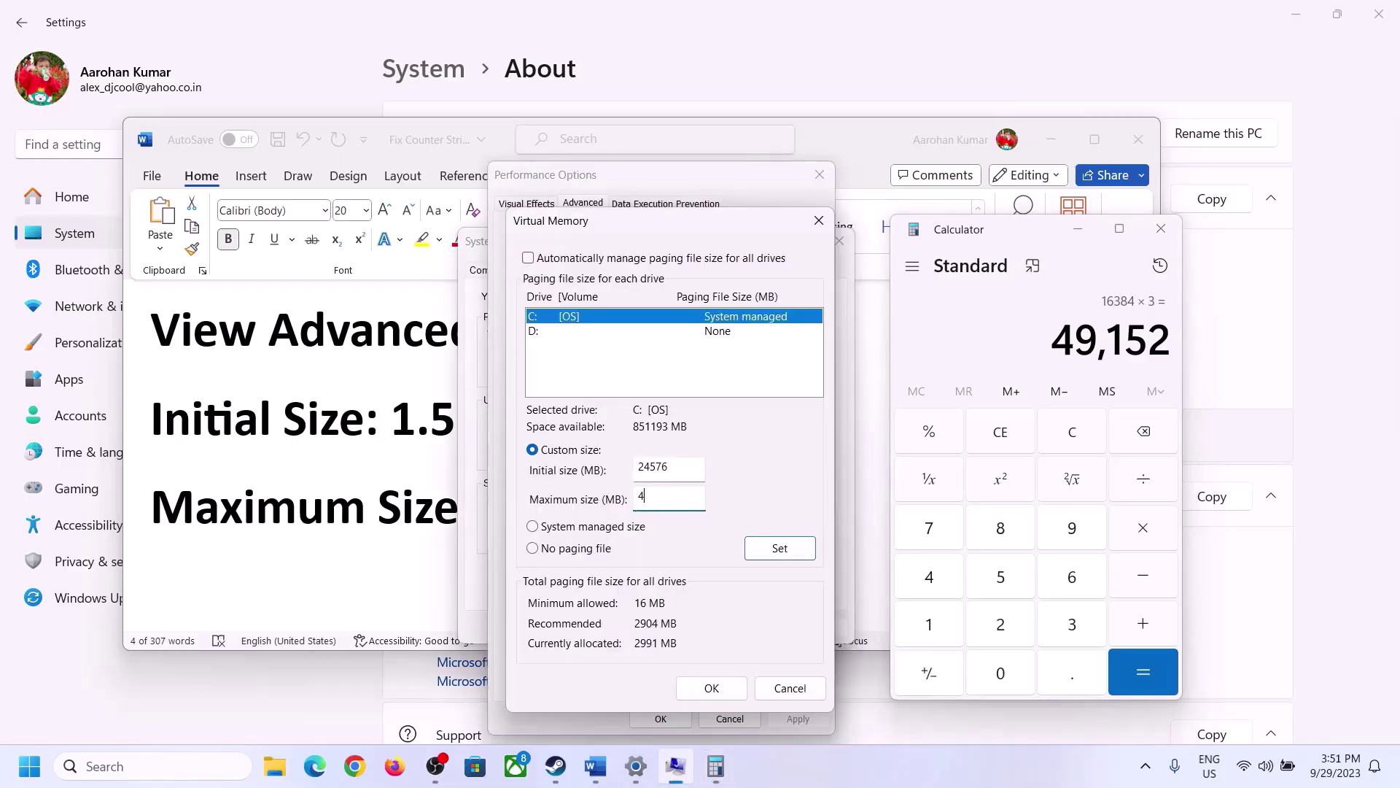
type("912")
type("52")
left_click(779, 550)
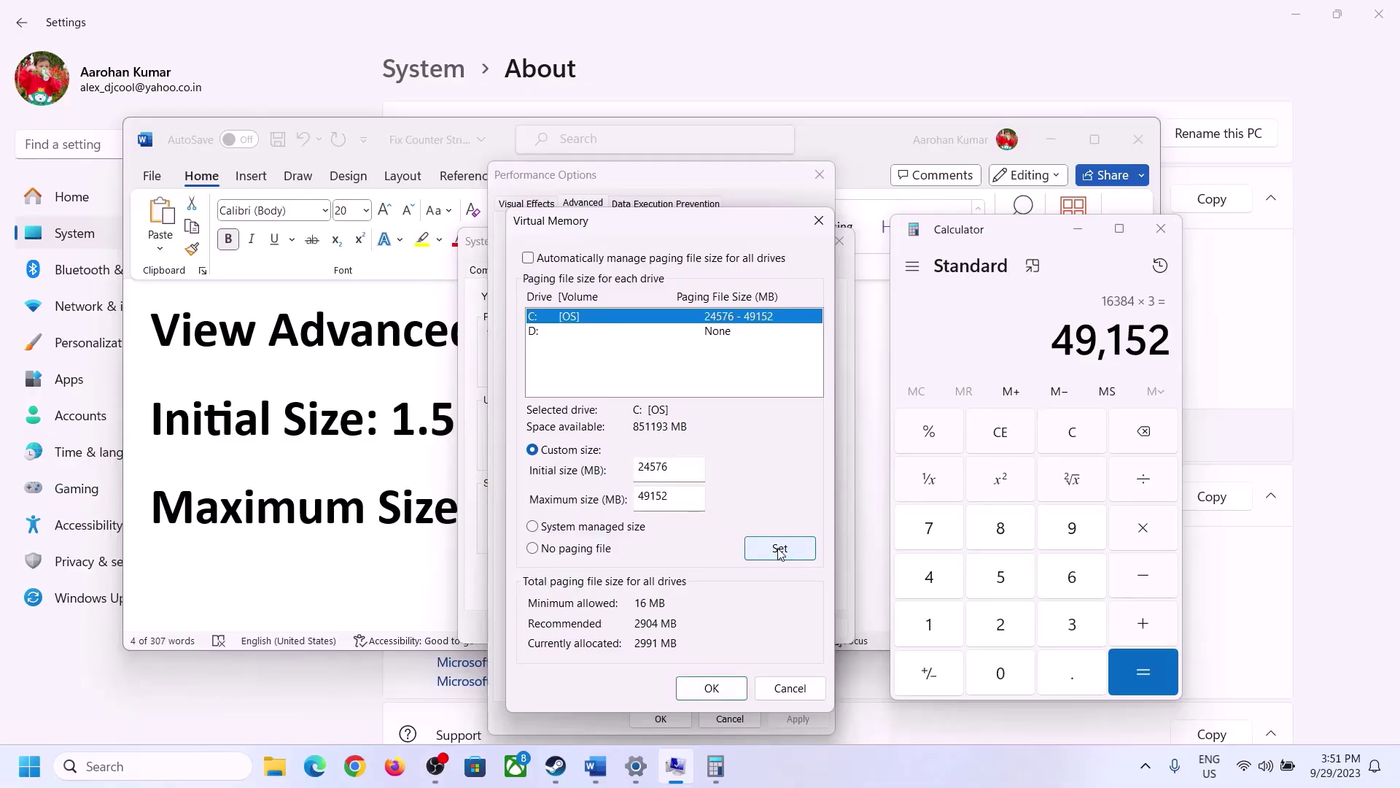
Step: Confirm the virtual memory, performance and system property changes, and dismiss the restart prompt without restarting
left_click(712, 688)
left_click(866, 447)
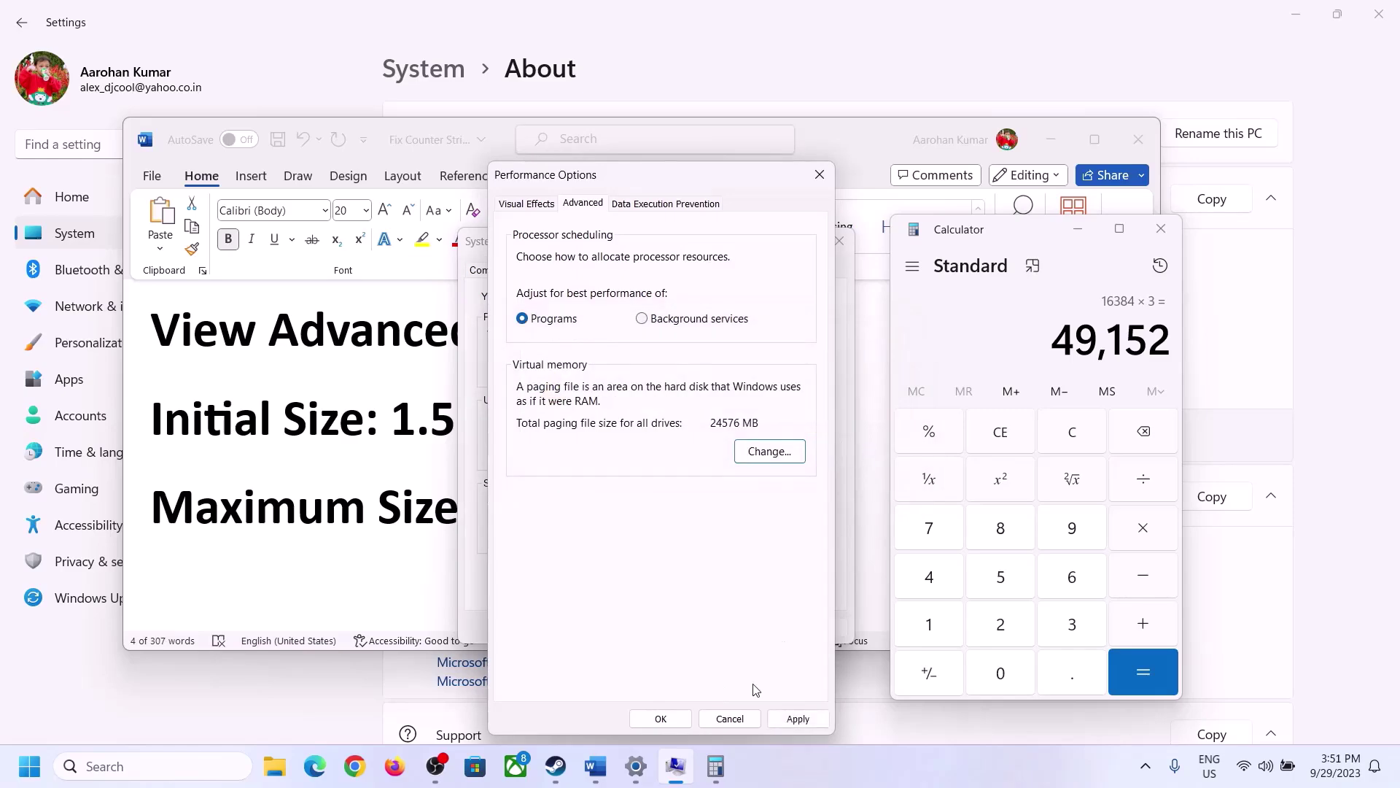
left_click(661, 718)
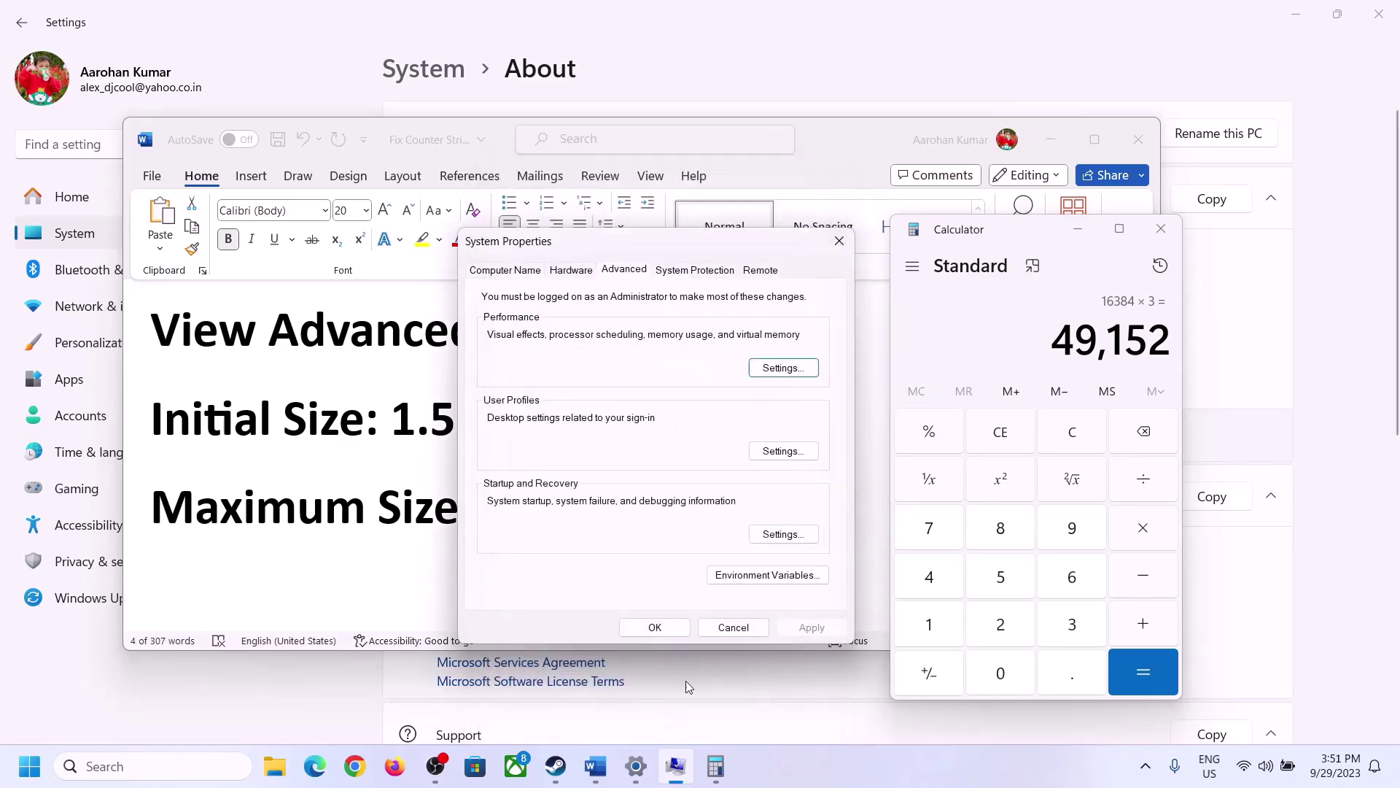
left_click(666, 626)
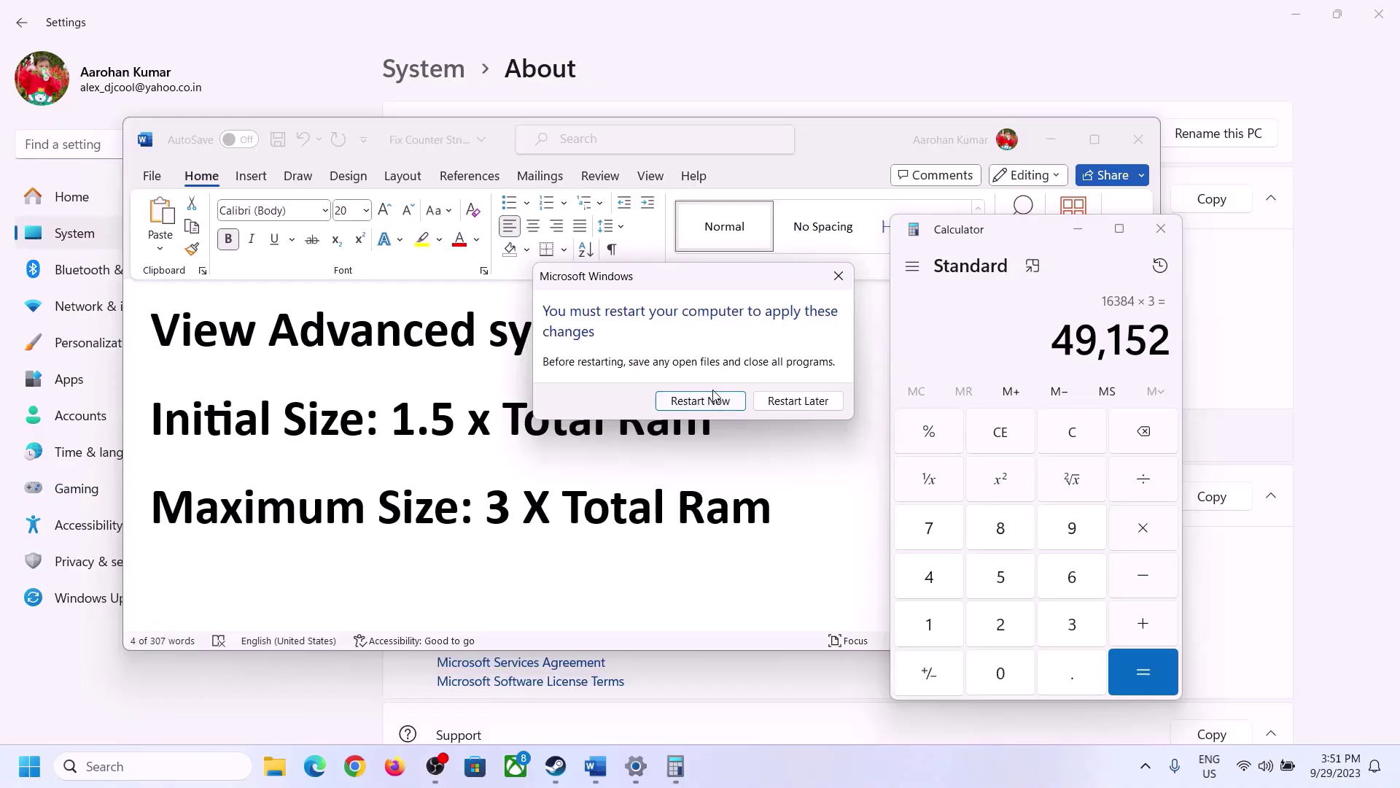
left_click(838, 275)
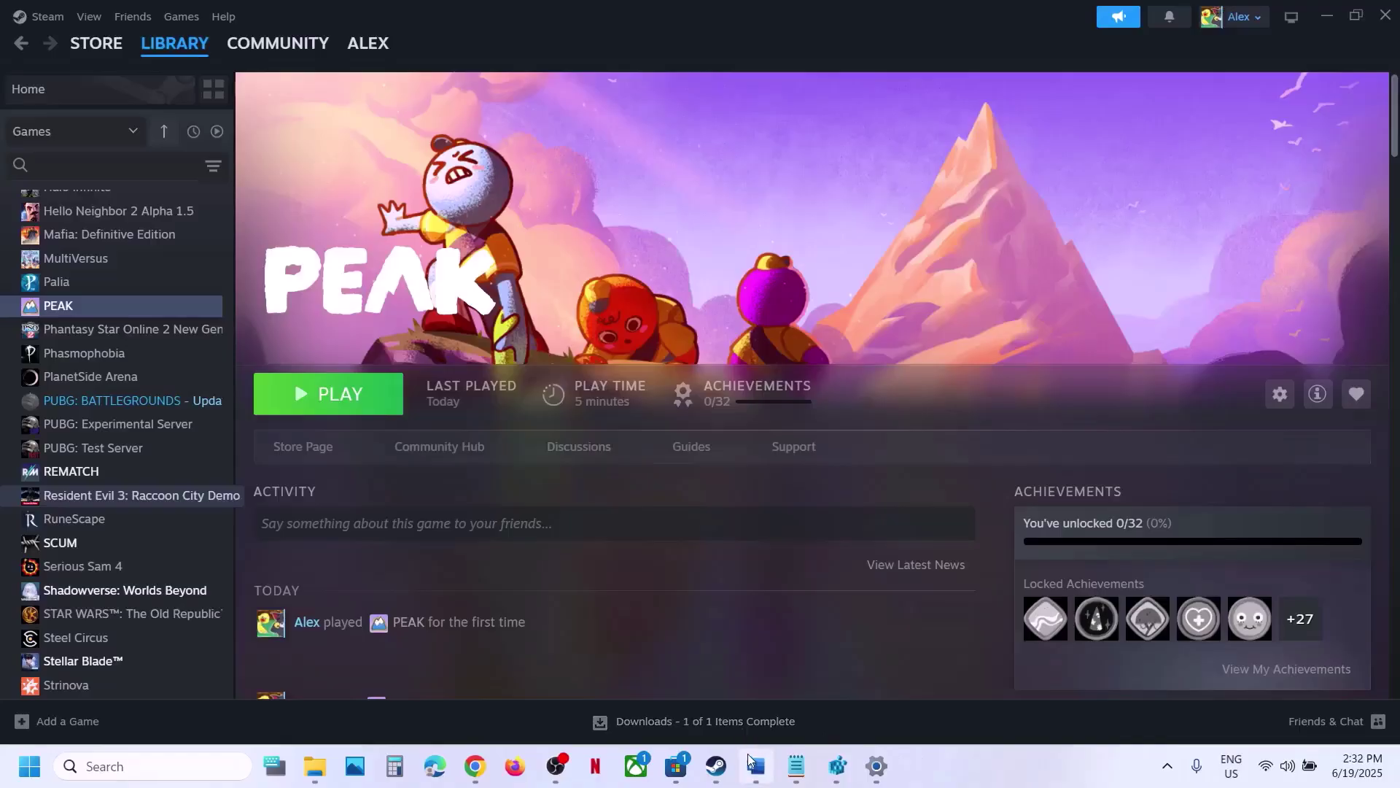
Step: Consult Step 14 in the Word notes and disable the in-game Steam Overlay in PEAK's properties in Steam
left_click(752, 764)
scroll(615, 542, "down", 4)
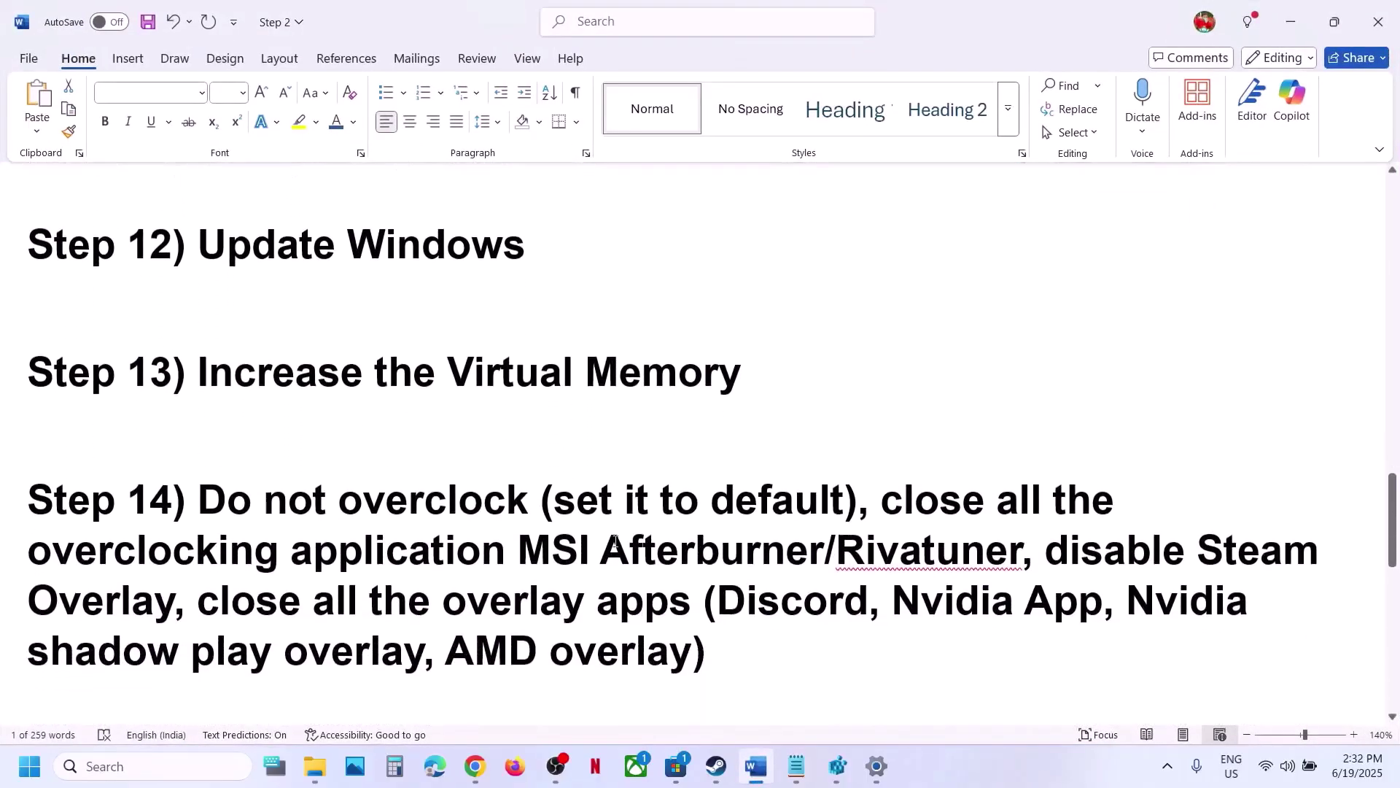
left_click_drag(410, 485, 348, 577)
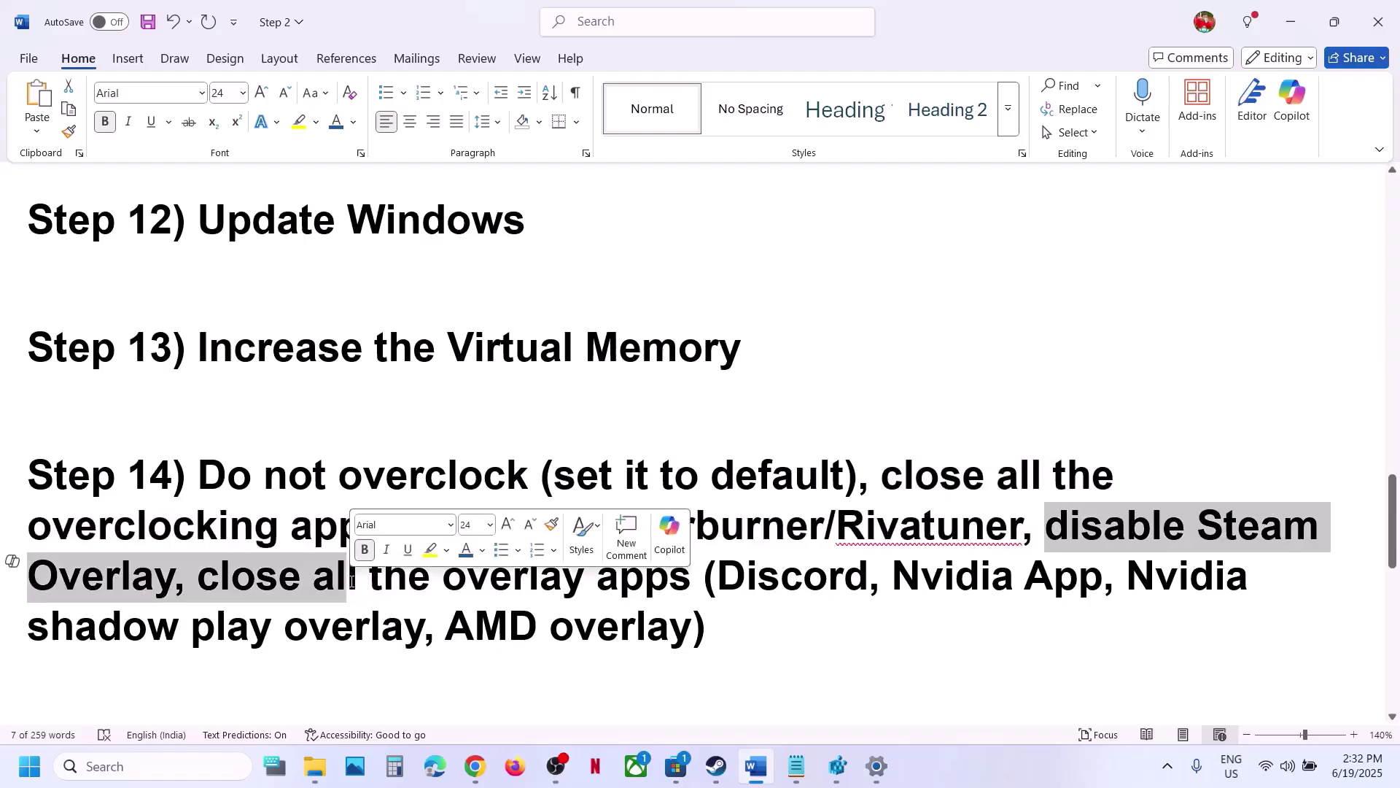
left_click(716, 766)
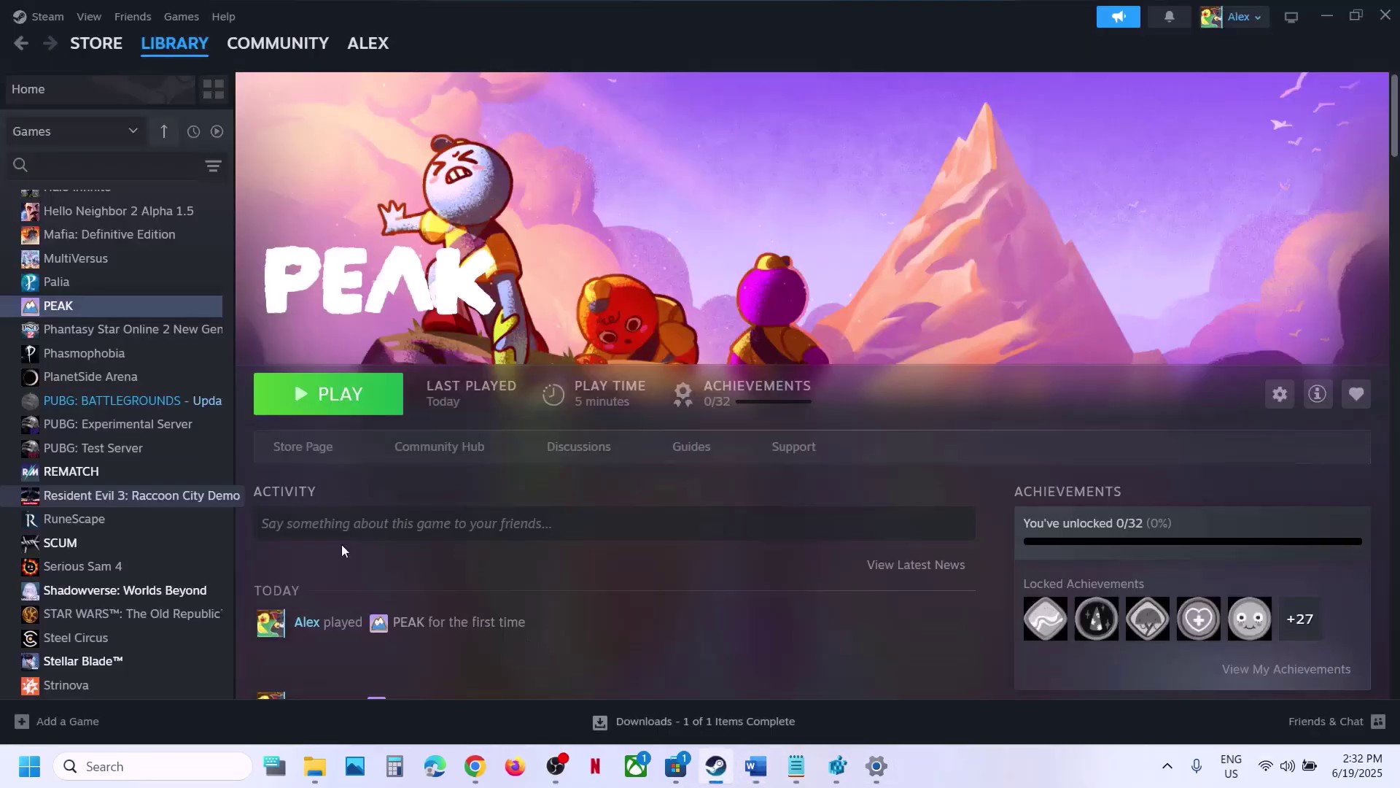
right_click(112, 310)
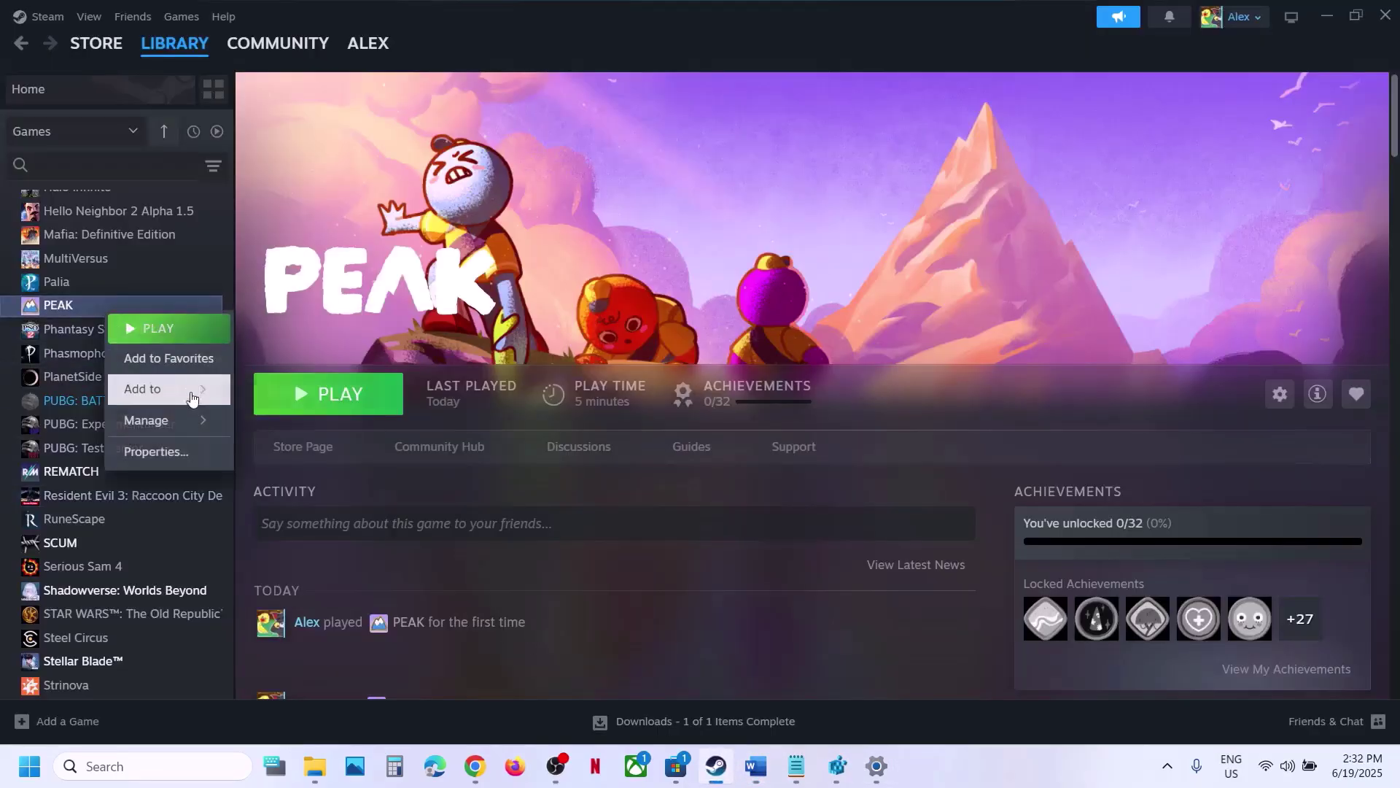
left_click(172, 447)
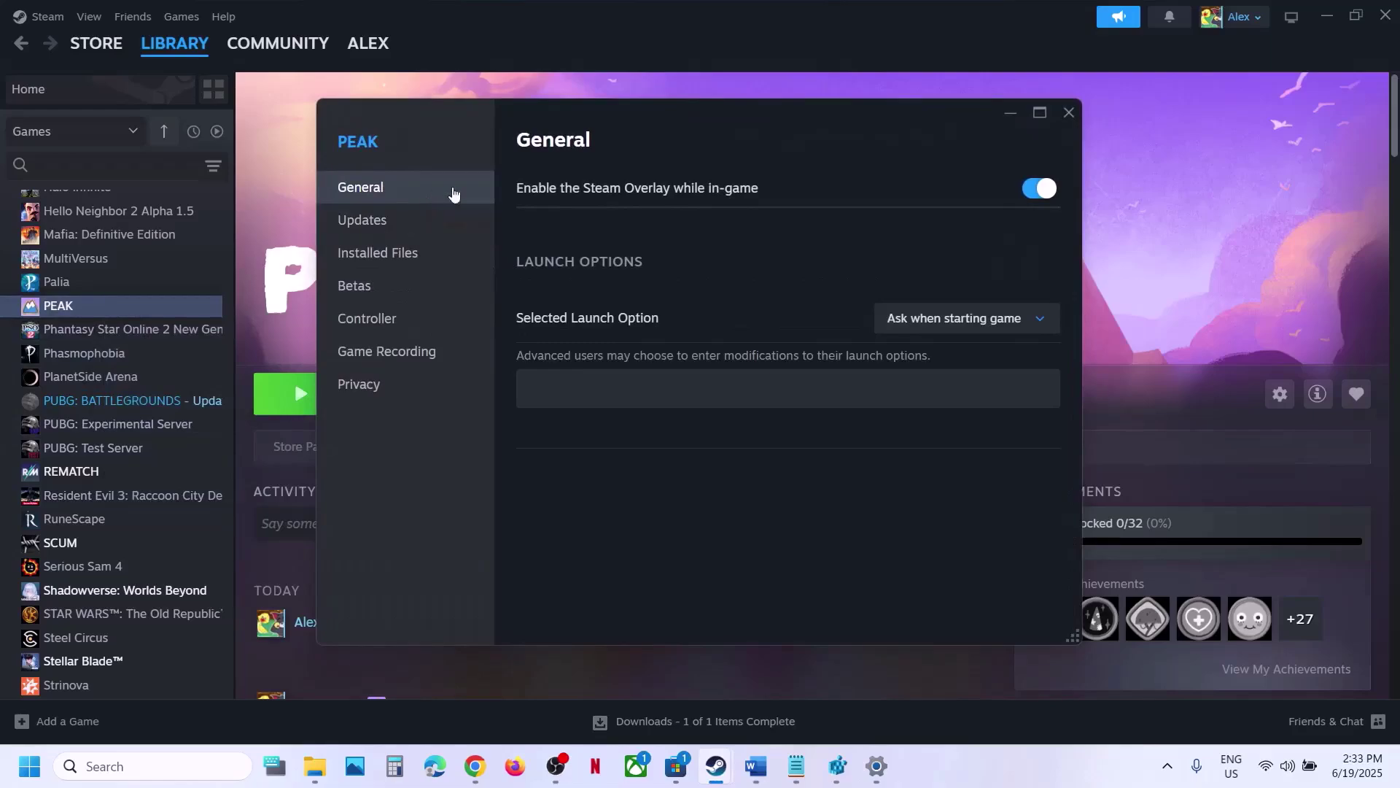
left_click(1026, 192)
left_click(1074, 112)
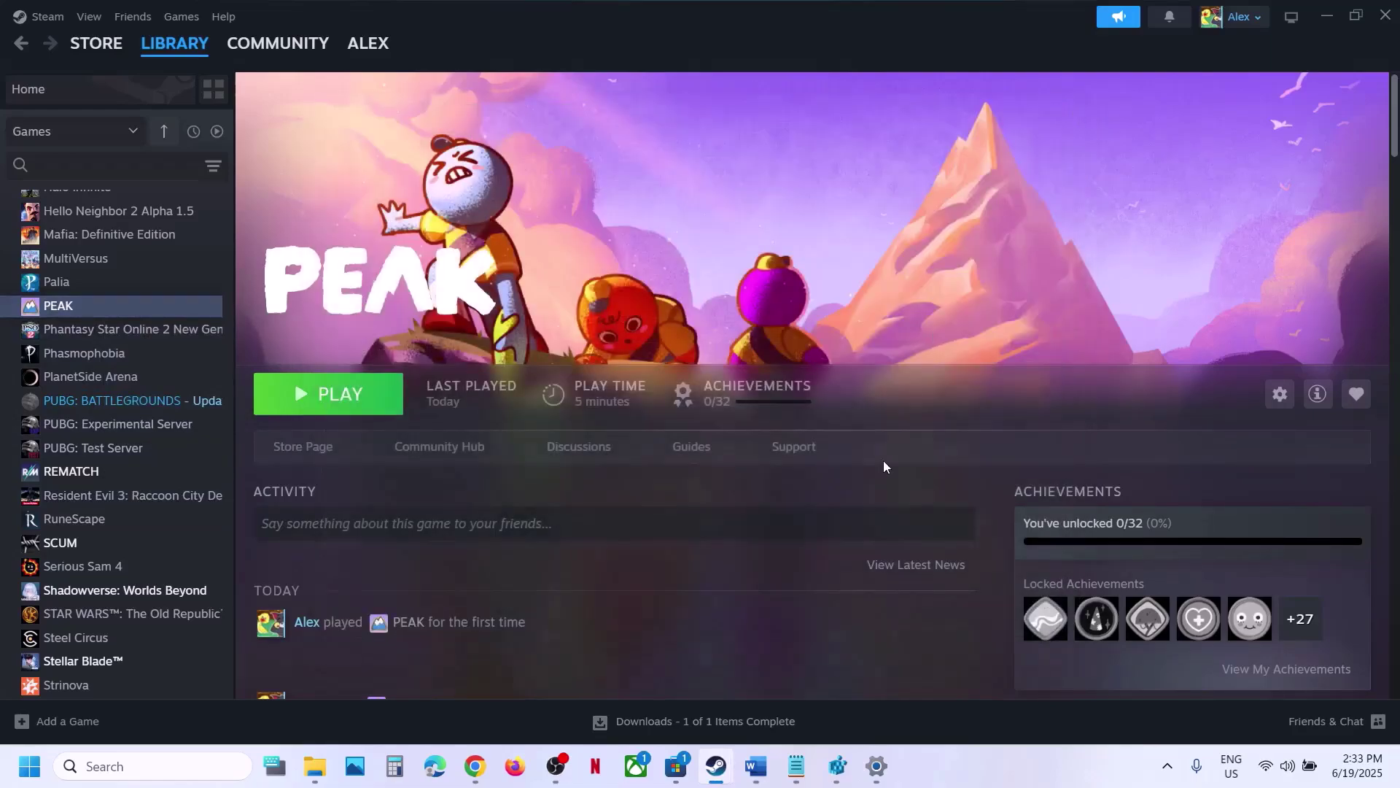
Step: Return to the Word notes and review which overlay apps Step 14 says to close
left_click(752, 779)
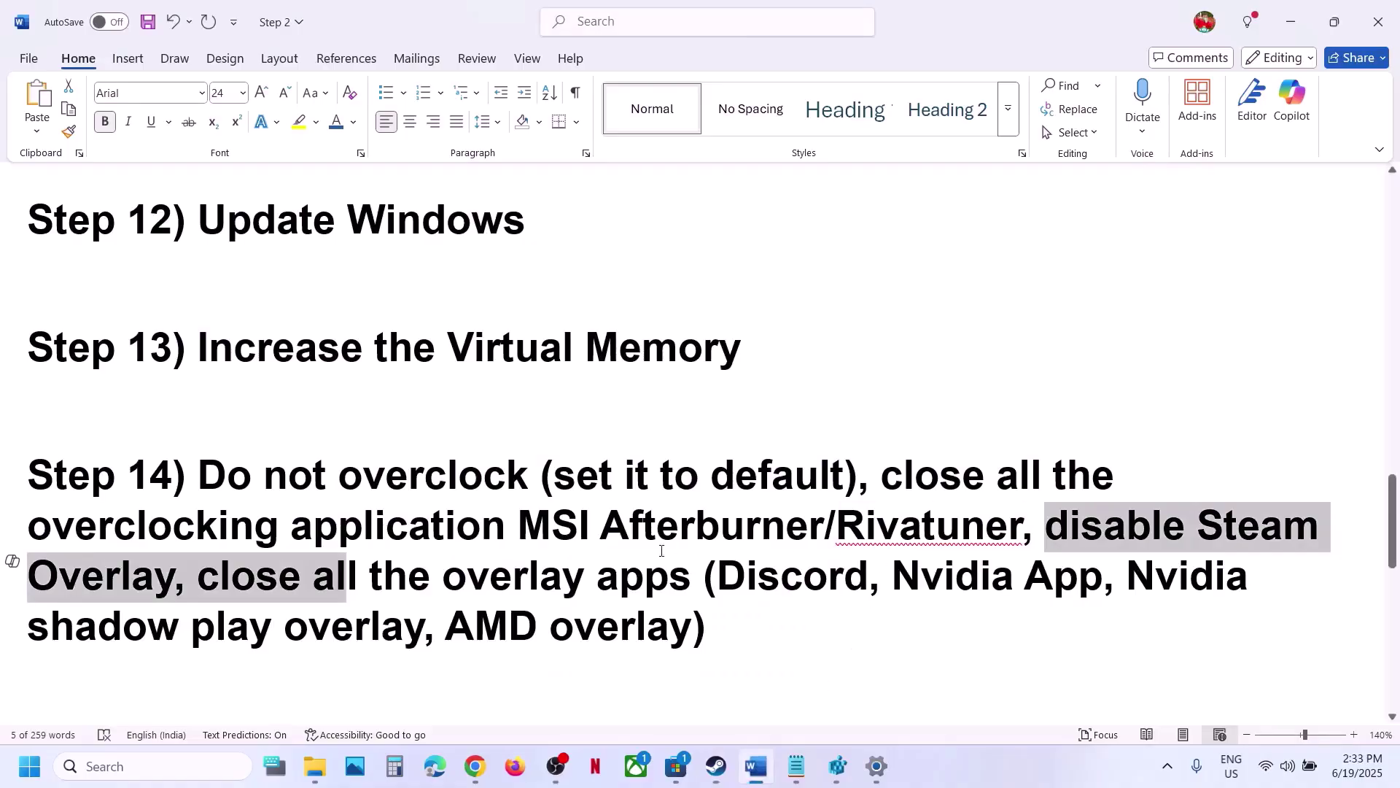
double_click(793, 581)
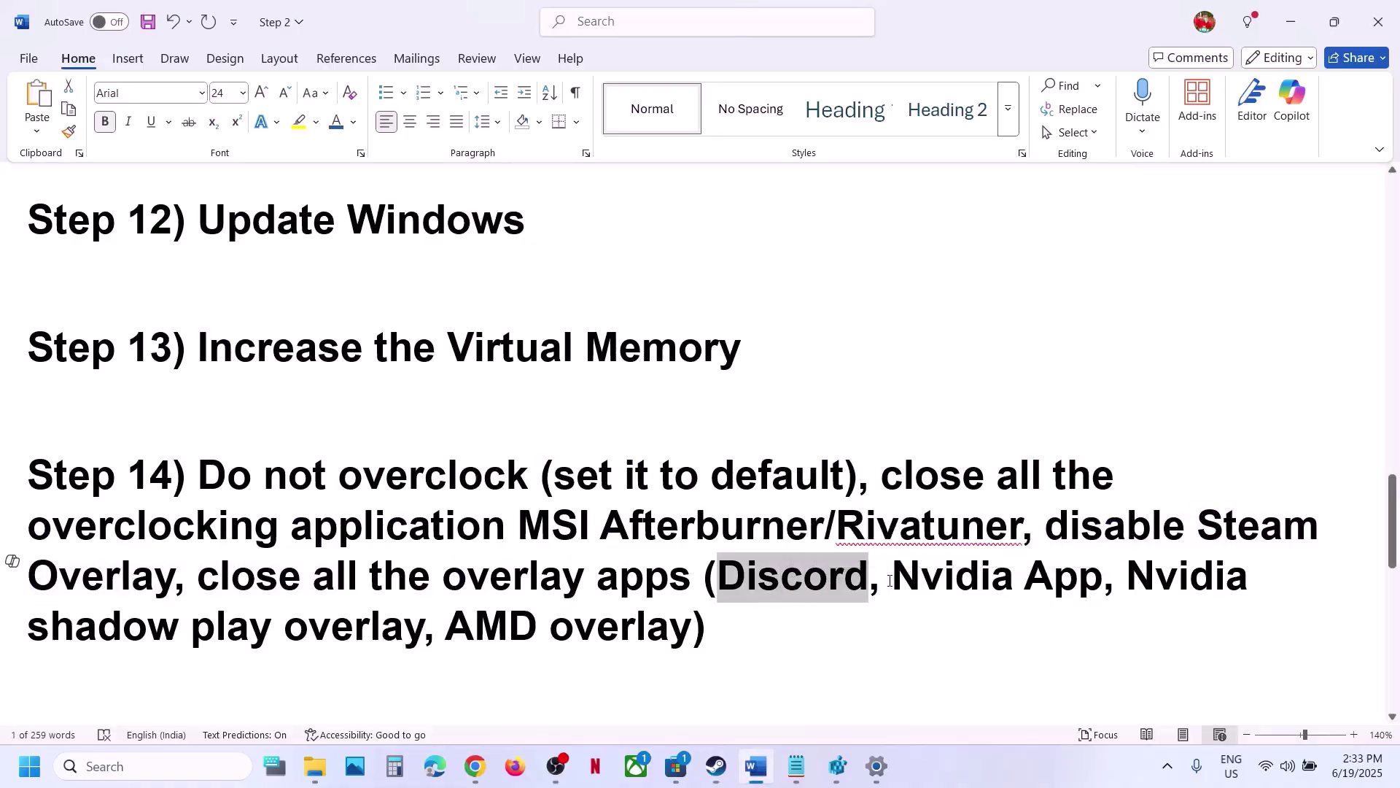
left_click_drag(893, 580, 1136, 595)
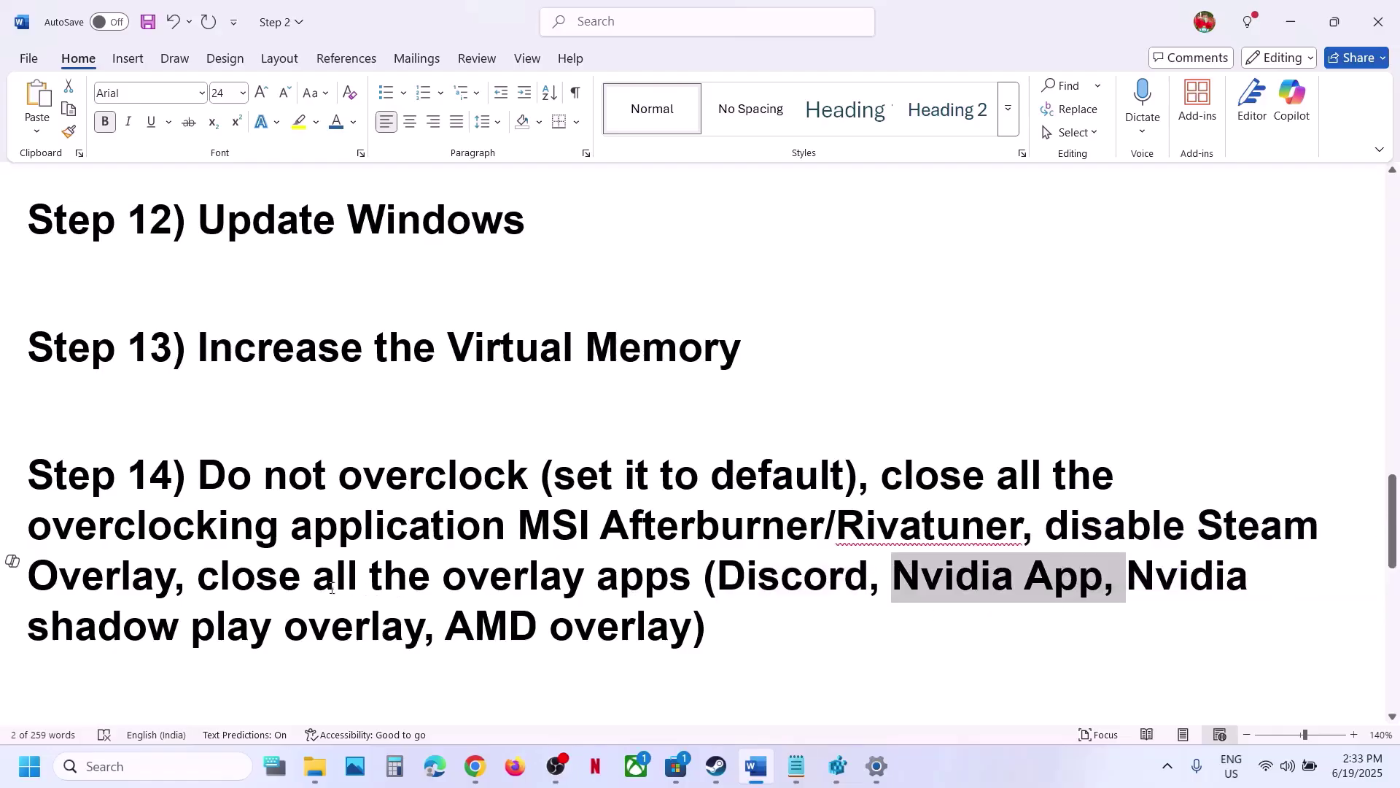
left_click_drag(270, 584, 750, 616)
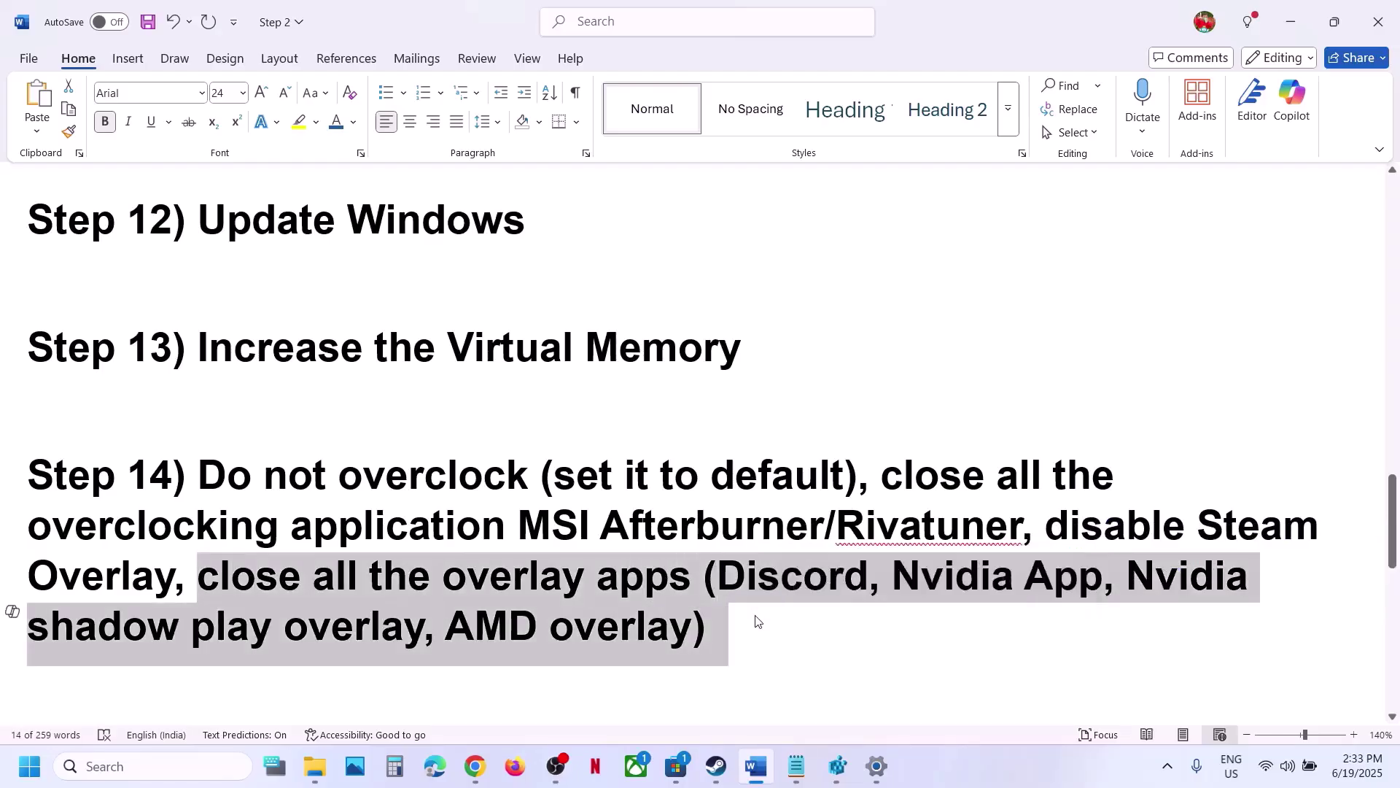
left_click(756, 619)
Step: Read Step 15 in the notes on unplugging external devices, closing third-party software and removing the undervolt
scroll(756, 616, "down", 1)
scroll(756, 616, "down", 5)
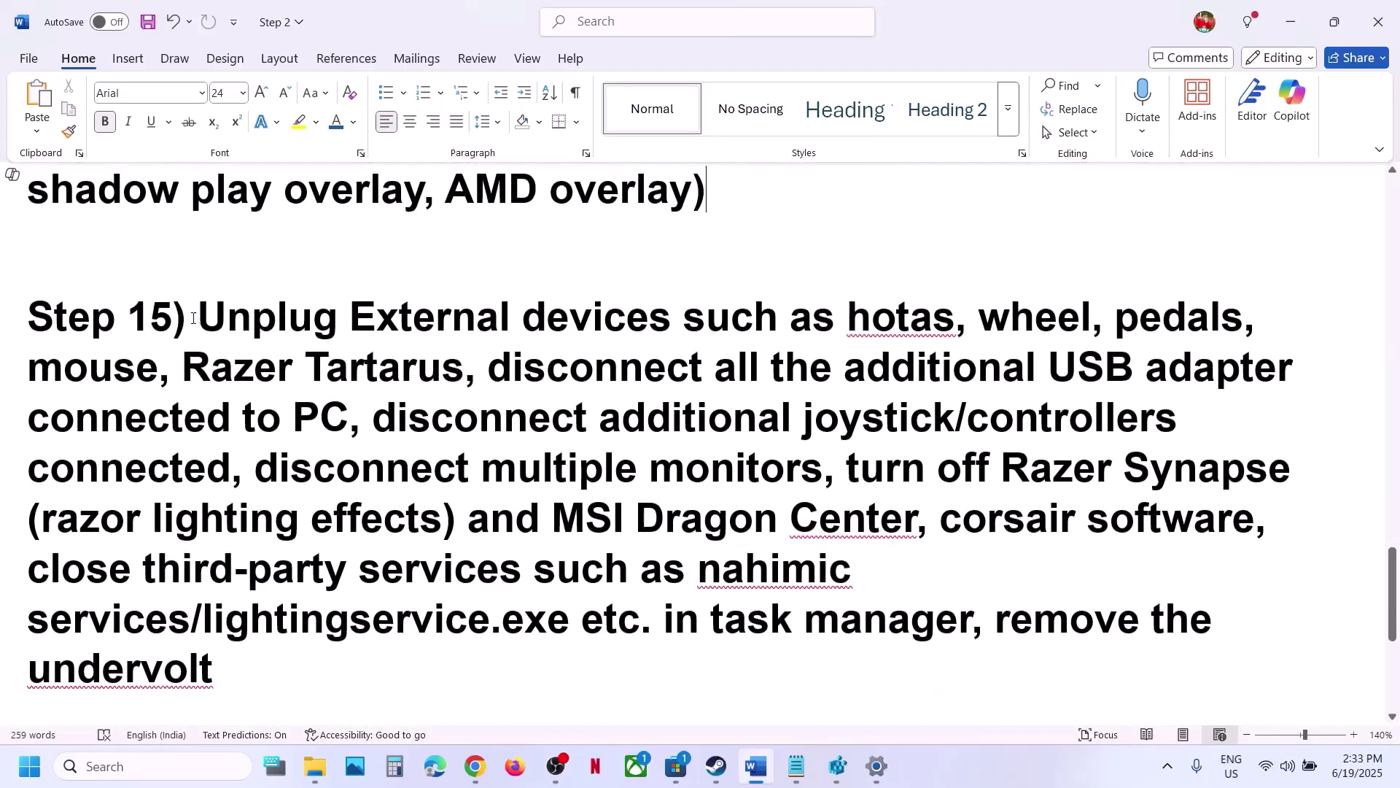
left_click_drag(207, 317, 822, 469)
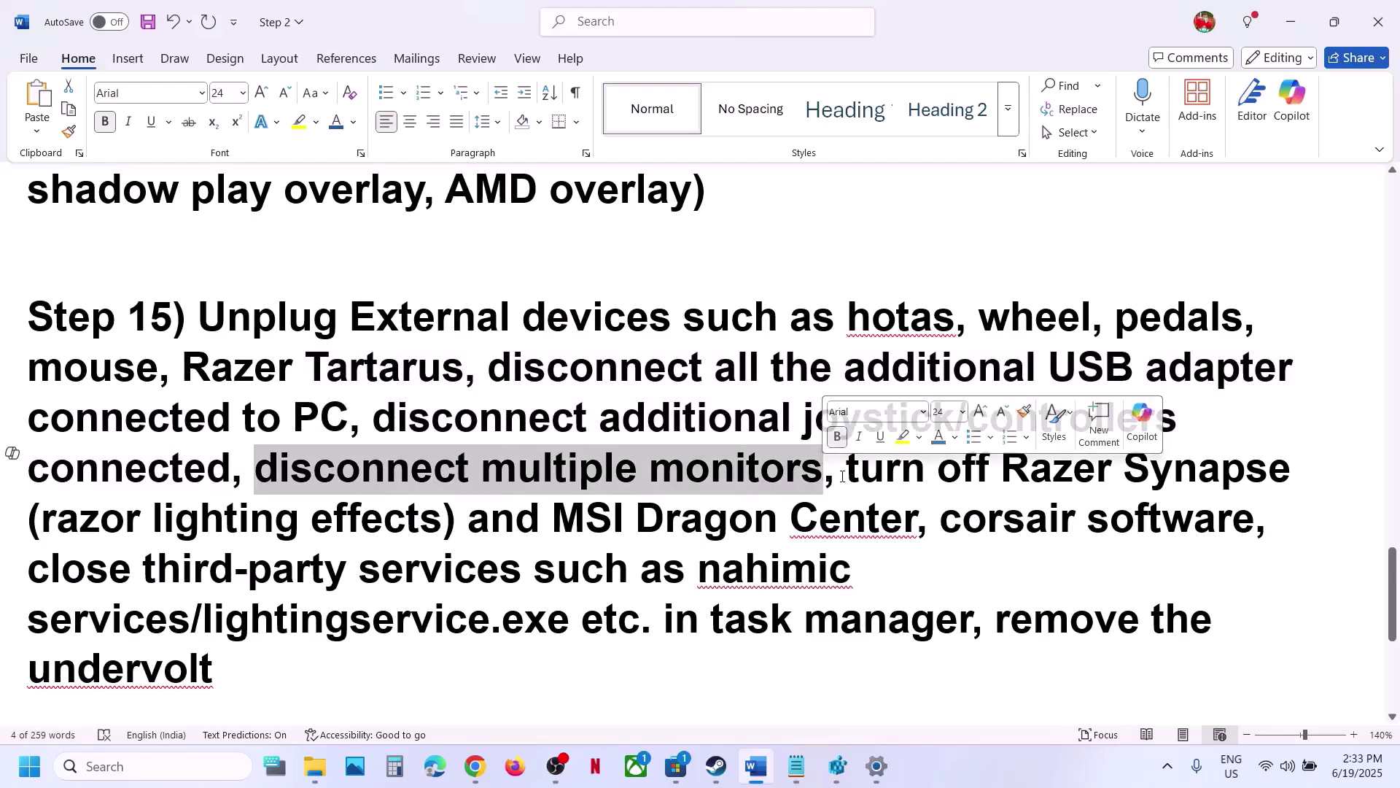
left_click_drag(846, 471, 974, 620)
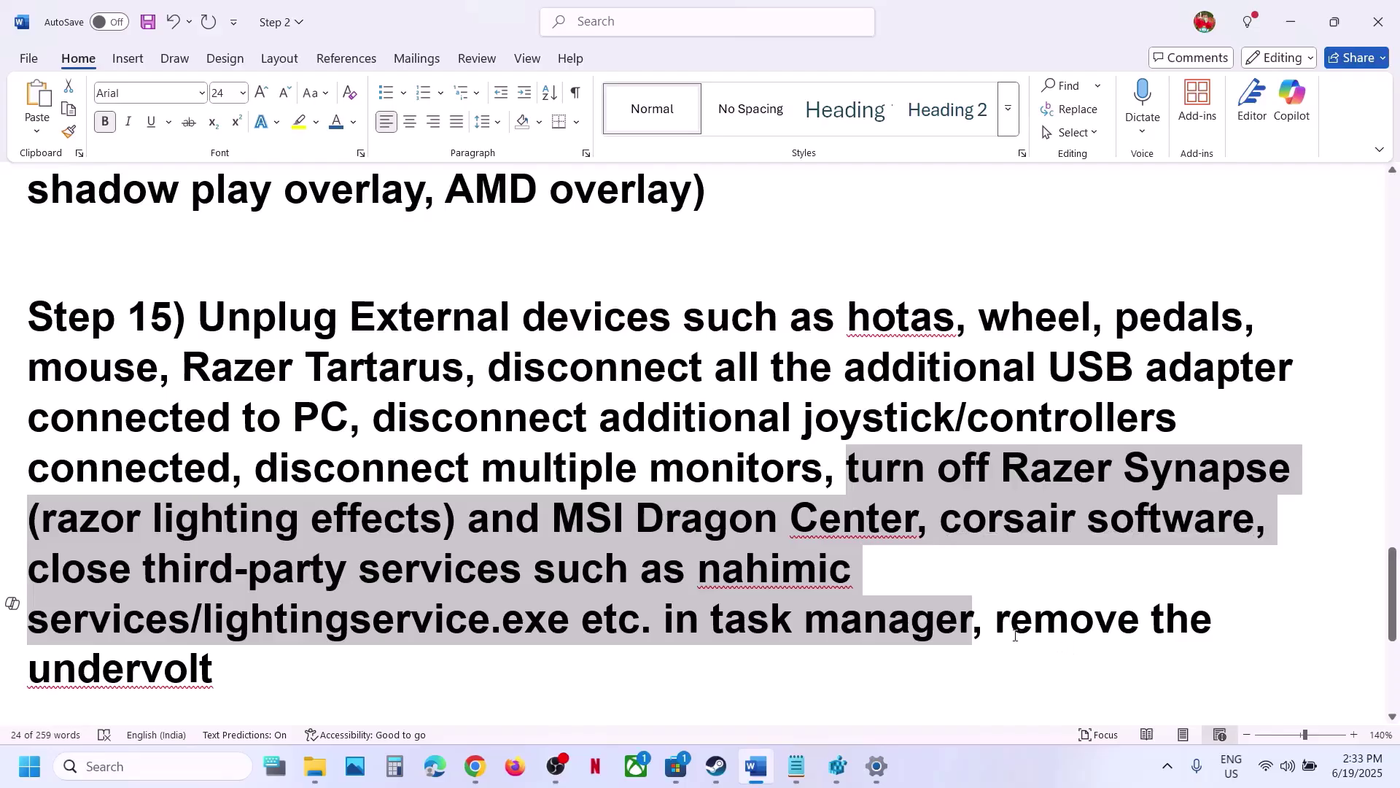
left_click_drag(994, 621, 234, 675)
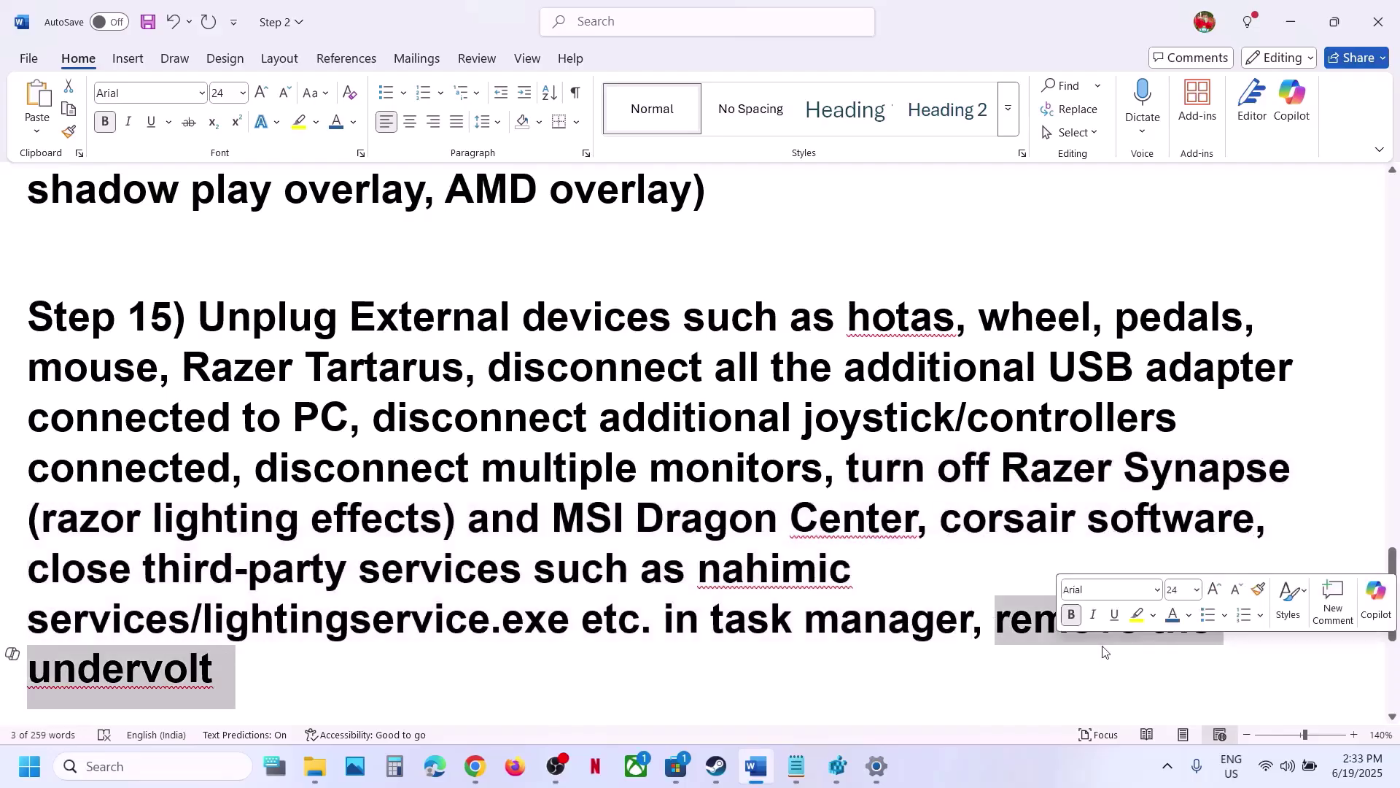
Step: Read Step 16 in the notes on updating the system BIOS and open the Windows quick settings
scroll(793, 547, "down", 3)
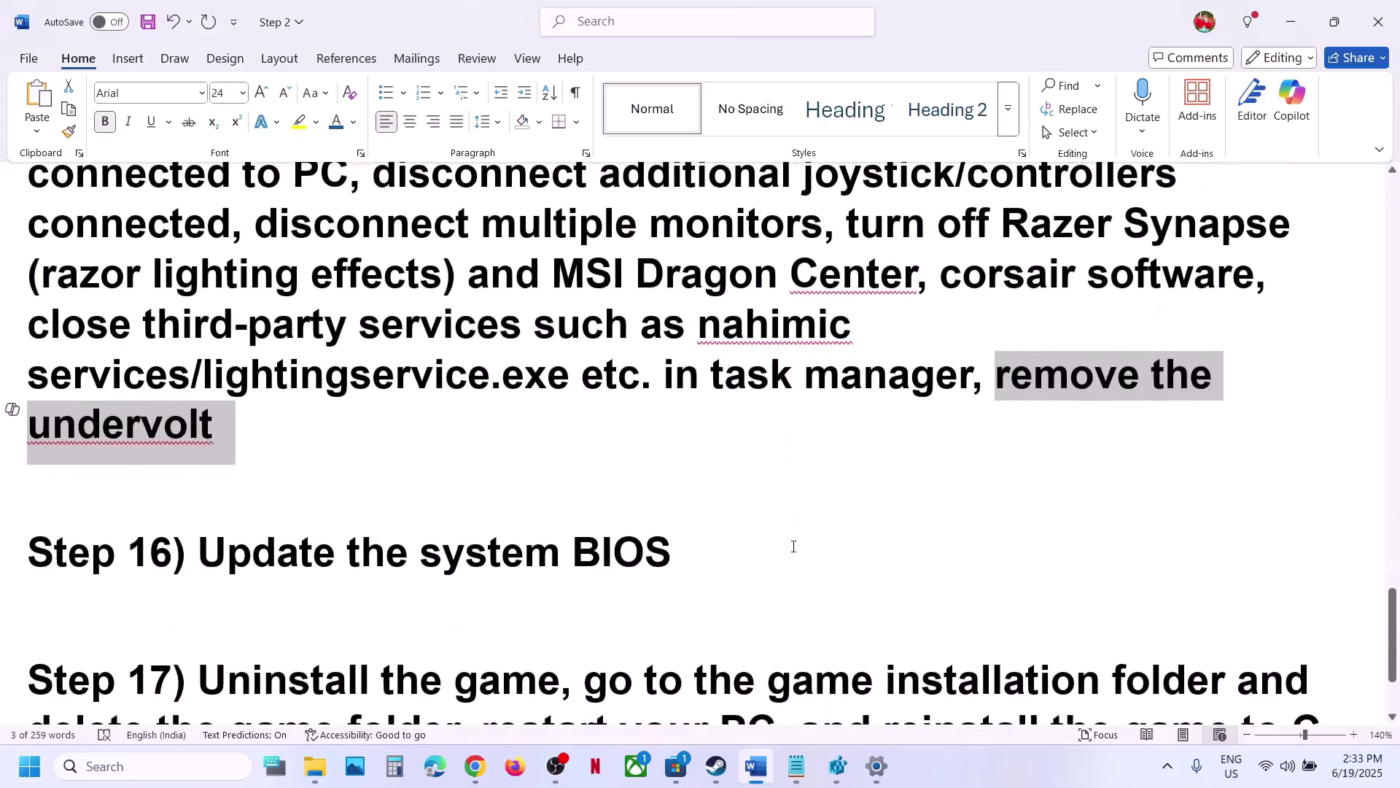
left_click_drag(340, 619, 655, 620)
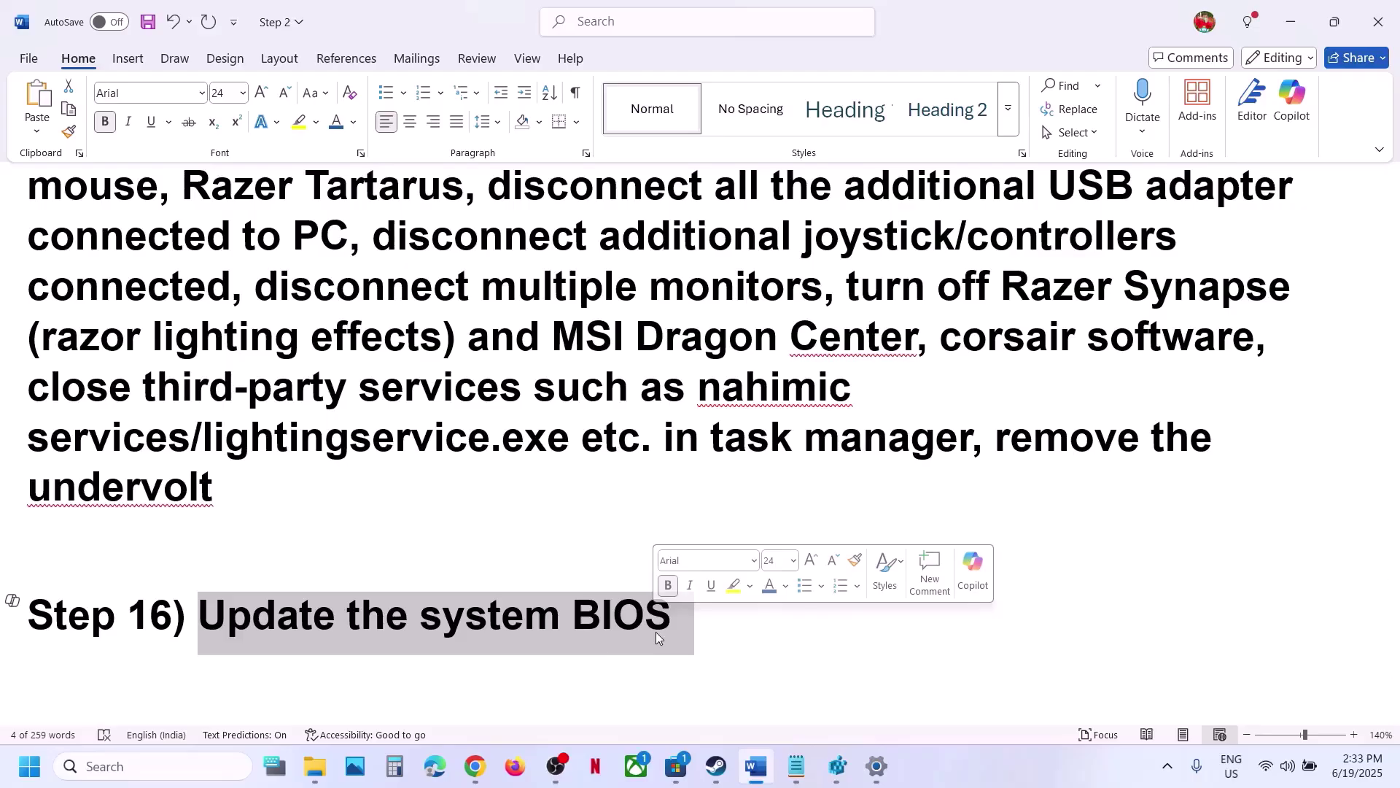
left_click(1309, 772)
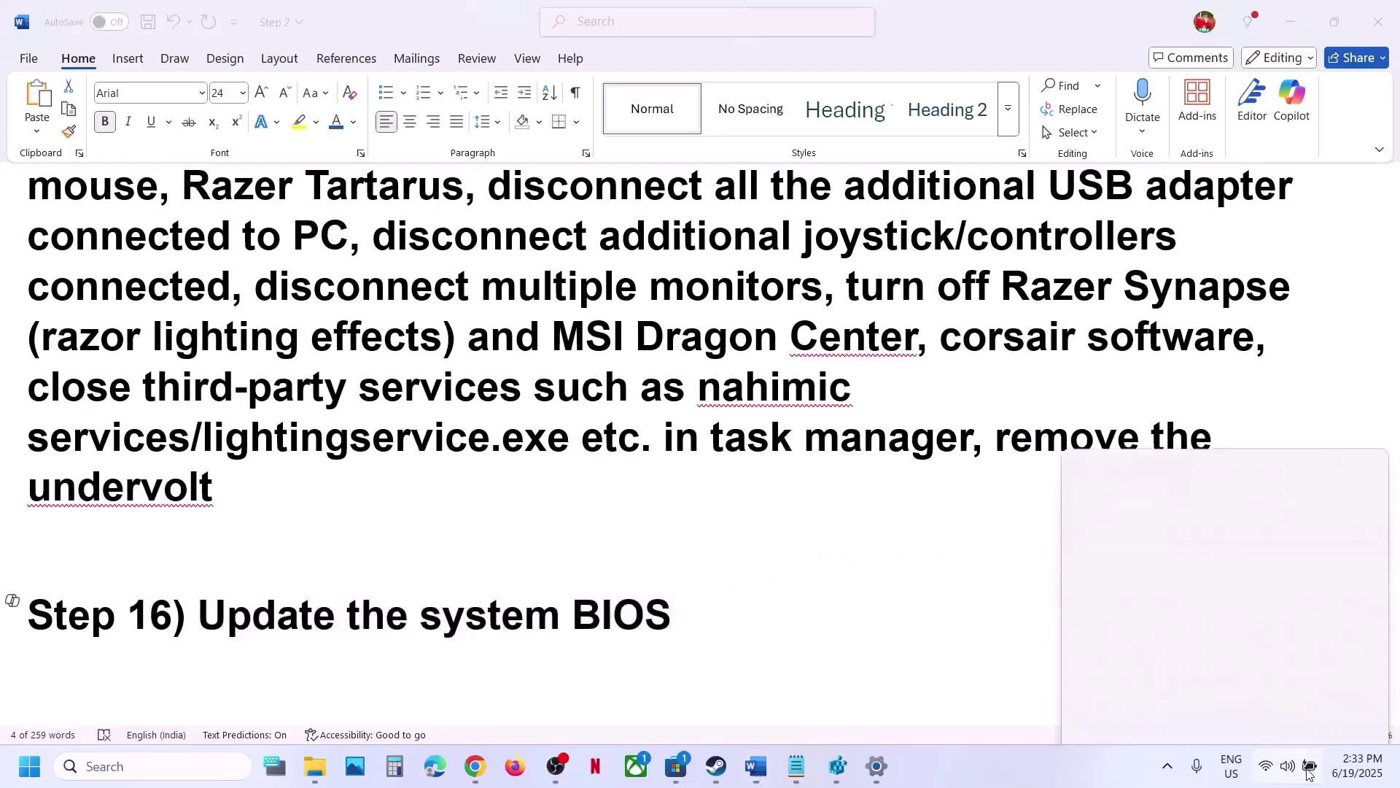